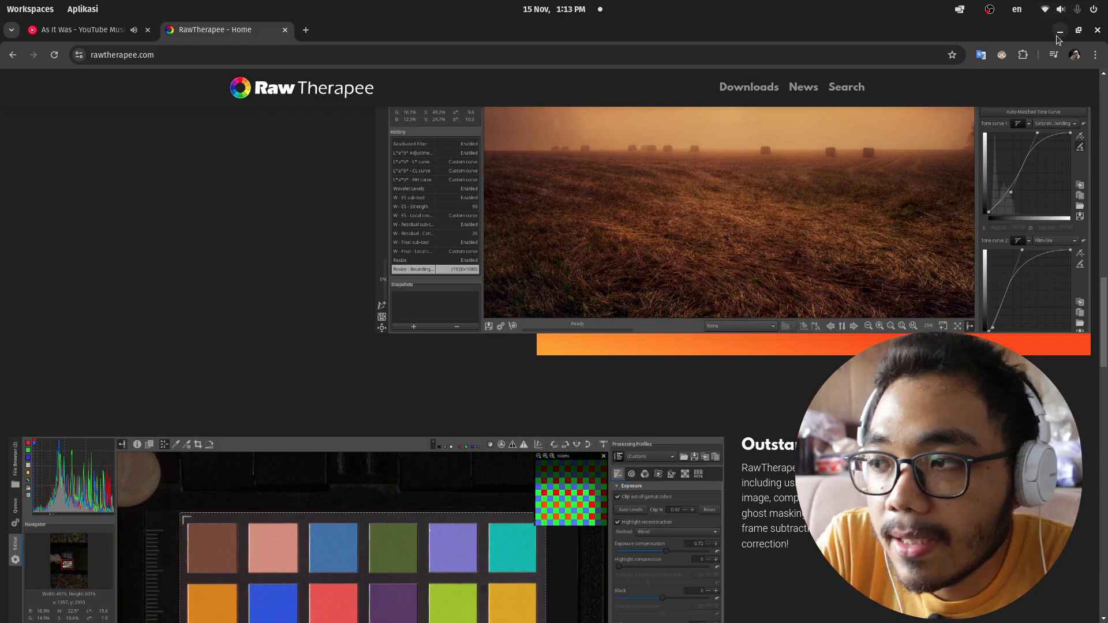
Step: Switch to RawTherapee and open the DCIM/100CANON folder on the EOS_DIGITAL2 volume
{"action": "left_click", "coordinate": [1059, 32]}
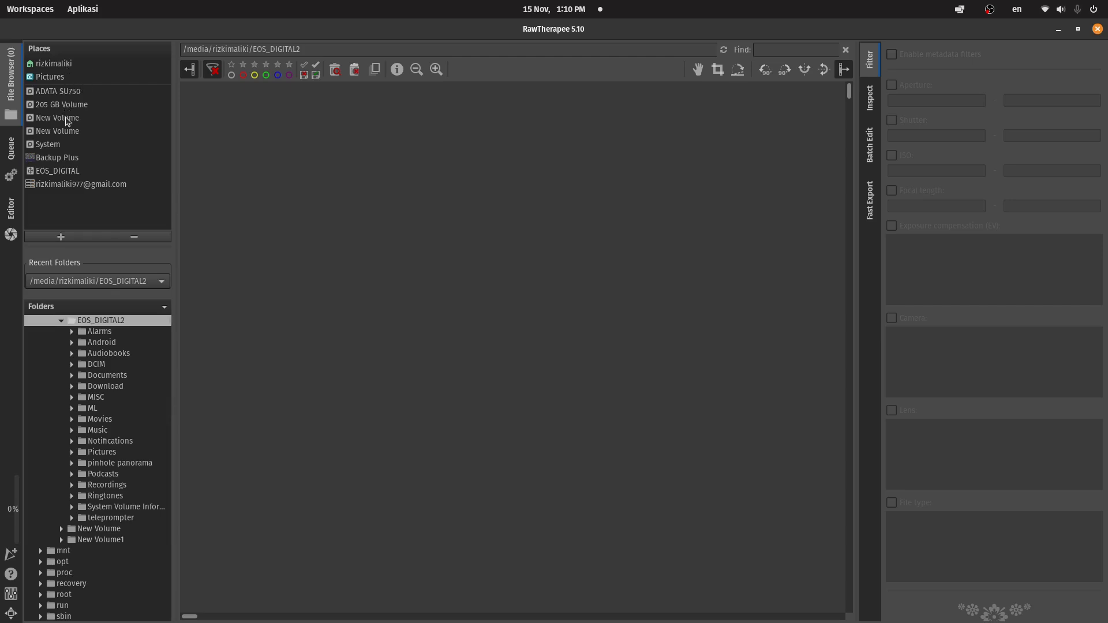
{"action": "left_click", "coordinate": [110, 172]}
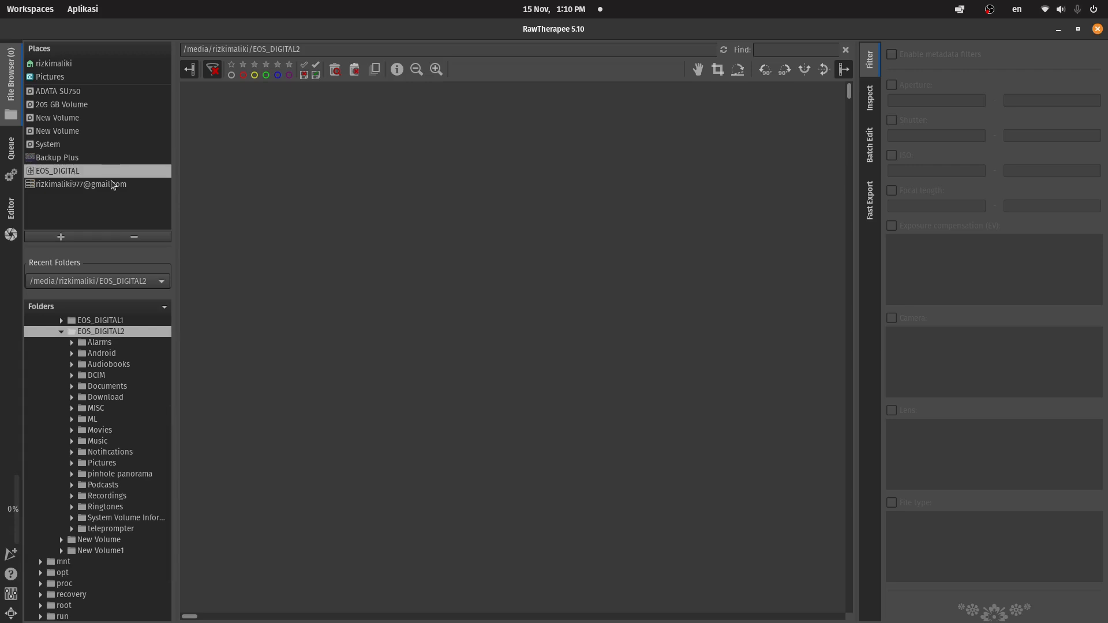
{"action": "double_click", "coordinate": [109, 375]}
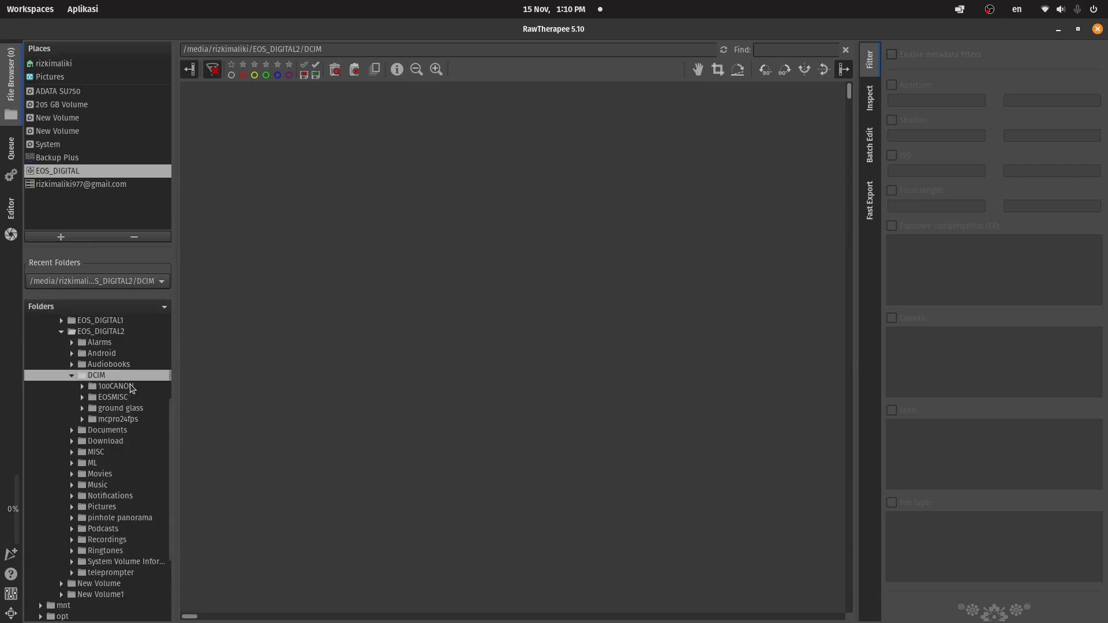
{"action": "left_click", "coordinate": [131, 385]}
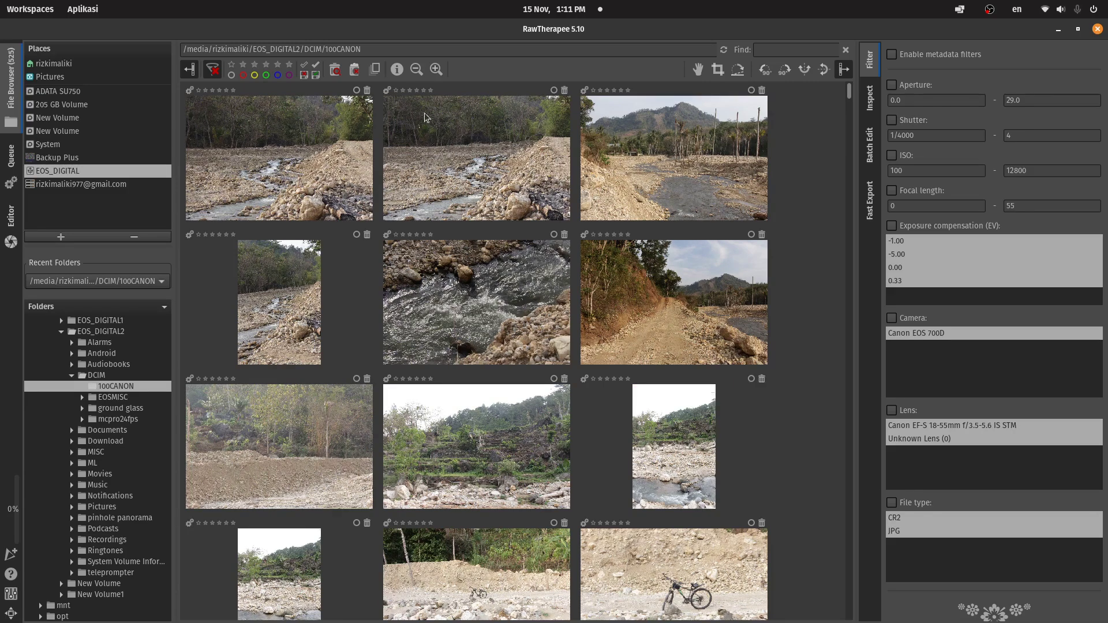
Step: Show only the original images in the 100CANON folder
{"action": "left_click", "coordinate": [377, 70]}
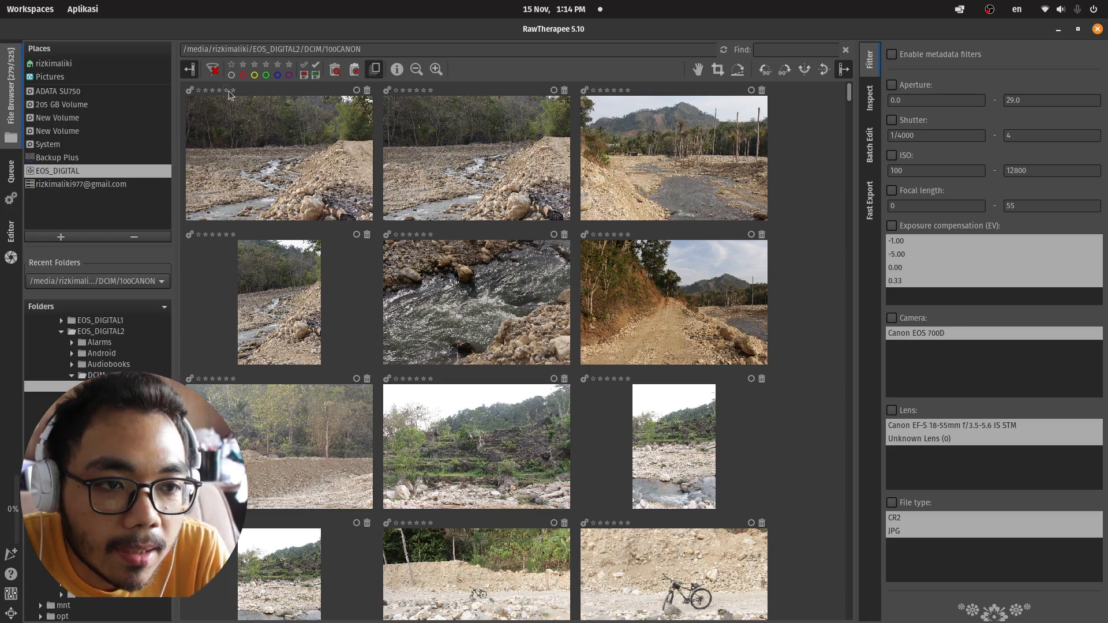
Step: Move the first, second, sixth, seventh, eighth and tenth photos of the full folder listing to the trash
{"action": "left_click", "coordinate": [357, 115]}
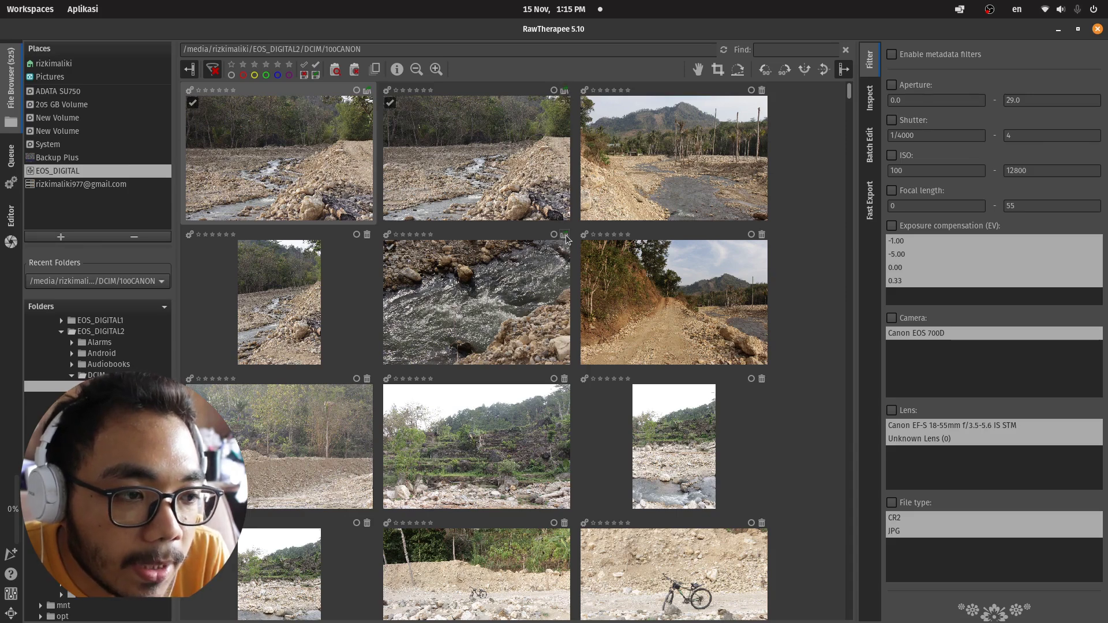
{"action": "left_click", "coordinate": [761, 234]}
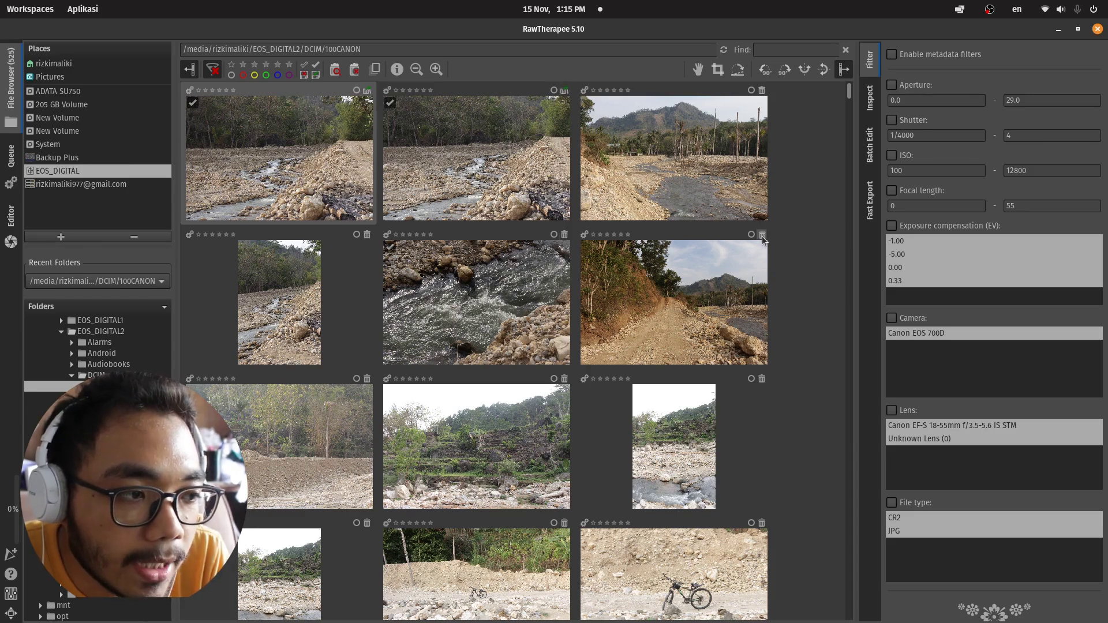
{"action": "left_click", "coordinate": [366, 379]}
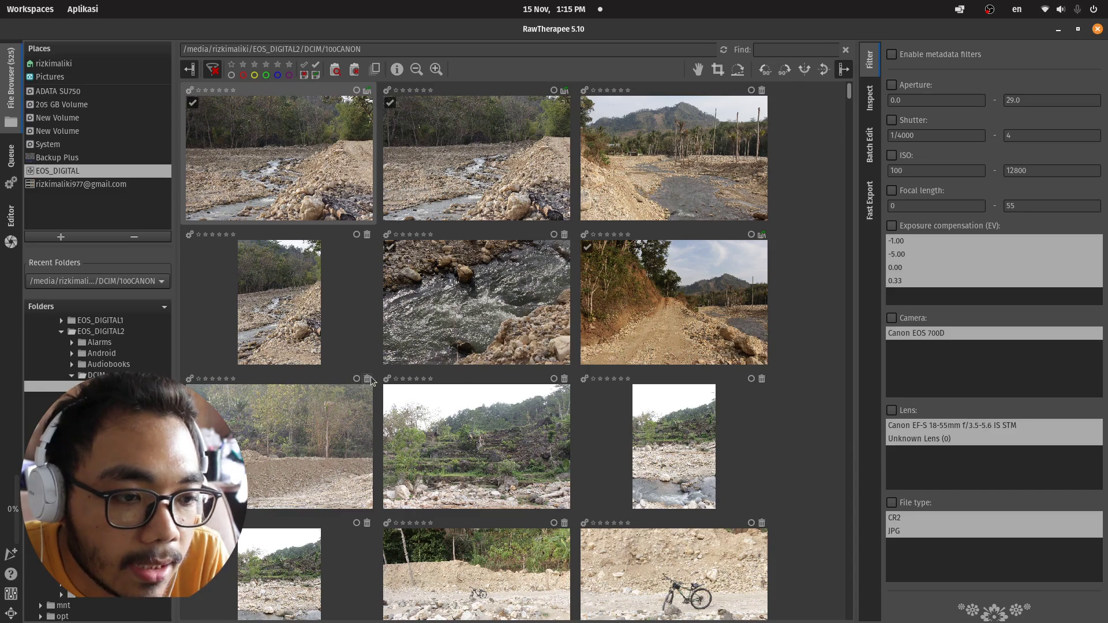
{"action": "left_click", "coordinate": [564, 378]}
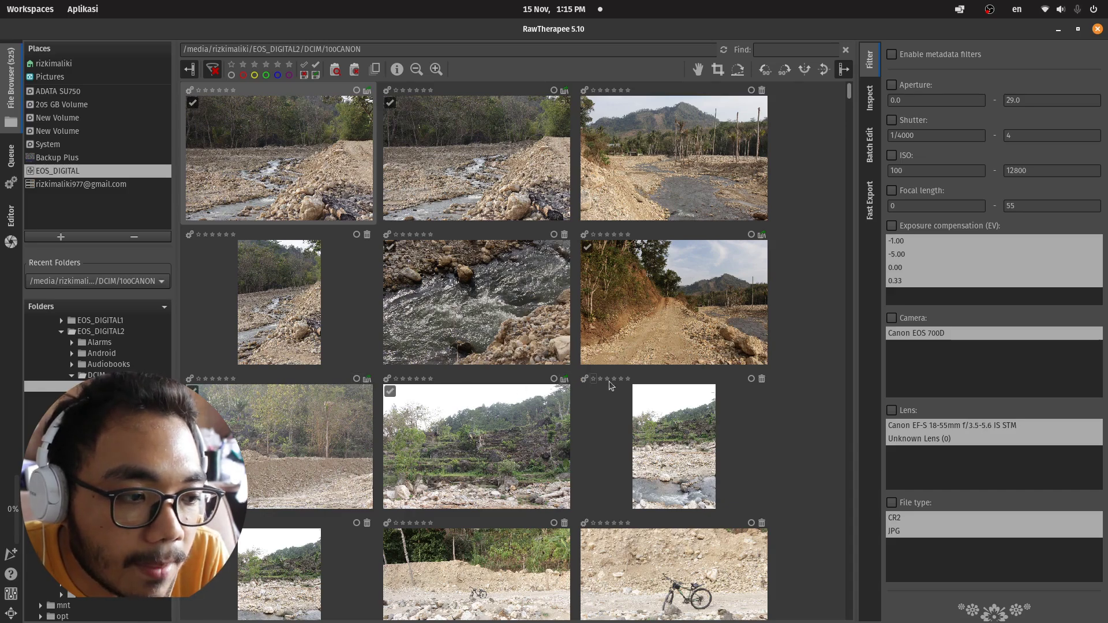
{"action": "scroll", "coordinate": [499, 433], "scroll_direction": "down", "scroll_amount": 2}
{"action": "scroll", "coordinate": [508, 416], "scroll_direction": "down", "scroll_amount": 4}
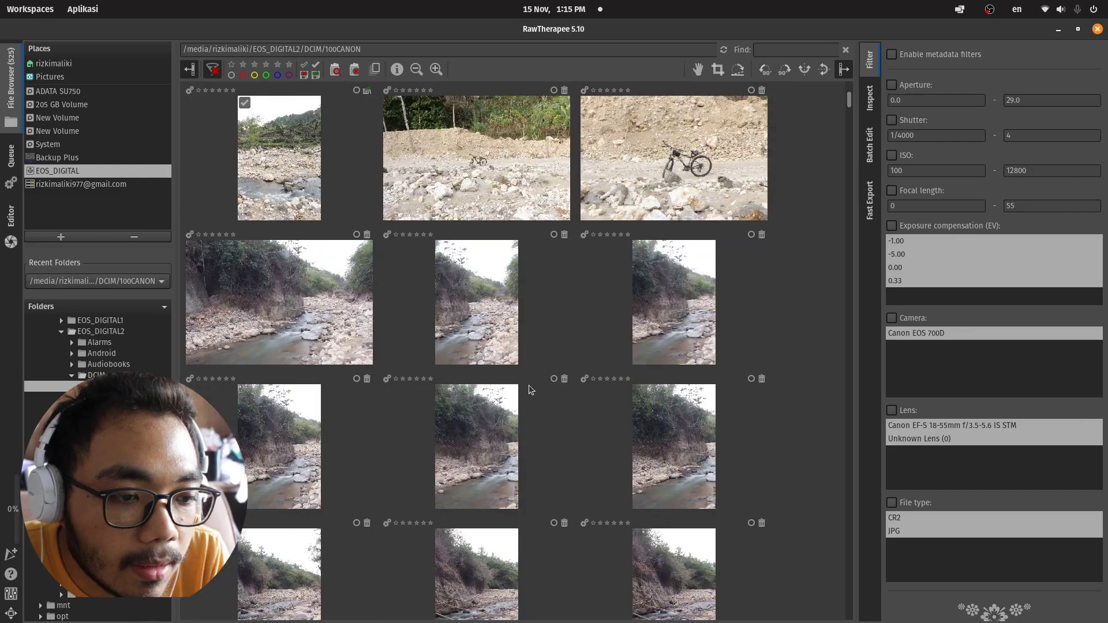
{"action": "scroll", "coordinate": [577, 321], "scroll_direction": "up", "scroll_amount": 2}
{"action": "scroll", "coordinate": [590, 321], "scroll_direction": "up", "scroll_amount": 4}
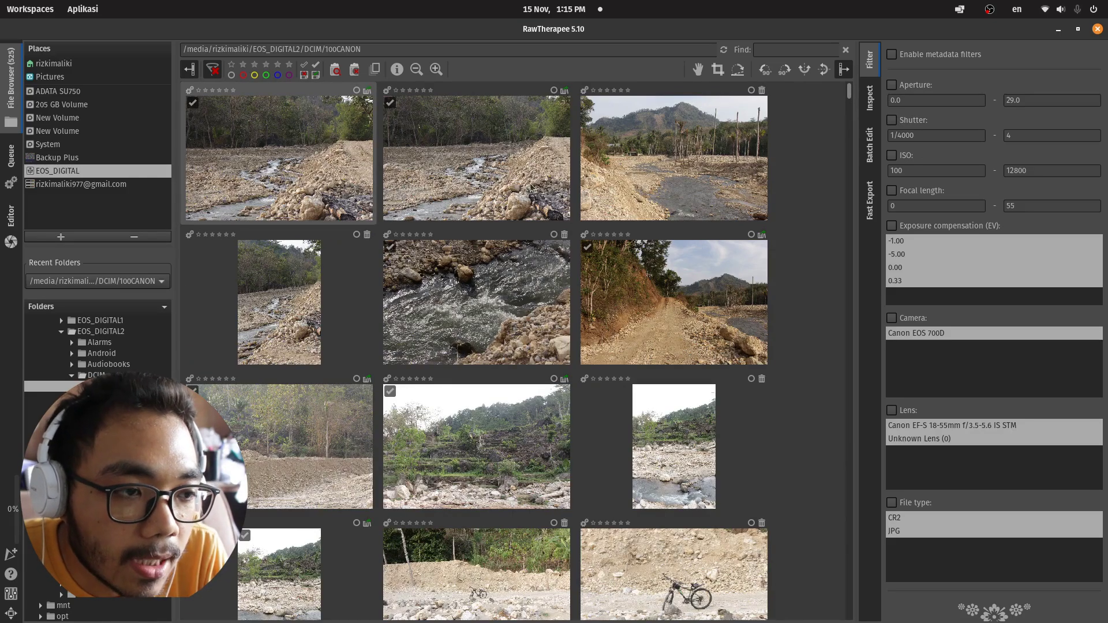
Step: View only the trashed photos, return to the full listing, and restore the first, second, seventh and eighth photos from the trash
{"action": "left_click", "coordinate": [335, 70]}
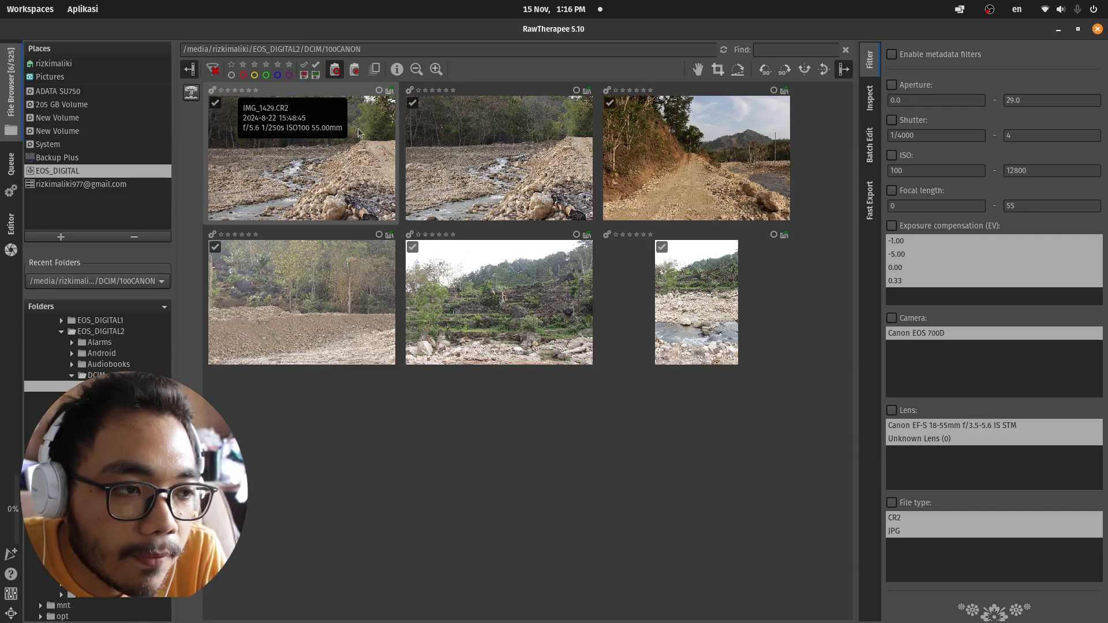
{"action": "left_click", "coordinate": [339, 75]}
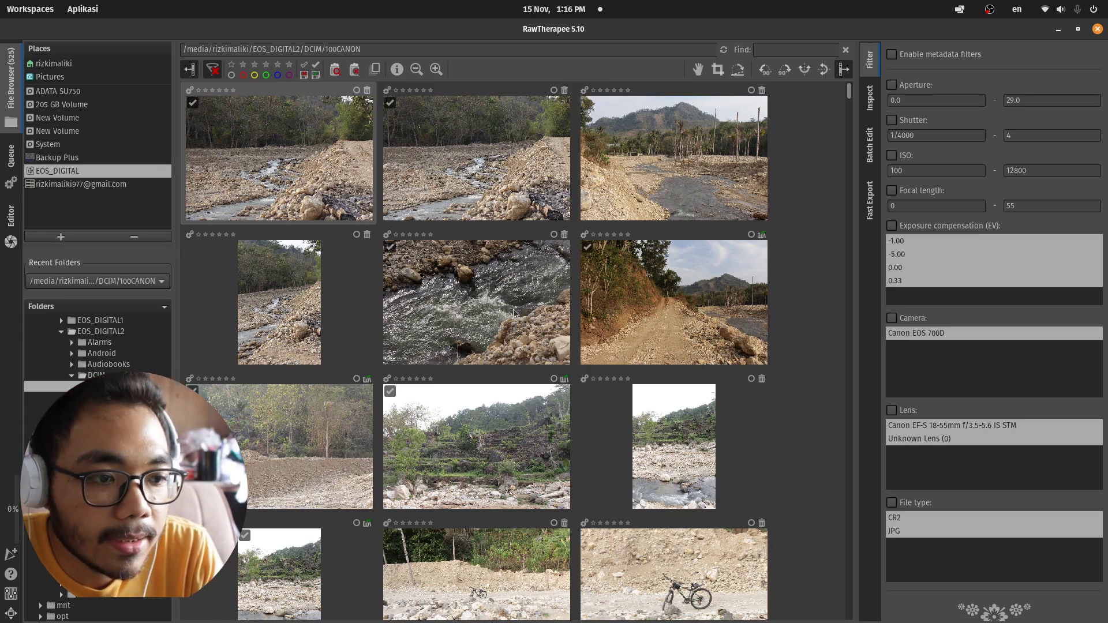
{"action": "left_click", "coordinate": [367, 379]}
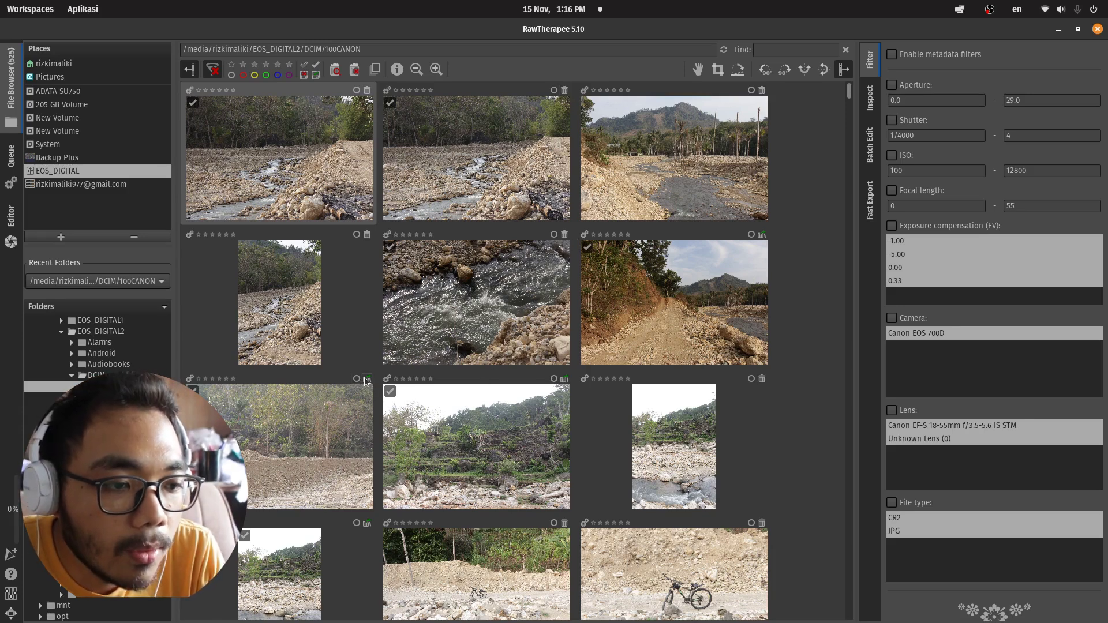
{"action": "left_click", "coordinate": [570, 385]}
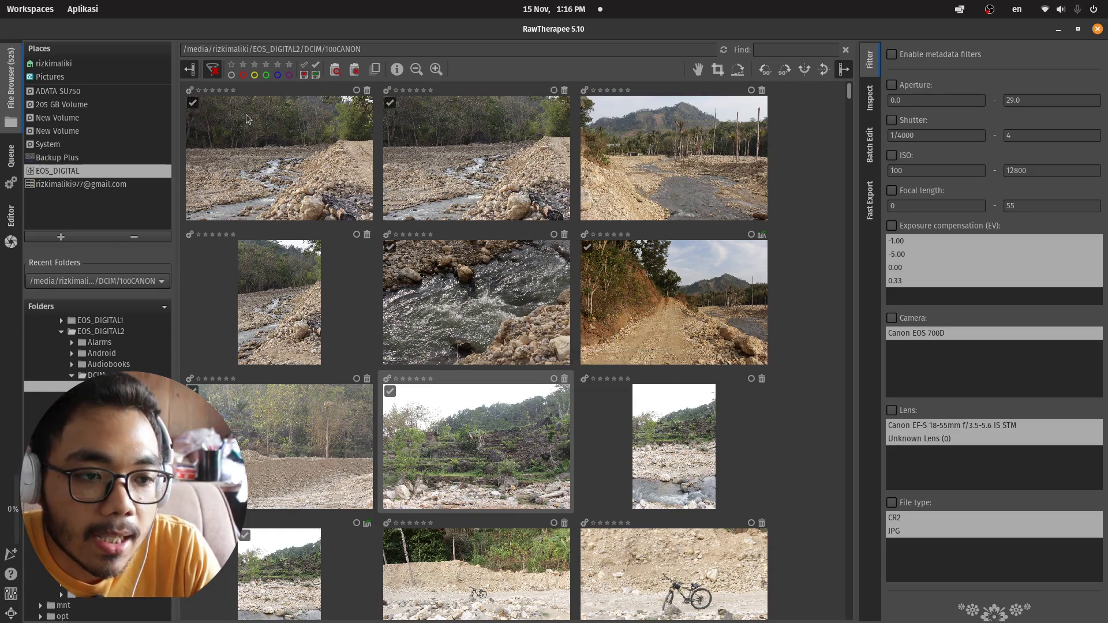
Step: Rank the first photo two stars, the second photo one star, and the rushing-water photo in the second row three stars
{"action": "left_click", "coordinate": [212, 91]}
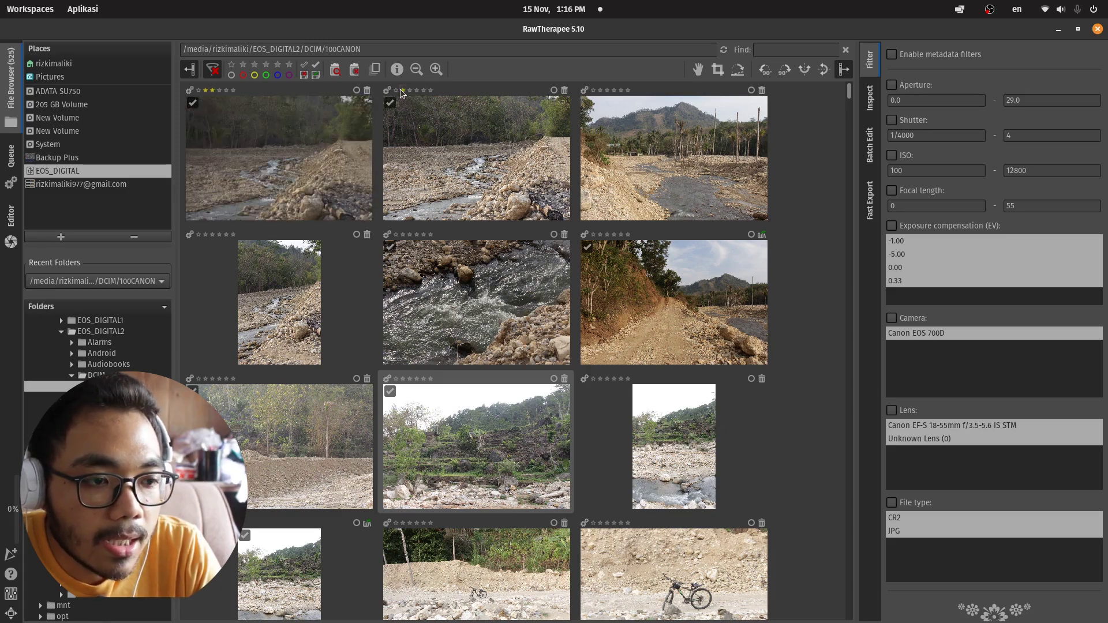
{"action": "left_click", "coordinate": [403, 91]}
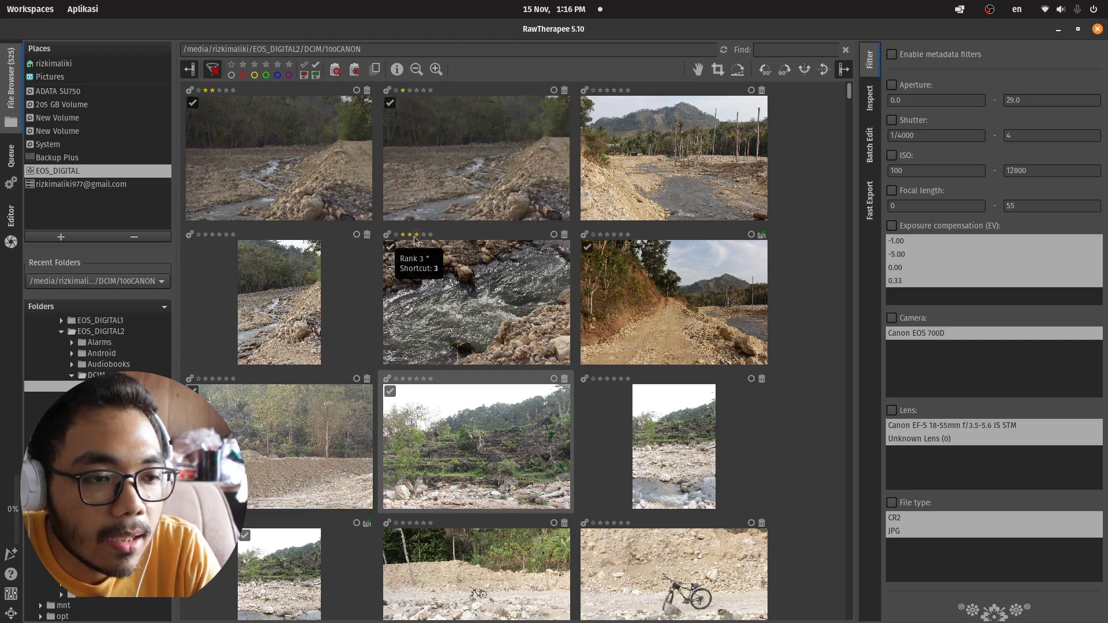
{"action": "left_click", "coordinate": [412, 235]}
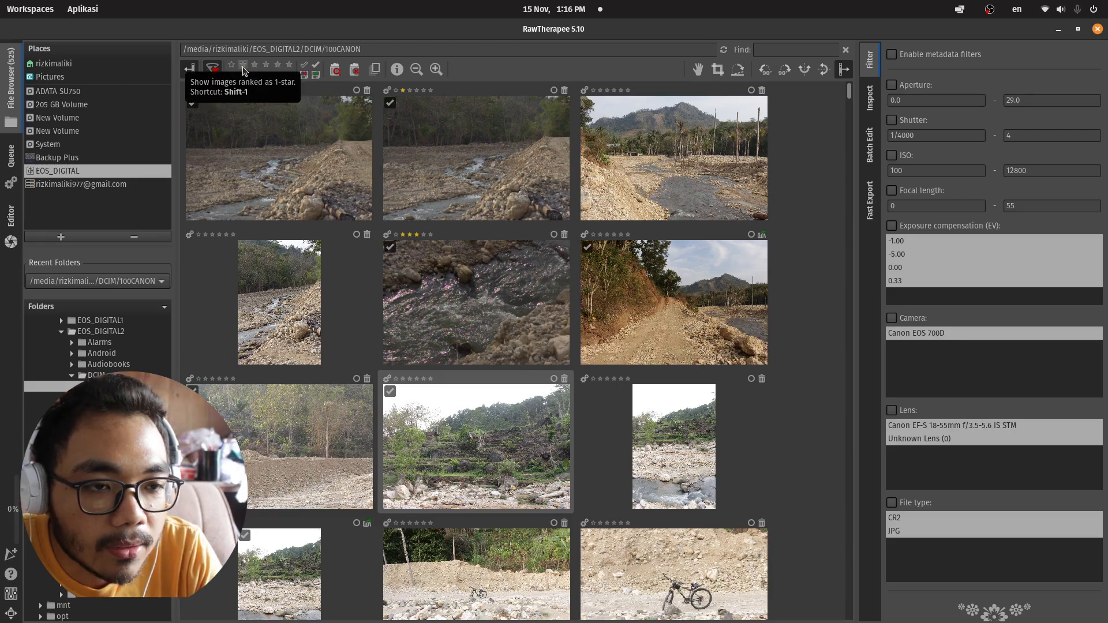
Step: Filter the photos by one-star, two-star and three-star rank in turn, then clear the rank filter
{"action": "left_click", "coordinate": [243, 66]}
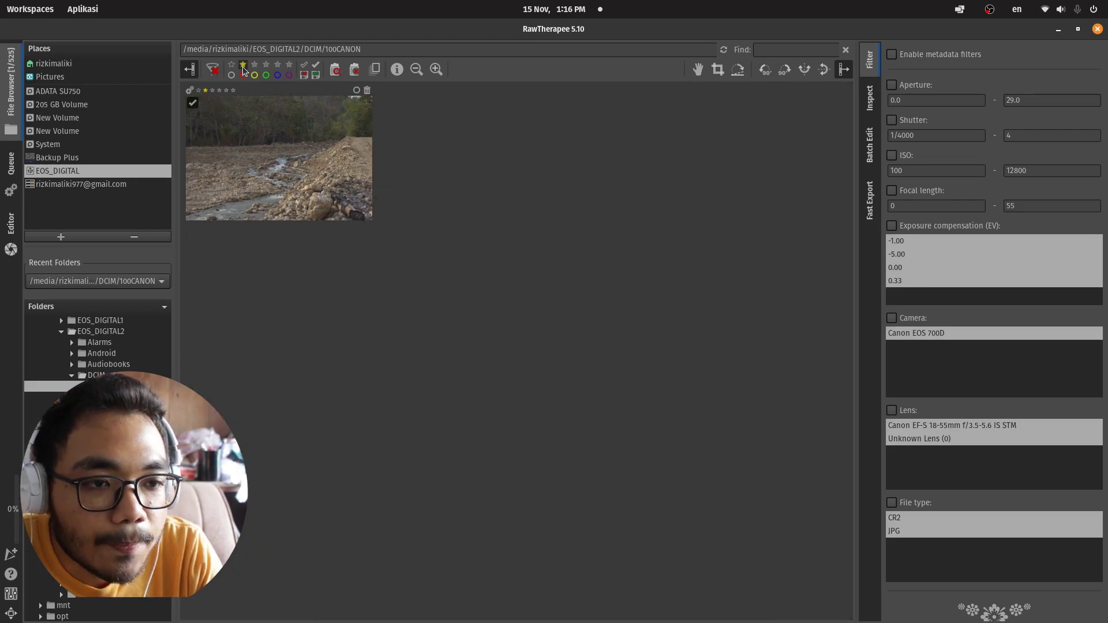
{"action": "left_click", "coordinate": [254, 66]}
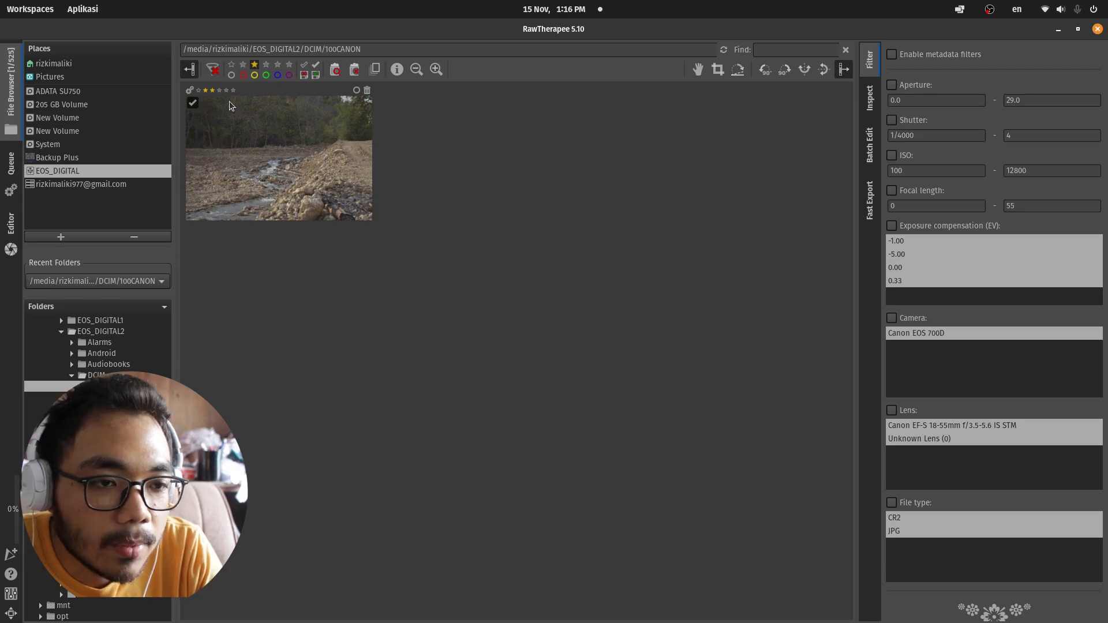
{"action": "left_click", "coordinate": [266, 65]}
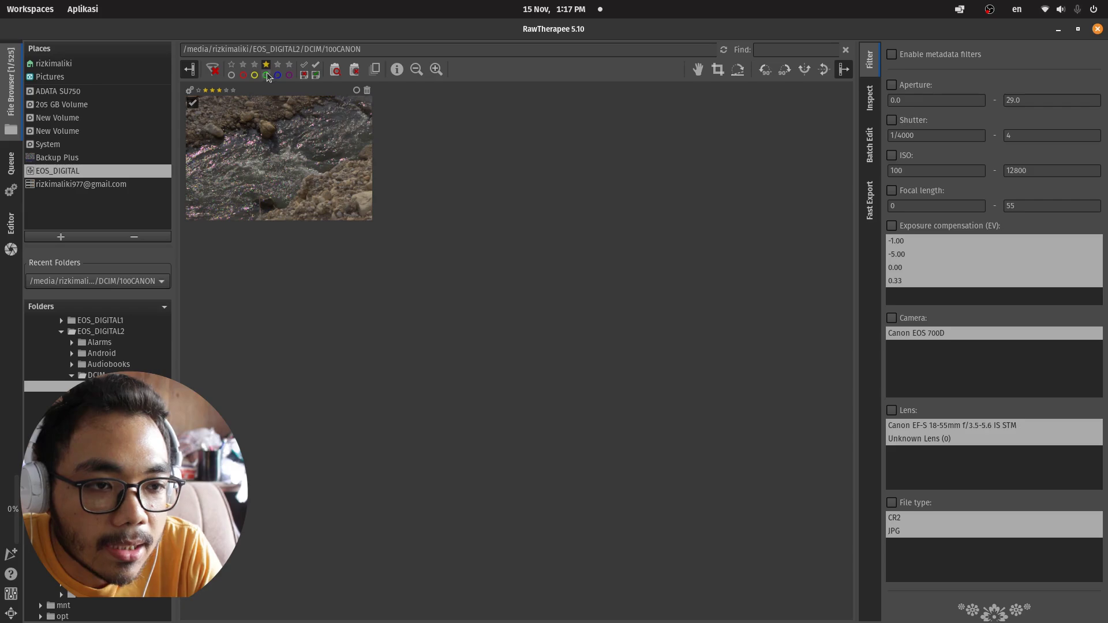
{"action": "left_click", "coordinate": [266, 65]}
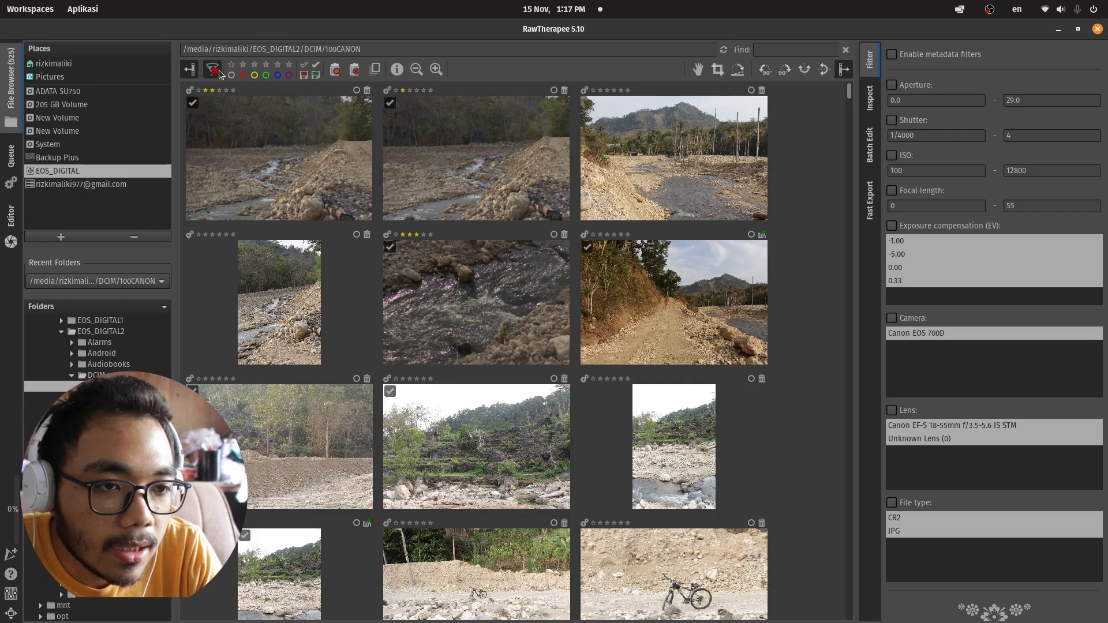
{"action": "left_click", "coordinate": [266, 65]}
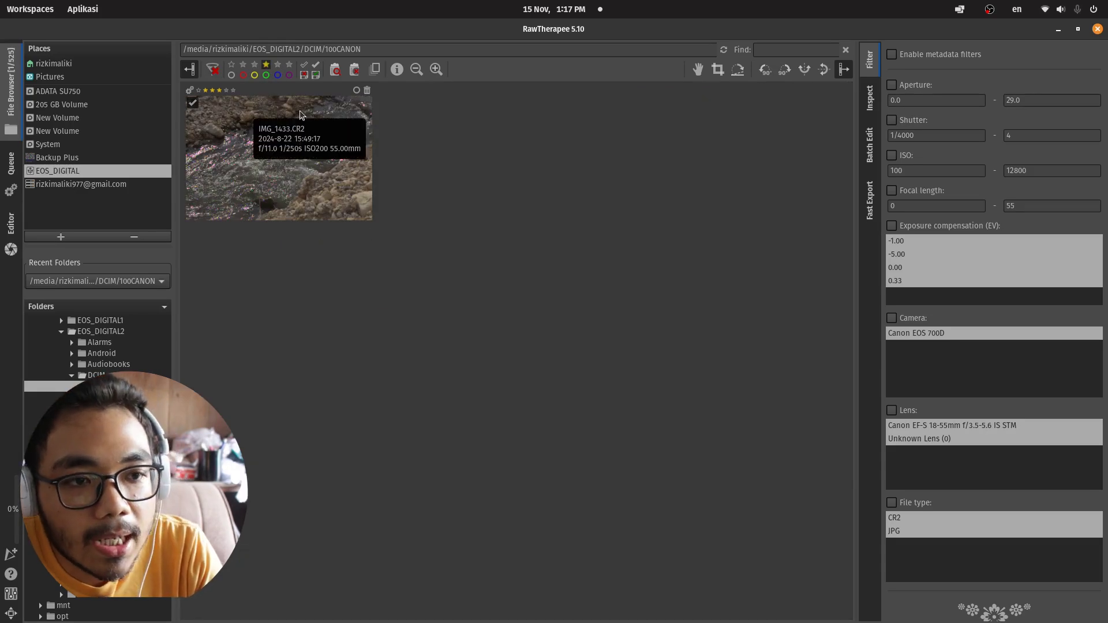
{"action": "left_click", "coordinate": [213, 70]}
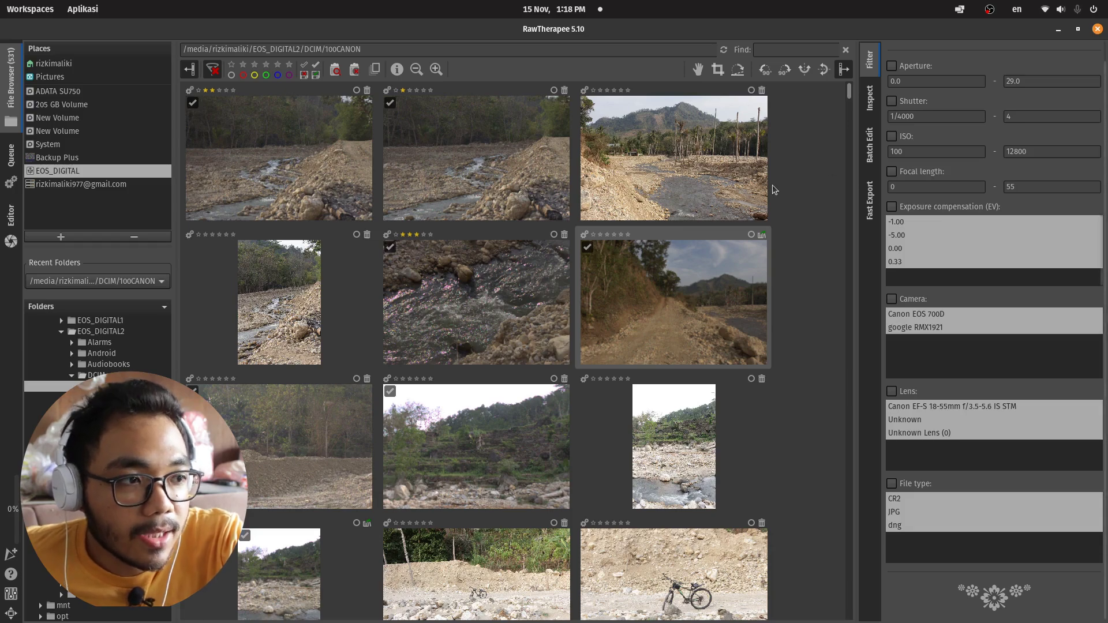
Step: Enable the metadata filters for the photos in this folder
{"action": "scroll", "coordinate": [557, 220], "scroll_direction": "down", "scroll_amount": 2}
{"action": "scroll", "coordinate": [582, 267], "scroll_direction": "up", "scroll_amount": 2}
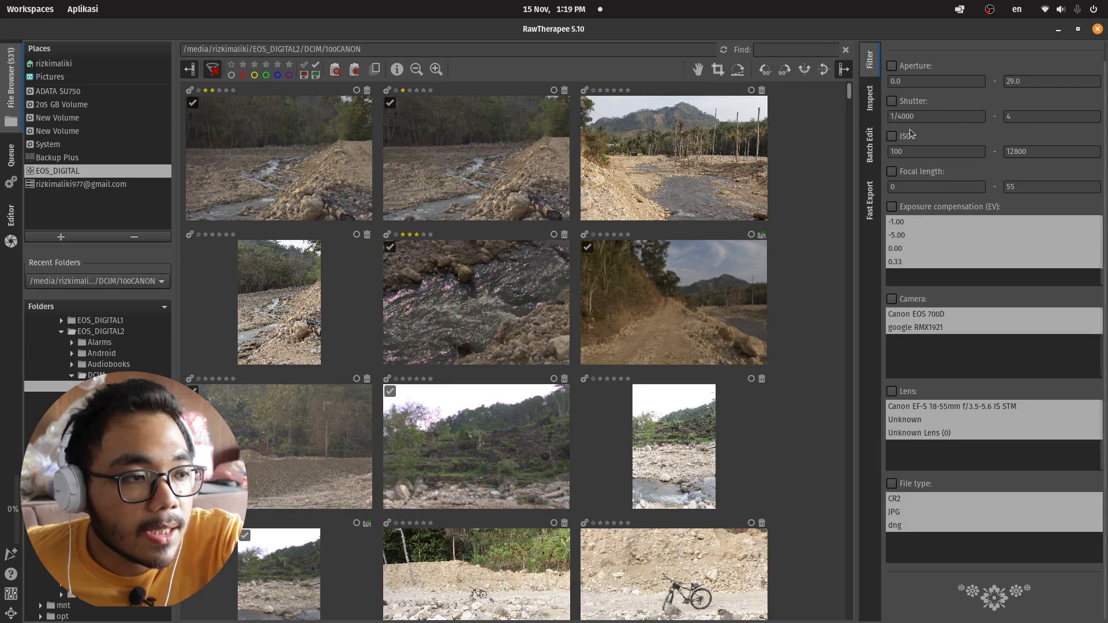
{"action": "scroll", "coordinate": [911, 80], "scroll_direction": "up", "scroll_amount": 1}
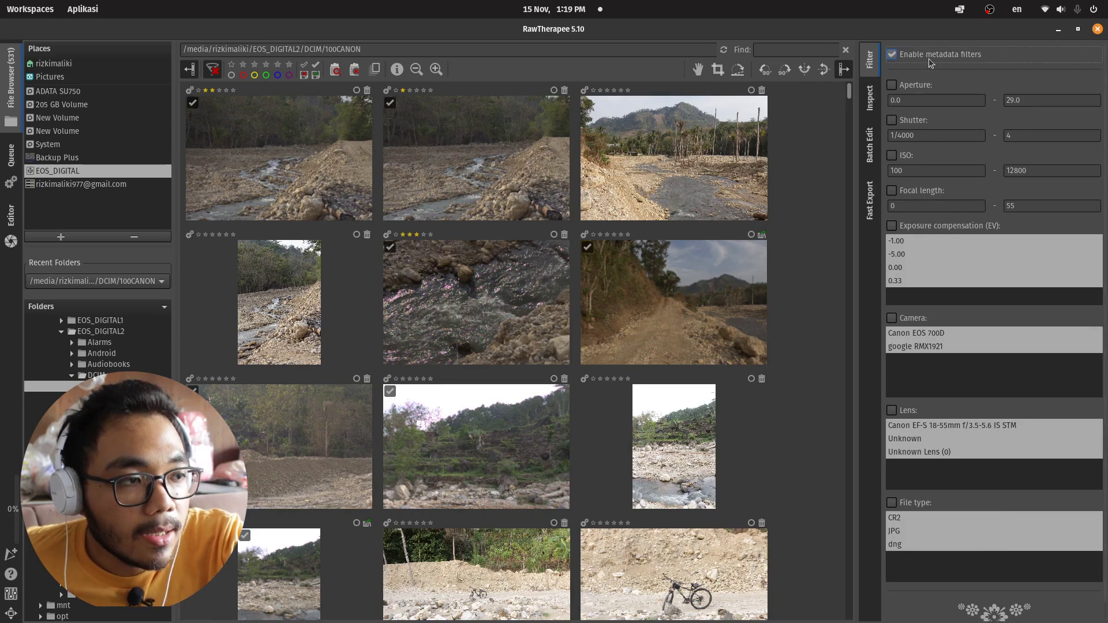
{"action": "left_click", "coordinate": [960, 60]}
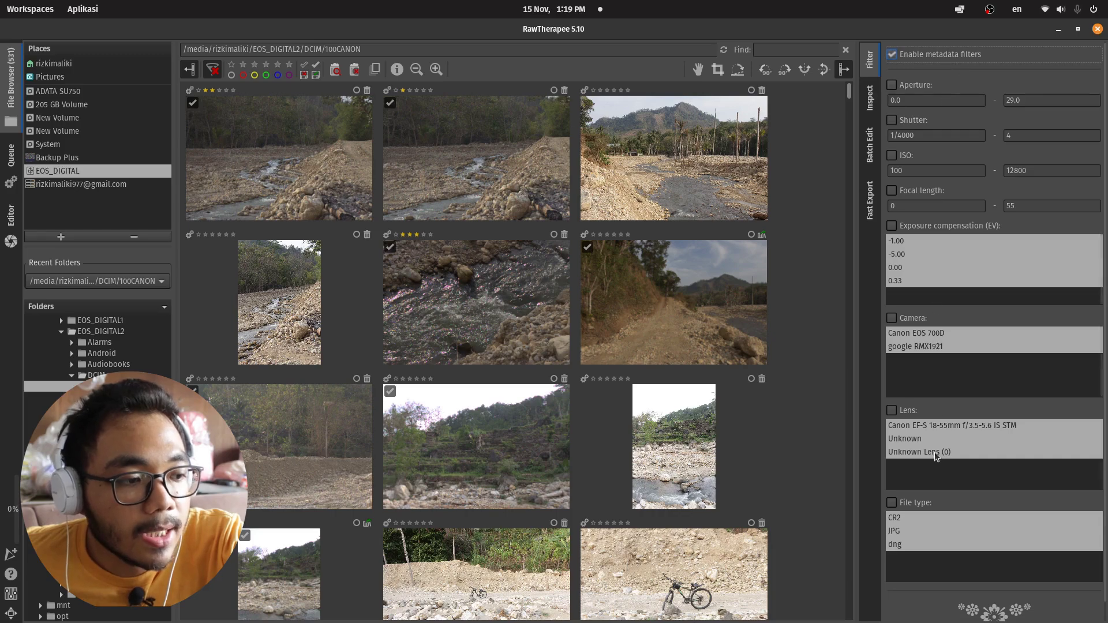
Step: Filter the photos by camera, switching between Canon EOS 700D and google RMX1921, then turn the camera filter off
{"action": "left_click", "coordinate": [892, 318]}
{"action": "left_click", "coordinate": [912, 338]}
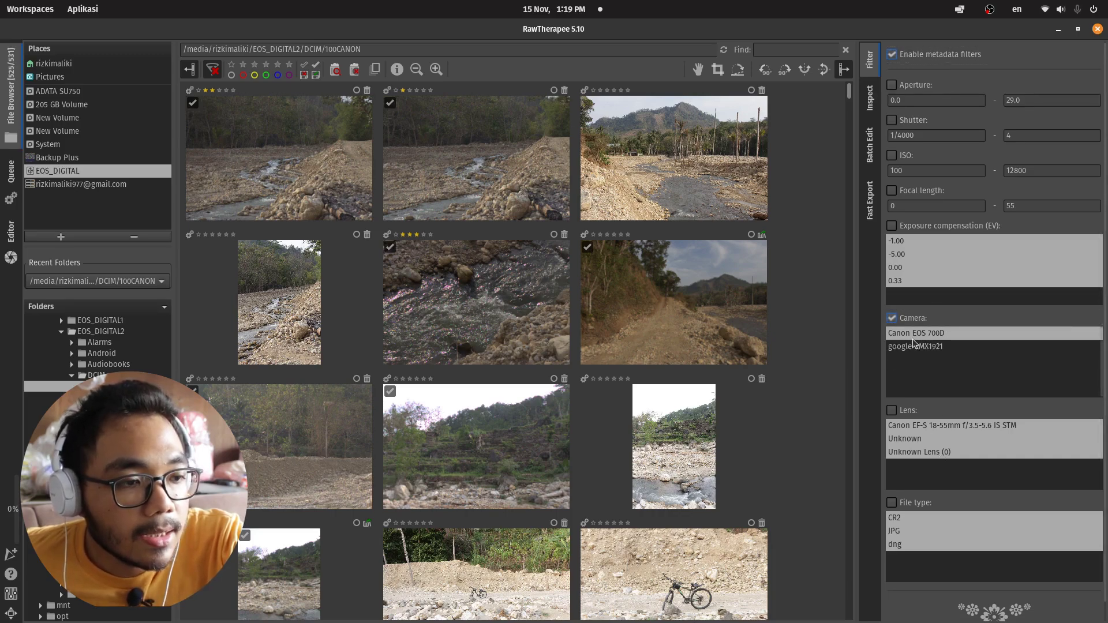
{"action": "left_click", "coordinate": [946, 346]}
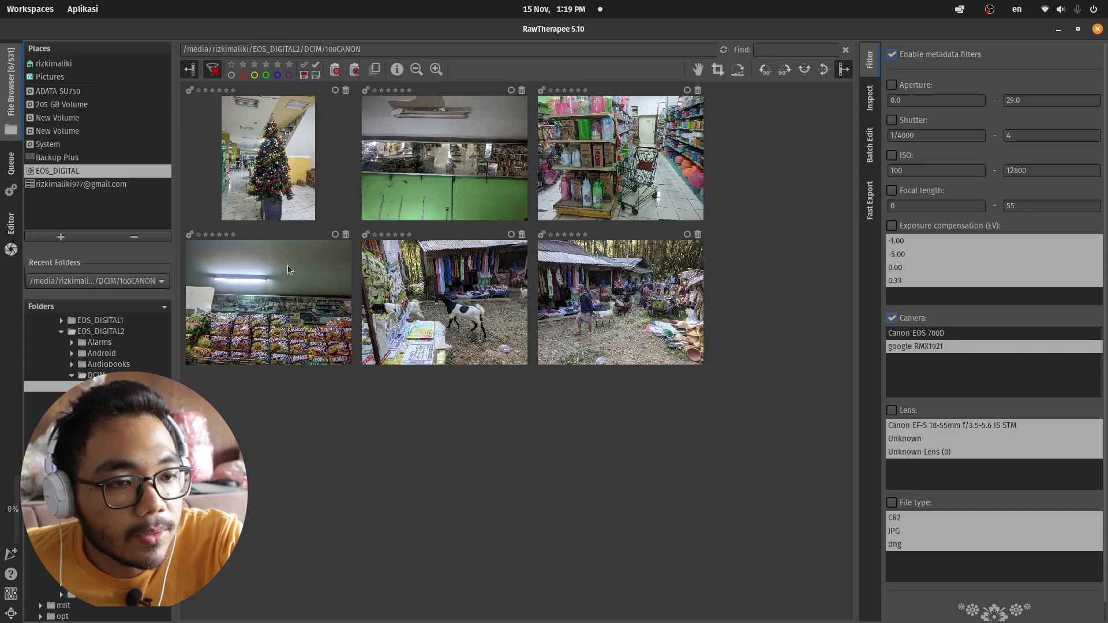
{"action": "left_click", "coordinate": [946, 333]}
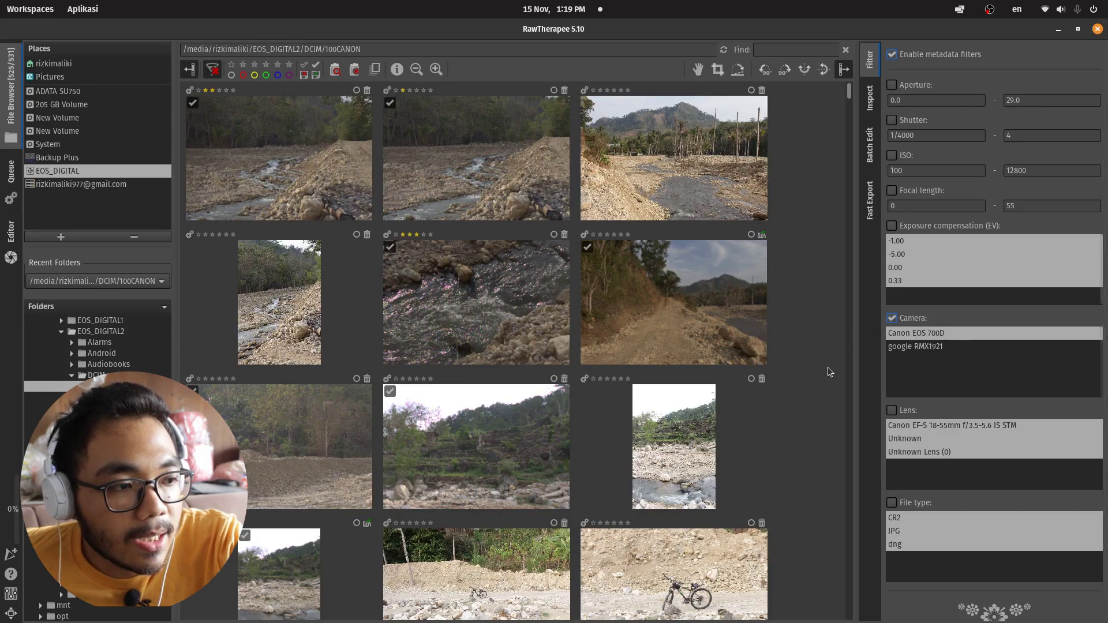
{"action": "left_click", "coordinate": [891, 319]}
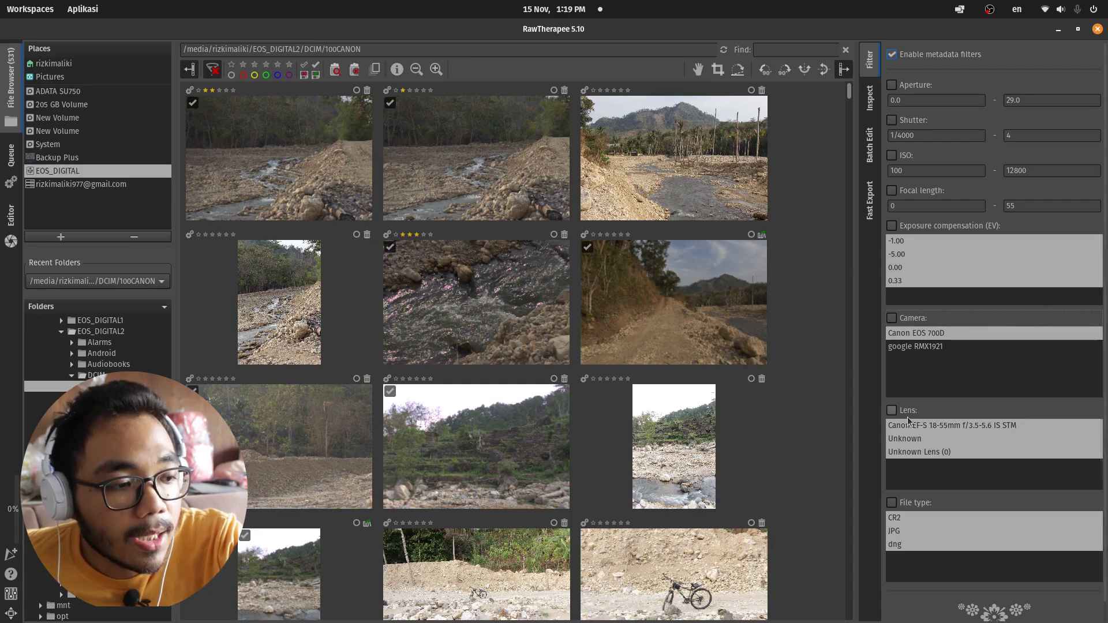
Step: Filter the photos by lens, trying Canon EF-S 18-55mm f/3.5-5.6 IS STM and Unknown, and finishing on Unknown Lens (0)
{"action": "left_click", "coordinate": [892, 410]}
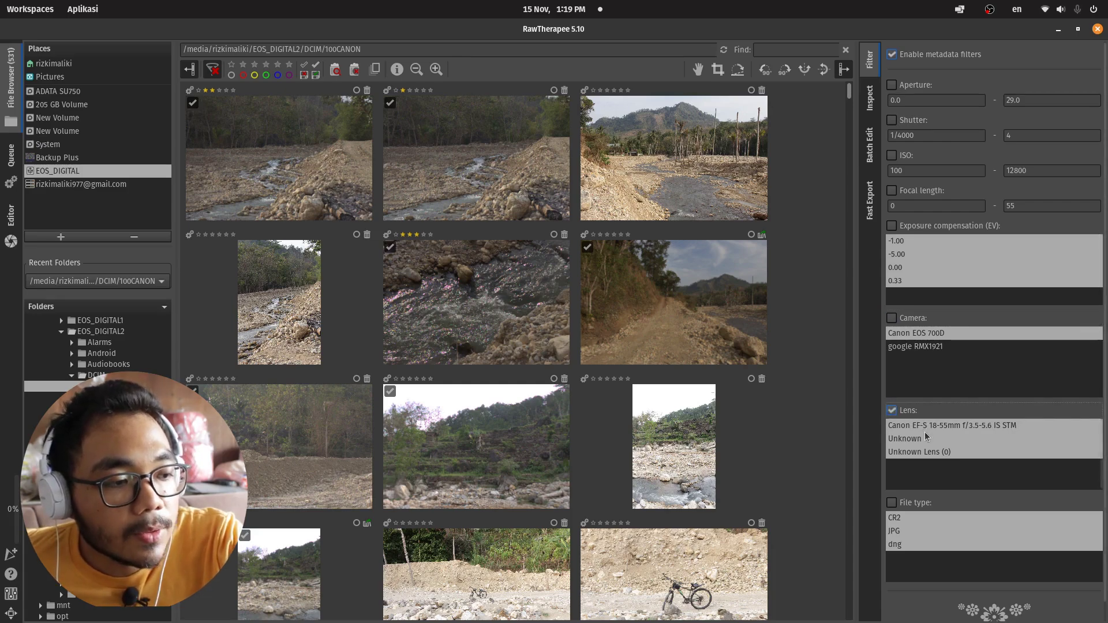
{"action": "left_click", "coordinate": [1022, 425]}
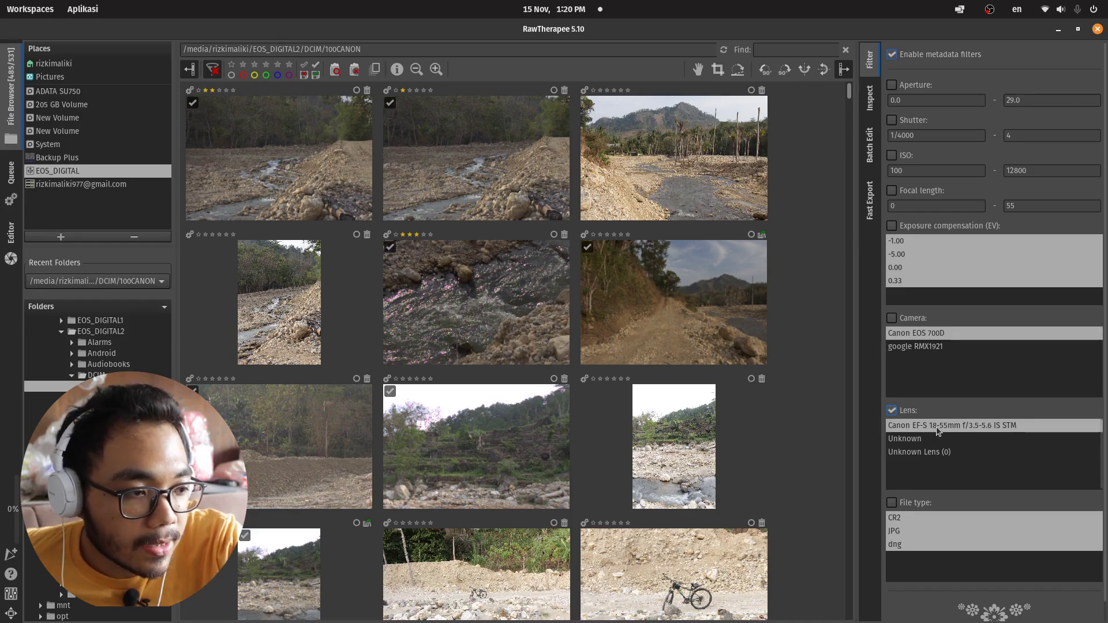
{"action": "left_click", "coordinate": [927, 438]}
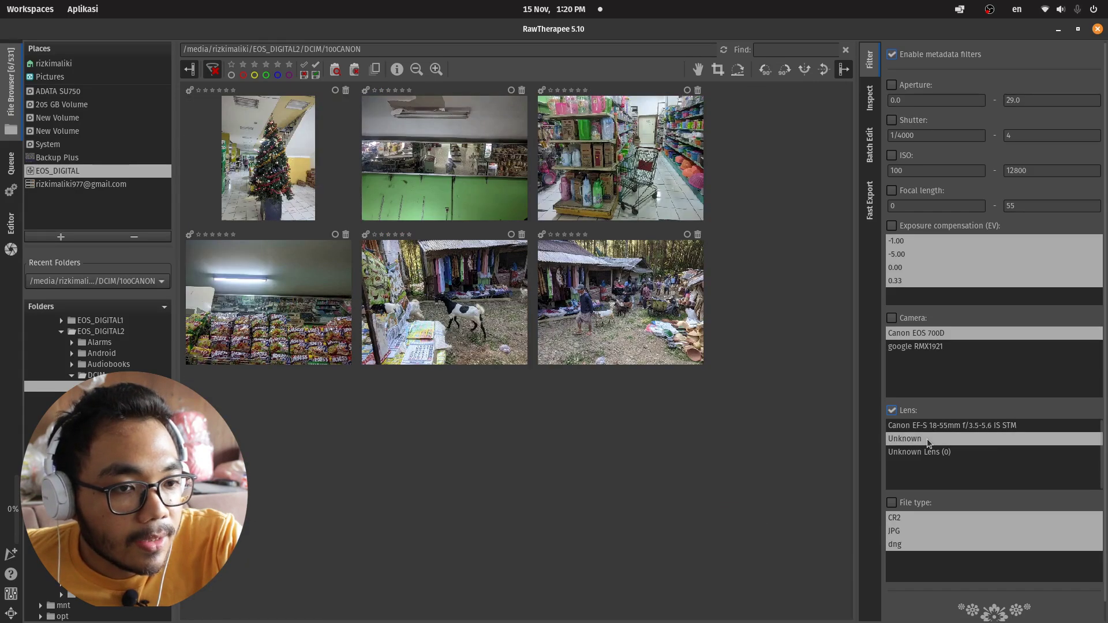
{"action": "left_click", "coordinate": [945, 453]}
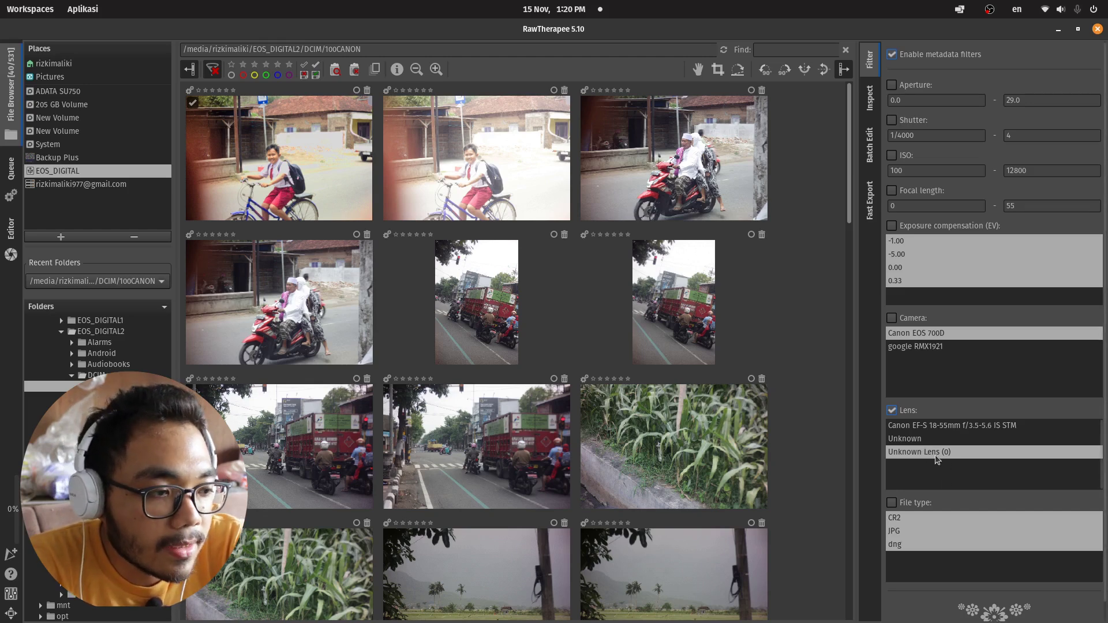
Step: Select the Canon EF-S 18-55mm f/3.5-5.6 IS STM lens, leaving the lens filter off, and disable the metadata filters
{"action": "left_click", "coordinate": [891, 410]}
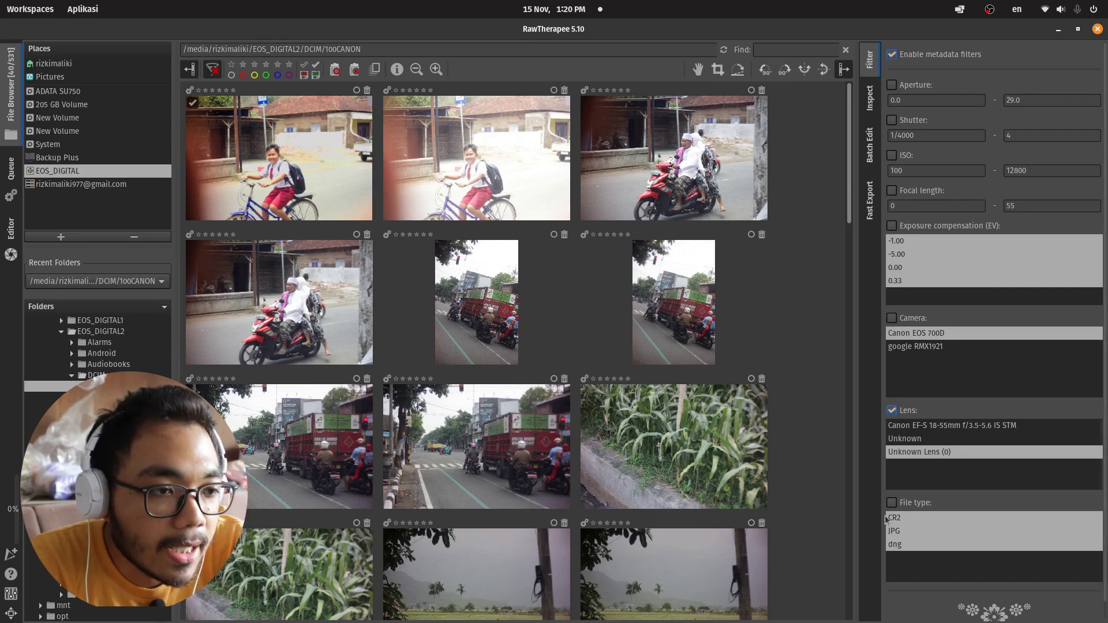
{"action": "left_click", "coordinate": [933, 425]}
{"action": "left_click", "coordinate": [892, 55]}
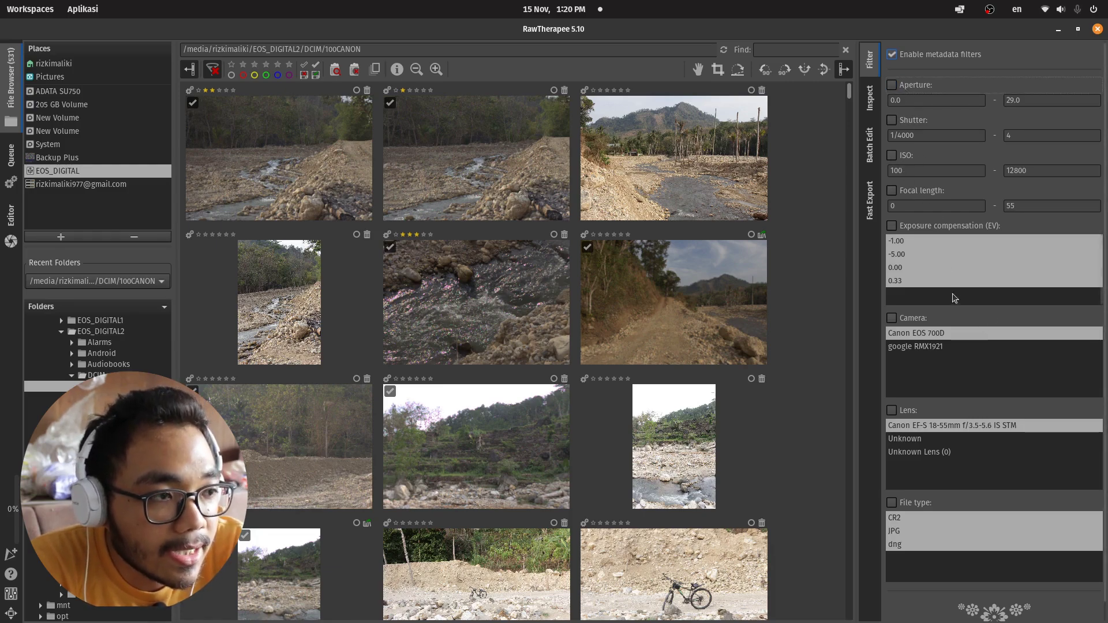
{"action": "left_click", "coordinate": [892, 55]}
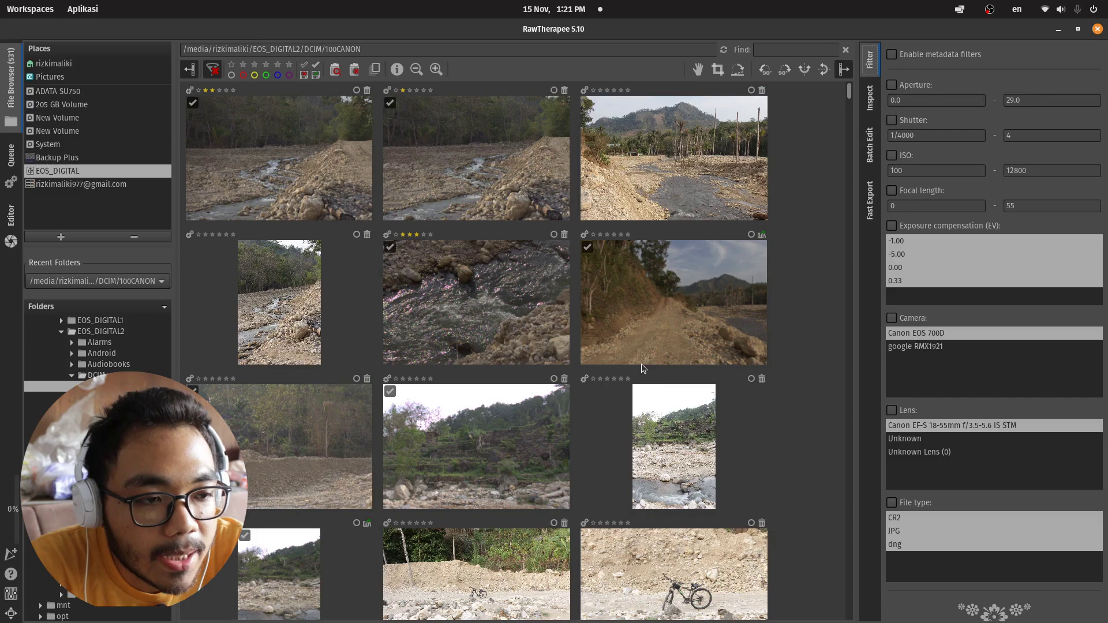
Step: Show only the original images in the folder and open IMG_1818.CR2 in the editor
{"action": "left_click", "coordinate": [375, 69]}
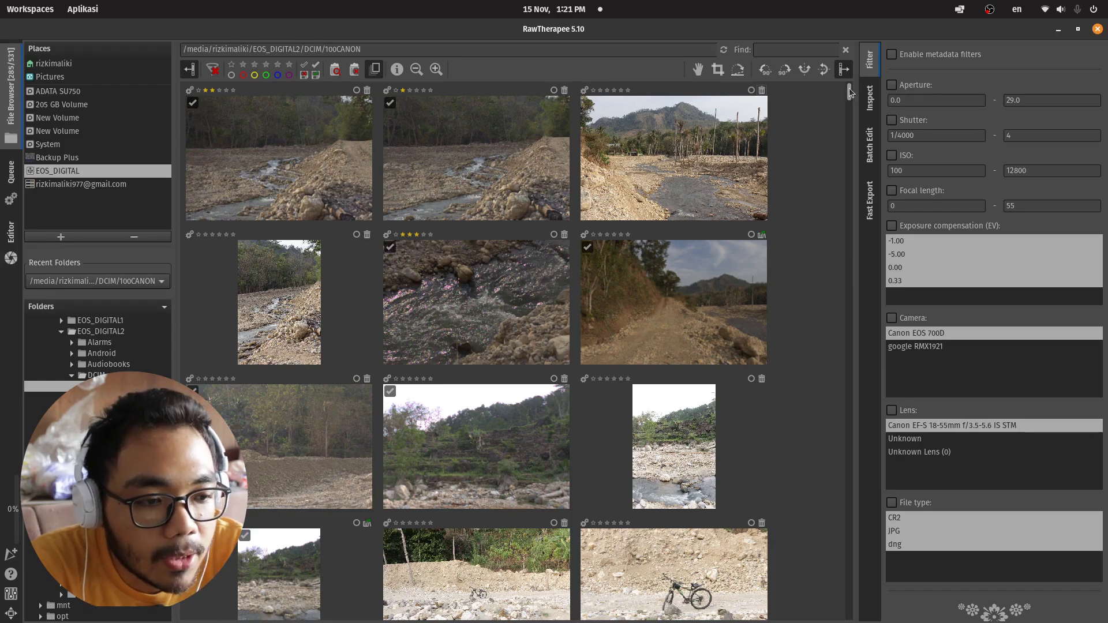
{"action": "left_click_drag", "start_coordinate": [849, 92], "coordinate": [849, 332]}
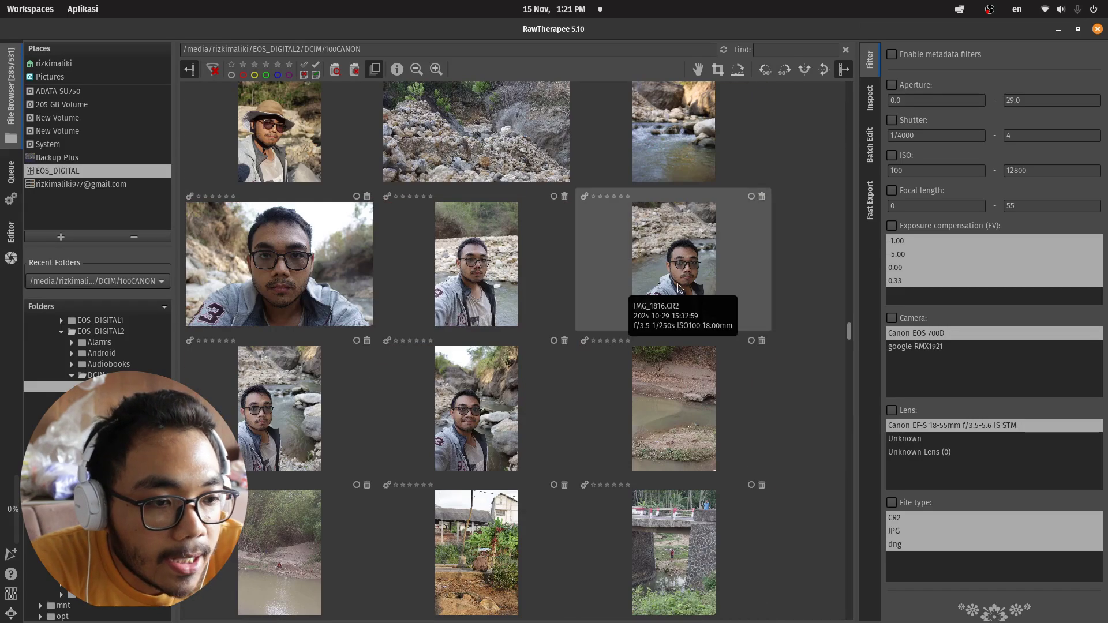
{"action": "double_click", "coordinate": [493, 419]}
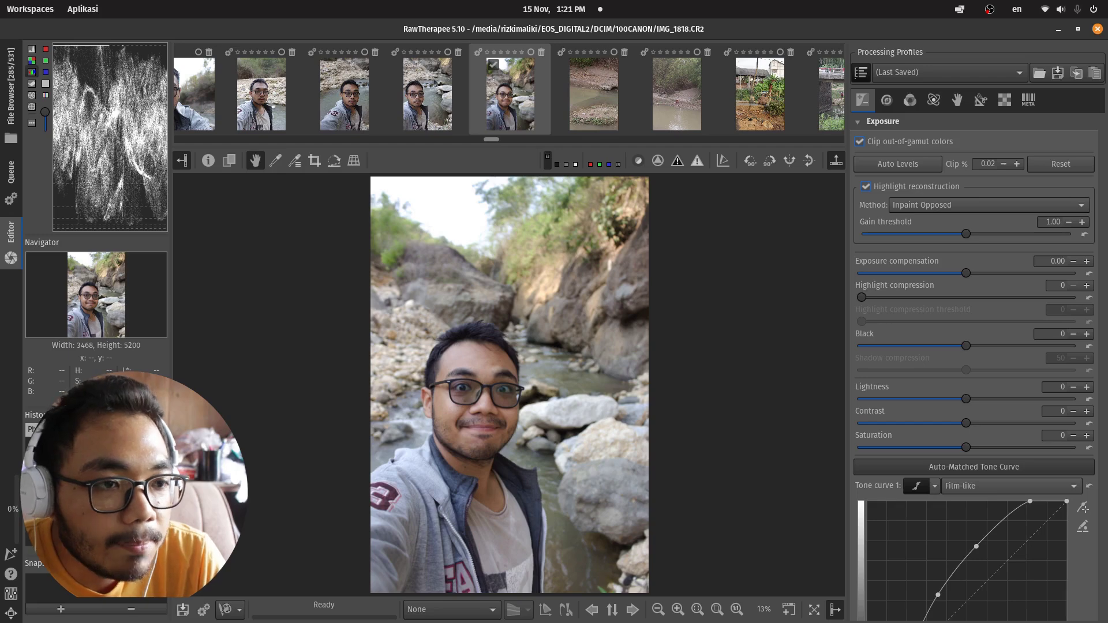
Step: Open the neighbouring photo IMG_1817.CR2 from the filmstrip and switch back to IMG_1818.CR2
{"action": "scroll", "coordinate": [584, 94], "scroll_direction": "up", "scroll_amount": 3}
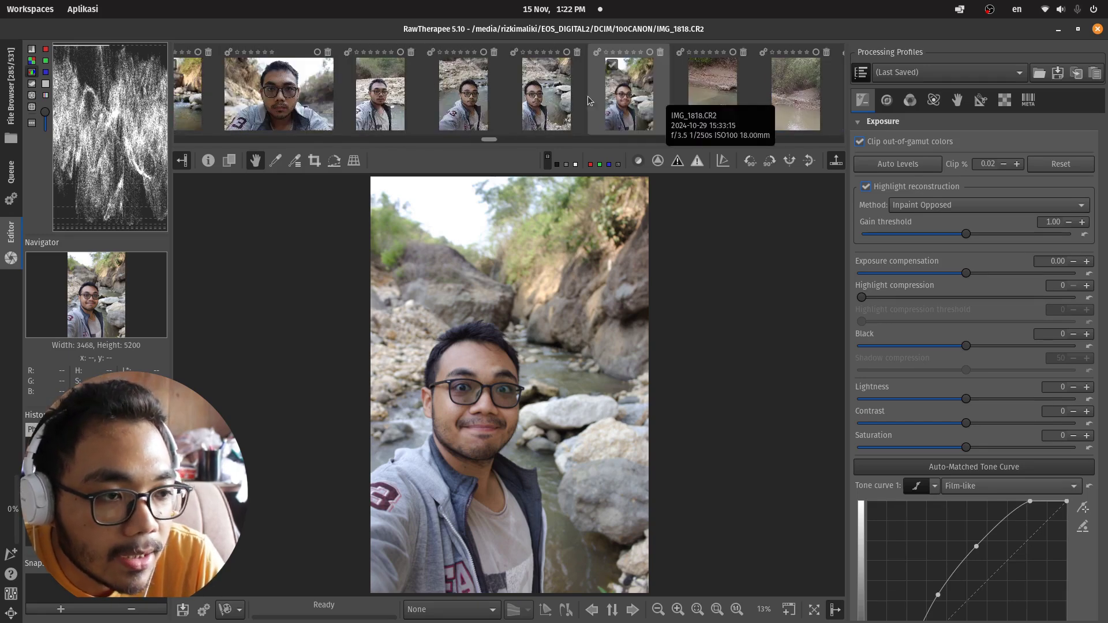
{"action": "left_click", "coordinate": [557, 105]}
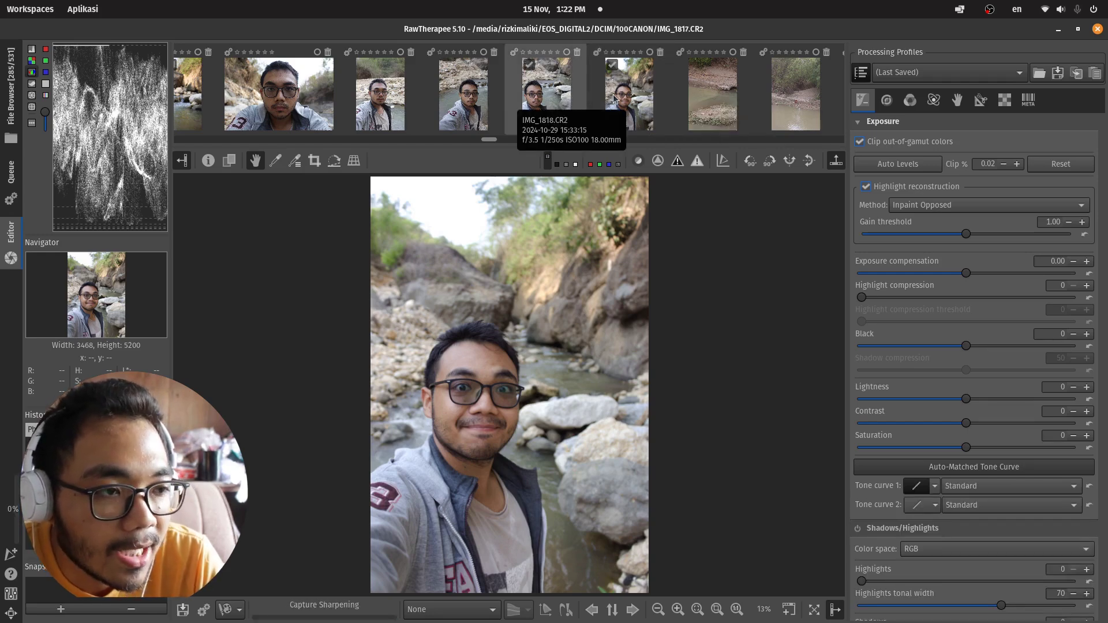
{"action": "left_click", "coordinate": [630, 102]}
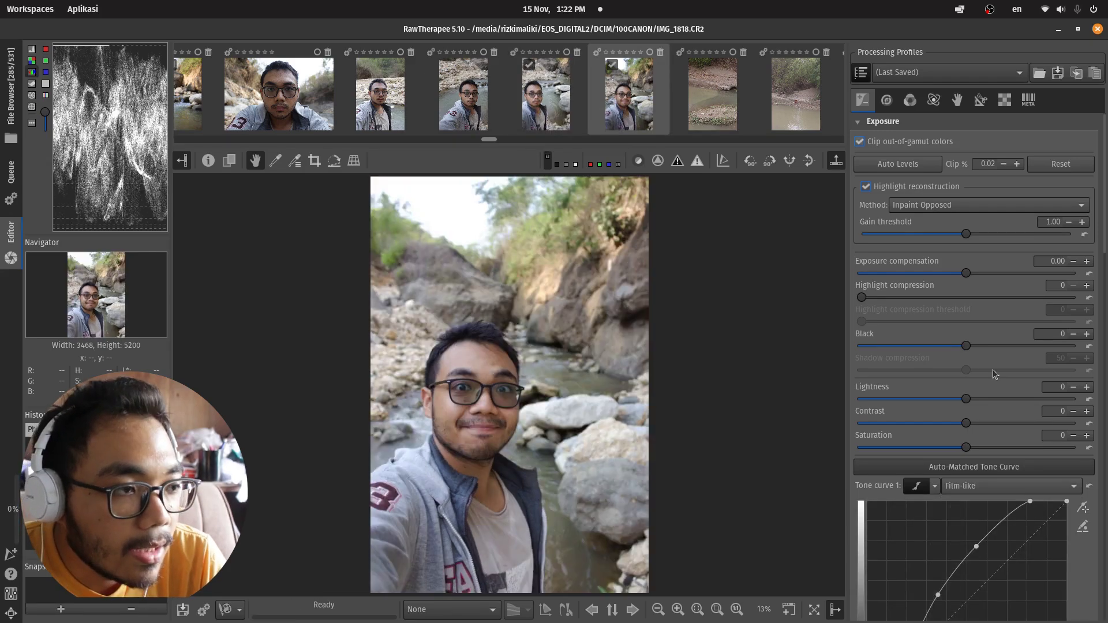
Step: Toggle the filmstrip above the photo off and on, leaving it hidden to enlarge the preview area
{"action": "scroll", "coordinate": [961, 323], "scroll_direction": "down", "scroll_amount": 15}
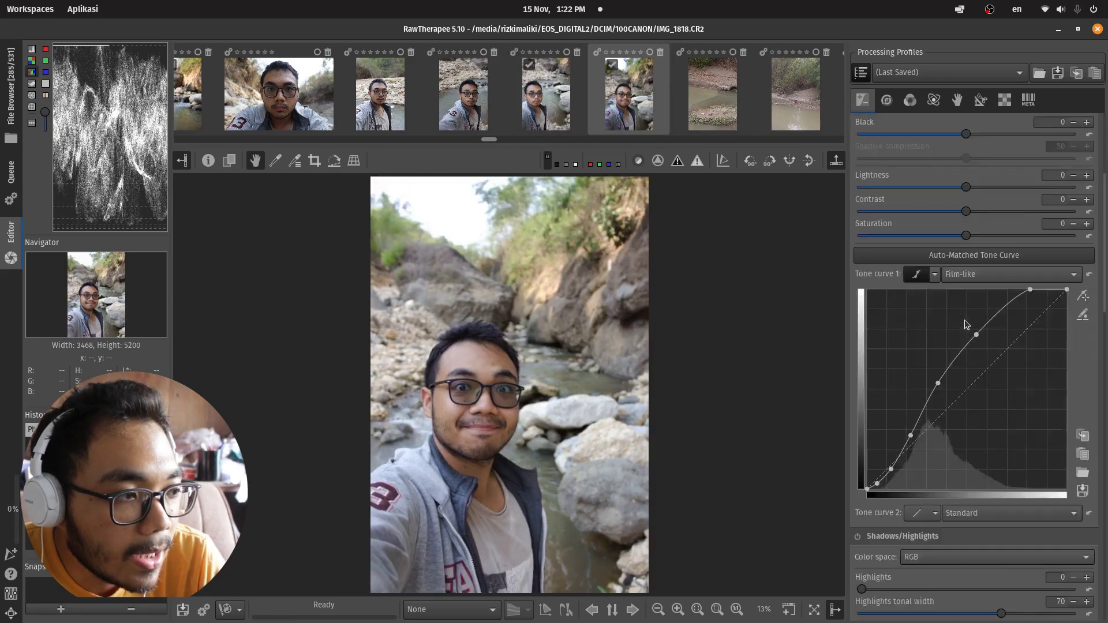
{"action": "scroll", "coordinate": [962, 323], "scroll_direction": "up", "scroll_amount": 15}
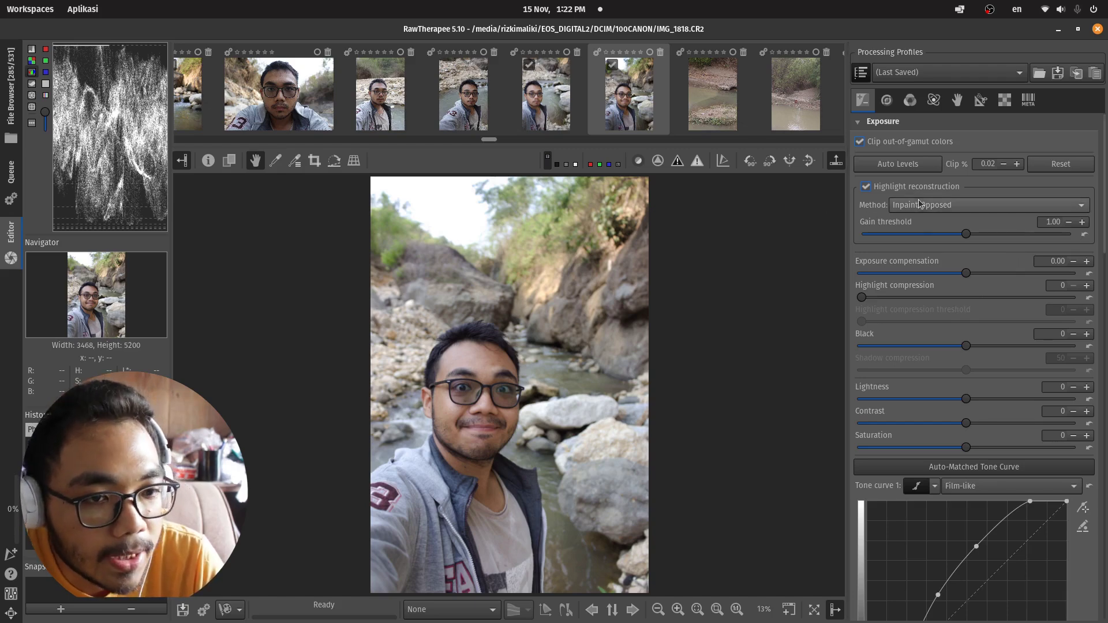
{"action": "left_click", "coordinate": [835, 161]}
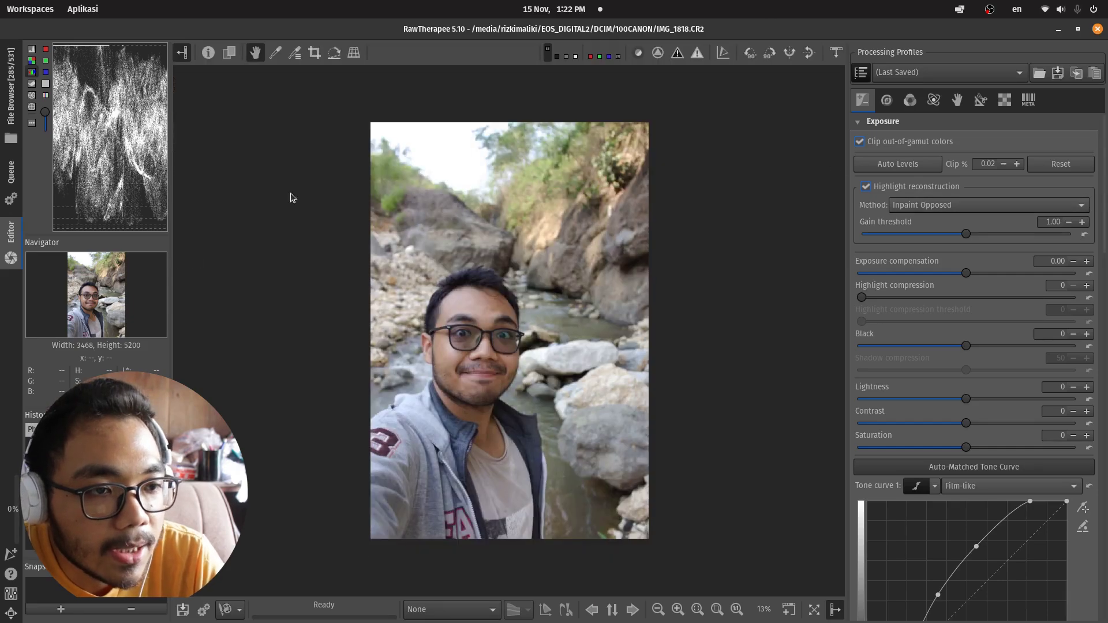
{"action": "left_click", "coordinate": [836, 161]}
{"action": "left_click", "coordinate": [835, 164]}
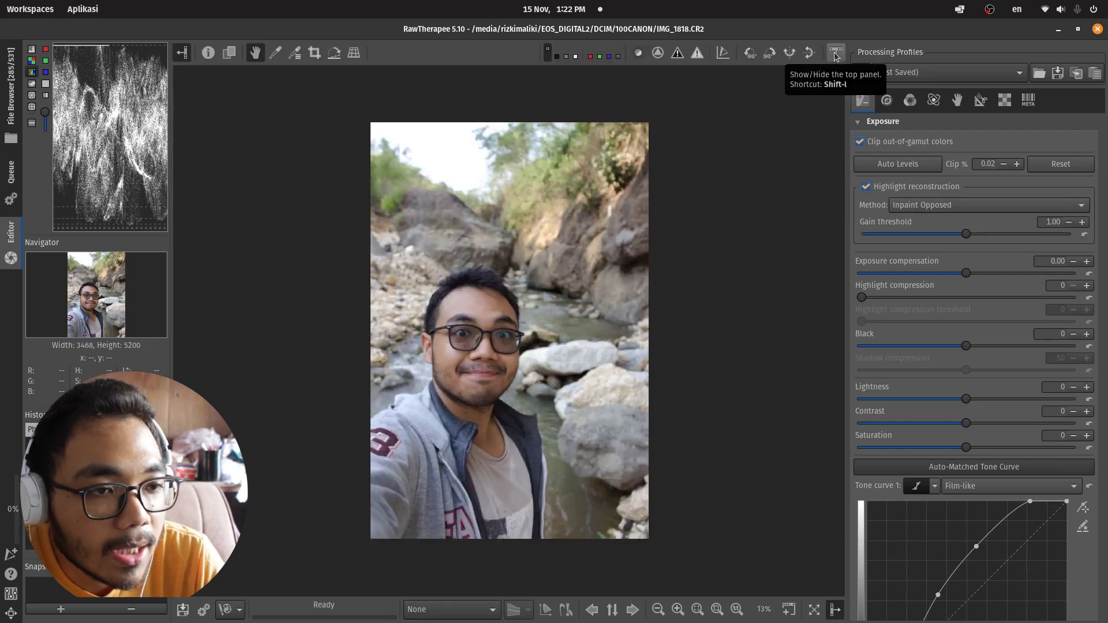
{"action": "left_click", "coordinate": [835, 55]}
{"action": "left_click", "coordinate": [835, 161]}
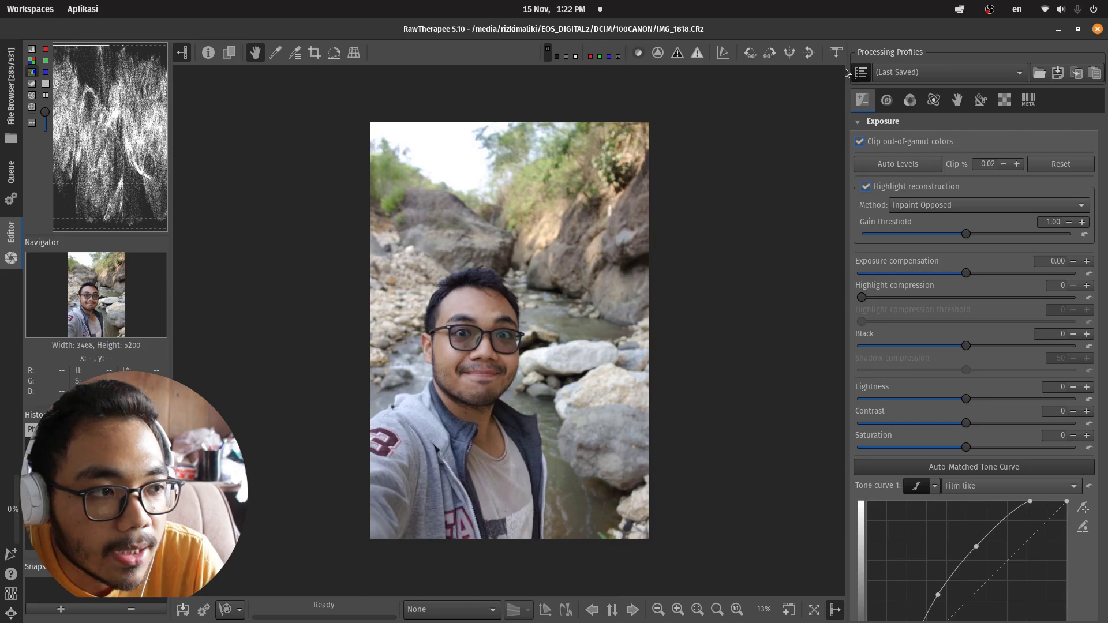
Step: Widen the scope area slightly and switch the scope between waveform and histogram displays, finishing on the waveform
{"action": "left_click_drag", "start_coordinate": [171, 219], "coordinate": [235, 221]}
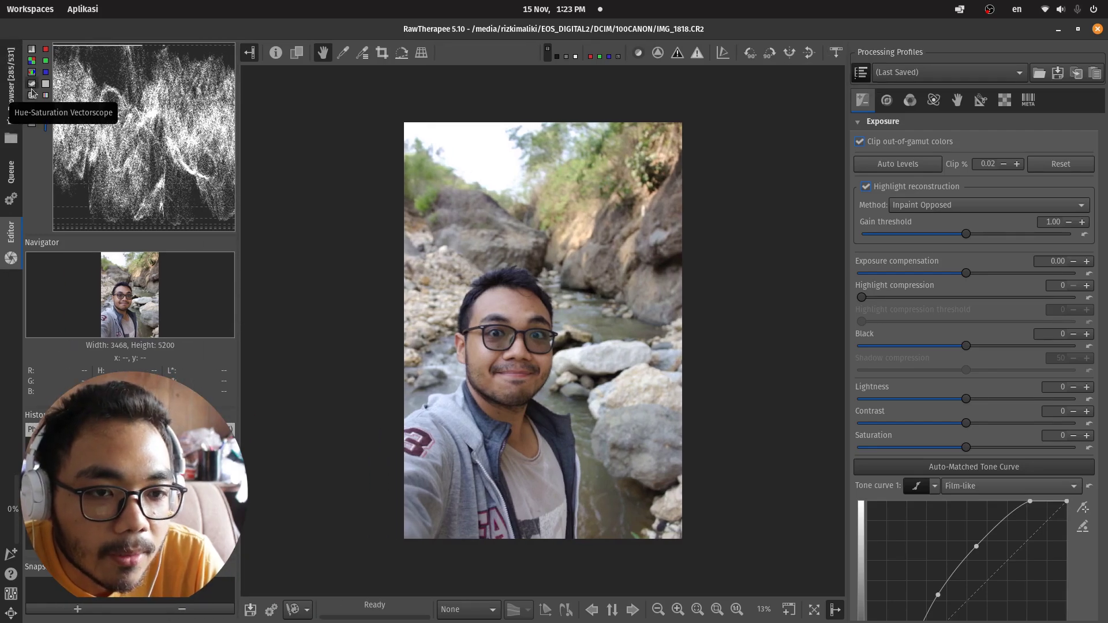
{"action": "left_click", "coordinate": [32, 96]}
{"action": "left_click", "coordinate": [31, 107]}
{"action": "left_click", "coordinate": [32, 83]}
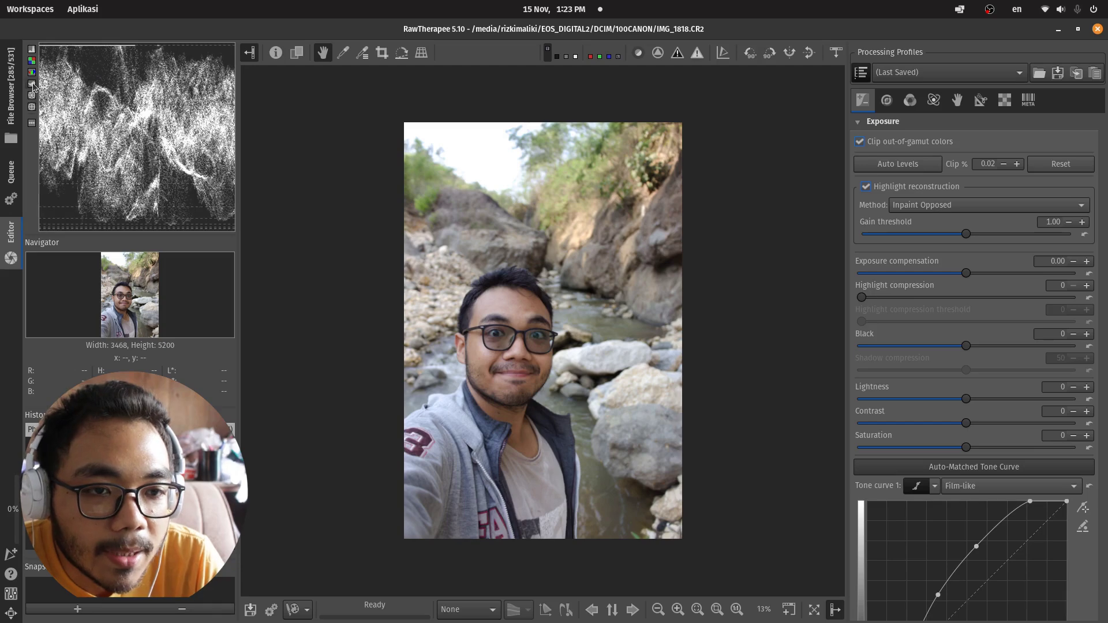
{"action": "left_click", "coordinate": [33, 61]}
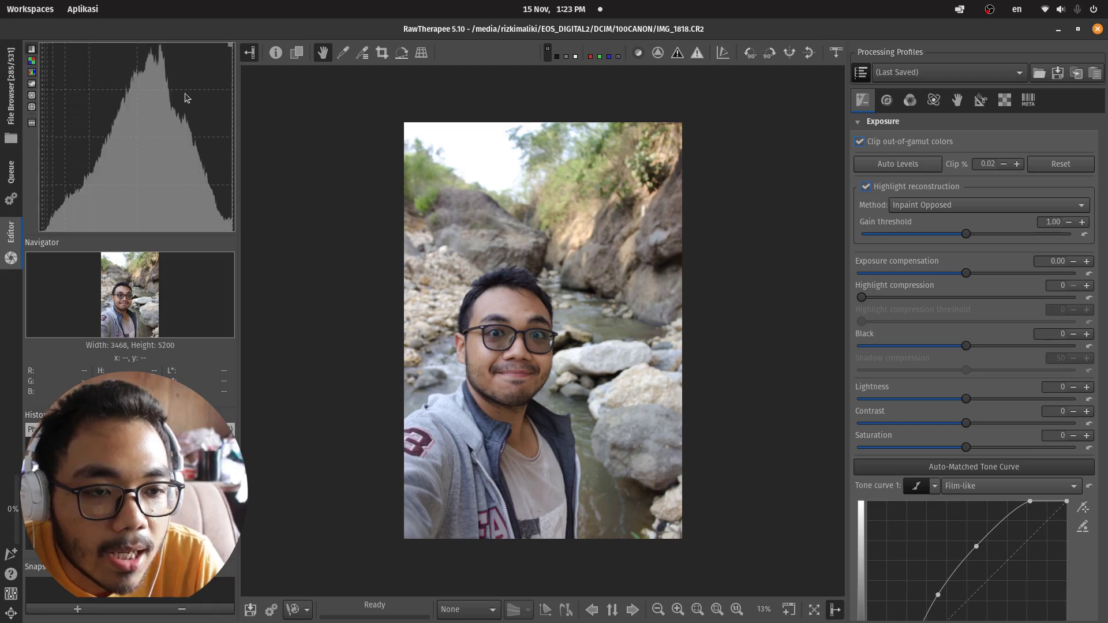
{"action": "left_click", "coordinate": [33, 61]}
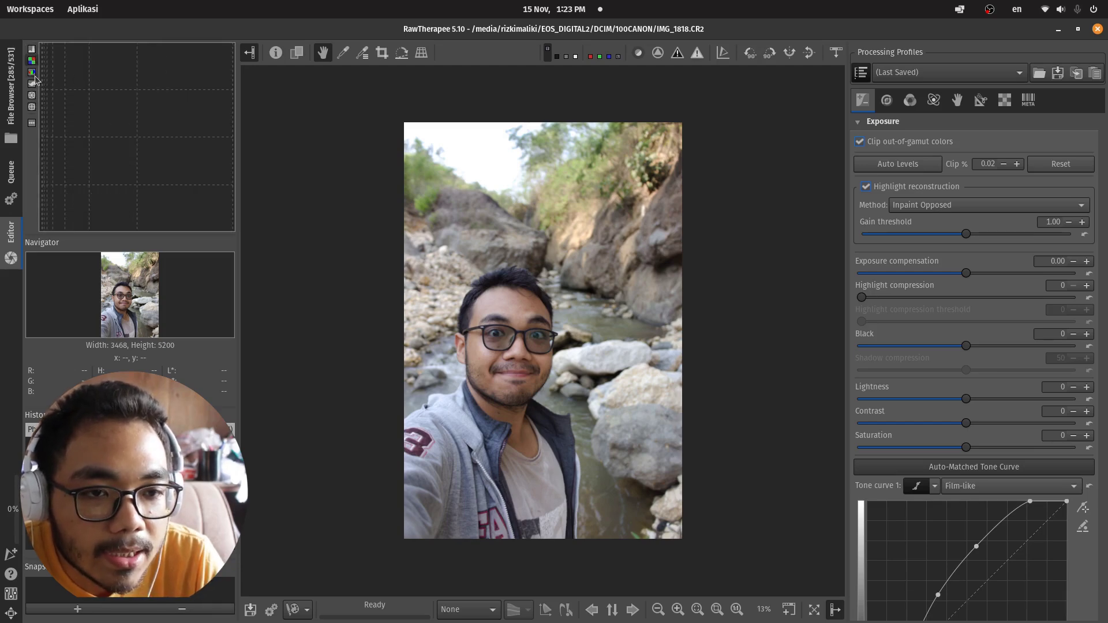
{"action": "left_click", "coordinate": [31, 84]}
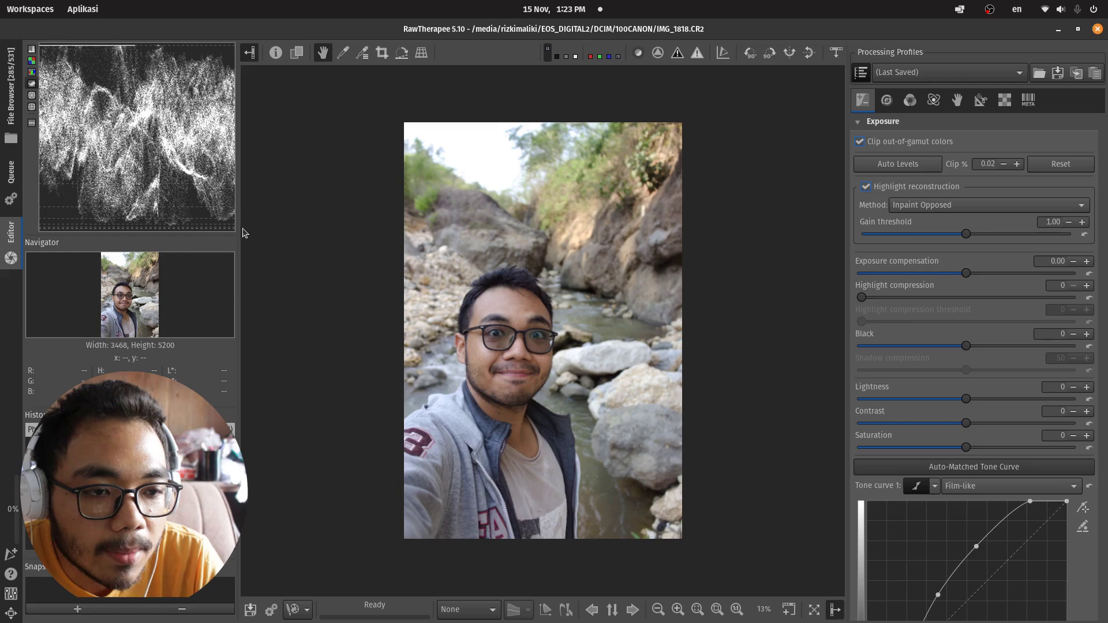
{"action": "left_click_drag", "start_coordinate": [238, 230], "coordinate": [224, 230]}
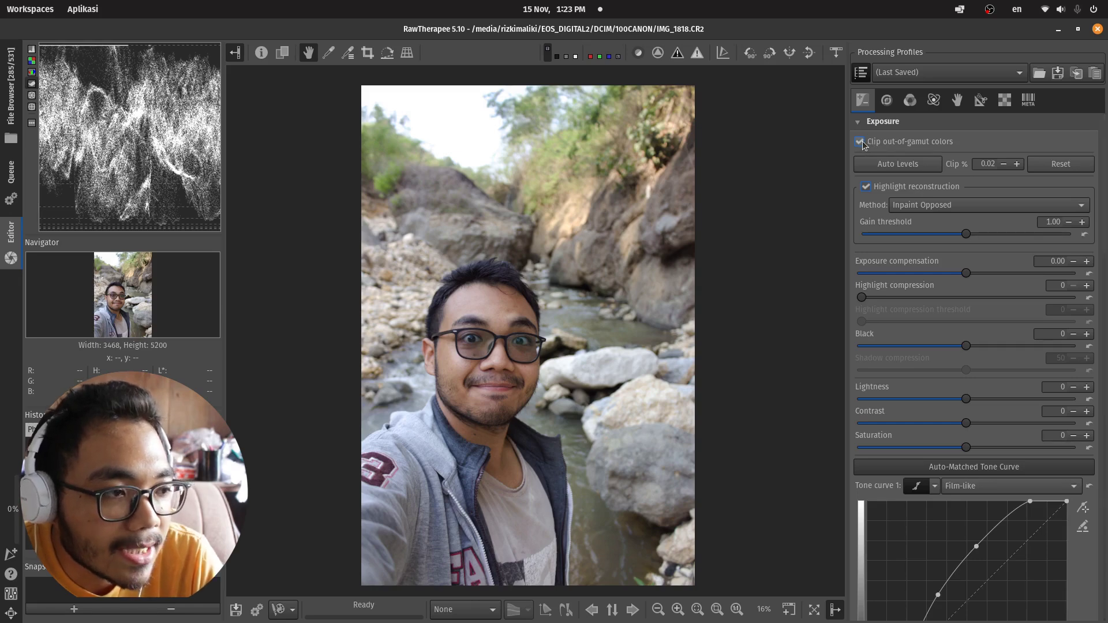
Step: Turn off highlight reconstruction in the photo's Exposure settings
{"action": "left_click", "coordinate": [866, 188]}
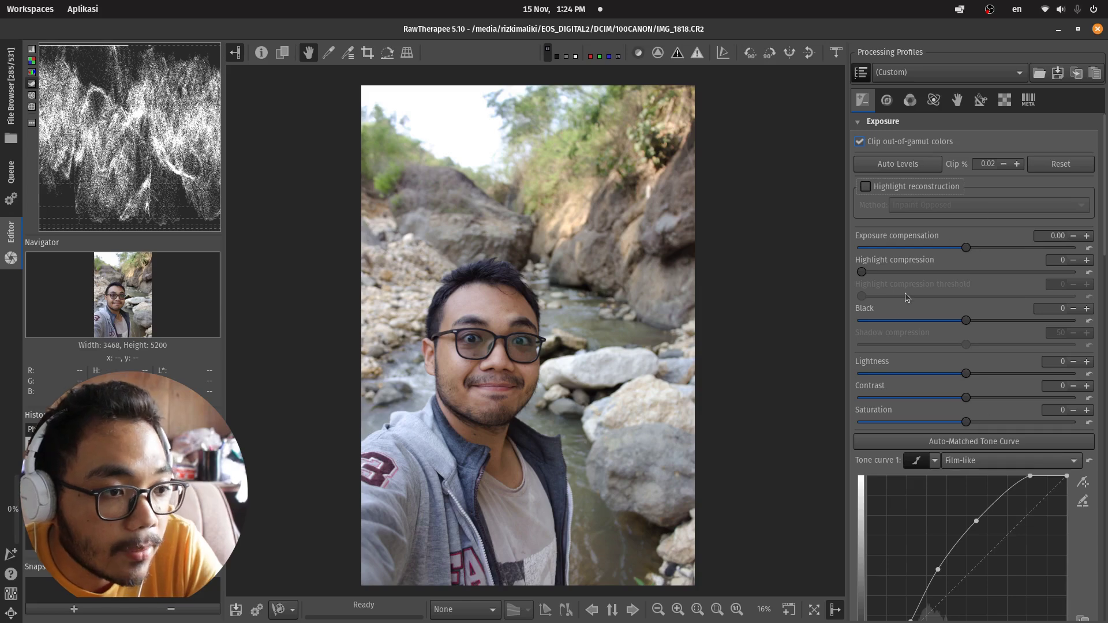
Step: Try different curve types for tone curve 2 and set it back to linear
{"action": "scroll", "coordinate": [1037, 317], "scroll_direction": "down", "scroll_amount": 3}
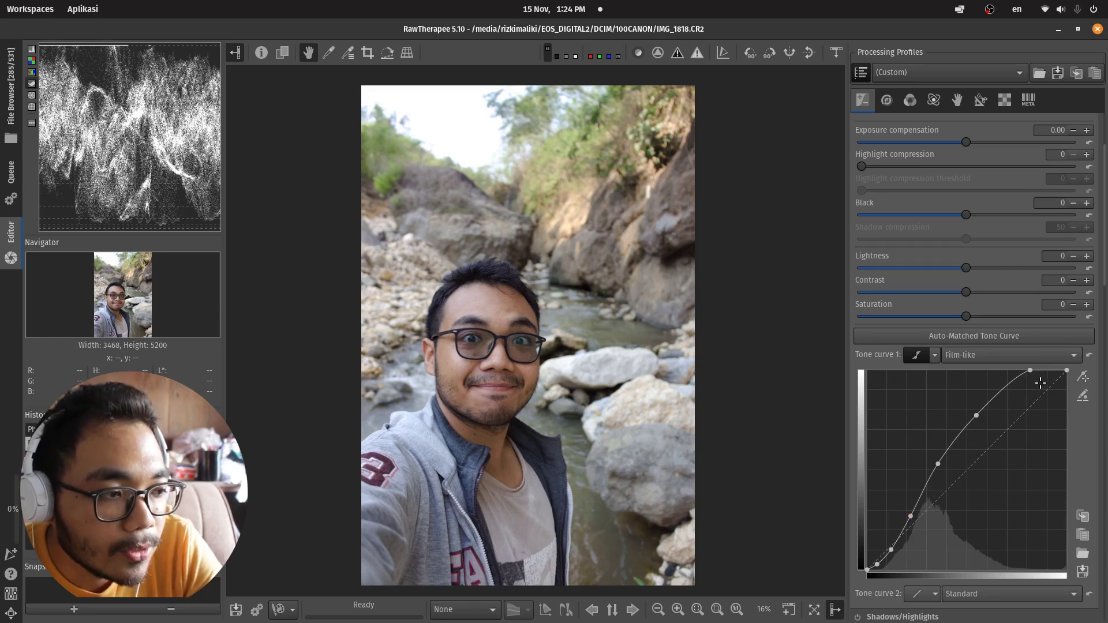
{"action": "scroll", "coordinate": [973, 474], "scroll_direction": "down", "scroll_amount": 2}
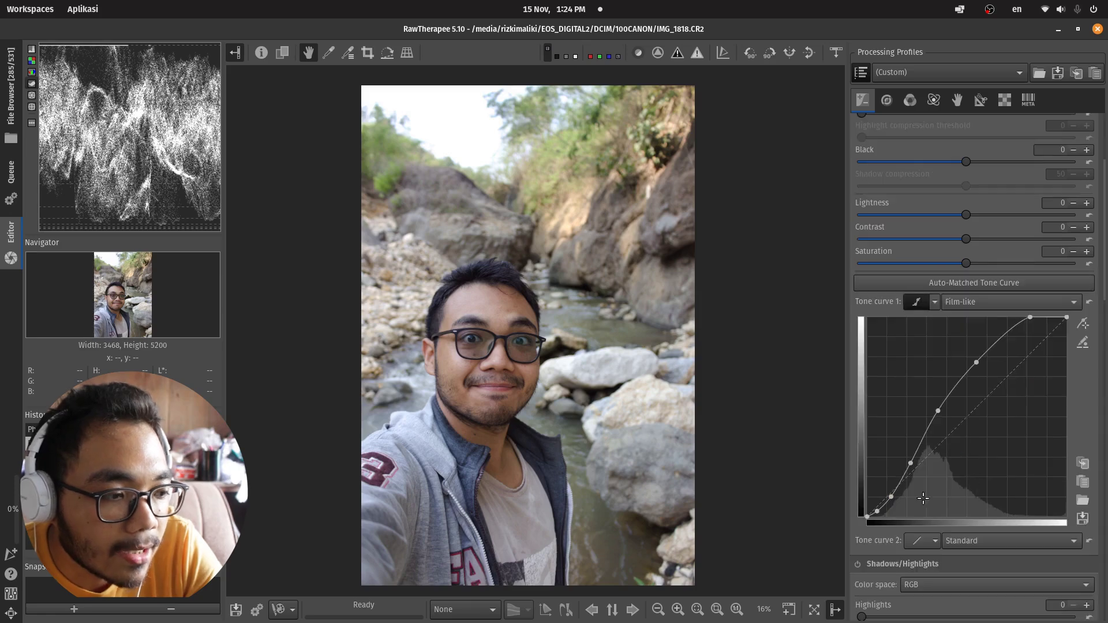
{"action": "left_click", "coordinate": [936, 540]}
{"action": "left_click", "coordinate": [937, 539]}
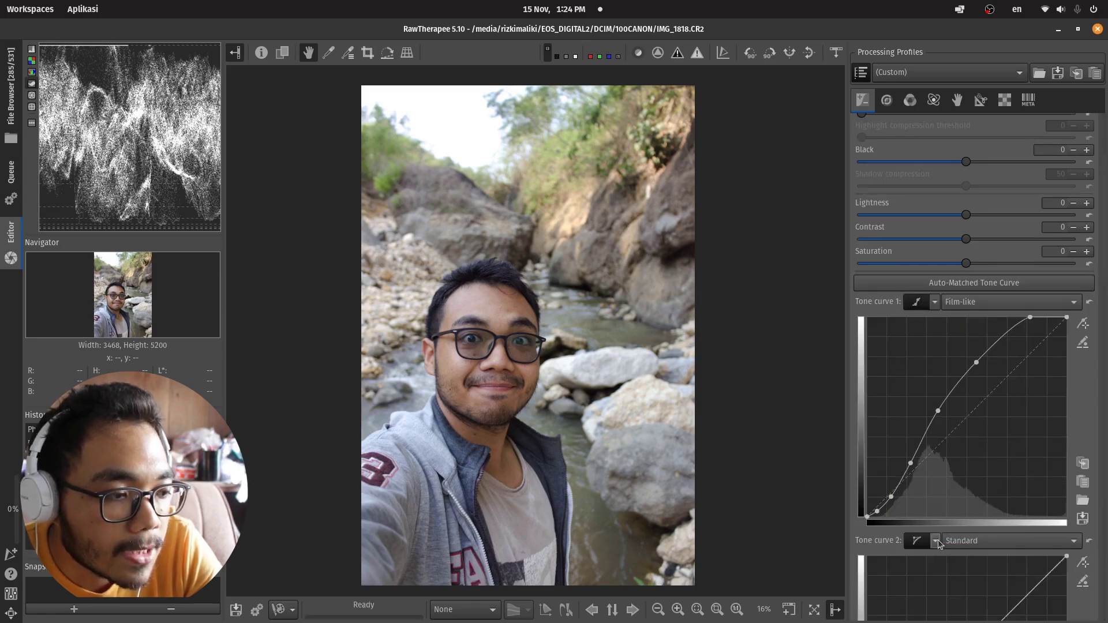
{"action": "left_click", "coordinate": [936, 541]}
{"action": "left_click", "coordinate": [971, 469]}
{"action": "scroll", "coordinate": [942, 522], "scroll_direction": "down", "scroll_amount": 4}
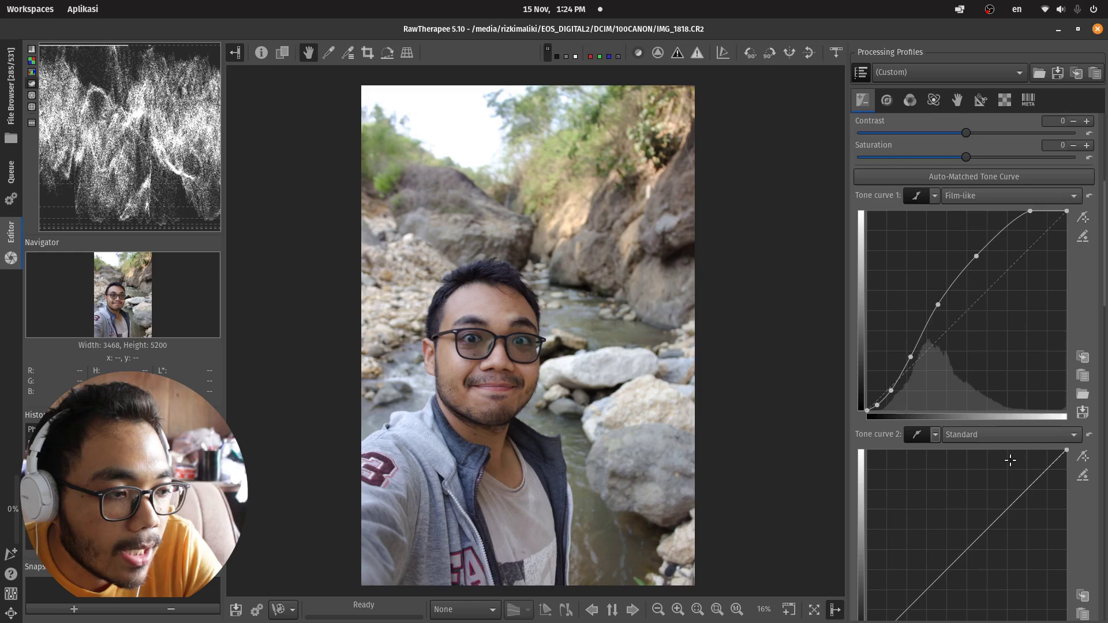
{"action": "left_click", "coordinate": [936, 440]}
{"action": "left_click", "coordinate": [946, 445]}
{"action": "scroll", "coordinate": [980, 456], "scroll_direction": "up", "scroll_amount": 8}
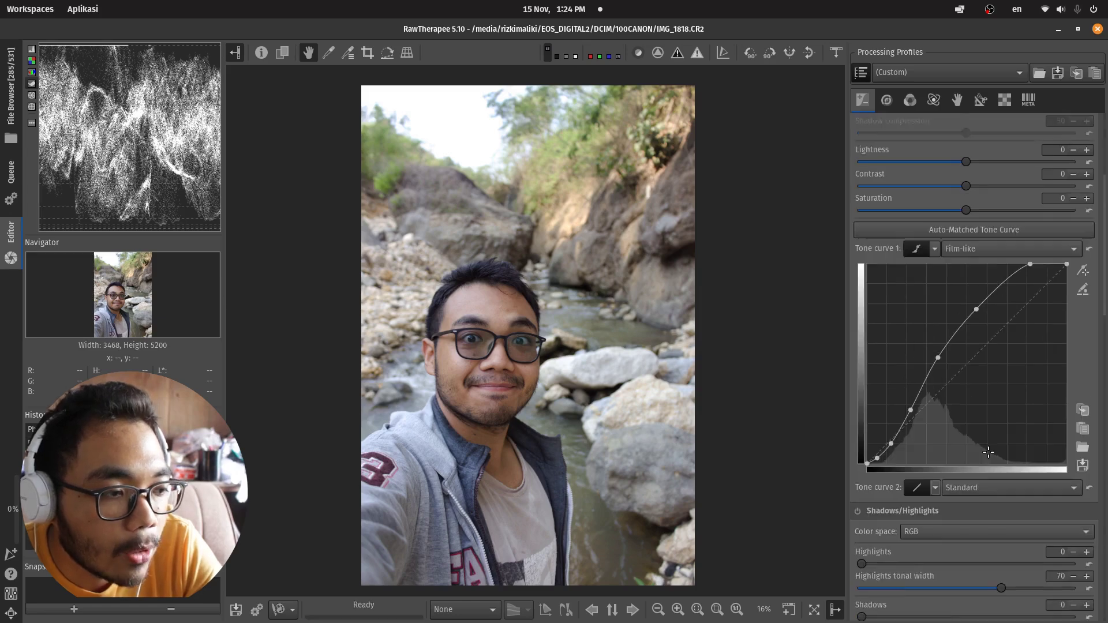
Step: Reset tone curve 1 to a straight line and apply Auto Levels with 0.02 clip to the photo
{"action": "scroll", "coordinate": [987, 457], "scroll_direction": "down", "scroll_amount": 2}
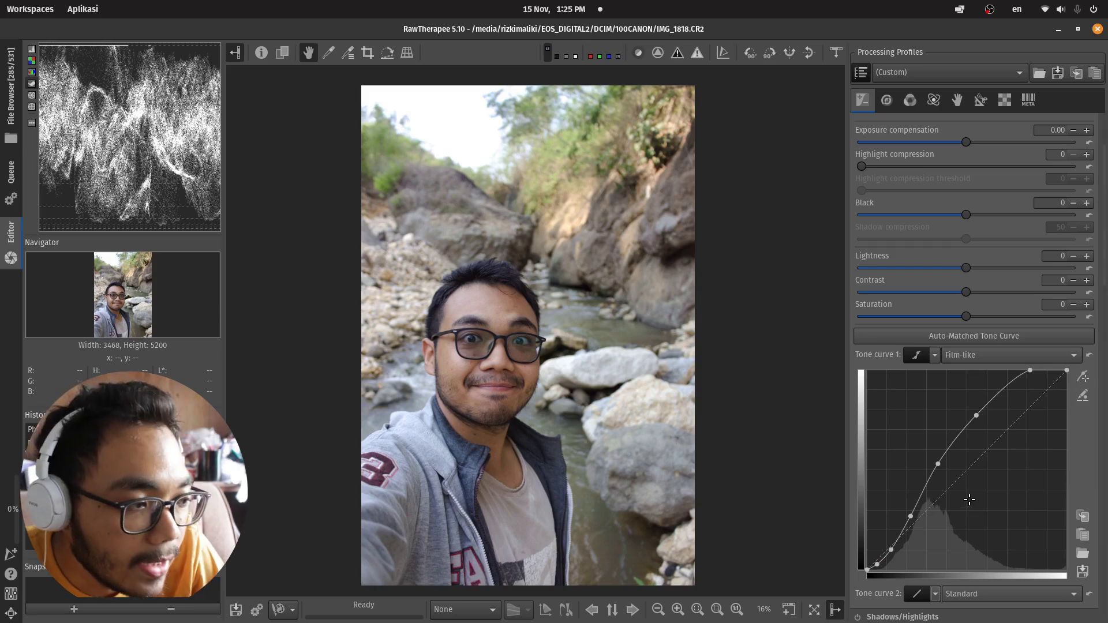
{"action": "left_click", "coordinate": [1089, 357]}
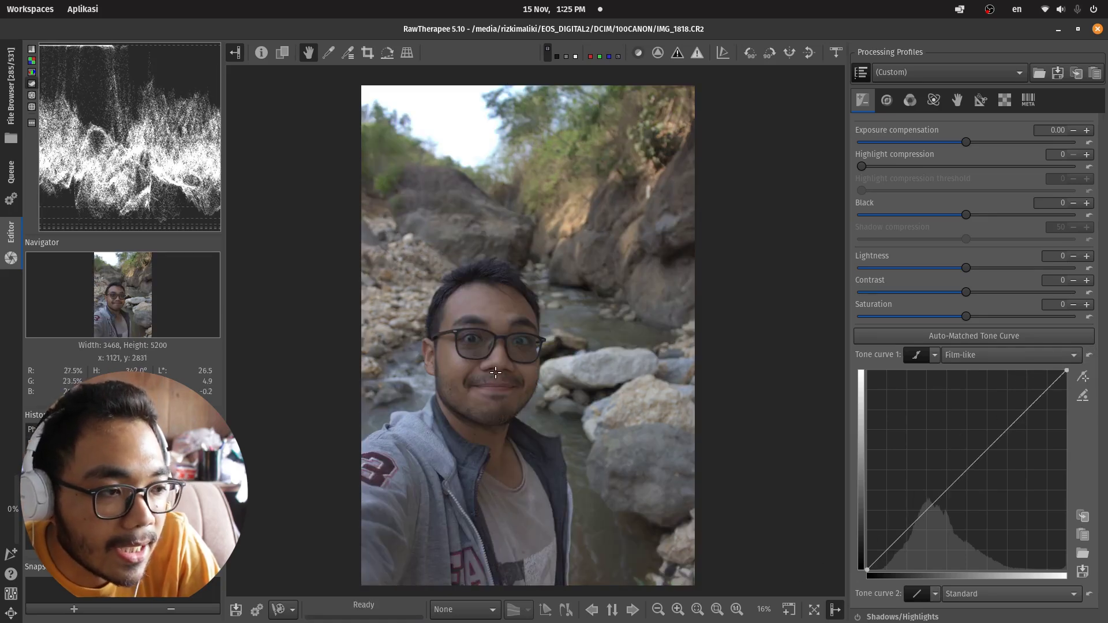
{"action": "scroll", "coordinate": [1008, 310], "scroll_direction": "up", "scroll_amount": 3}
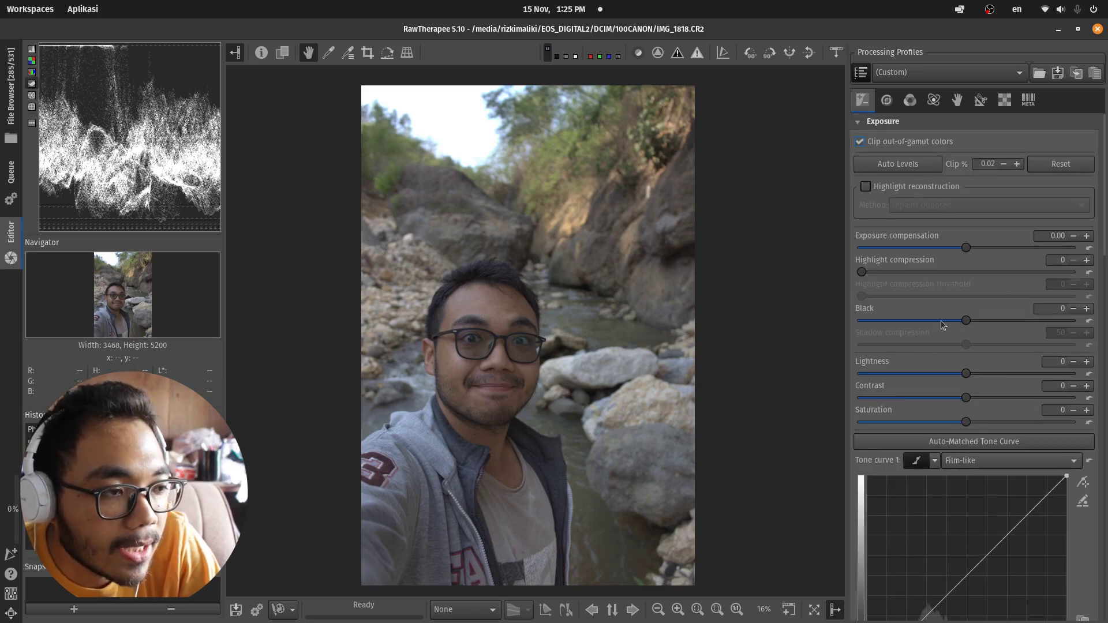
{"action": "left_click", "coordinate": [897, 164]}
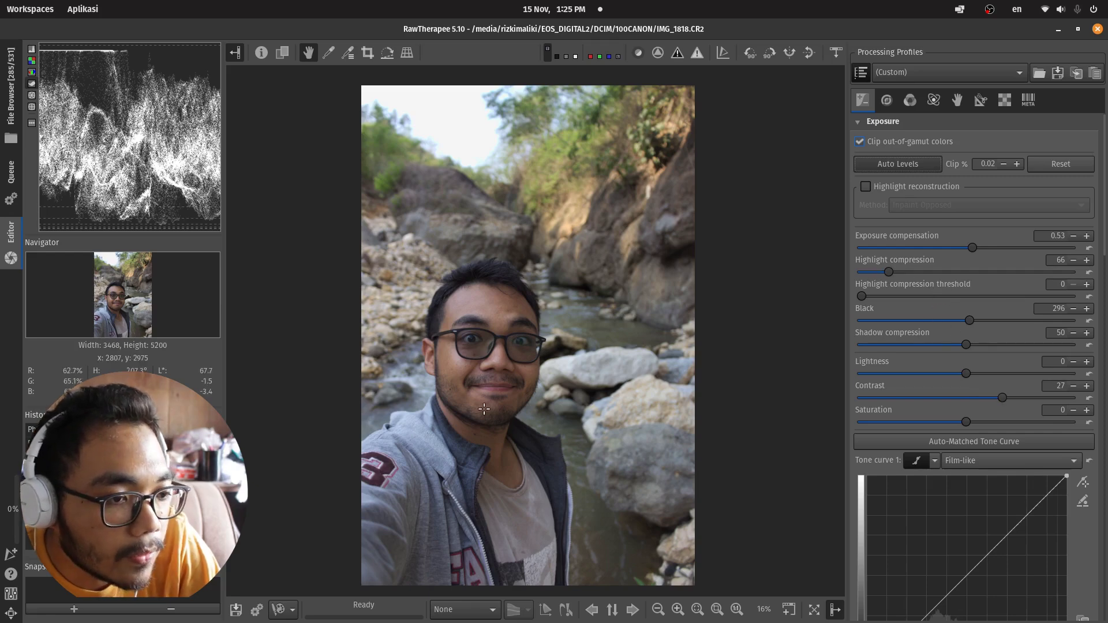
Step: Set the photo's contrast to 15 and its exposure compensation to 0.98
{"action": "left_click_drag", "start_coordinate": [1002, 398], "coordinate": [988, 398]}
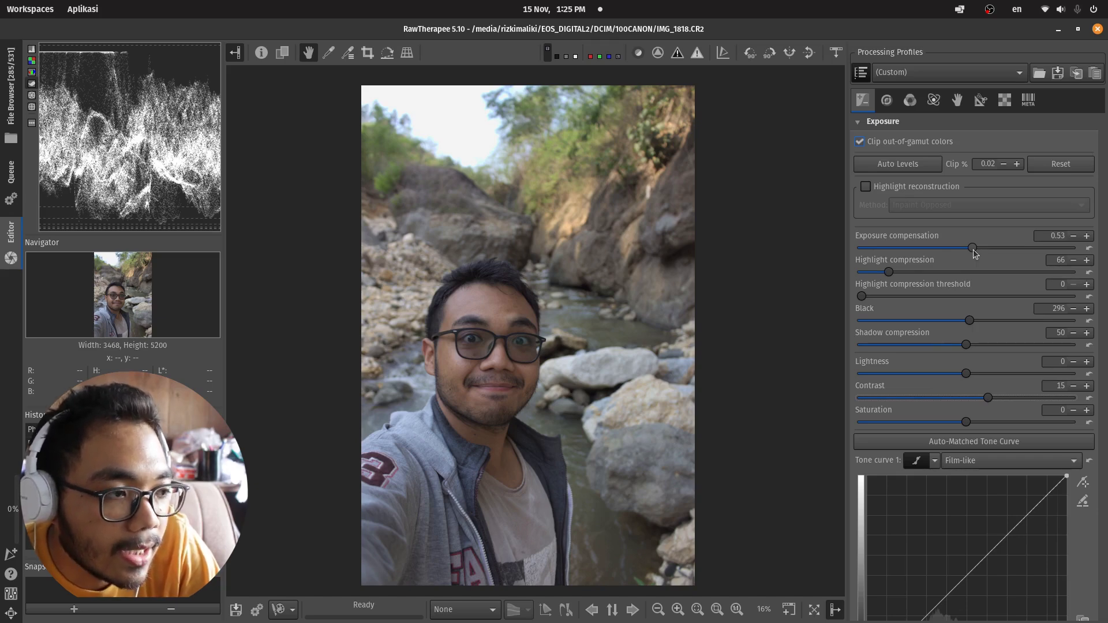
{"action": "mouse_move", "coordinate": [973, 250]}
{"action": "left_mouse_down"}
{"action": "mouse_move", "coordinate": [944, 249]}
{"action": "mouse_move", "coordinate": [1008, 259]}
{"action": "mouse_move", "coordinate": [979, 269]}
{"action": "left_mouse_up"}
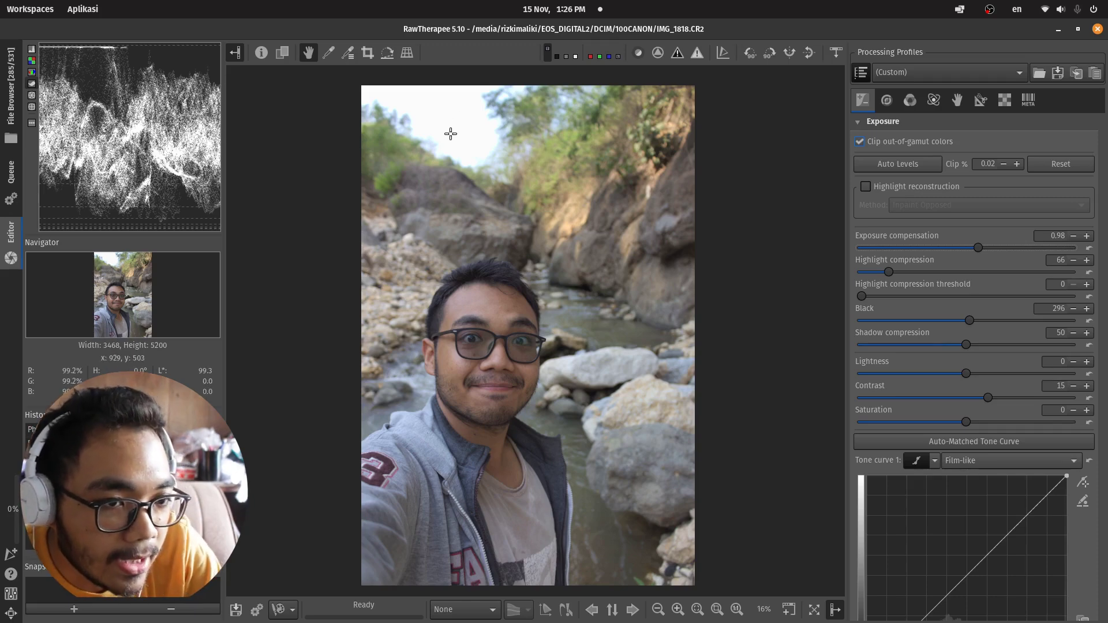
Step: Try highlight compression at 118 and 500, and settle on 69
{"action": "left_click_drag", "start_coordinate": [889, 273], "coordinate": [912, 274]}
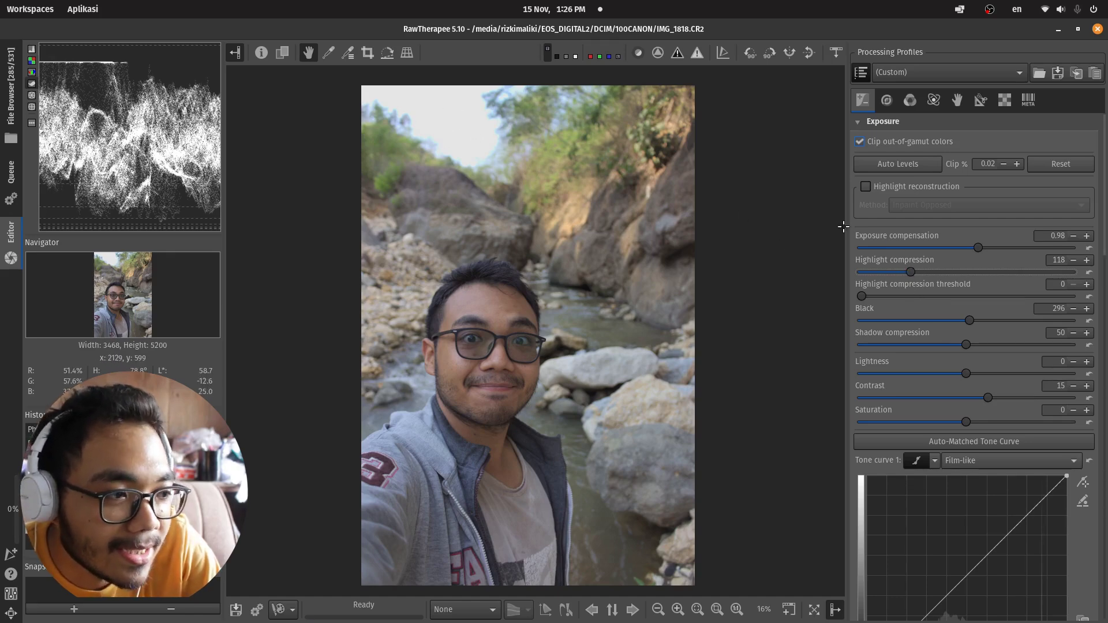
{"action": "left_click_drag", "start_coordinate": [912, 272], "coordinate": [1106, 312]}
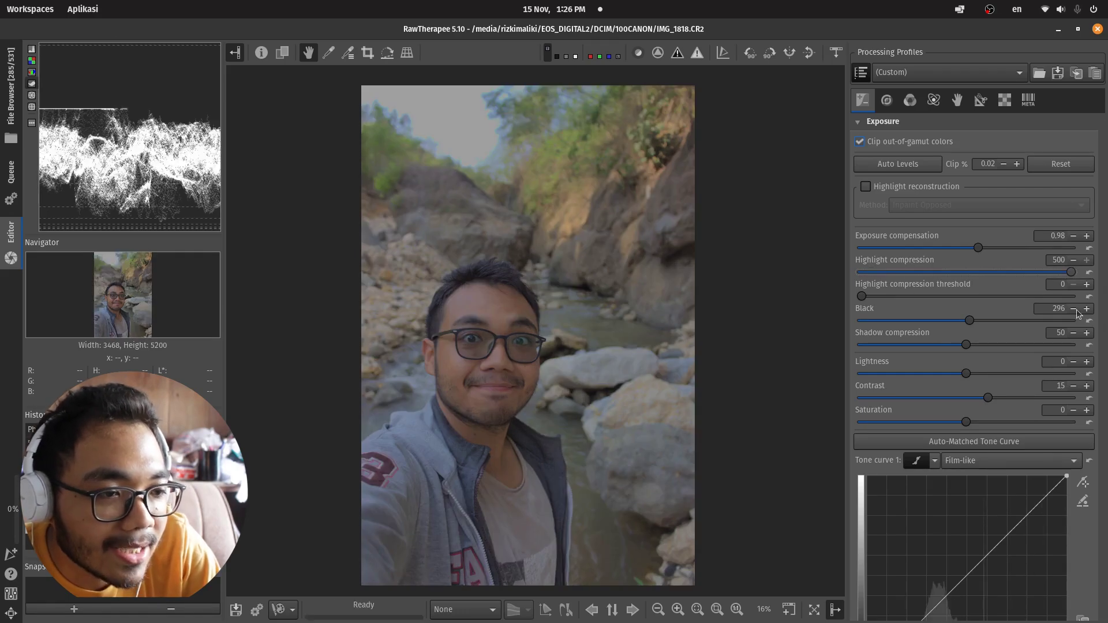
{"action": "left_click_drag", "start_coordinate": [1071, 272], "coordinate": [893, 294]}
{"action": "scroll", "coordinate": [953, 278], "scroll_direction": "down", "scroll_amount": 2}
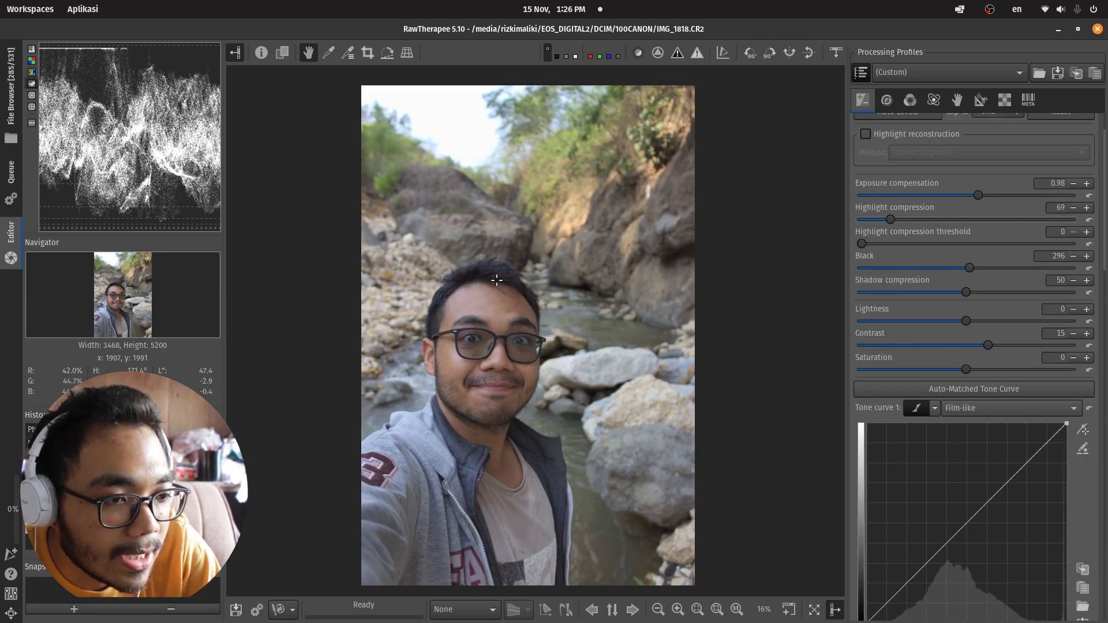
Step: Try the photo's black level at 1530 and settle on 417
{"action": "scroll", "coordinate": [544, 277], "scroll_direction": "up", "scroll_amount": 2}
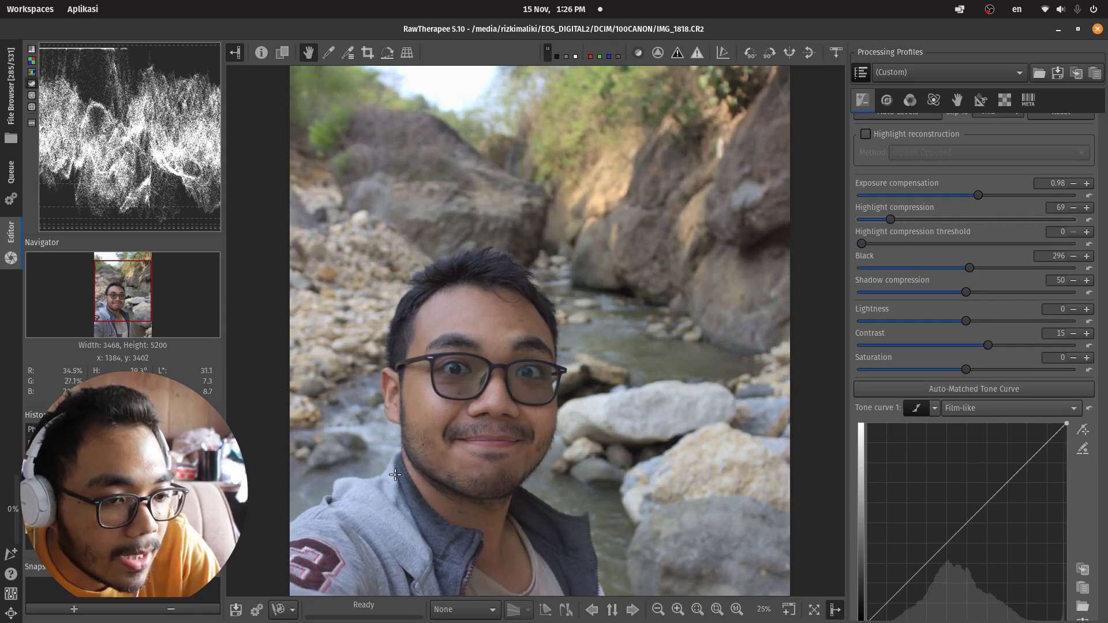
{"action": "scroll", "coordinate": [974, 279], "scroll_direction": "up", "scroll_amount": 3}
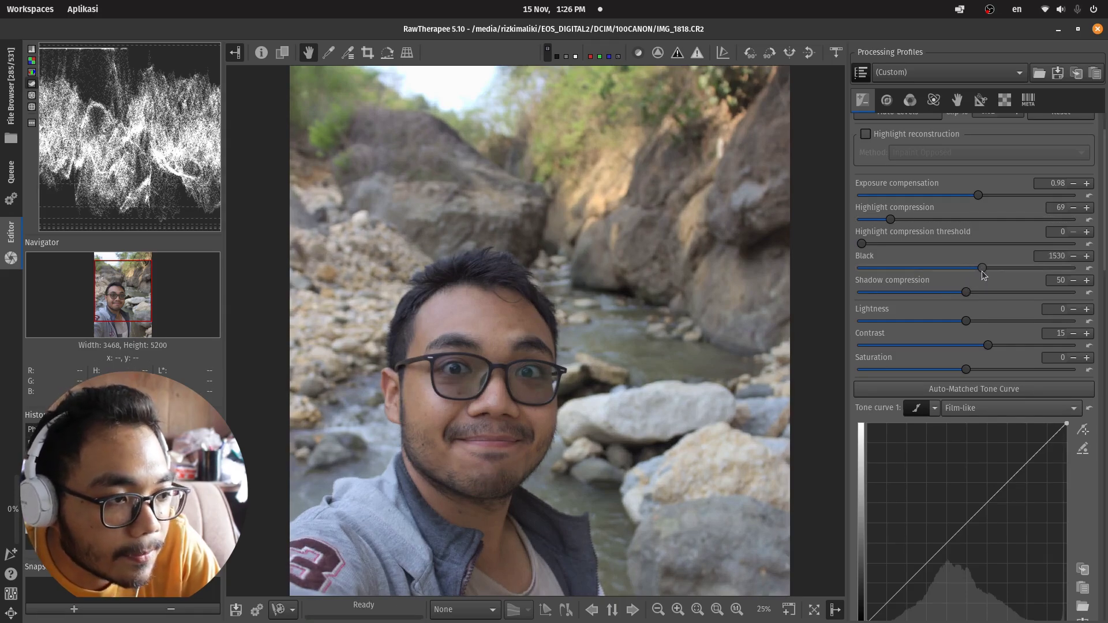
{"action": "scroll", "coordinate": [974, 279], "scroll_direction": "down", "scroll_amount": 2}
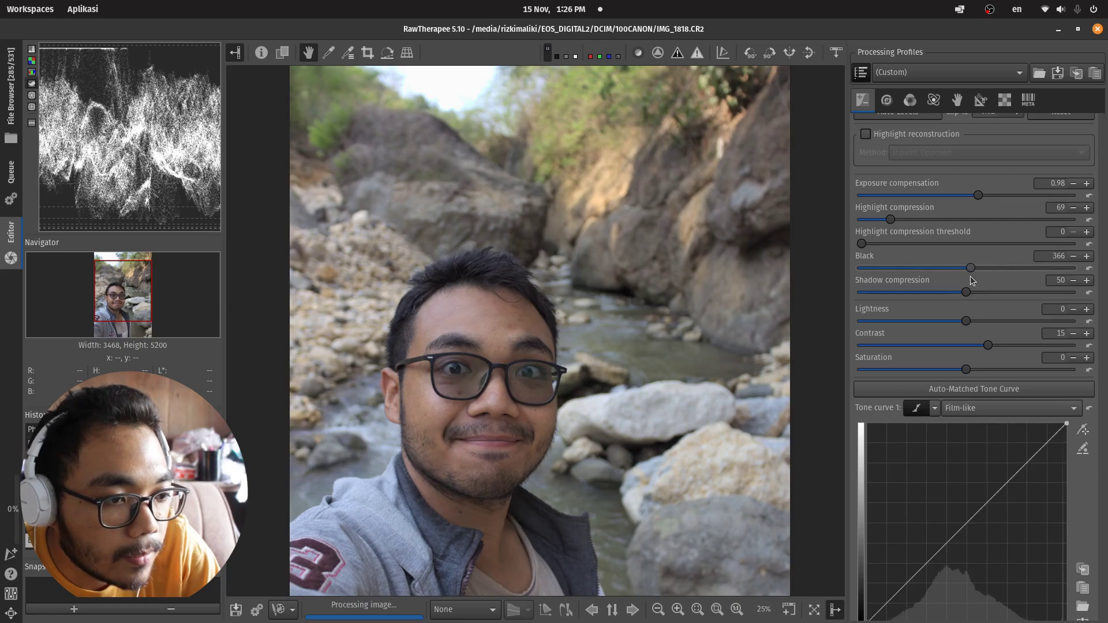
{"action": "scroll", "coordinate": [1001, 415], "scroll_direction": "down", "scroll_amount": 3}
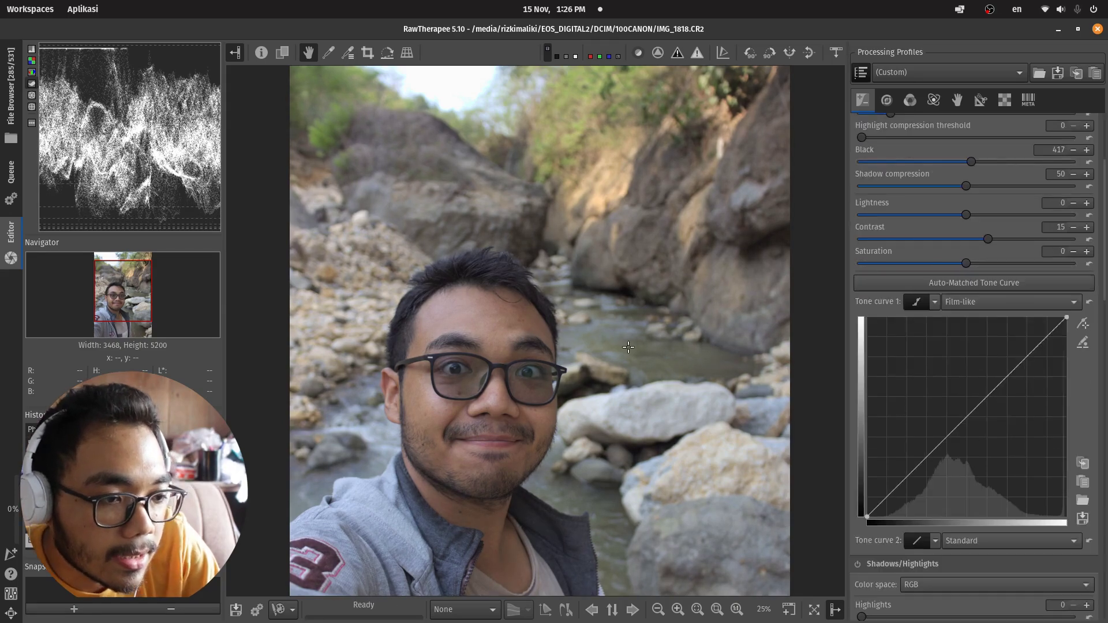
Step: Reset a trial shape of tone curve 1, switch its type to Standard and bend it above the diagonal with three points
{"action": "scroll", "coordinate": [627, 347], "scroll_direction": "down", "scroll_amount": 1}
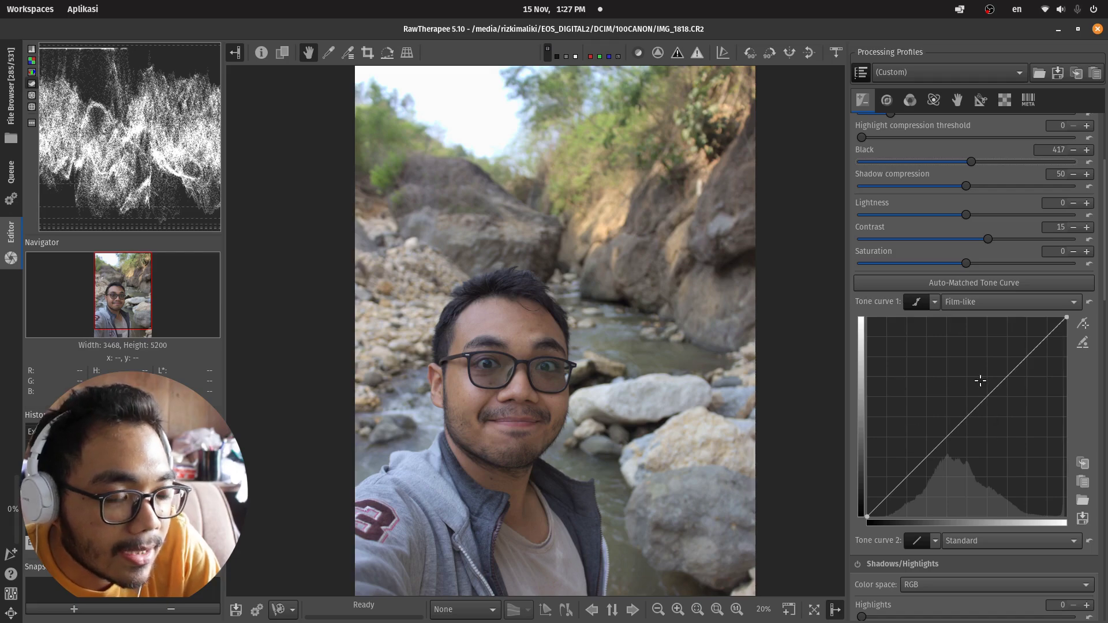
{"action": "left_click_drag", "start_coordinate": [896, 488], "coordinate": [1001, 365]}
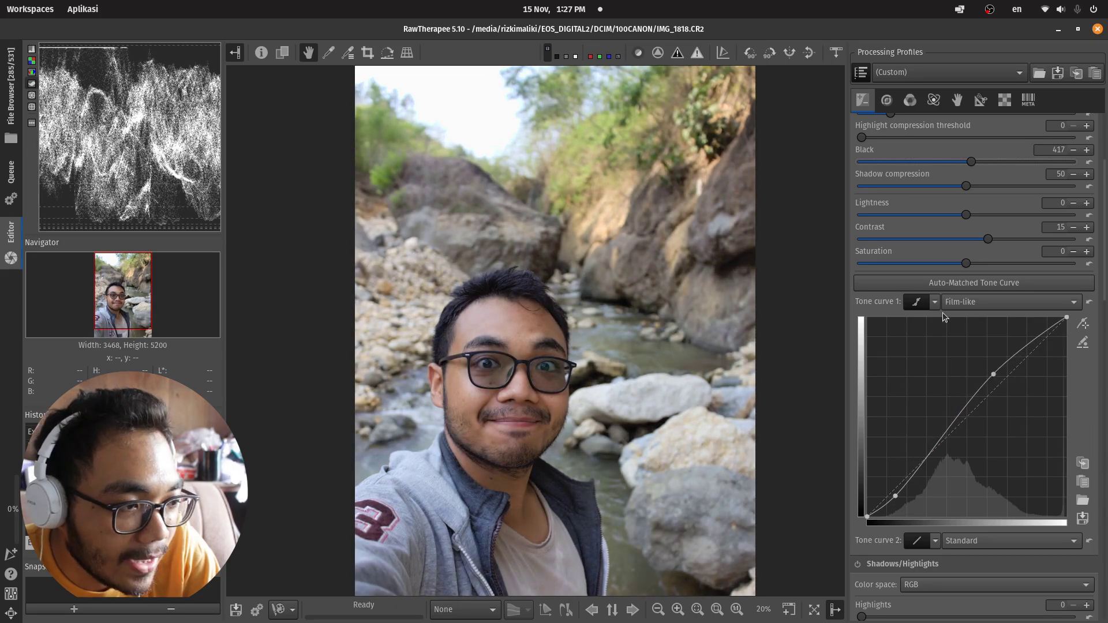
{"action": "left_click", "coordinate": [1088, 302]}
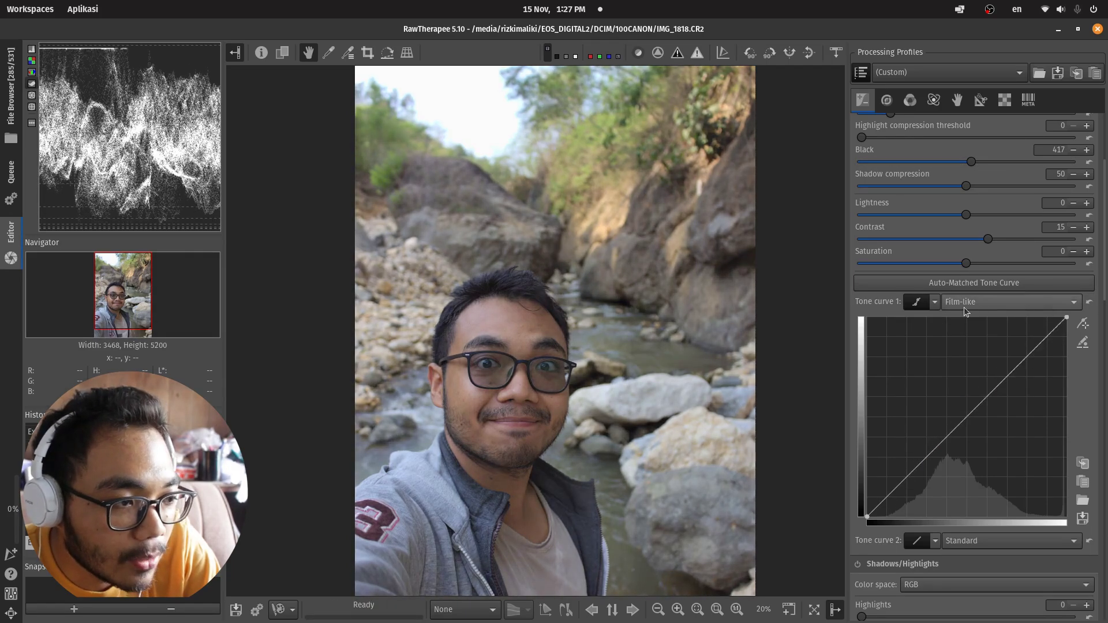
{"action": "left_click", "coordinate": [935, 302]}
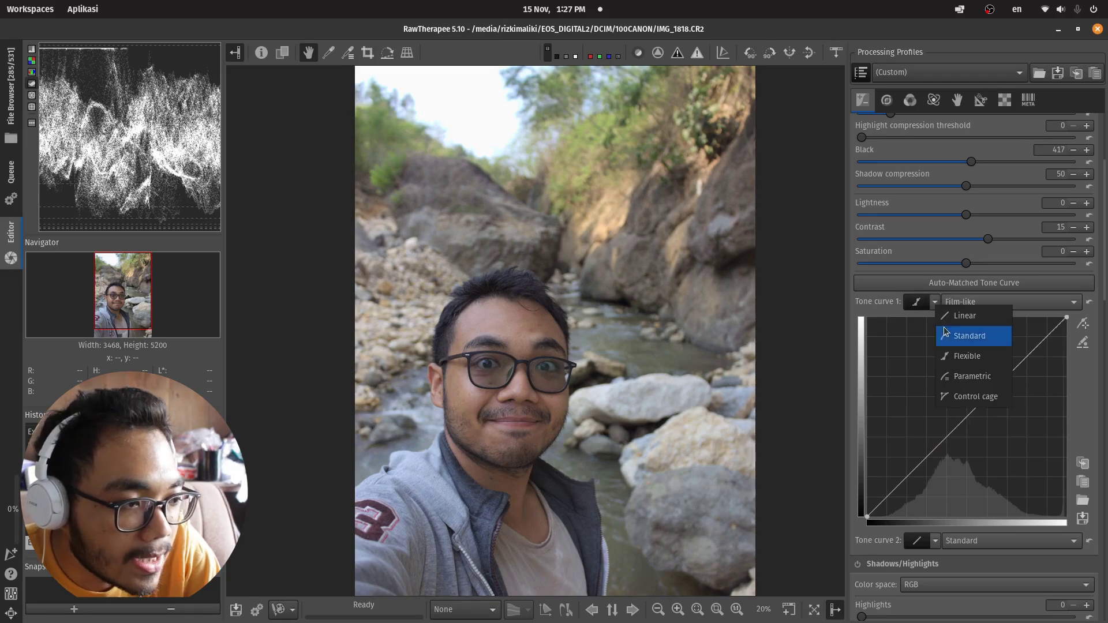
{"action": "left_click", "coordinate": [957, 337]}
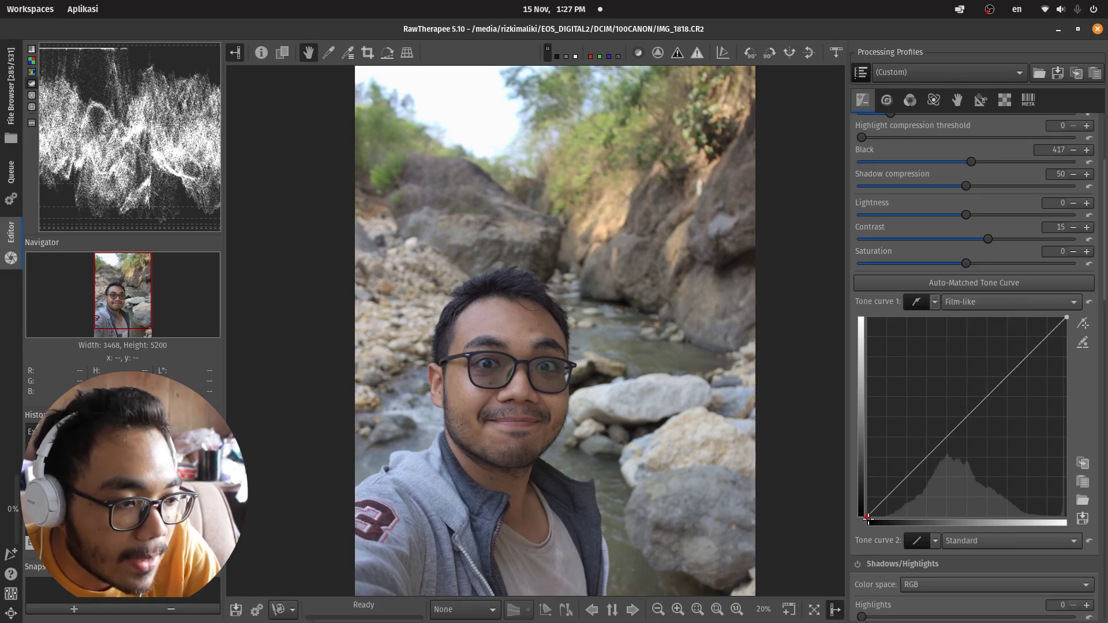
{"action": "left_click", "coordinate": [886, 496]}
{"action": "left_click", "coordinate": [926, 443]}
{"action": "left_click", "coordinate": [1003, 359]}
{"action": "key", "text": "f"}
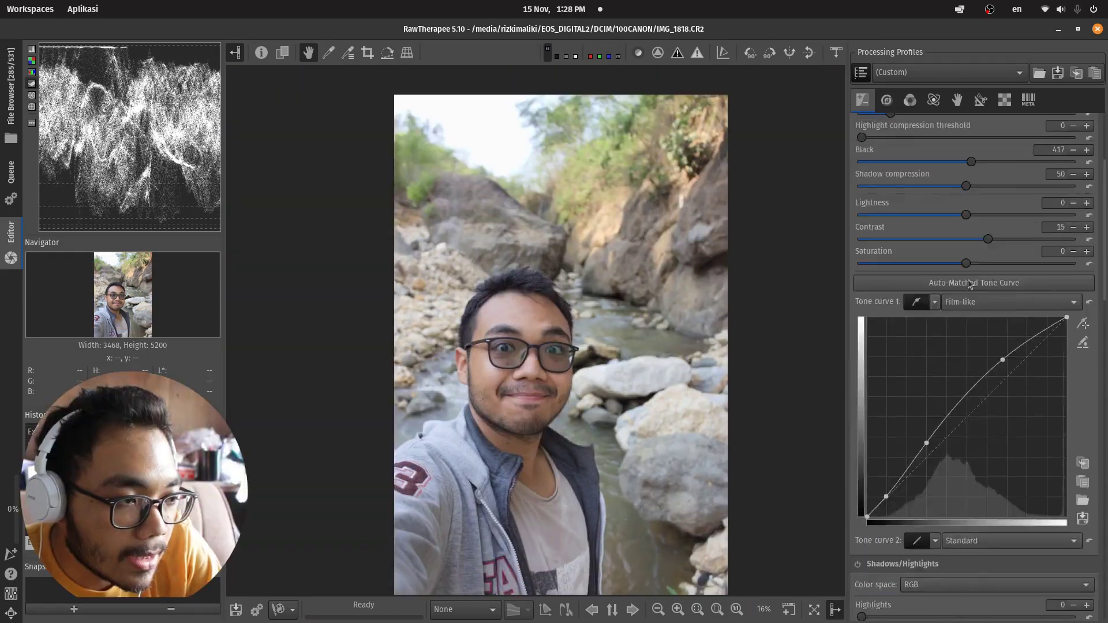
Step: Enable Shadows/Highlights and set both the highlights and the shadows to 12
{"action": "scroll", "coordinate": [969, 283], "scroll_direction": "down", "scroll_amount": 5}
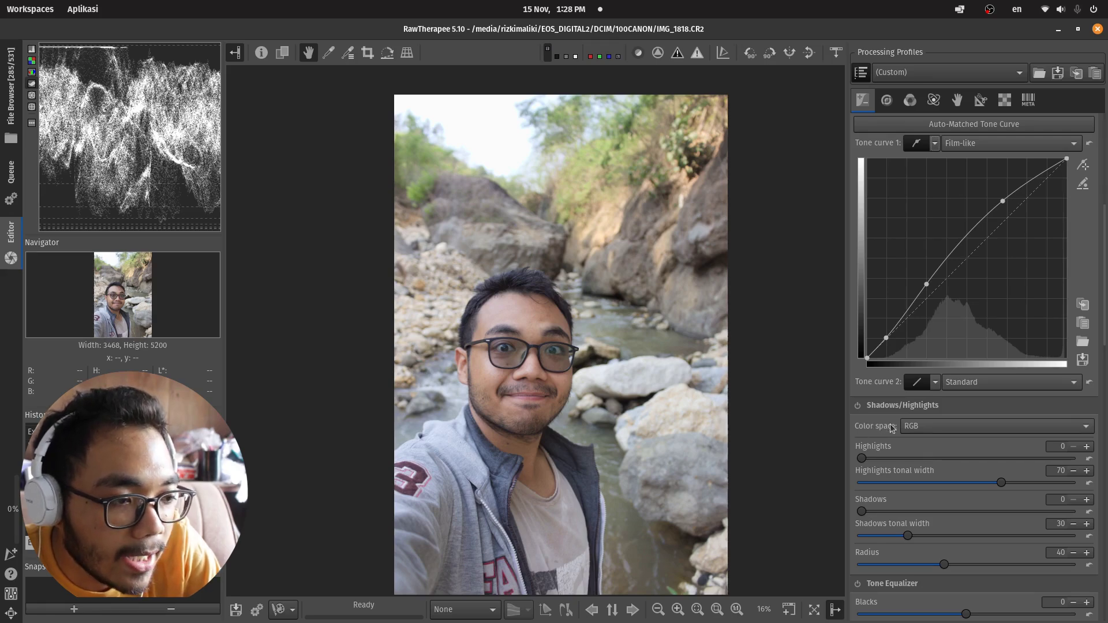
{"action": "scroll", "coordinate": [1104, 407], "scroll_direction": "down", "scroll_amount": 1}
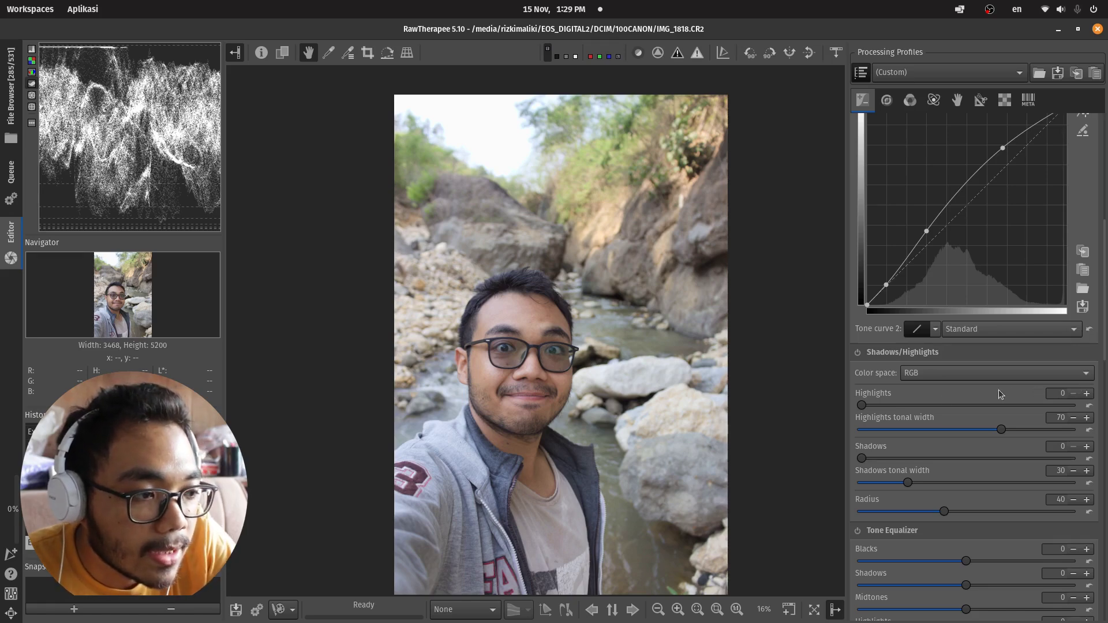
{"action": "left_click", "coordinate": [858, 353]}
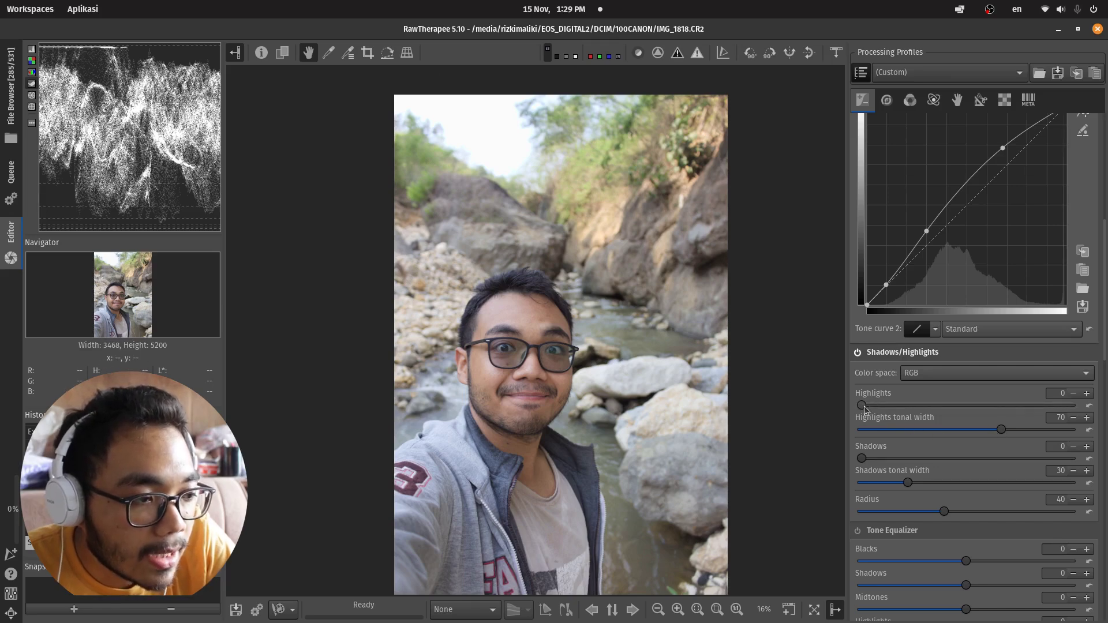
{"action": "left_click_drag", "start_coordinate": [864, 406], "coordinate": [907, 415]}
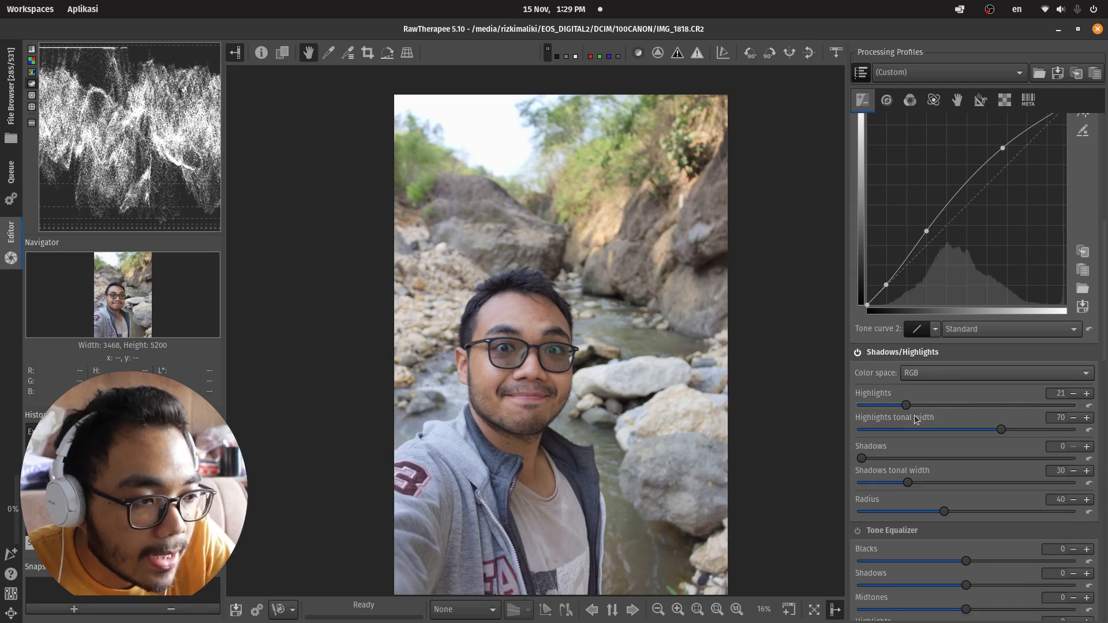
{"action": "left_click_drag", "start_coordinate": [914, 414], "coordinate": [884, 413]}
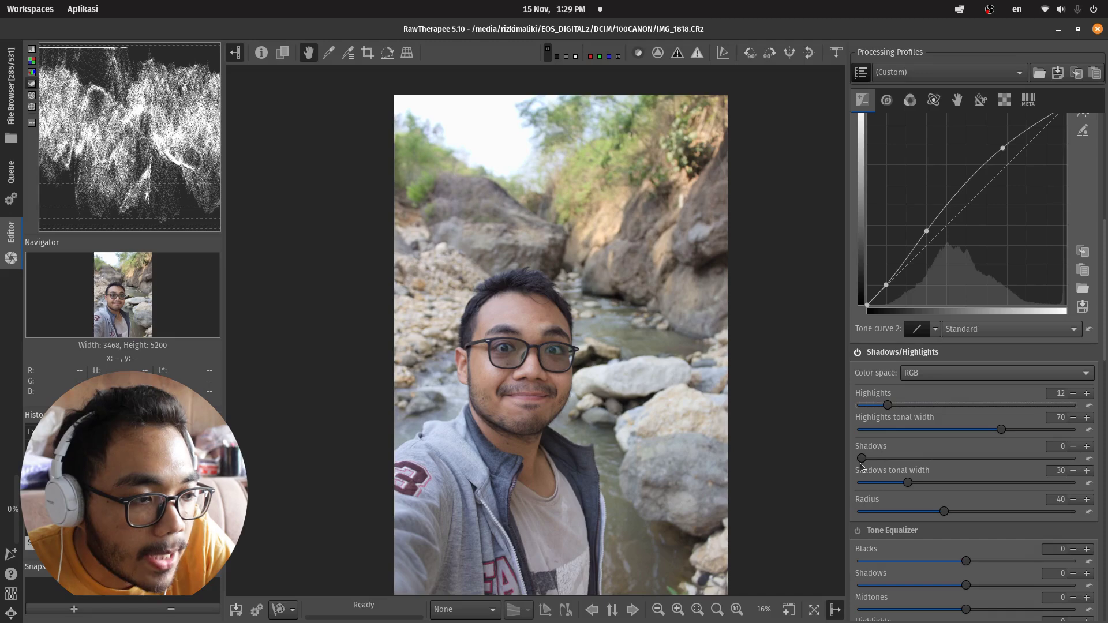
{"action": "left_click_drag", "start_coordinate": [862, 460], "coordinate": [1059, 458]}
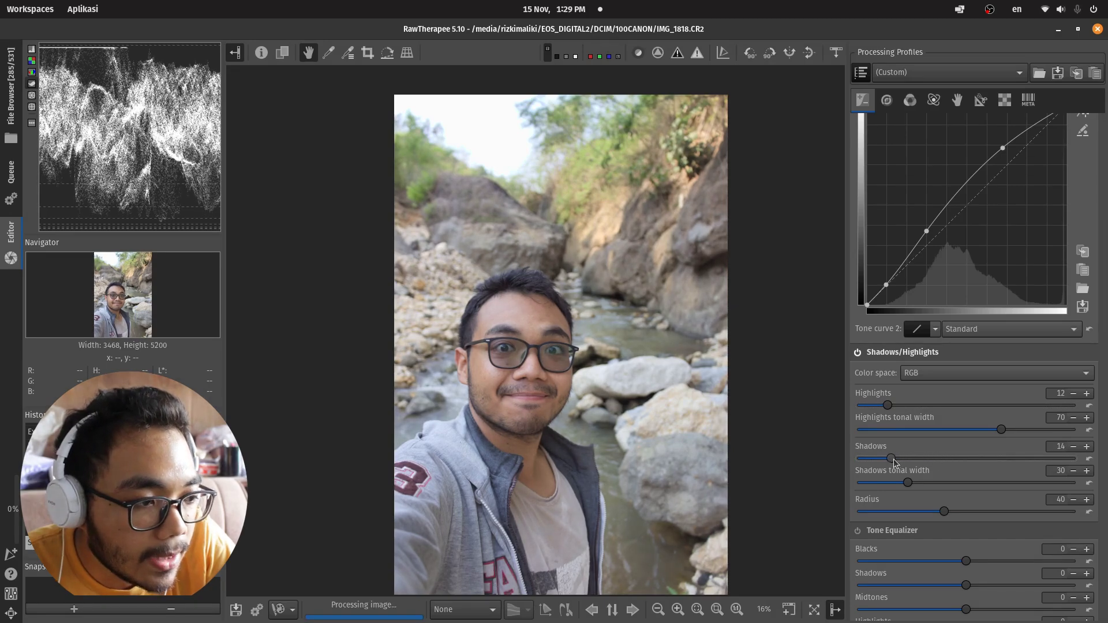
{"action": "key", "text": "ctrl+z"}
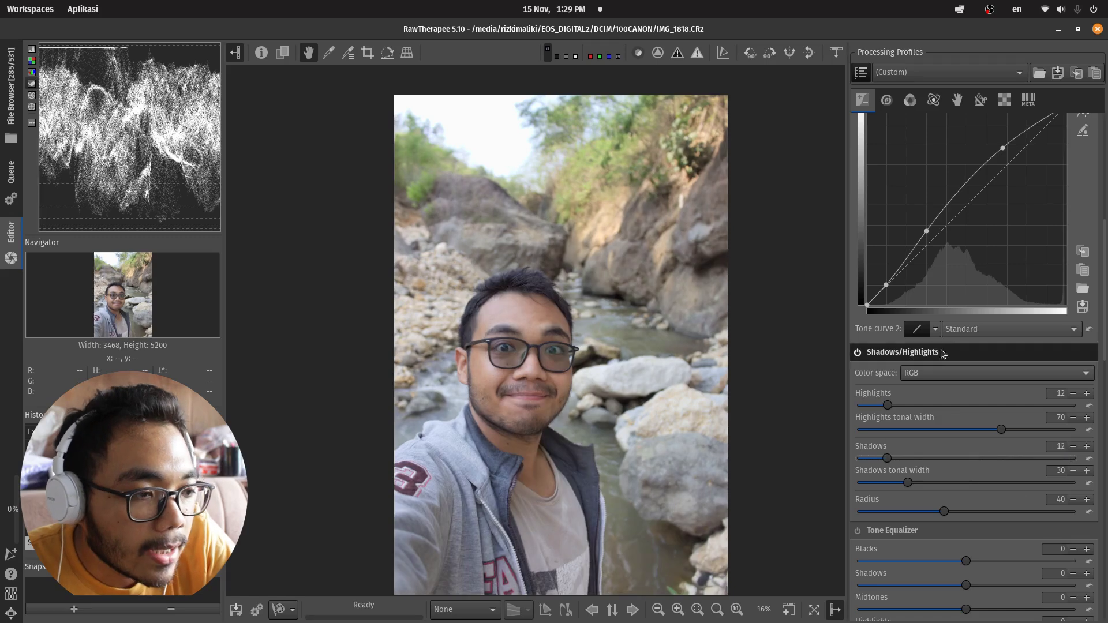
Step: Compare the photo with the Shadows/Highlights adjustment switched off and on
{"action": "left_click", "coordinate": [857, 353]}
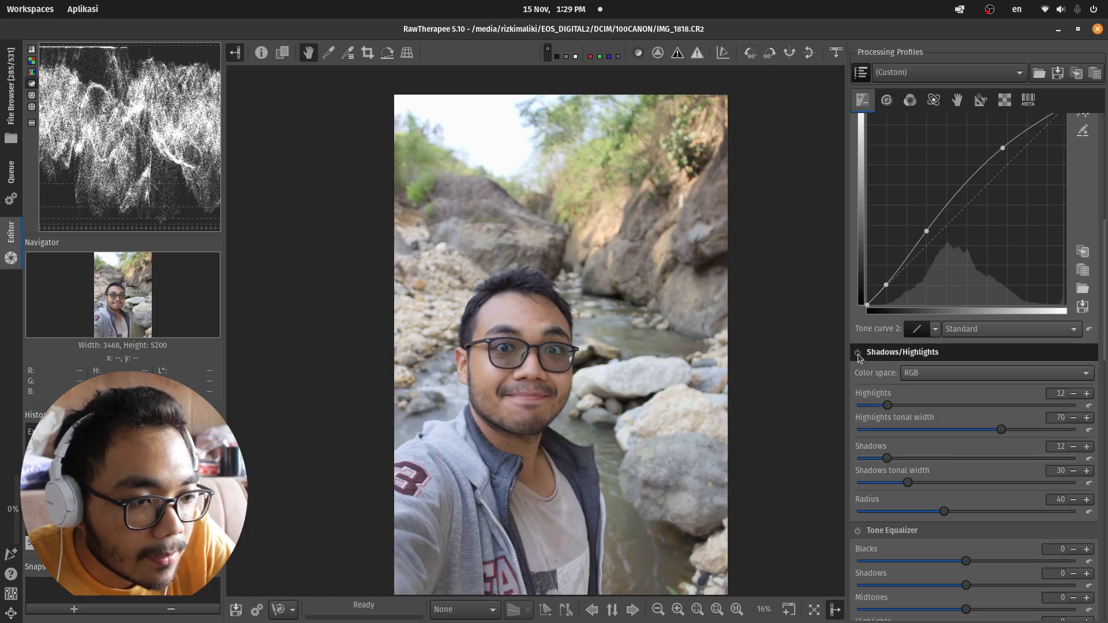
{"action": "left_click", "coordinate": [857, 353]}
{"action": "left_click", "coordinate": [858, 354]}
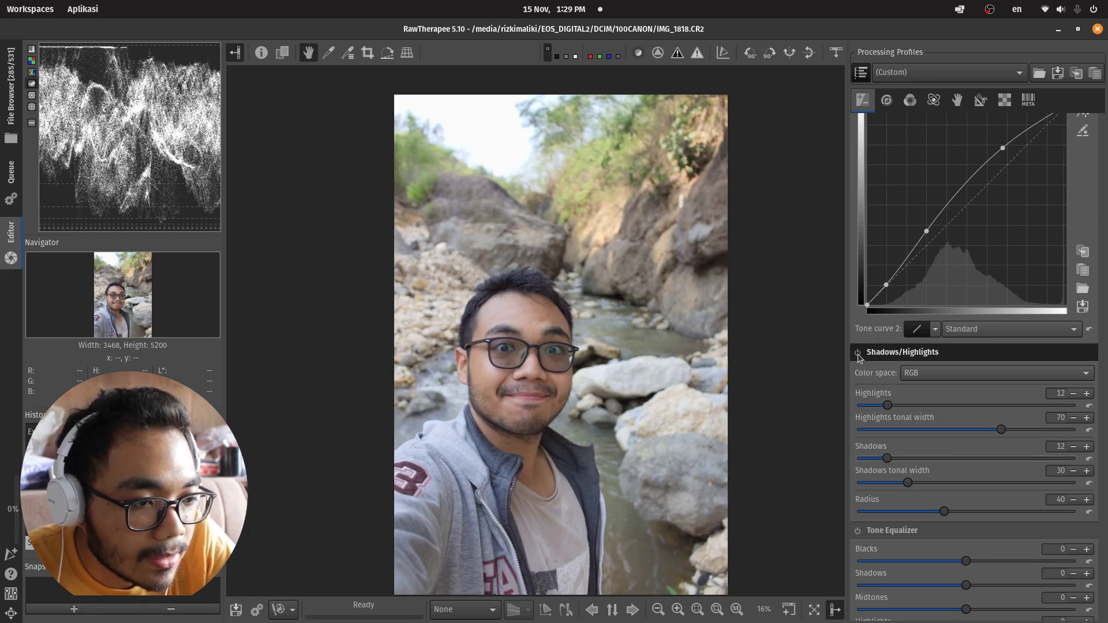
{"action": "left_click", "coordinate": [858, 353]}
Step: Try Shadows/Highlights highlights at 20, compare the photo with the adjustment off and on, and settle on 19
{"action": "scroll", "coordinate": [917, 407], "scroll_direction": "up", "scroll_amount": 8}
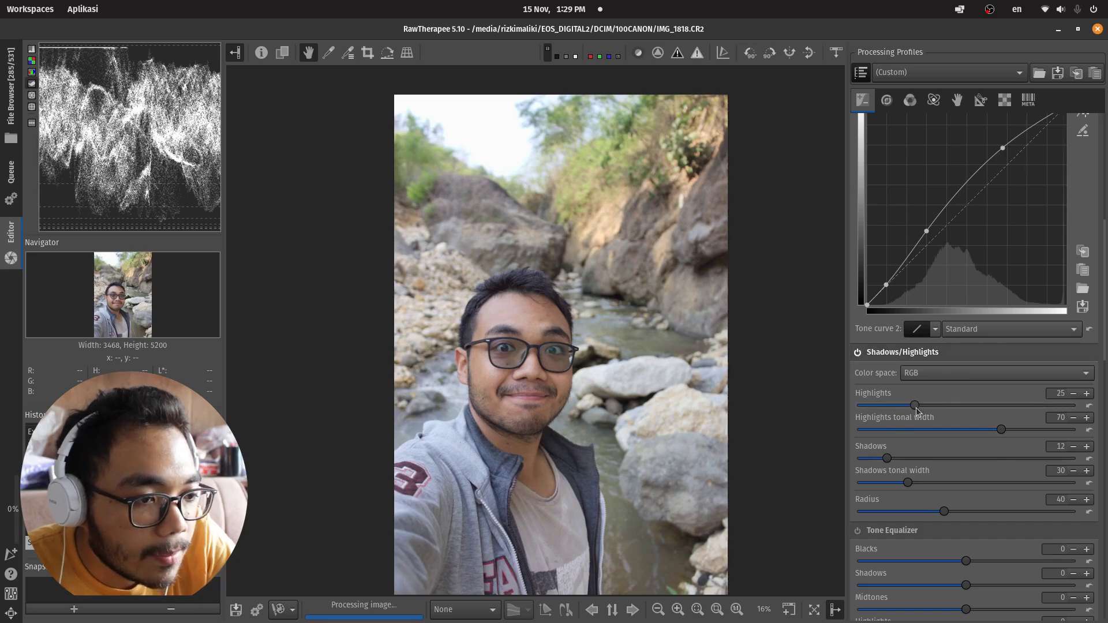
{"action": "left_click", "coordinate": [860, 352]}
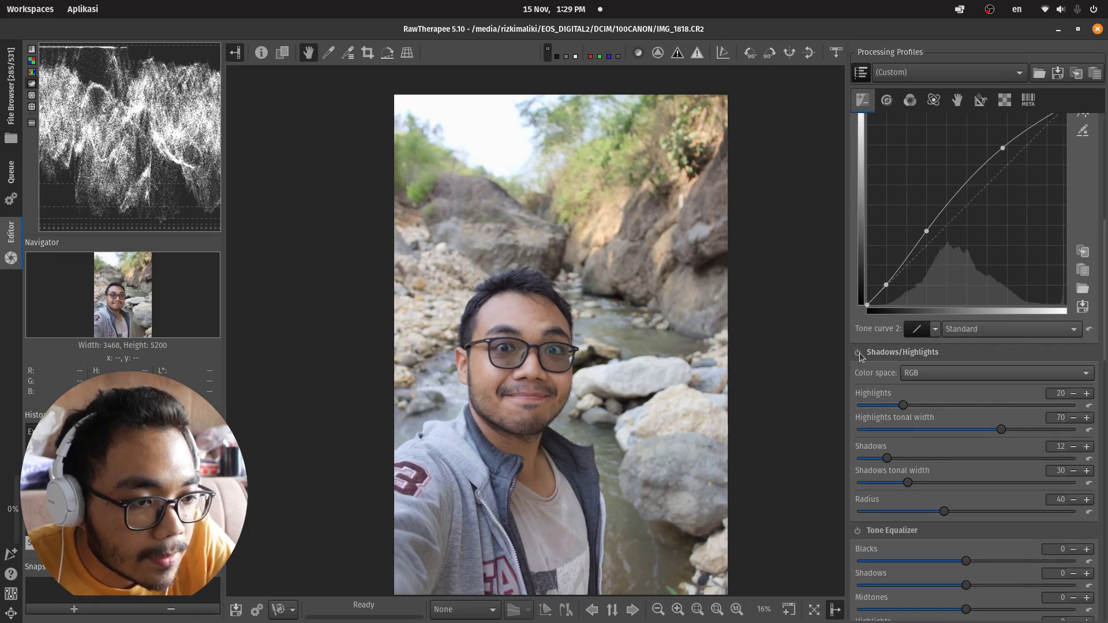
{"action": "left_click", "coordinate": [860, 352]}
{"action": "left_click", "coordinate": [859, 352]}
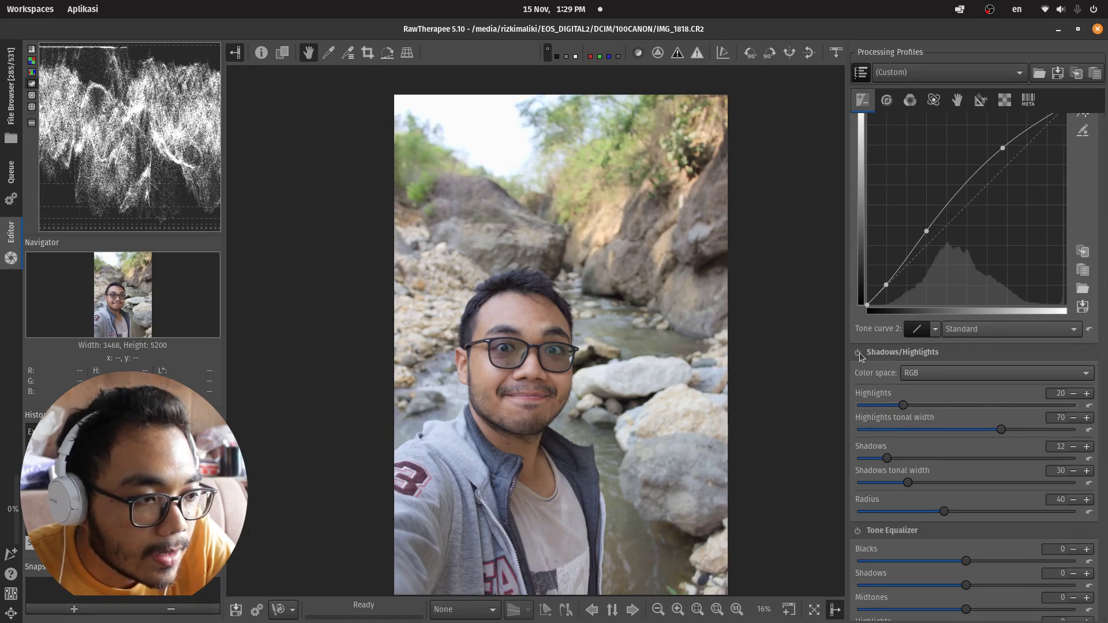
{"action": "left_click", "coordinate": [859, 352]}
{"action": "left_click", "coordinate": [860, 352]}
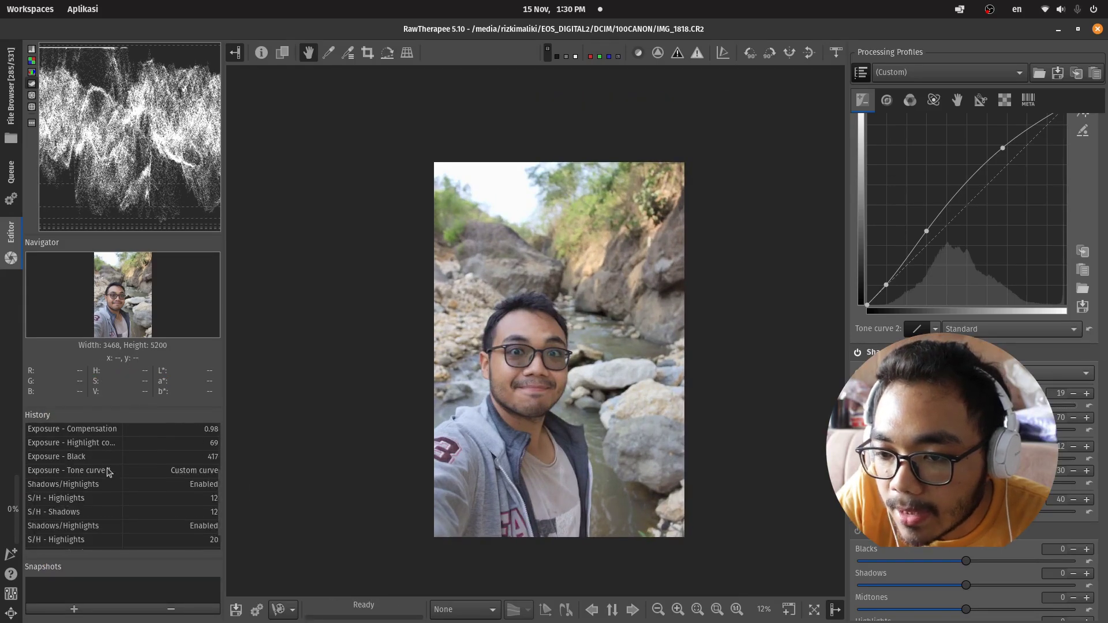
Step: Compare earlier editing states by recalling the loaded photo and highlight reconstruction history entries, and return to the latest entry
{"action": "scroll", "coordinate": [116, 476], "scroll_direction": "down", "scroll_amount": 3}
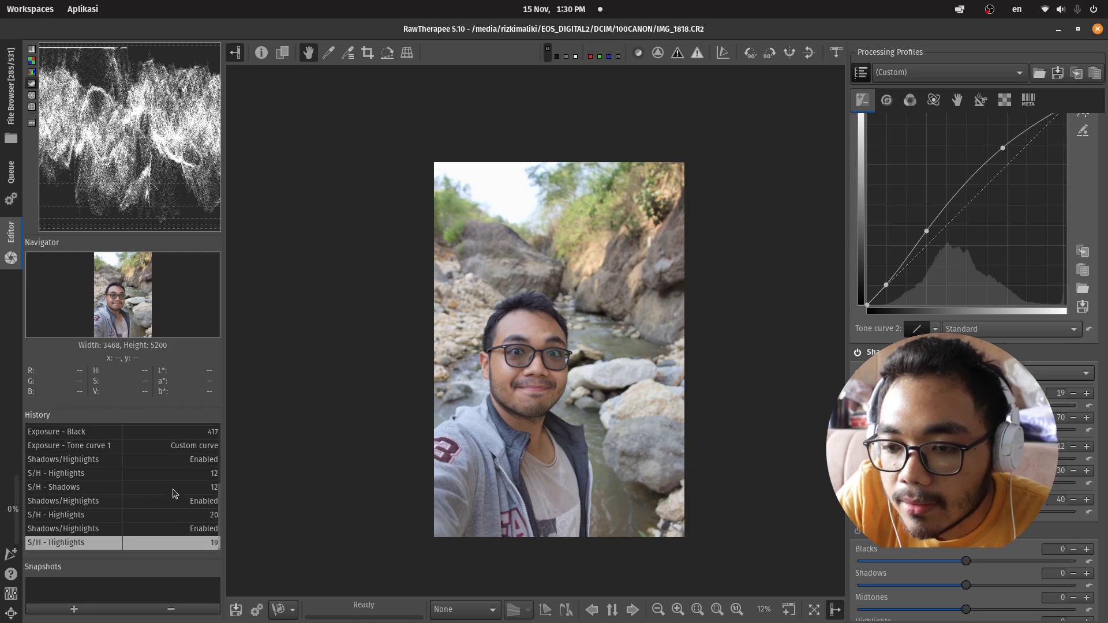
{"action": "scroll", "coordinate": [168, 490], "scroll_direction": "up", "scroll_amount": 5}
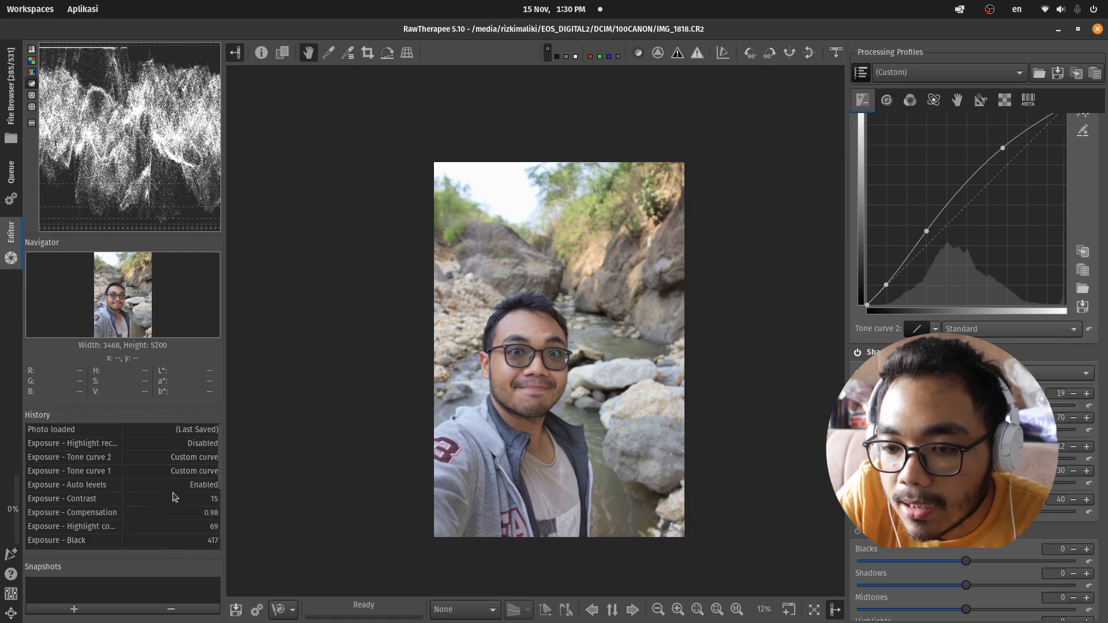
{"action": "left_click", "coordinate": [79, 432]}
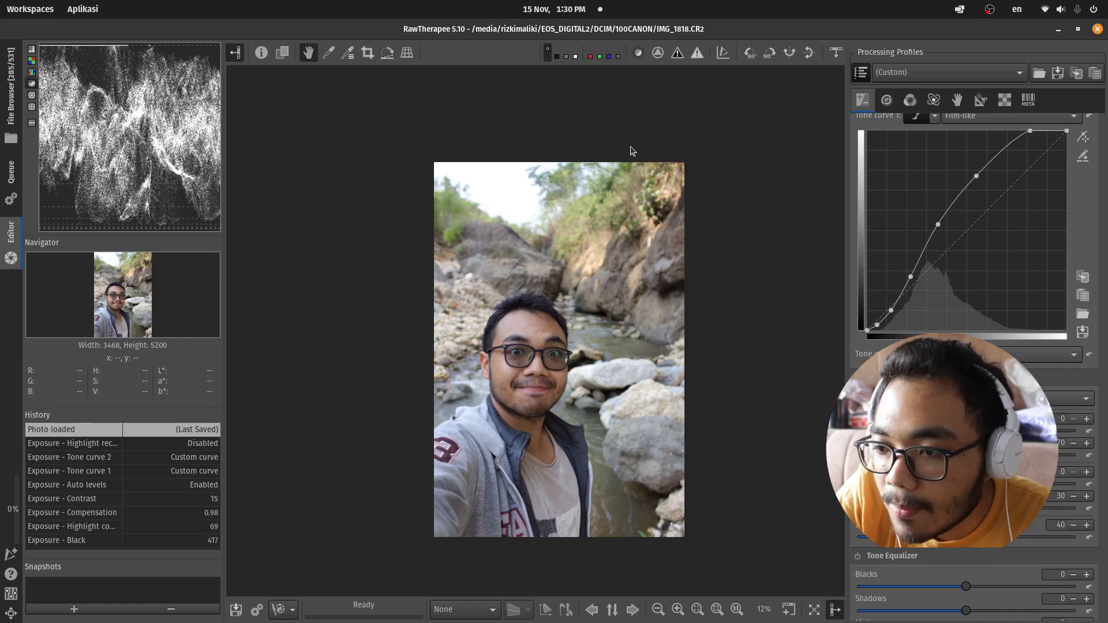
{"action": "left_click", "coordinate": [73, 443]}
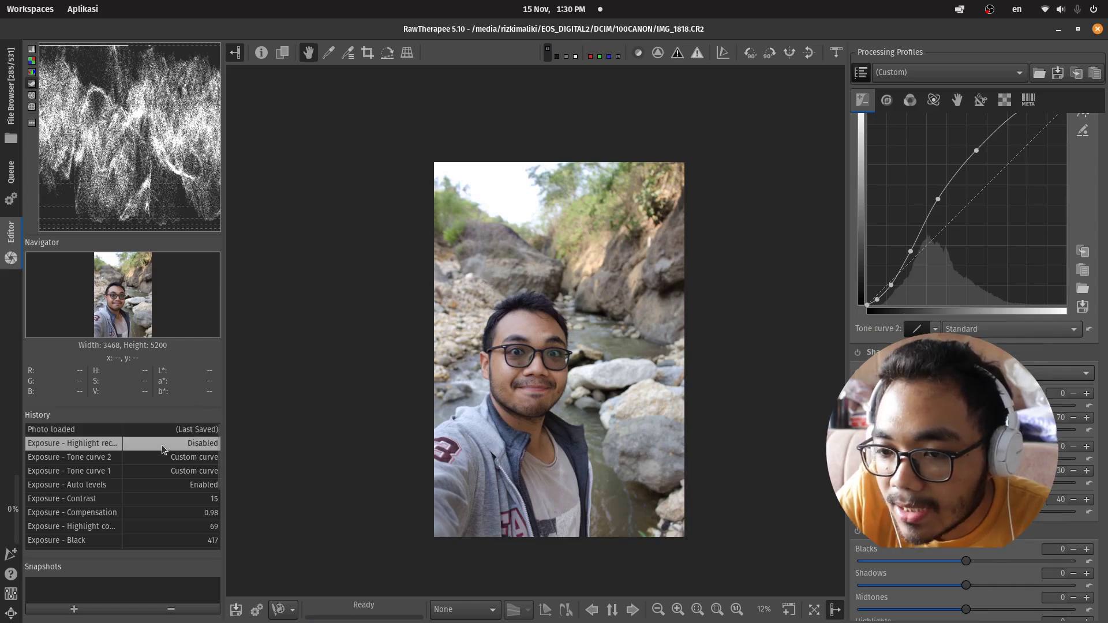
{"action": "scroll", "coordinate": [115, 491], "scroll_direction": "down", "scroll_amount": 5}
{"action": "left_click", "coordinate": [89, 542]}
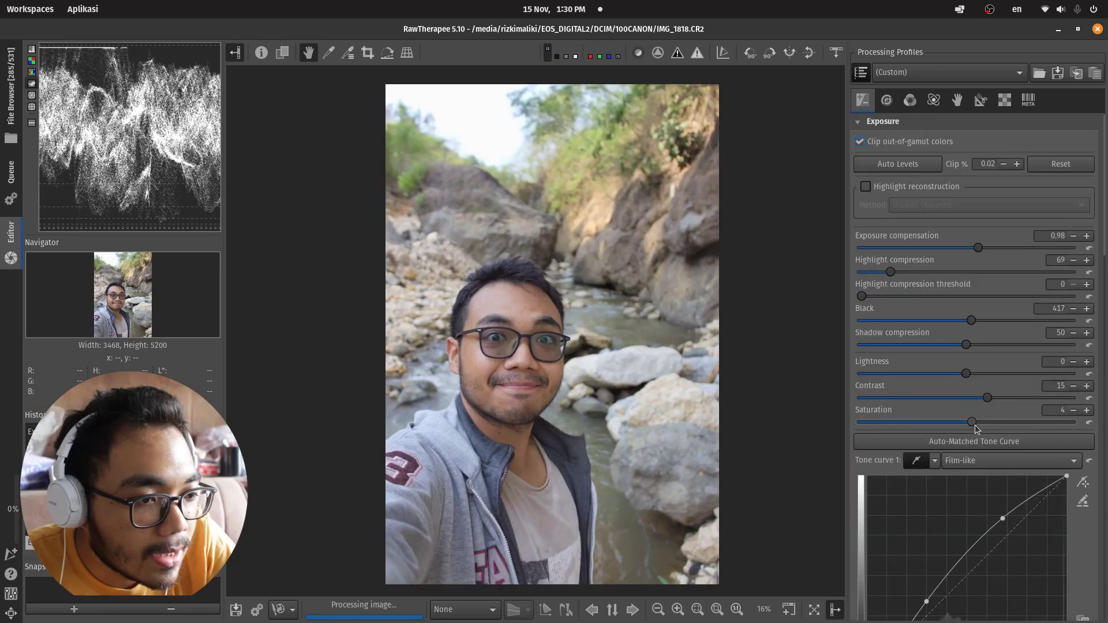
Step: Try the photo's saturation at 100 and settle on 7
{"action": "left_click_drag", "start_coordinate": [975, 424], "coordinate": [981, 432]}
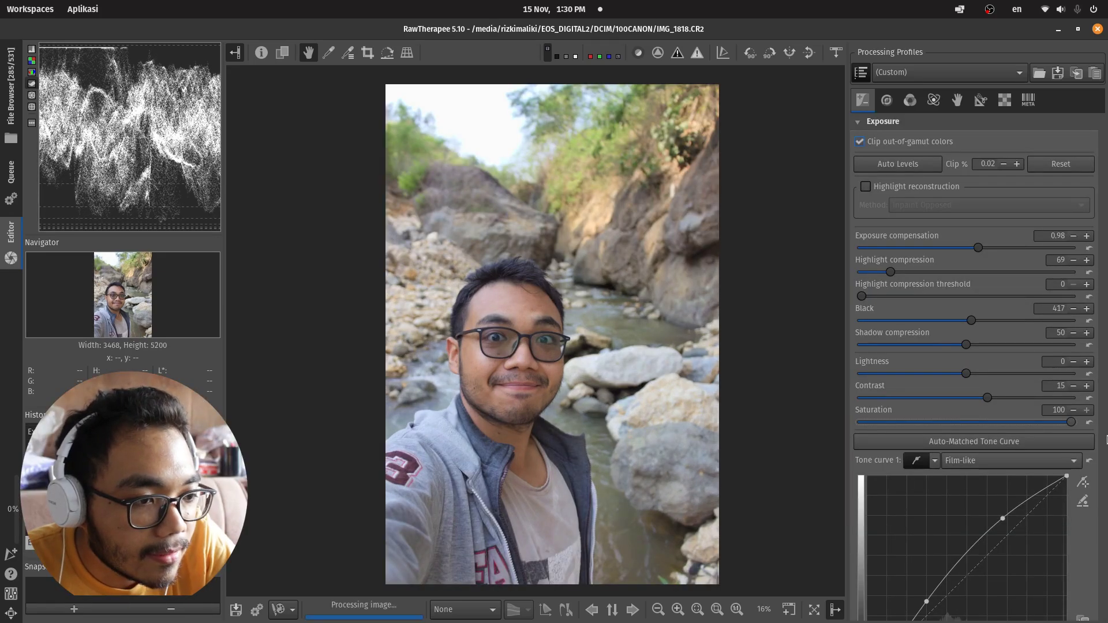
{"action": "left_click_drag", "start_coordinate": [983, 435], "coordinate": [981, 442]}
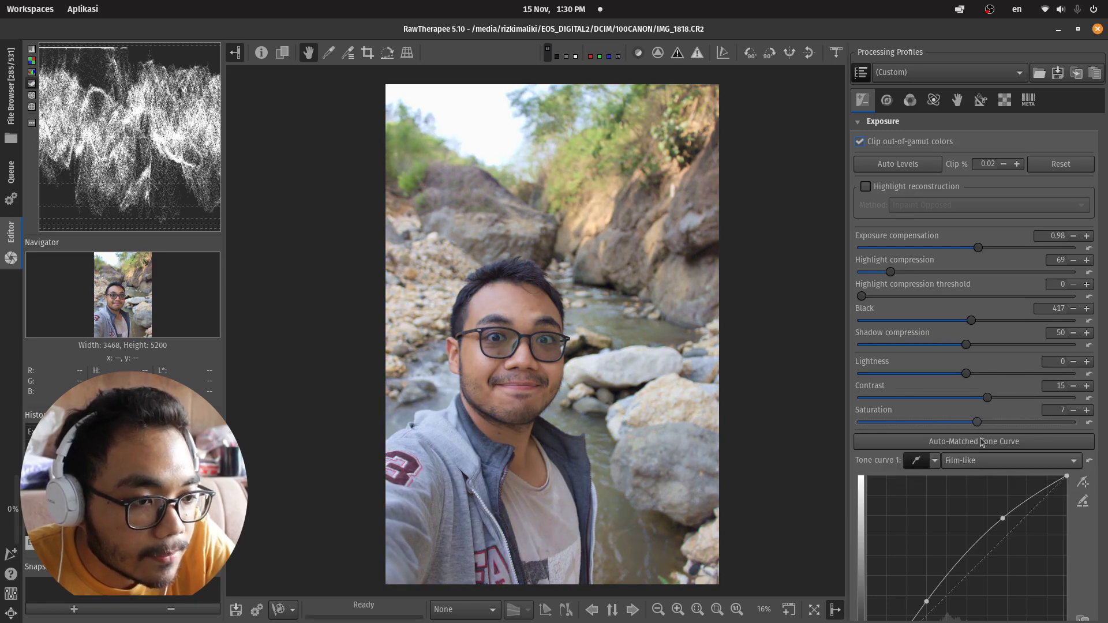
Step: Enable the Tone Equalizer for the photo
{"action": "scroll", "coordinate": [975, 300], "scroll_direction": "down", "scroll_amount": 6}
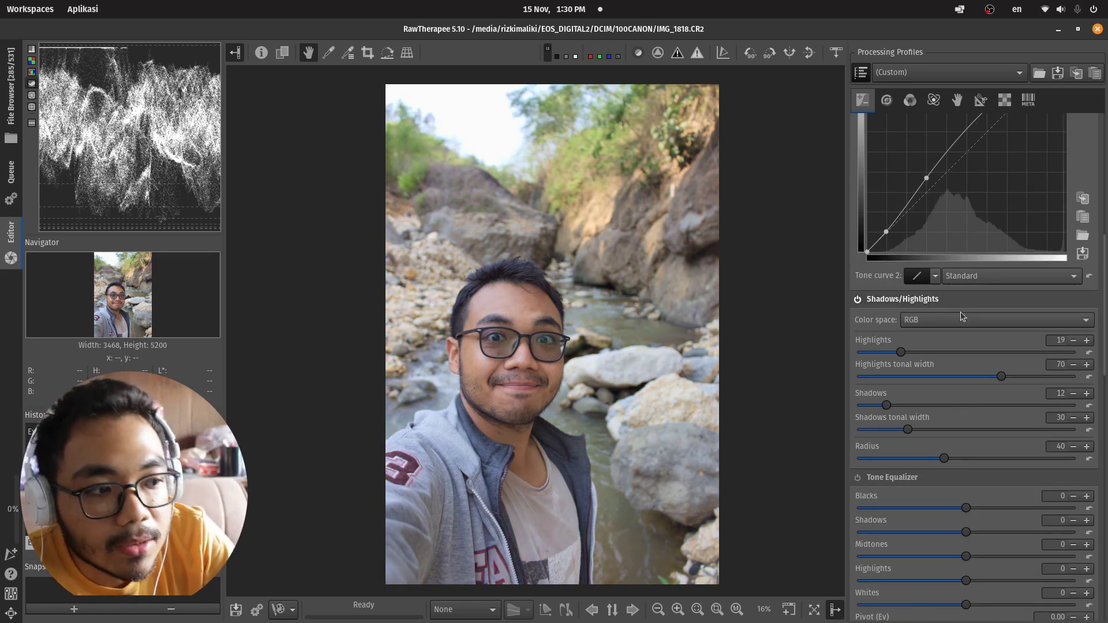
{"action": "scroll", "coordinate": [955, 331], "scroll_direction": "down", "scroll_amount": 3}
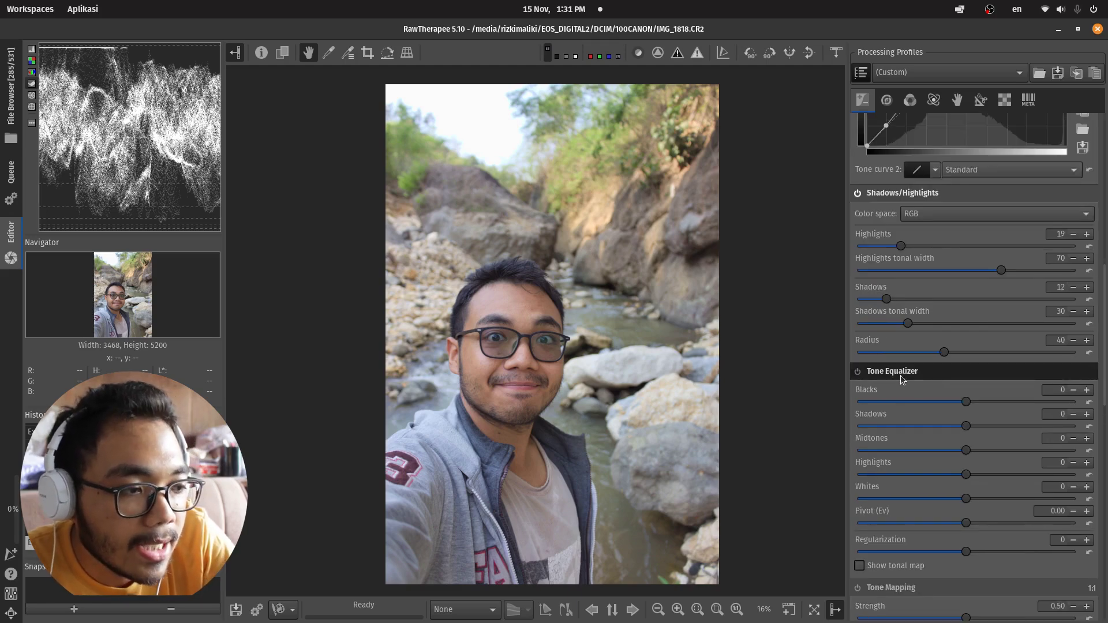
{"action": "left_click", "coordinate": [858, 372]}
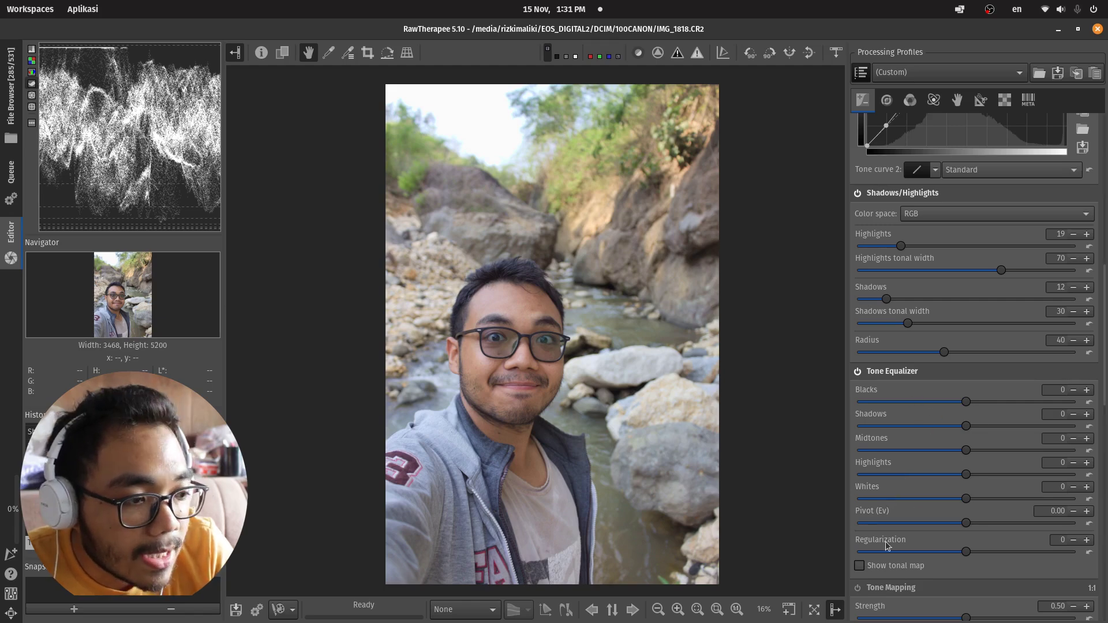
{"action": "scroll", "coordinate": [507, 323], "scroll_direction": "up", "scroll_amount": 2}
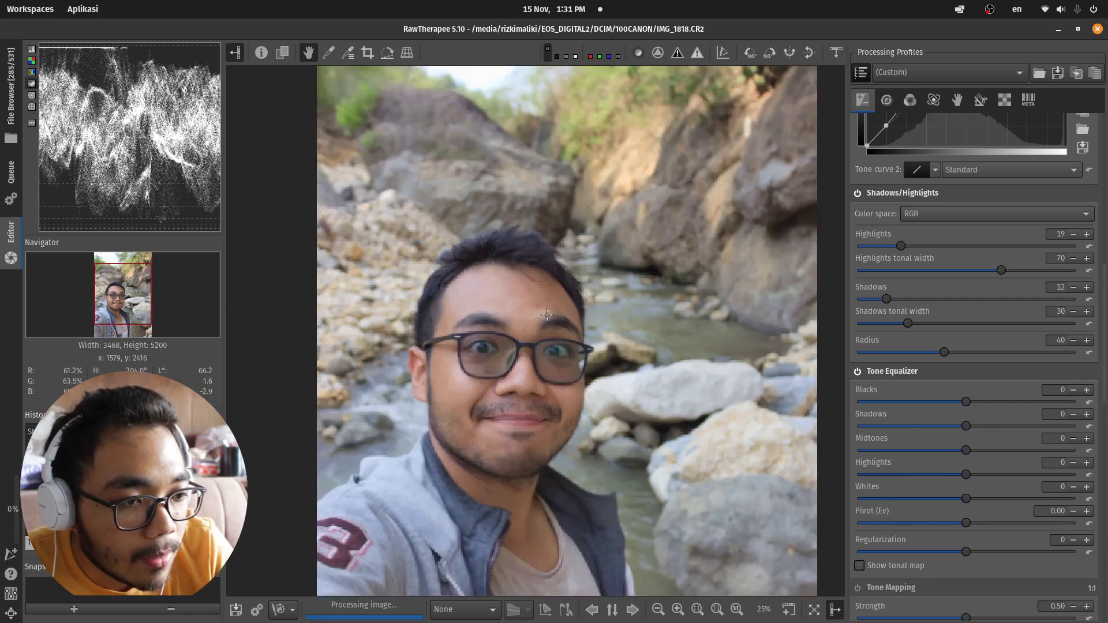
{"action": "scroll", "coordinate": [502, 257], "scroll_direction": "up", "scroll_amount": 2}
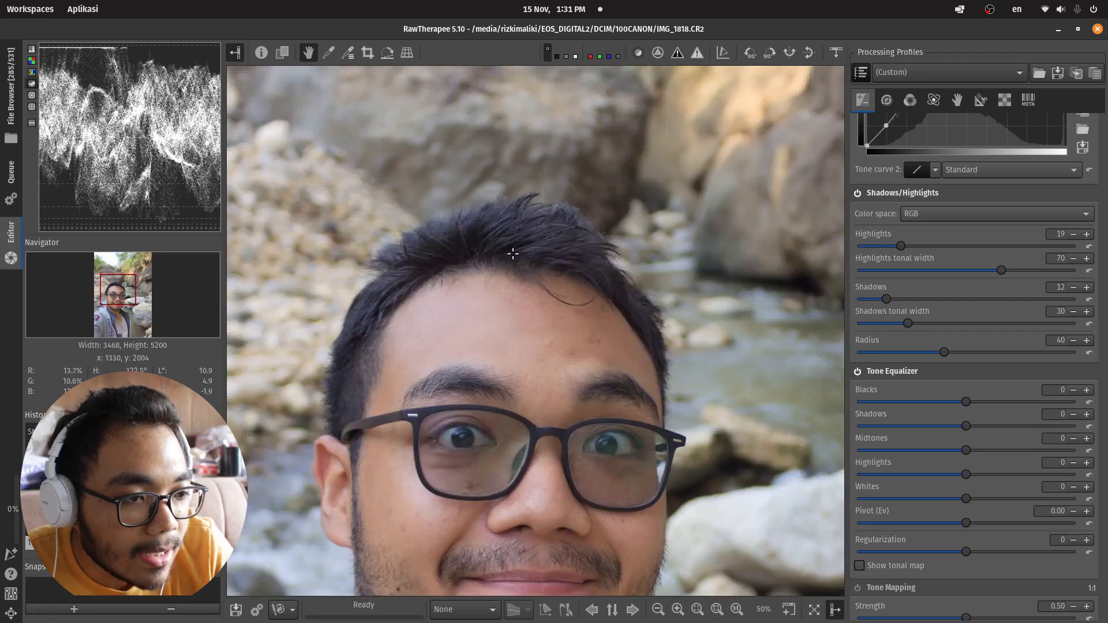
Step: Set the Tone Equalizer's blacks to -7, highlights to 12 and whites to 11, trying shadows at -98 and 64 before settling on -6
{"action": "left_click_drag", "start_coordinate": [966, 402], "coordinate": [913, 434]}
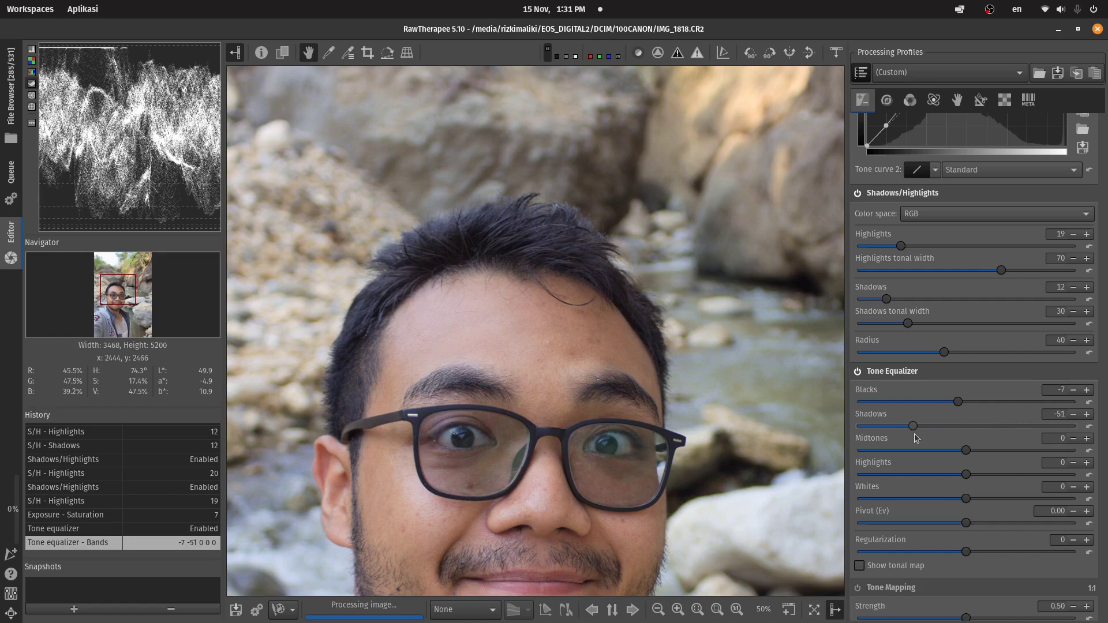
{"action": "scroll", "coordinate": [915, 437], "scroll_direction": "up", "scroll_amount": 5}
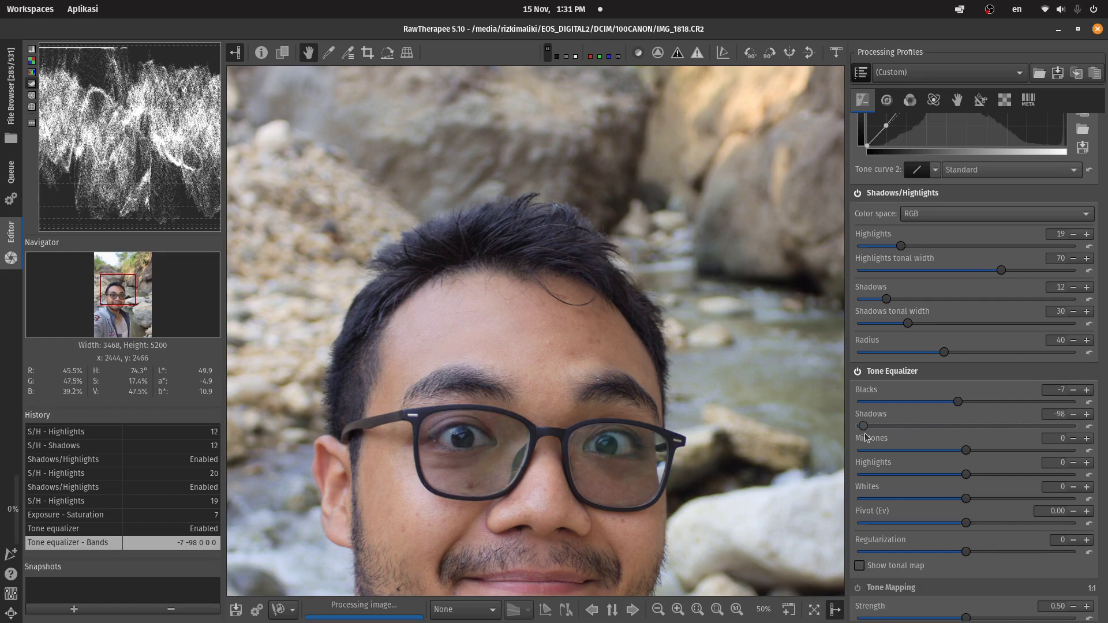
{"action": "scroll", "coordinate": [918, 441], "scroll_direction": "up", "scroll_amount": 12}
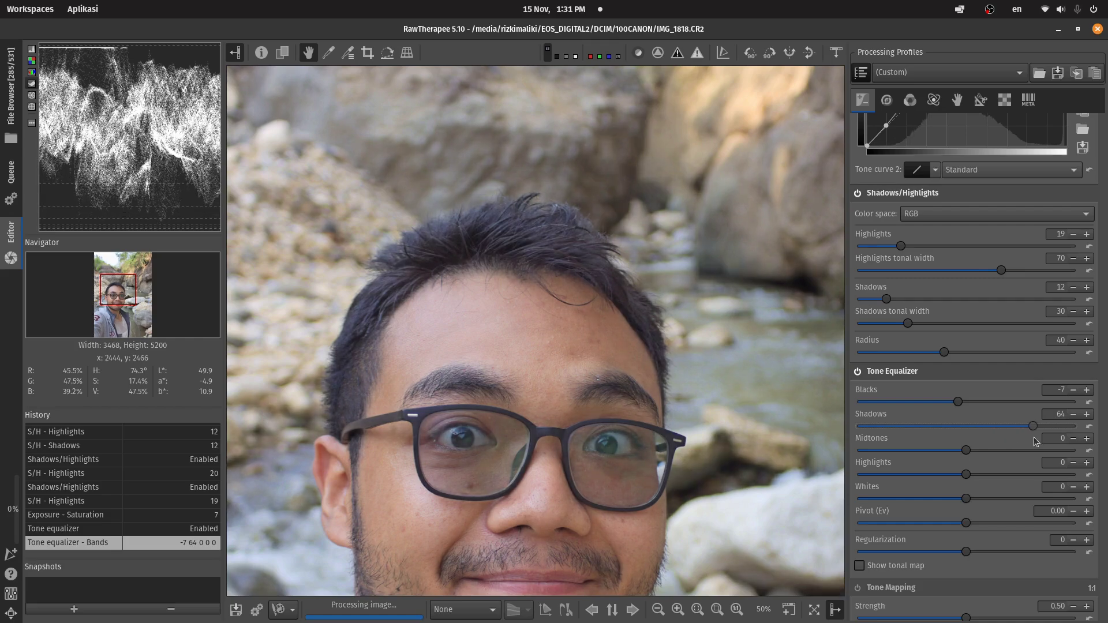
{"action": "left_click", "coordinate": [955, 425]}
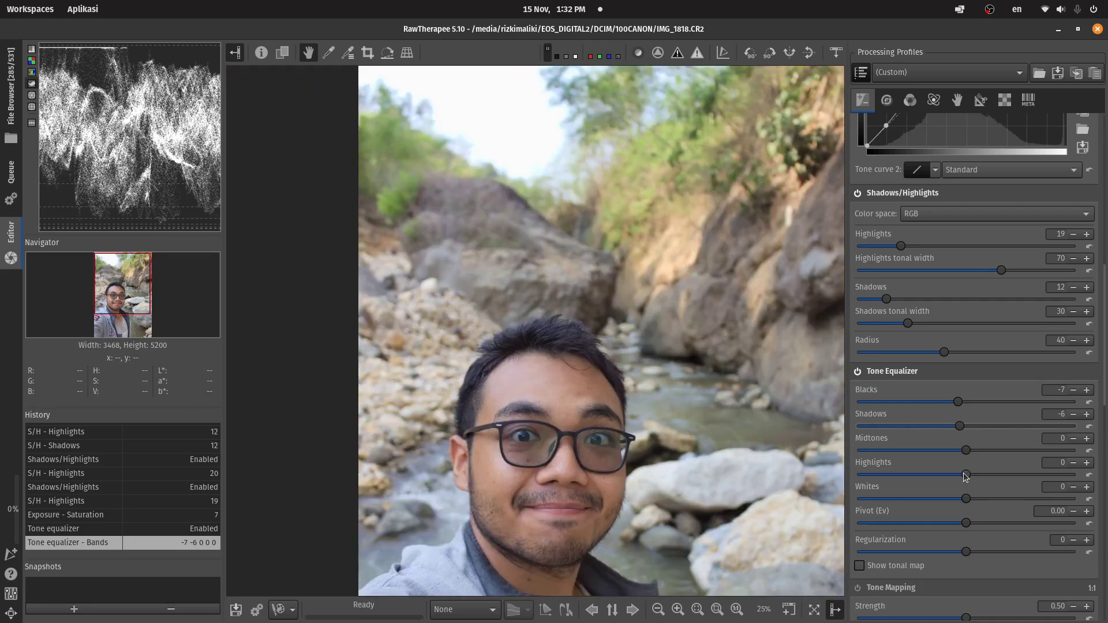
{"action": "left_click_drag", "start_coordinate": [964, 474], "coordinate": [983, 500]}
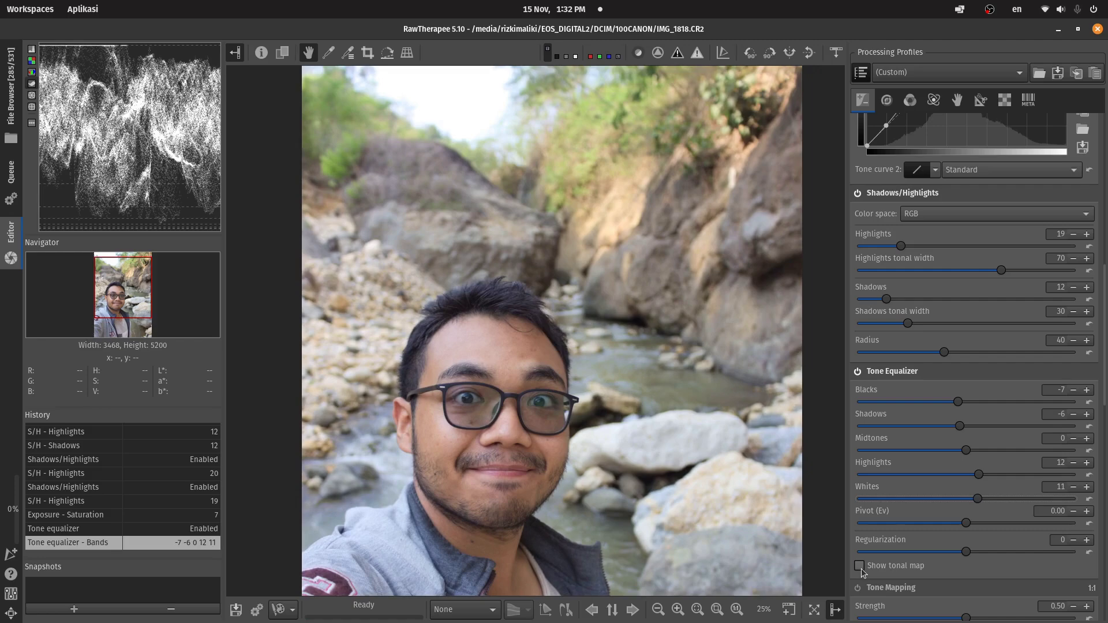
Step: Show the Tone Equalizer's tonal map, try the pivot at 0.17 Ev, reset it and hide the map
{"action": "left_click", "coordinate": [860, 566]}
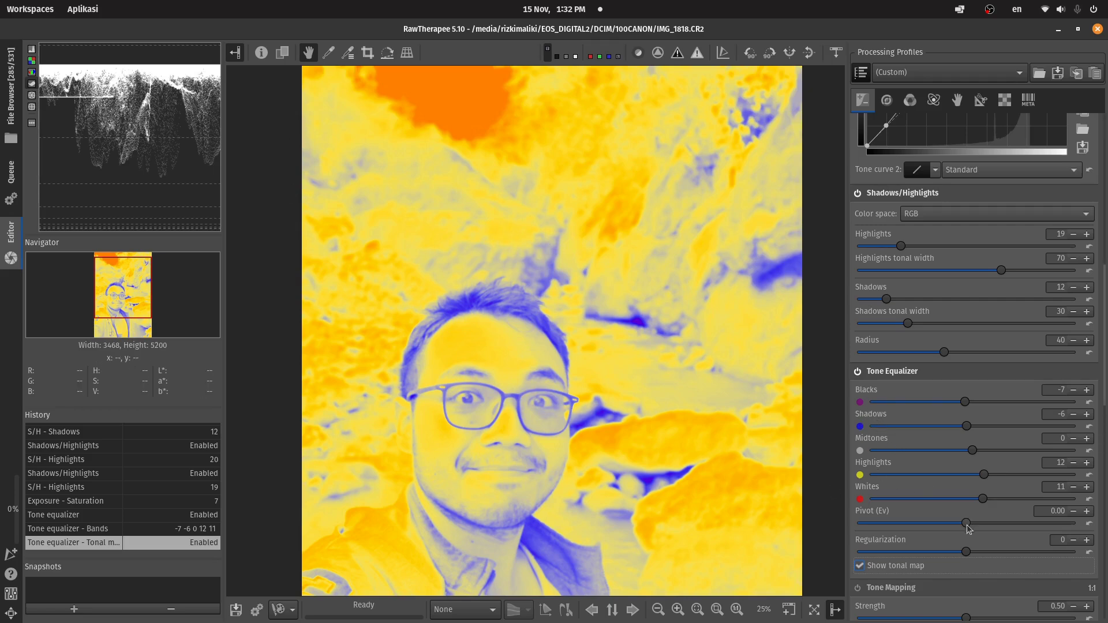
{"action": "mouse_move", "coordinate": [970, 529]}
{"action": "left_mouse_down"}
{"action": "mouse_move", "coordinate": [956, 529]}
{"action": "mouse_move", "coordinate": [1026, 529]}
{"action": "mouse_move", "coordinate": [985, 529]}
{"action": "left_mouse_up"}
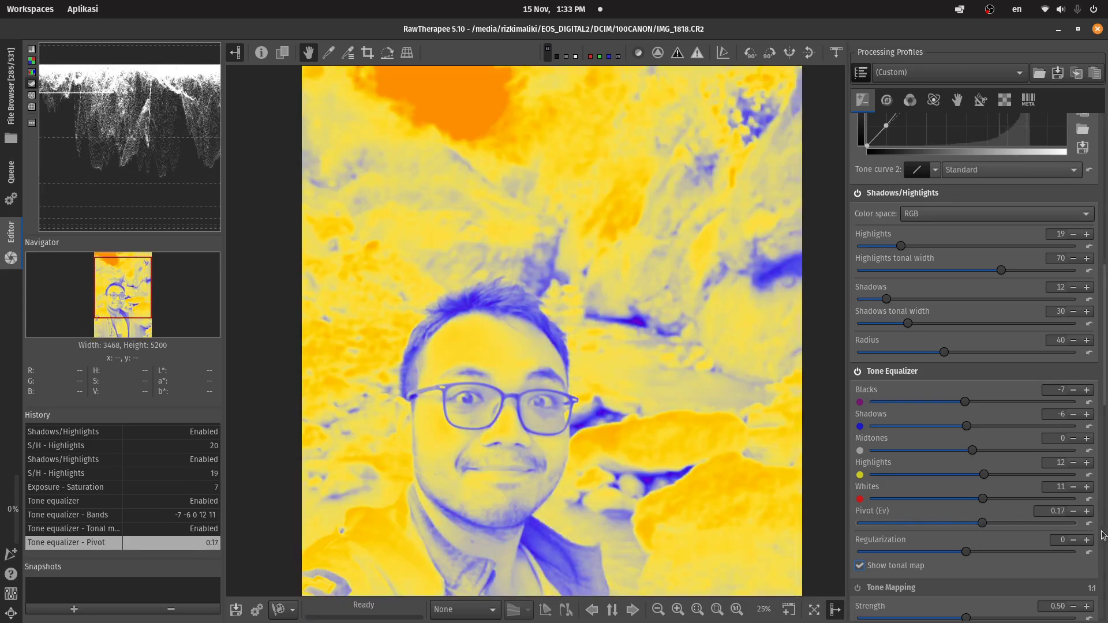
{"action": "left_click", "coordinate": [1089, 524]}
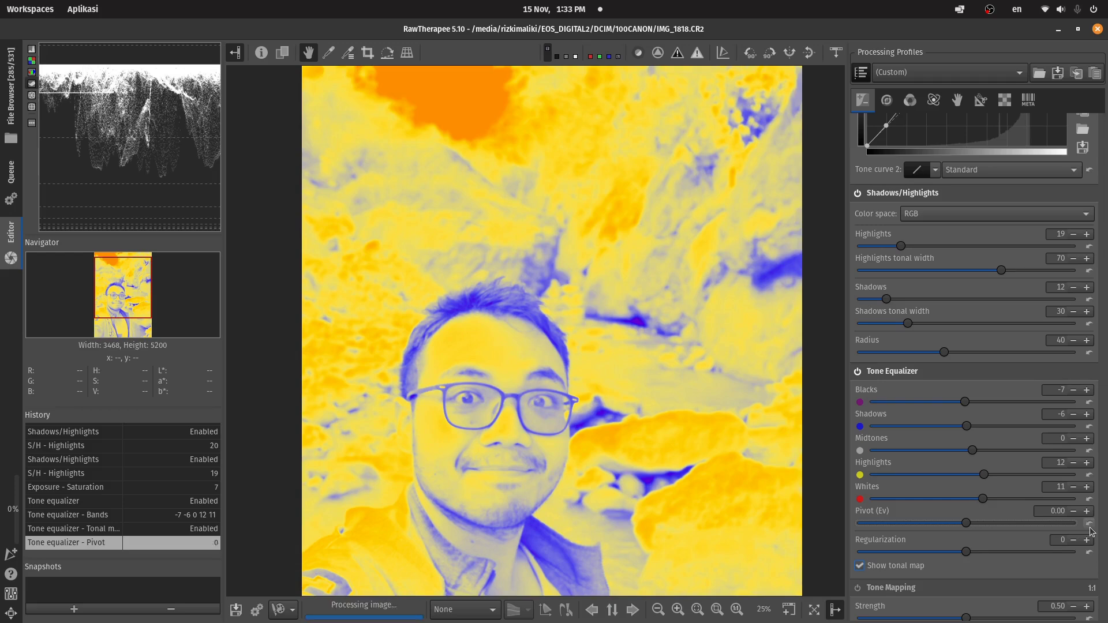
{"action": "left_click", "coordinate": [860, 565]}
Step: Set the Tone Equalizer's blacks to 24, shadows to 8 and midtones to 10, and refine the custom film-like tone curve 1
{"action": "scroll", "coordinate": [938, 493], "scroll_direction": "down", "scroll_amount": 5}
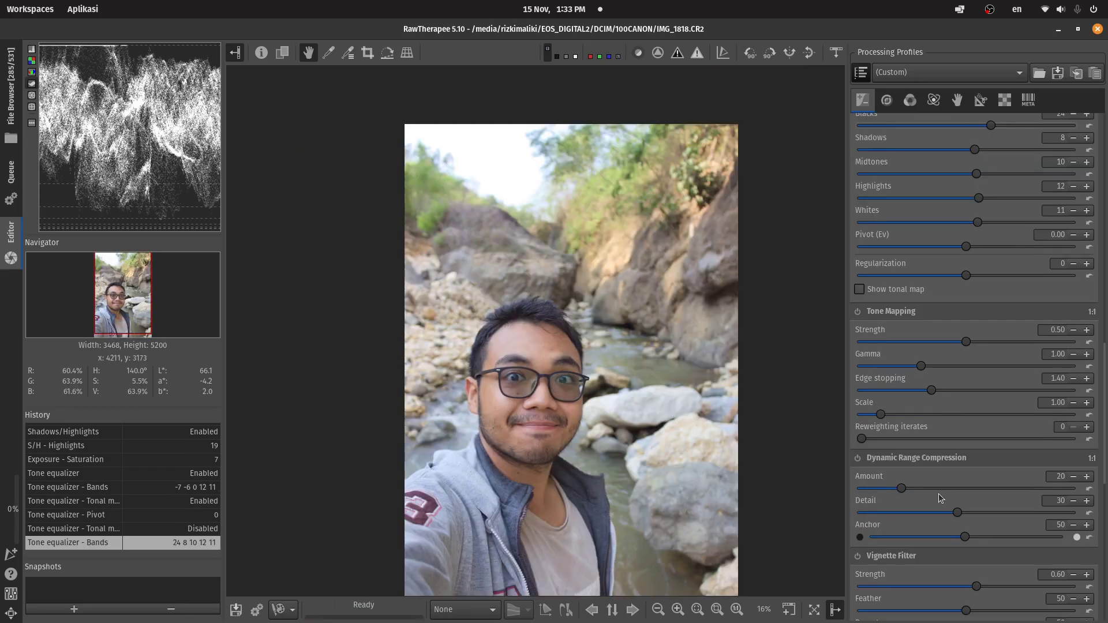
{"action": "scroll", "coordinate": [939, 497], "scroll_direction": "down", "scroll_amount": 2}
{"action": "scroll", "coordinate": [938, 494], "scroll_direction": "up", "scroll_amount": 10}
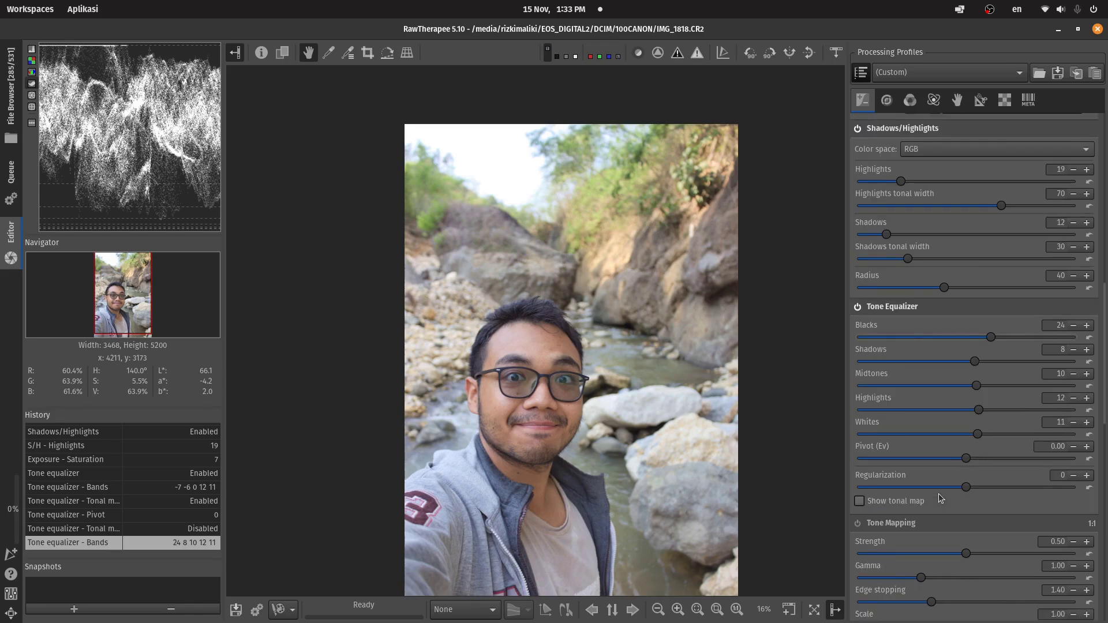
{"action": "scroll", "coordinate": [941, 498], "scroll_direction": "down", "scroll_amount": 4}
{"action": "scroll", "coordinate": [938, 496], "scroll_direction": "down", "scroll_amount": 4}
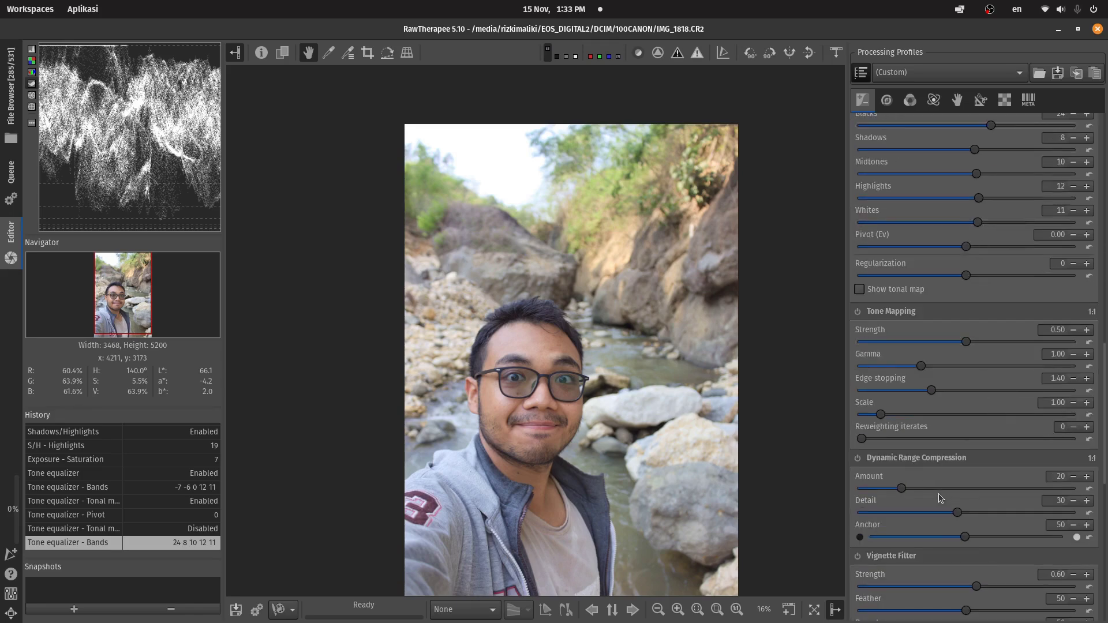
{"action": "scroll", "coordinate": [939, 495], "scroll_direction": "down", "scroll_amount": 4}
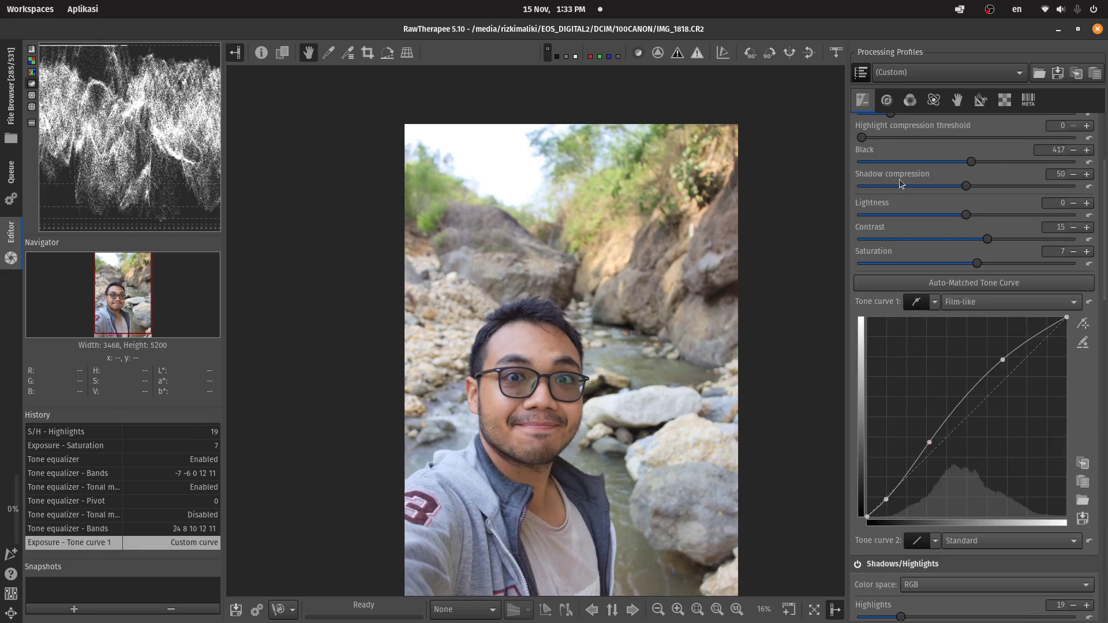
{"action": "scroll", "coordinate": [922, 249], "scroll_direction": "up", "scroll_amount": 6}
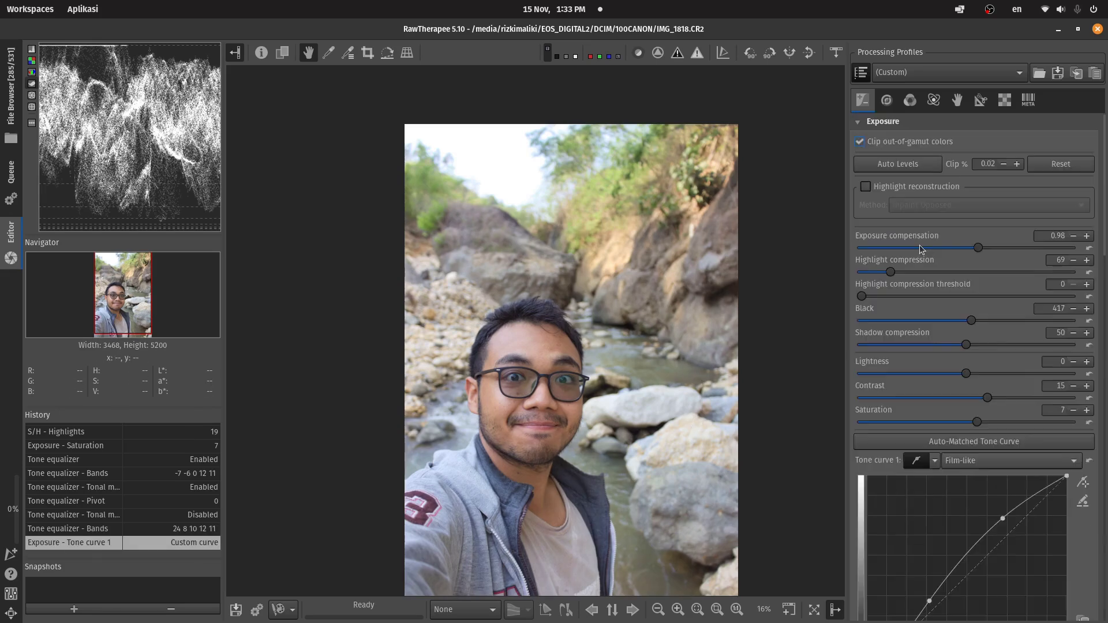
Step: Try the automatic RGB grey and Temperature correlation methods for the photo's white balance
{"action": "left_click", "coordinate": [909, 101]}
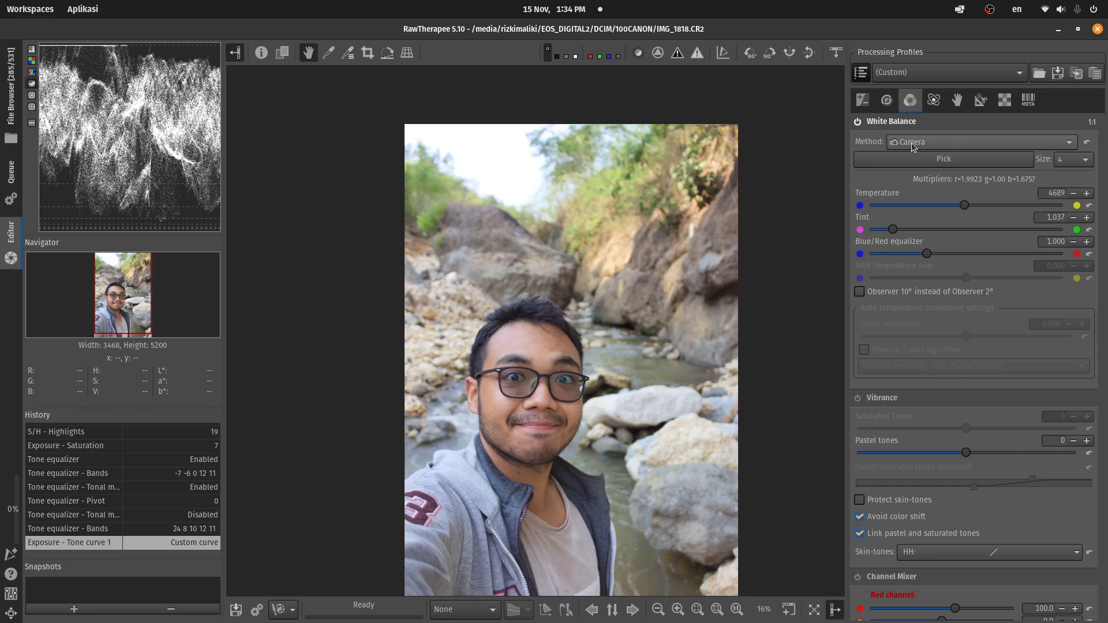
{"action": "left_click", "coordinate": [929, 143]}
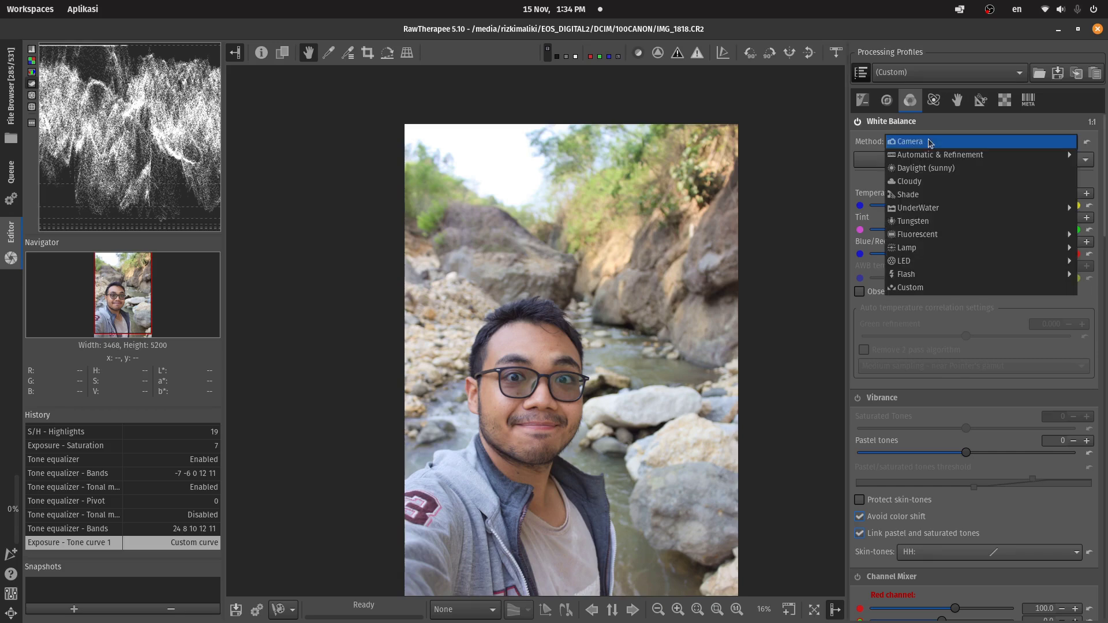
{"action": "left_click", "coordinate": [929, 141]}
{"action": "left_click", "coordinate": [929, 141]}
{"action": "mouse_move", "coordinate": [930, 156]}
{"action": "left_click", "coordinate": [836, 155]}
{"action": "left_click", "coordinate": [929, 141]}
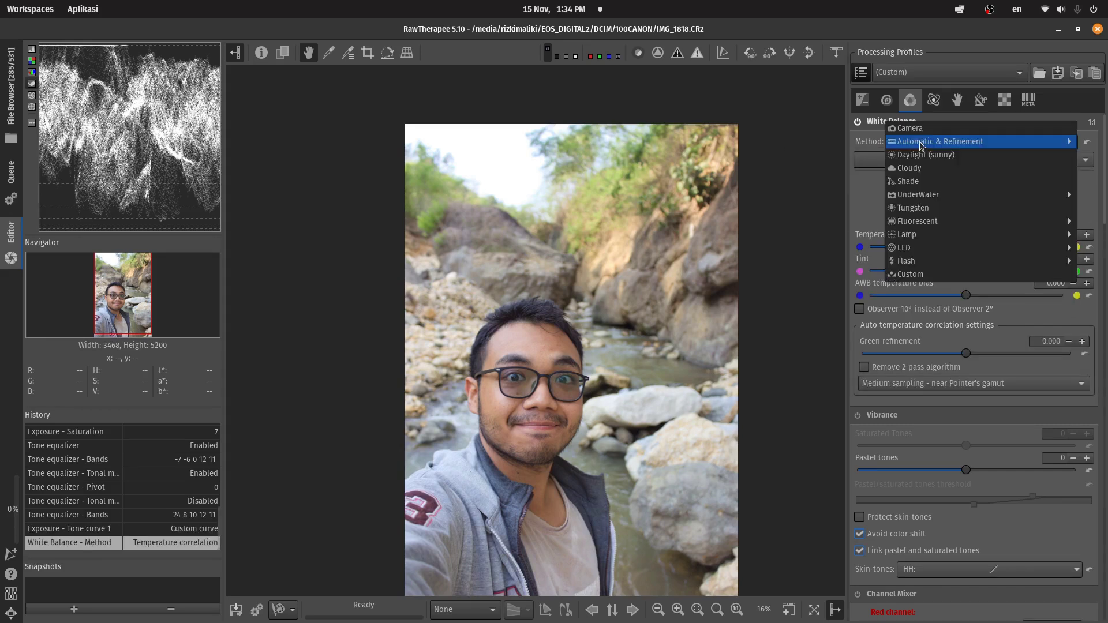
{"action": "left_click", "coordinate": [855, 155]}
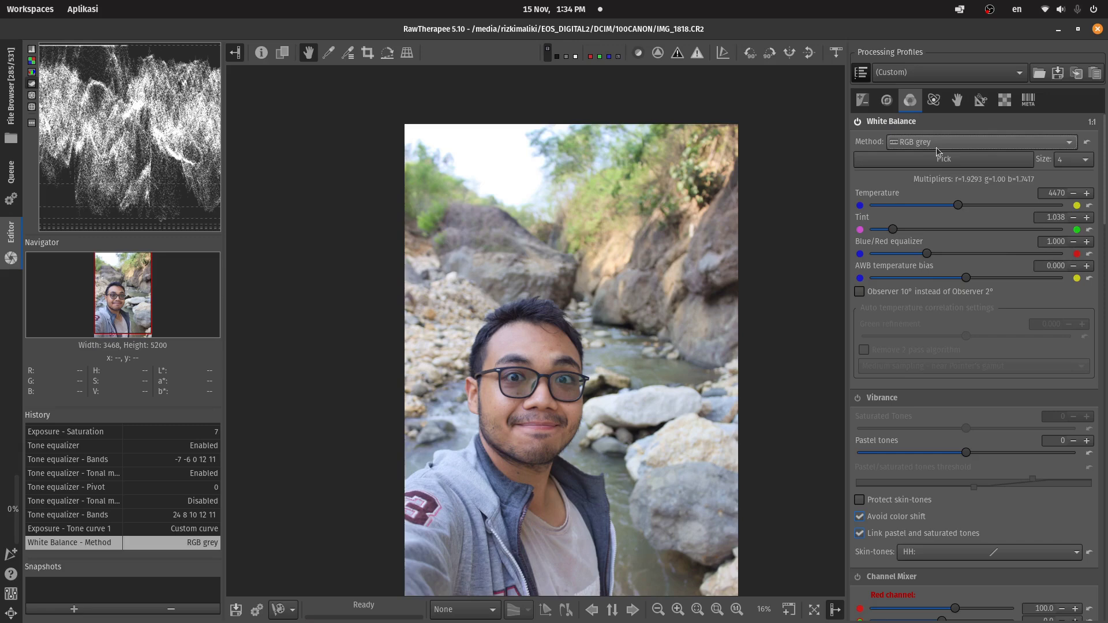
{"action": "left_click", "coordinate": [936, 147]}
{"action": "key", "text": "Escape"}
{"action": "scroll", "coordinate": [923, 142], "scroll_direction": "down", "scroll_amount": 1}
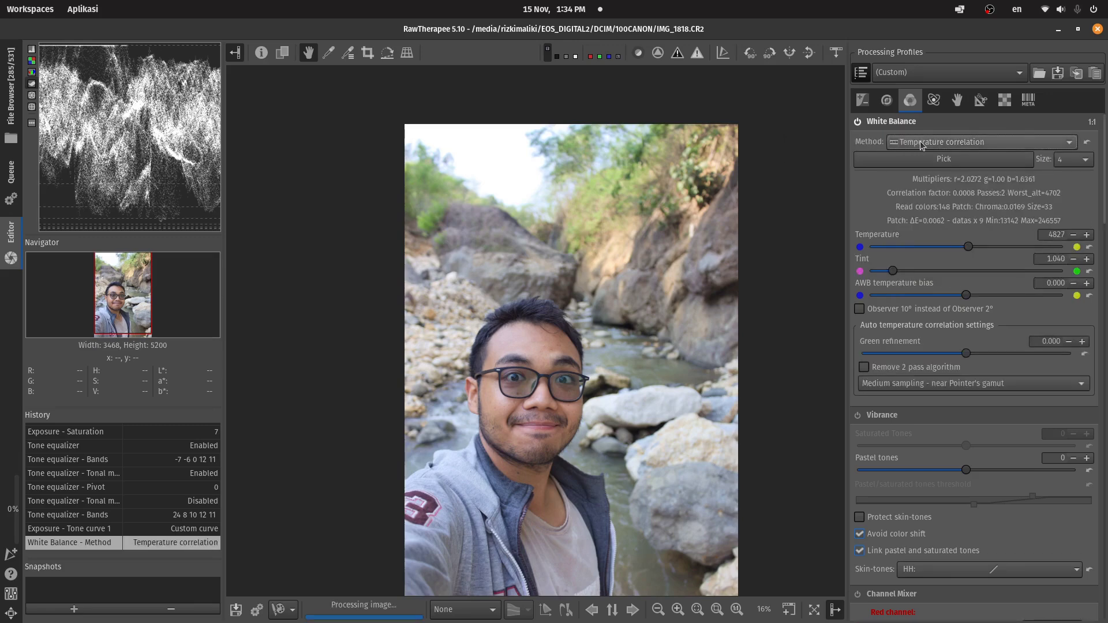
Step: Look through the white balance presets, such as Cloudy and Tungsten, and return the method to Camera
{"action": "left_click", "coordinate": [923, 142]}
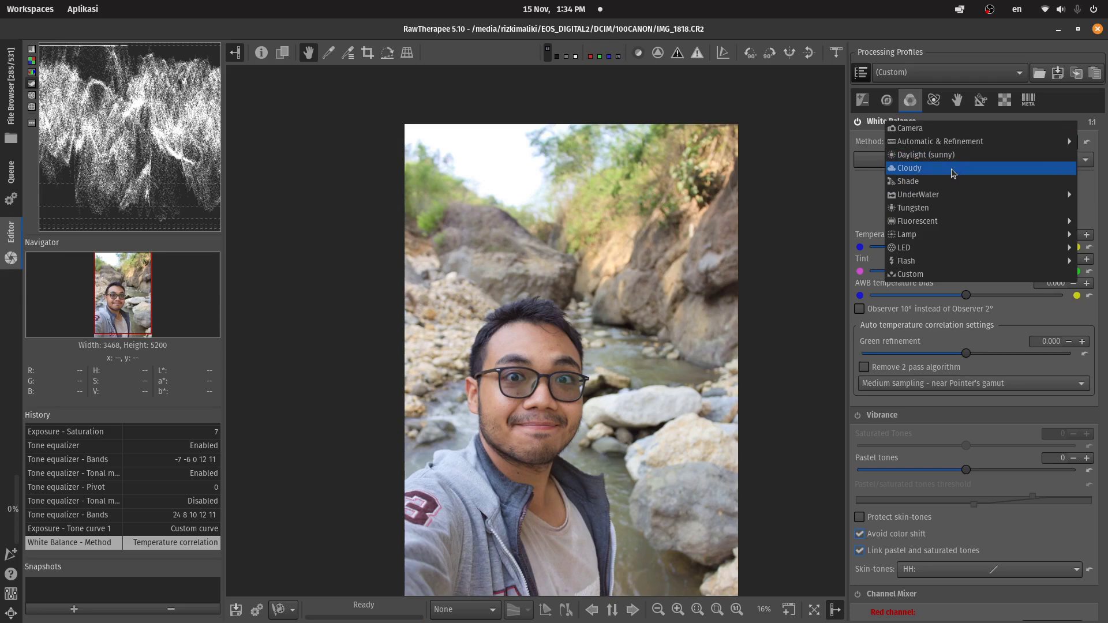
{"action": "mouse_move", "coordinate": [947, 195]}
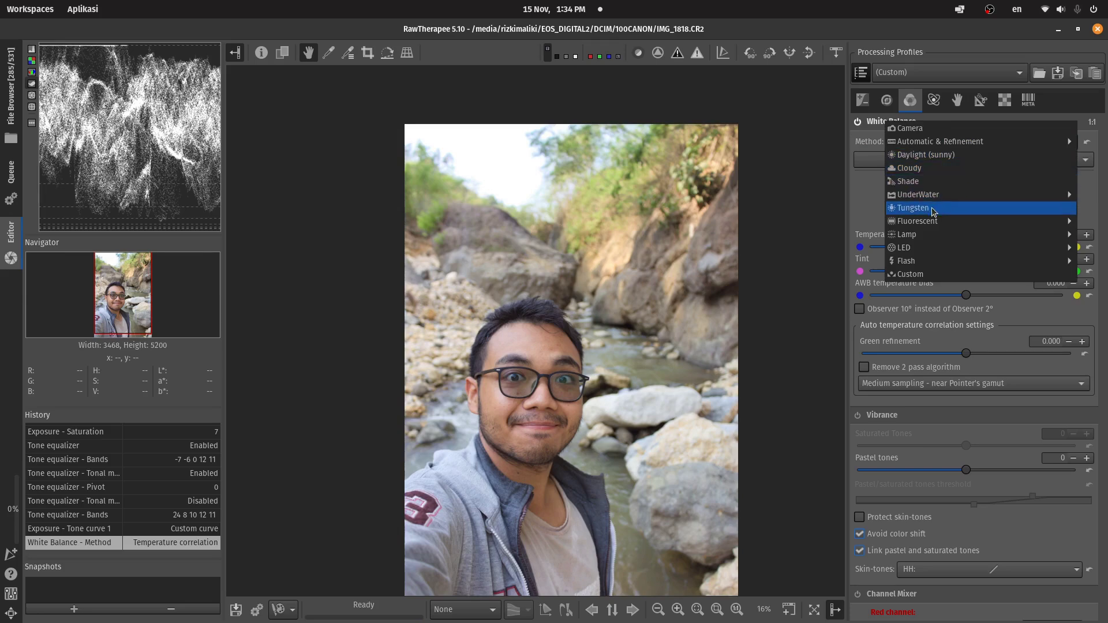
{"action": "mouse_move", "coordinate": [961, 226]}
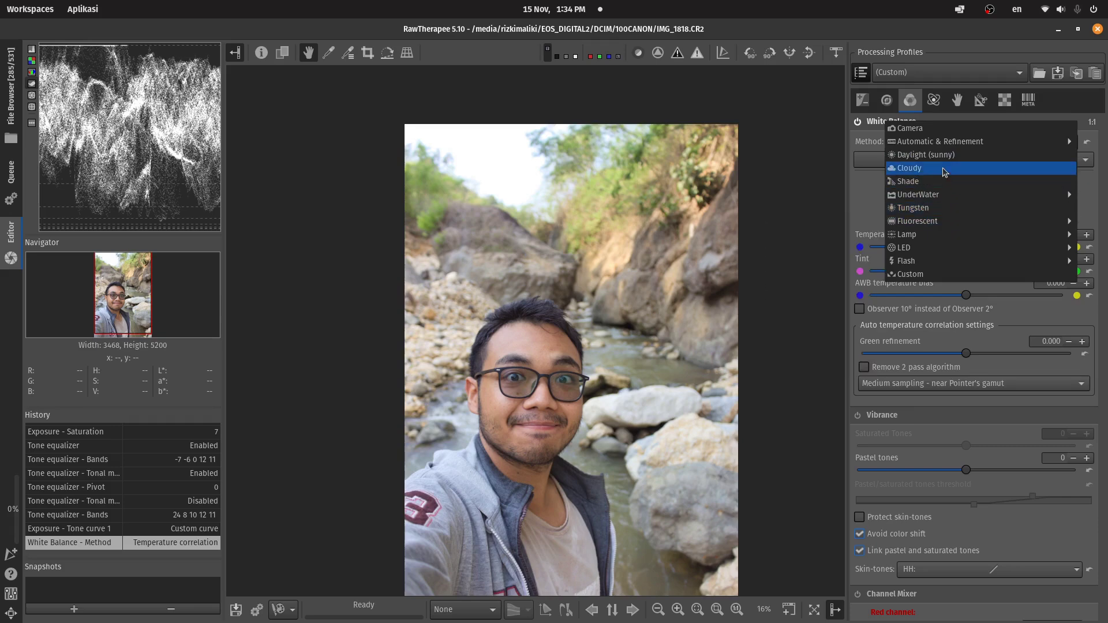
{"action": "left_click", "coordinate": [927, 128]}
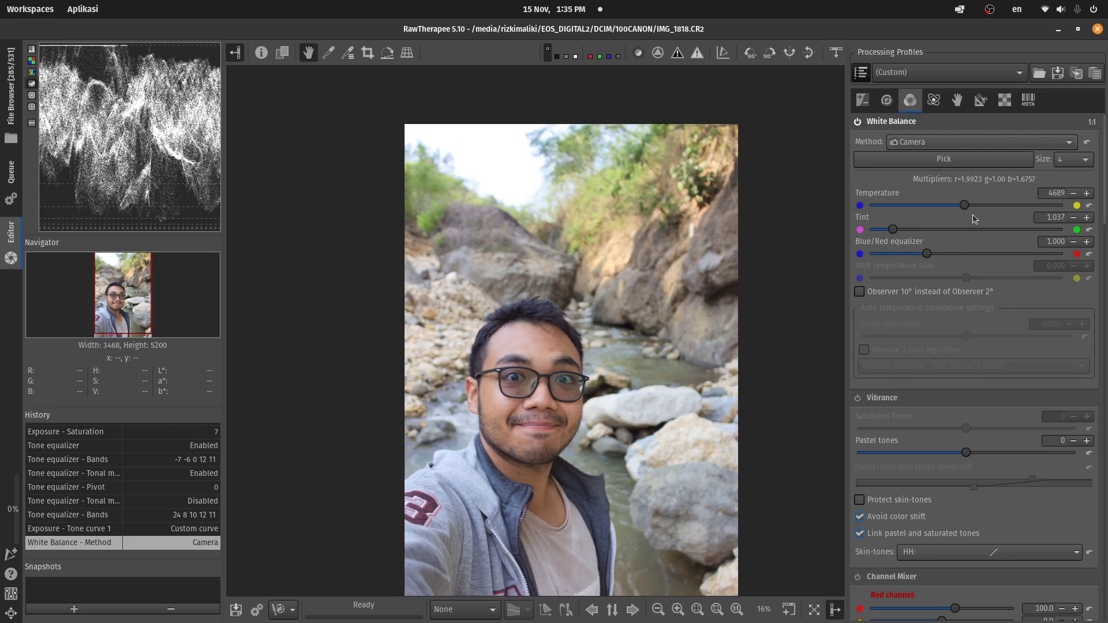
Step: Set the white balance temperature to 4925 and display the Hue-Saturation Vectorscope for the photo
{"action": "mouse_move", "coordinate": [967, 211]}
{"action": "left_mouse_down"}
{"action": "mouse_move", "coordinate": [956, 211]}
{"action": "mouse_move", "coordinate": [970, 213]}
{"action": "left_mouse_up"}
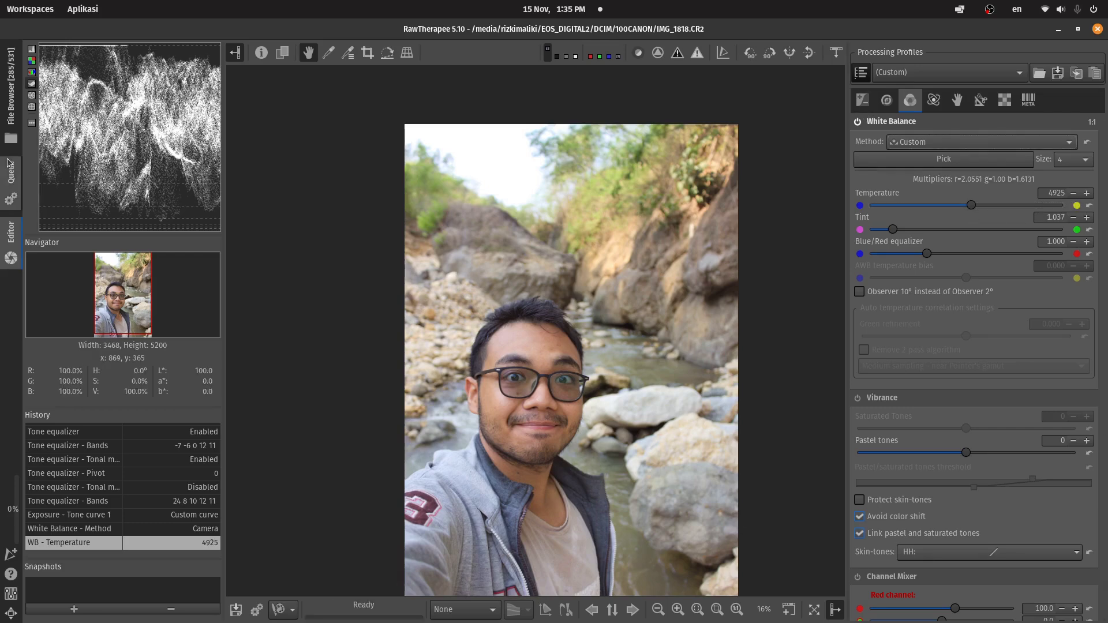
{"action": "left_click", "coordinate": [32, 97]}
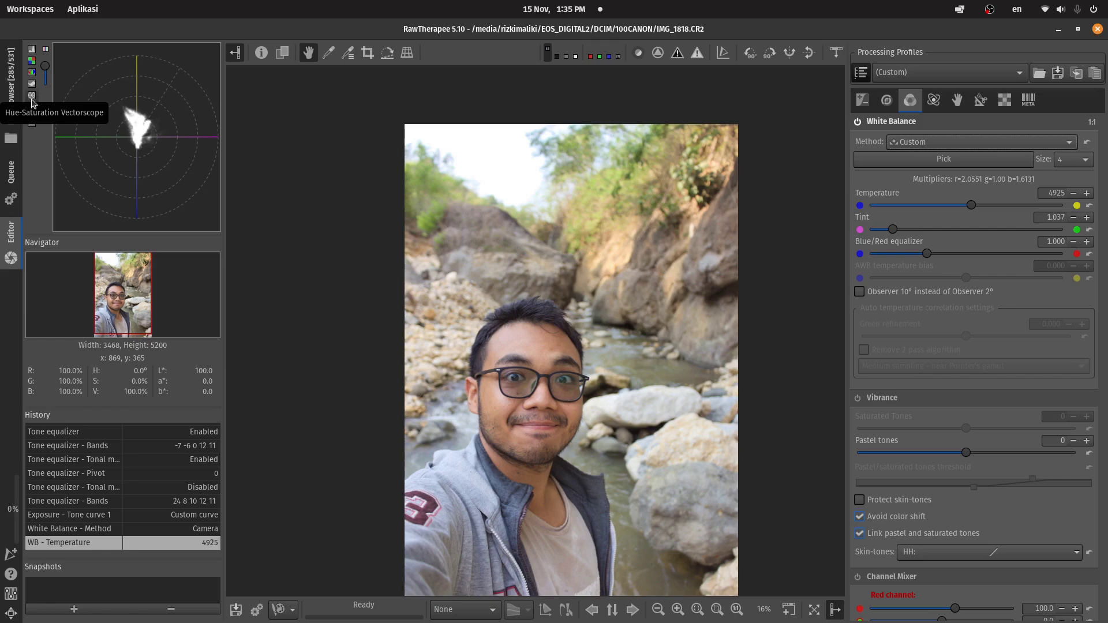
{"action": "scroll", "coordinate": [553, 330], "scroll_direction": "up", "scroll_amount": 3}
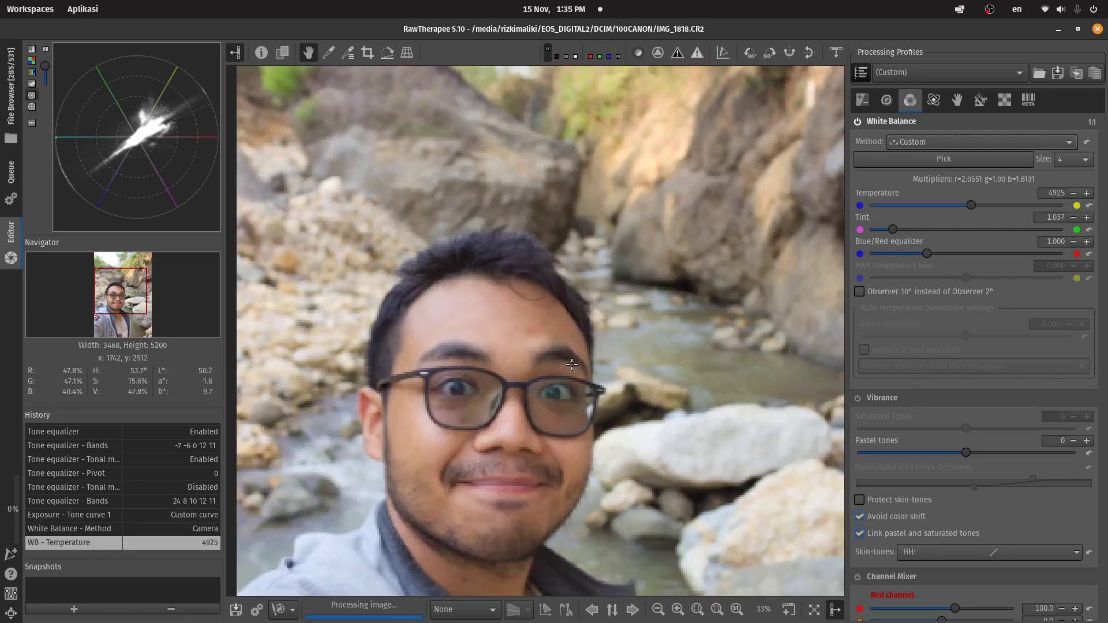
Step: Draw a small crop of about 256 by 384 pixels over the forehead skin to isolate it in the vectorscope
{"action": "scroll", "coordinate": [553, 329], "scroll_direction": "down", "scroll_amount": 2}
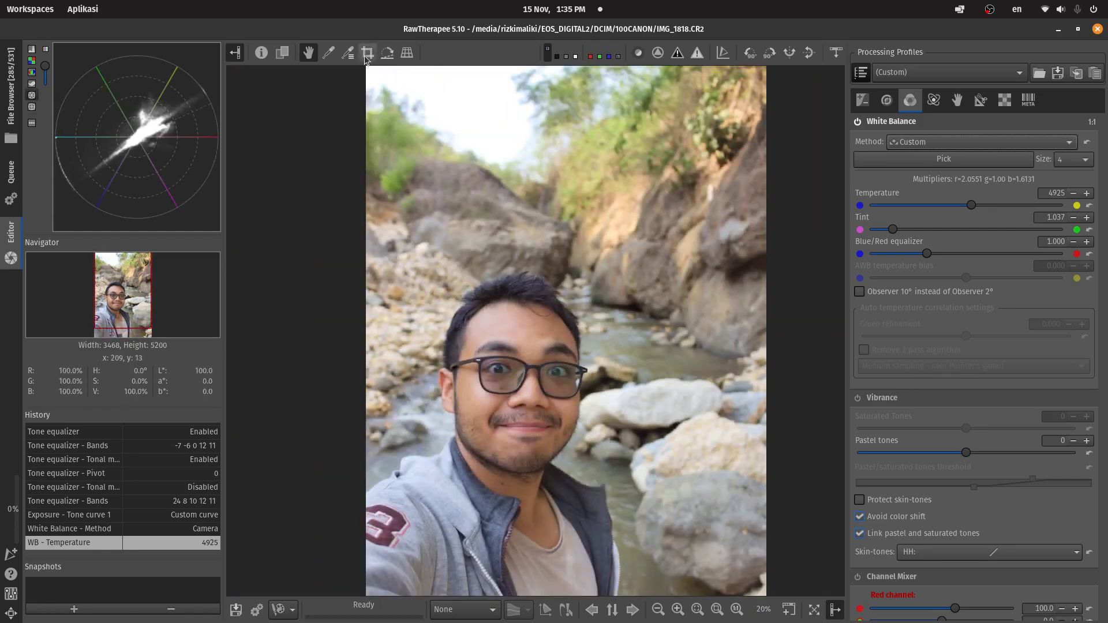
{"action": "left_click_drag", "start_coordinate": [538, 321], "coordinate": [508, 343]}
{"action": "scroll", "coordinate": [514, 344], "scroll_direction": "up", "scroll_amount": 5}
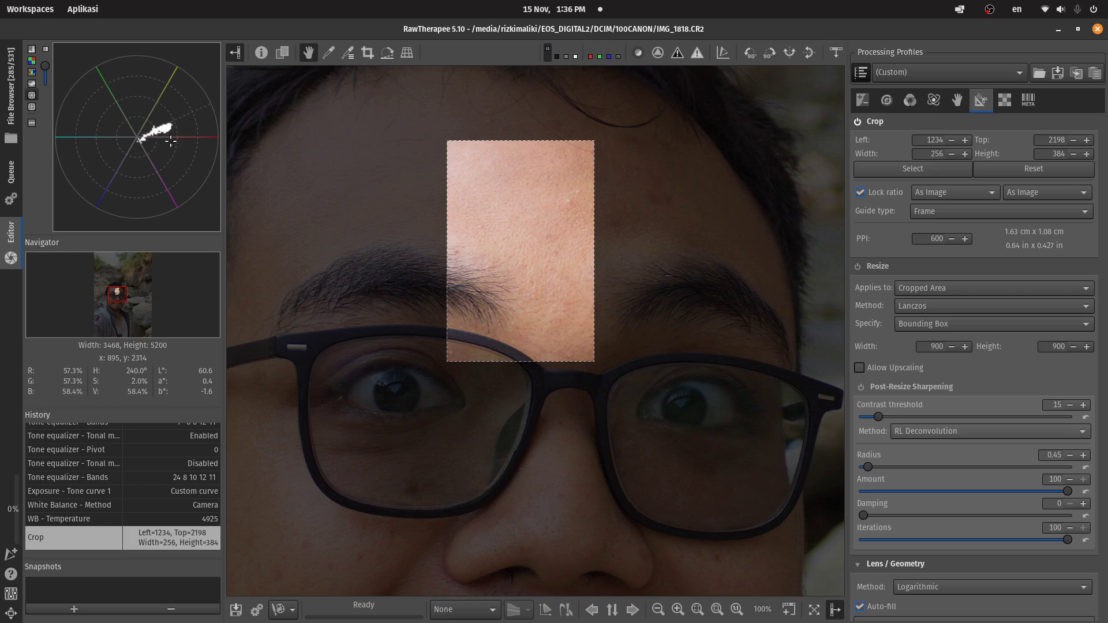
Step: Raise the photo's saturation to 100 to exaggerate the skin tone in the vectorscope
{"action": "key", "text": "alt+c"}
{"action": "key", "text": "alt+e"}
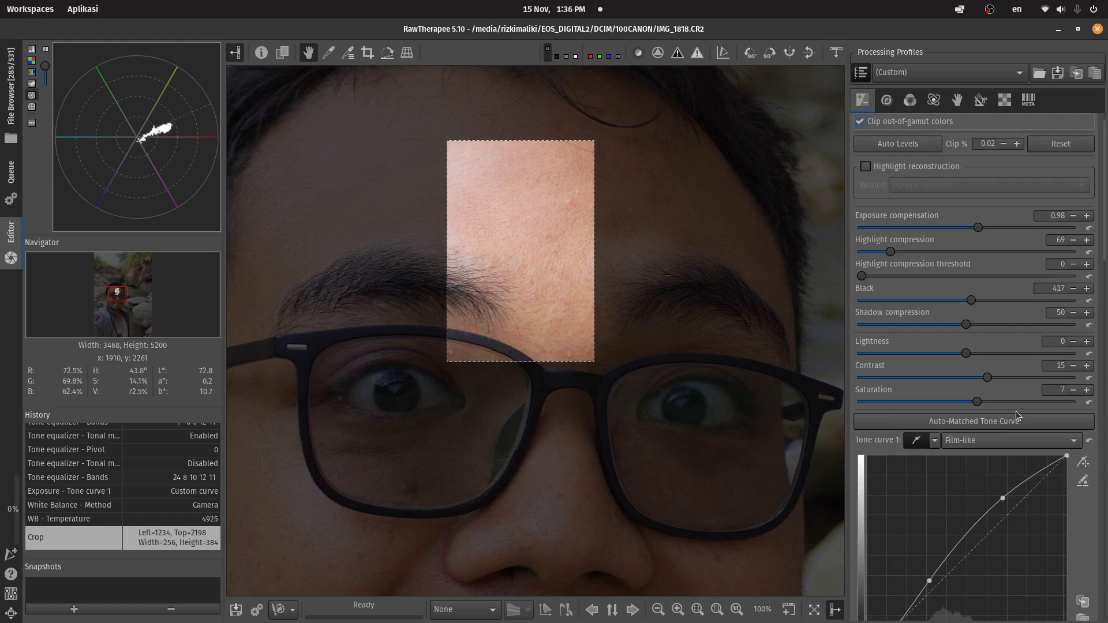
{"action": "left_click_drag", "start_coordinate": [995, 405], "coordinate": [1074, 402]}
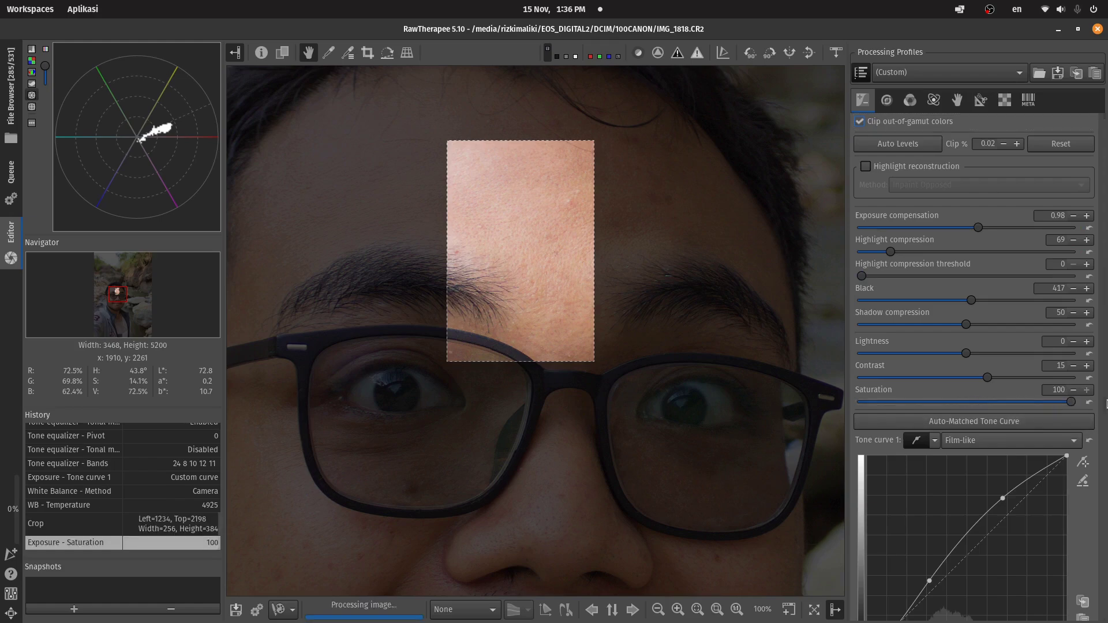
Step: Try white balance temperatures 4836 and 4750 and tint 1.000 against the skin tone, and restore the Camera method
{"action": "left_click", "coordinate": [918, 104]}
{"action": "scroll", "coordinate": [589, 239], "scroll_direction": "down", "scroll_amount": 2}
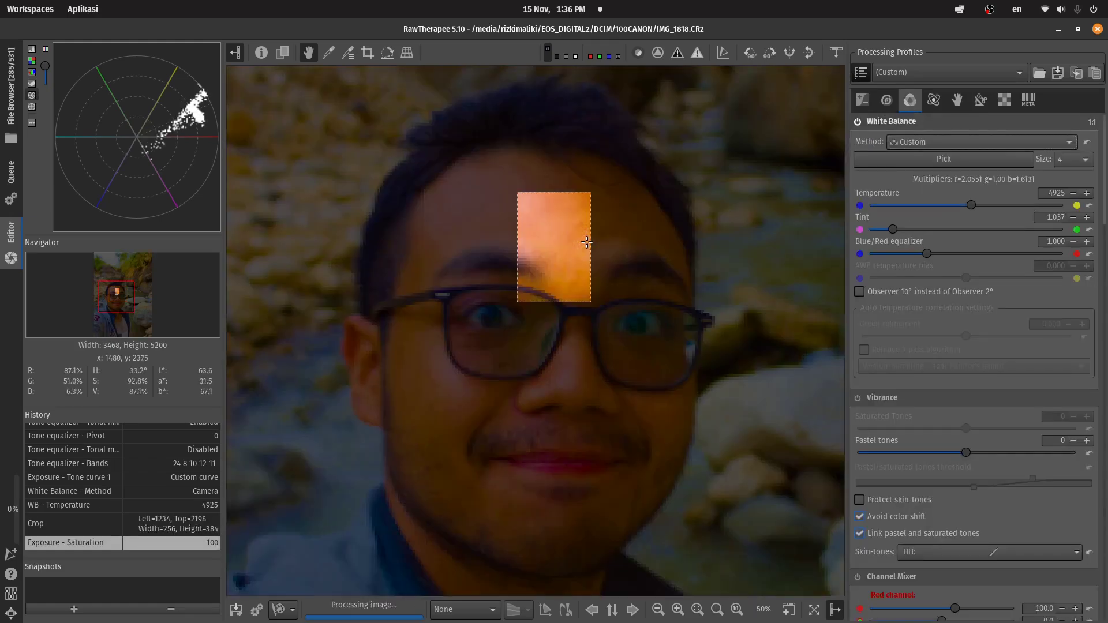
{"action": "scroll", "coordinate": [585, 240], "scroll_direction": "up", "scroll_amount": 2}
{"action": "left_click_drag", "start_coordinate": [974, 206], "coordinate": [969, 205]}
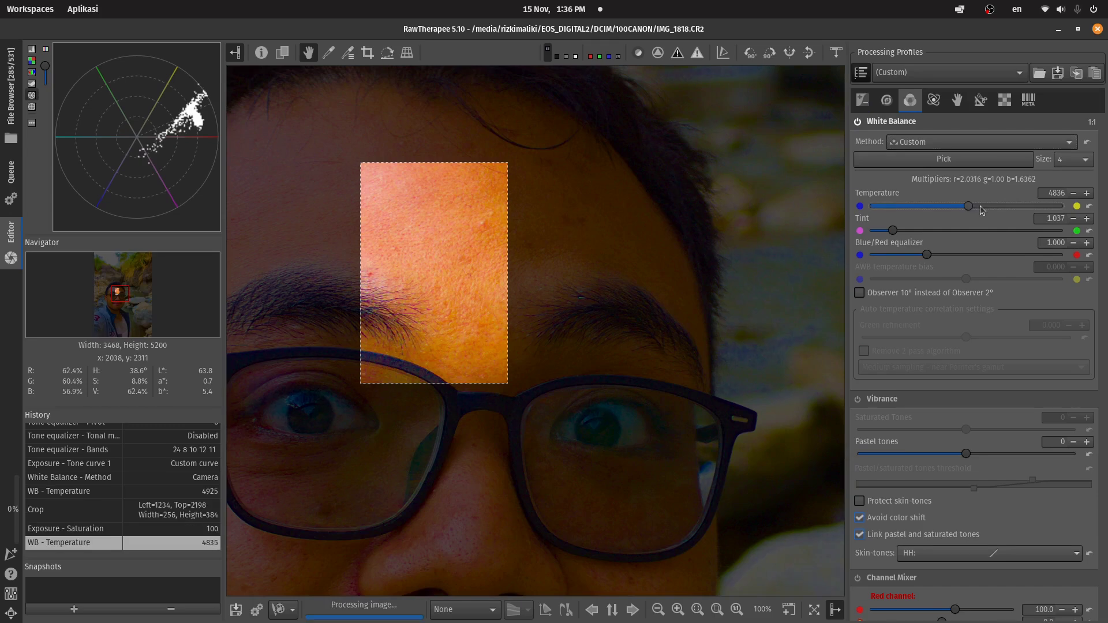
{"action": "left_click_drag", "start_coordinate": [892, 229], "coordinate": [893, 230]}
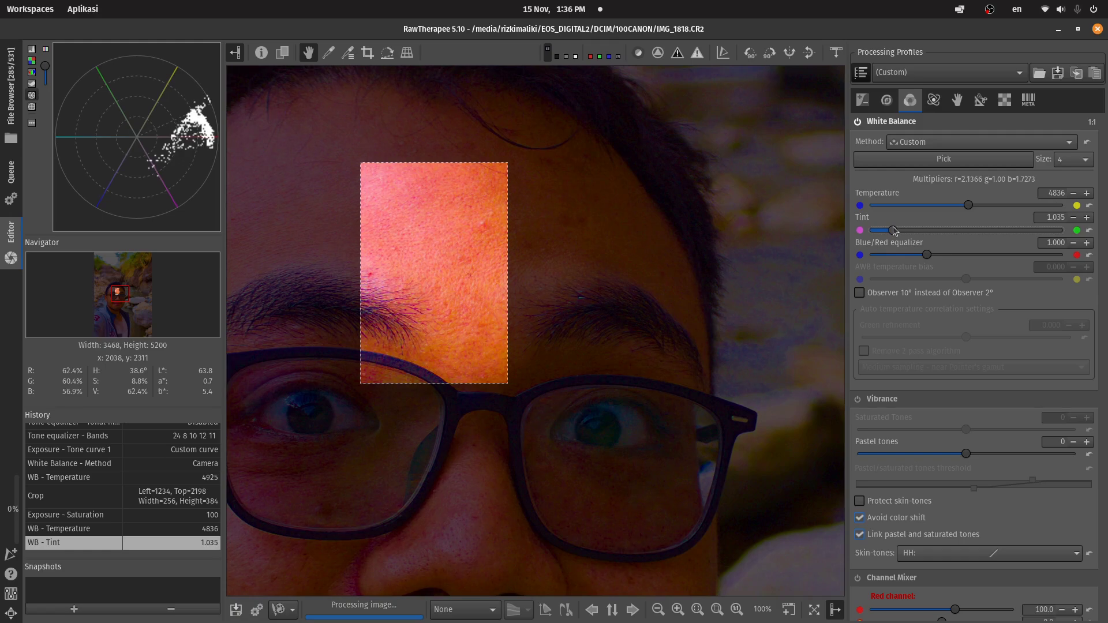
{"action": "left_click", "coordinate": [1088, 229]}
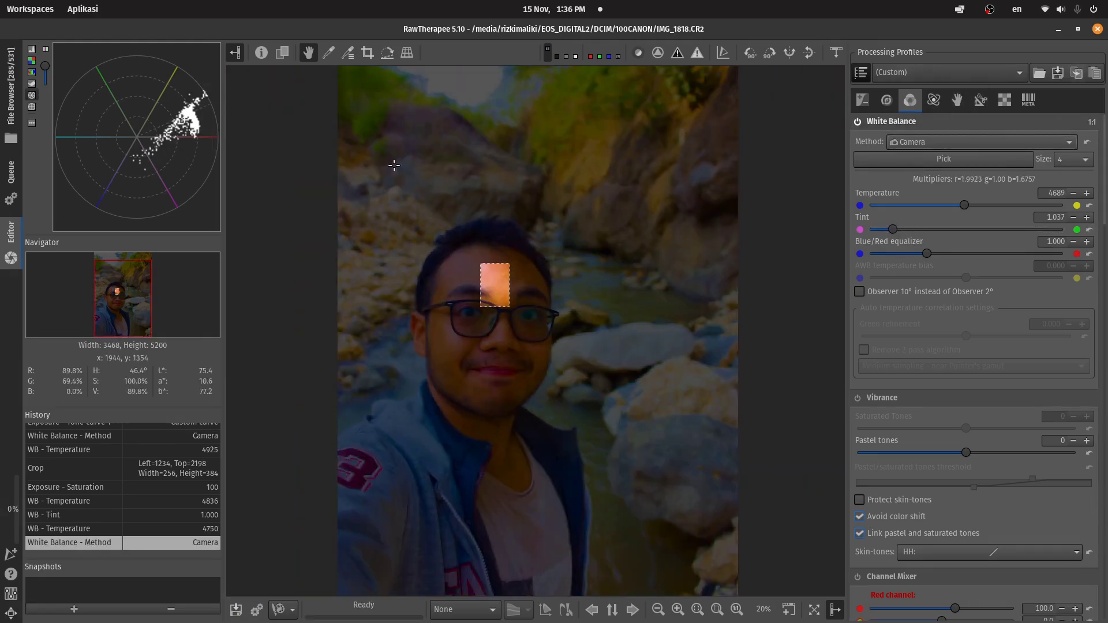
Step: Set the photo's exposure saturation to 5
{"action": "left_click", "coordinate": [862, 99]}
{"action": "left_click", "coordinate": [975, 402]}
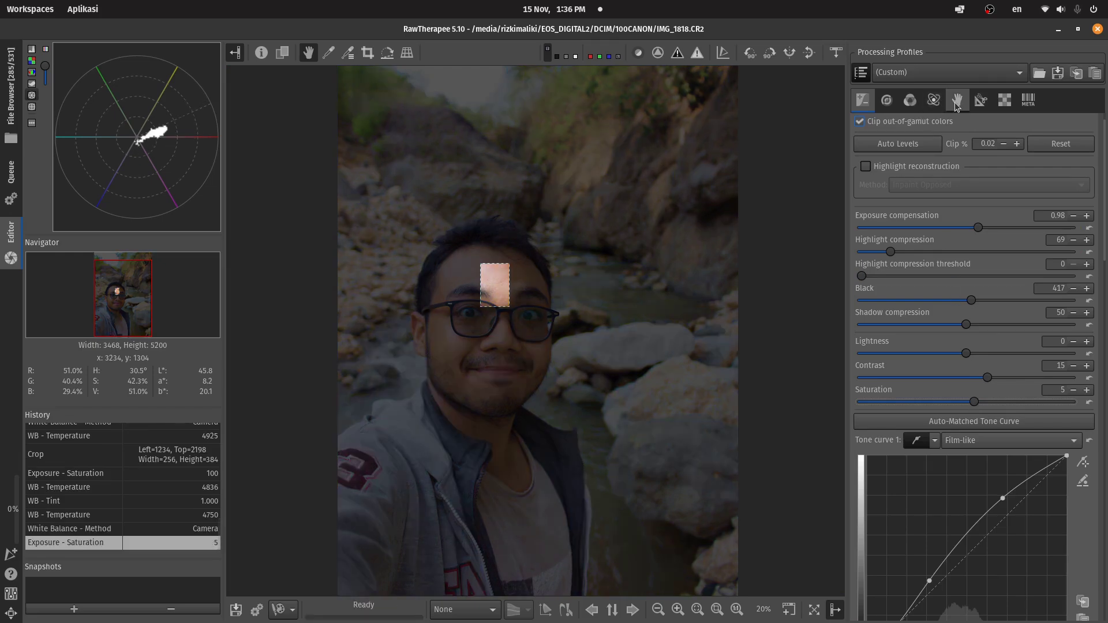
Step: Reset the crop to the full image and disable the Crop tool
{"action": "left_click", "coordinate": [982, 101]}
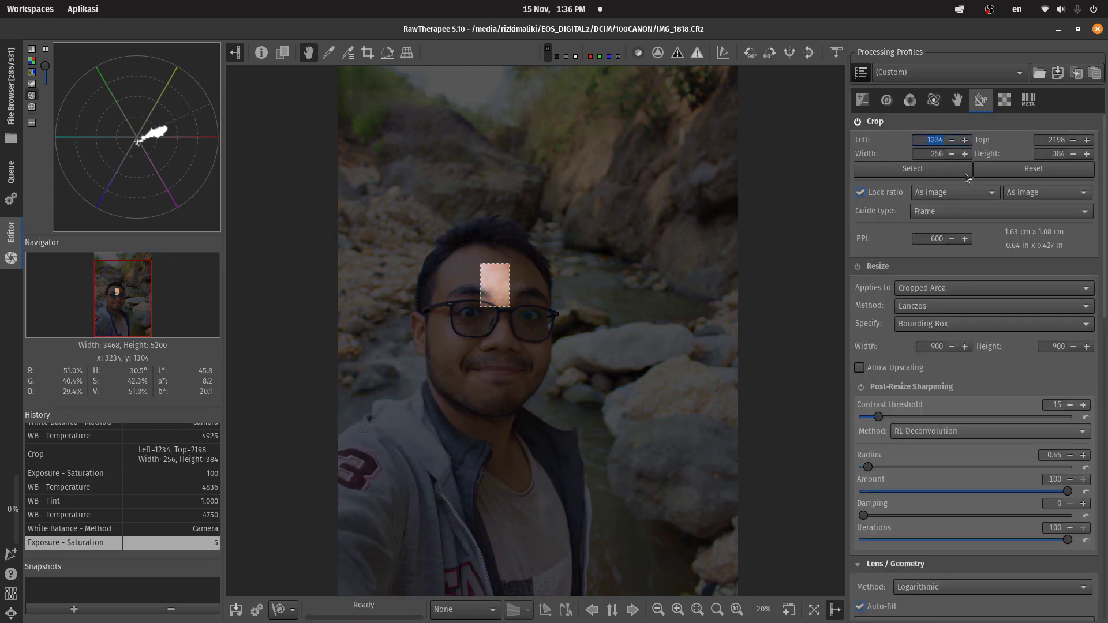
{"action": "left_click", "coordinate": [1026, 175]}
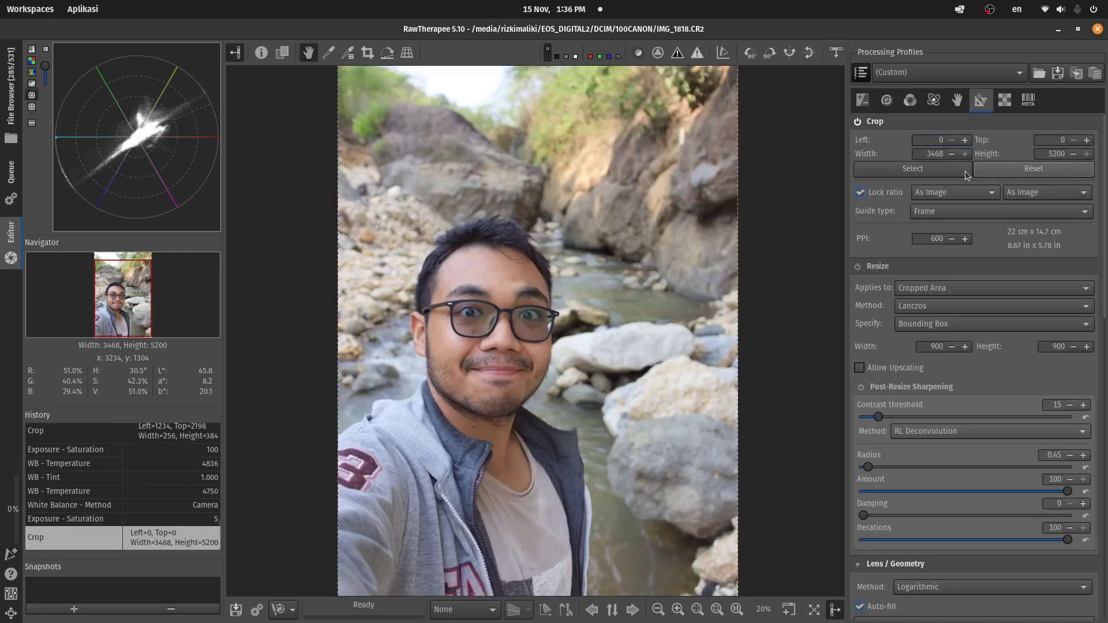
{"action": "left_click", "coordinate": [858, 123]}
Step: Enable Vibrance and set its pastel tones to 14
{"action": "left_click", "coordinate": [910, 99]}
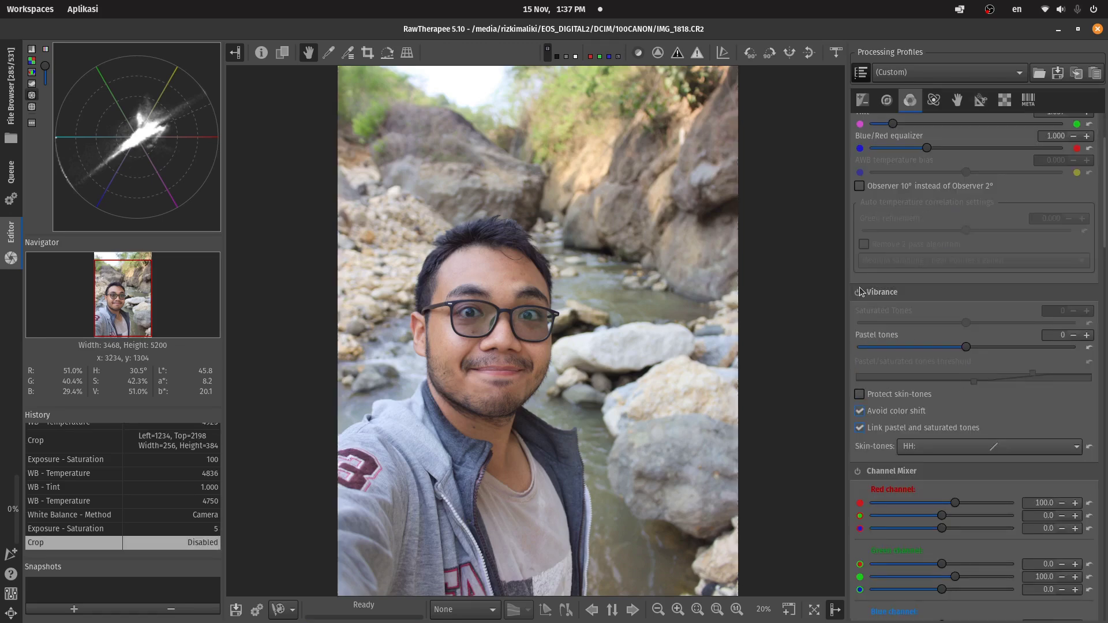
{"action": "left_click", "coordinate": [858, 292]}
{"action": "left_click", "coordinate": [985, 352]}
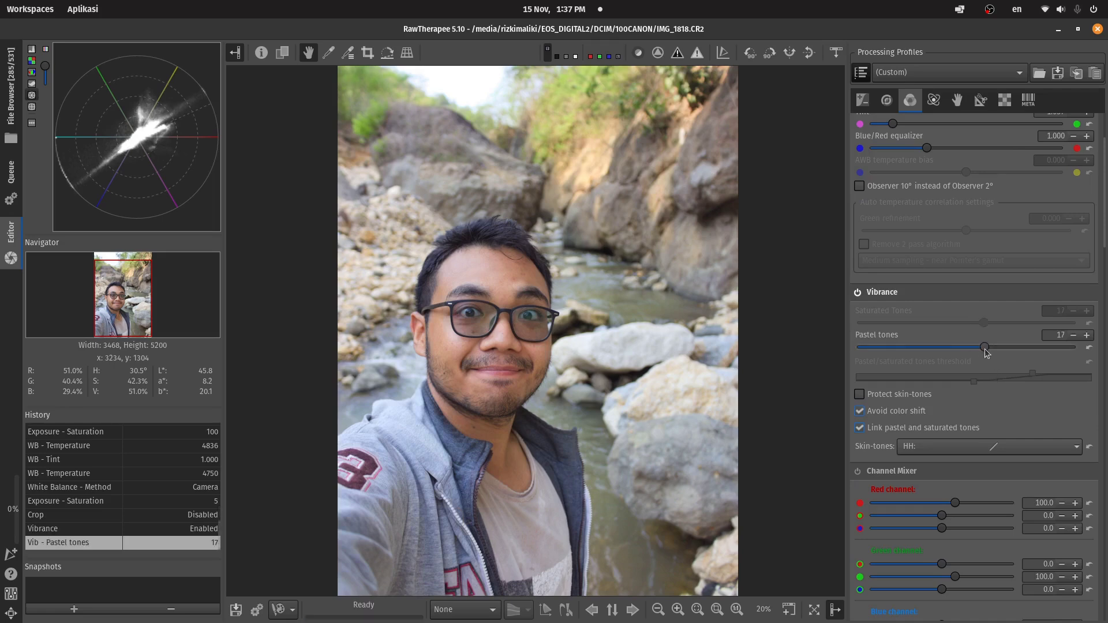
{"action": "mouse_move", "coordinate": [986, 353]}
{"action": "left_mouse_down"}
{"action": "mouse_move", "coordinate": [1010, 351]}
{"action": "mouse_move", "coordinate": [980, 352]}
{"action": "left_mouse_up"}
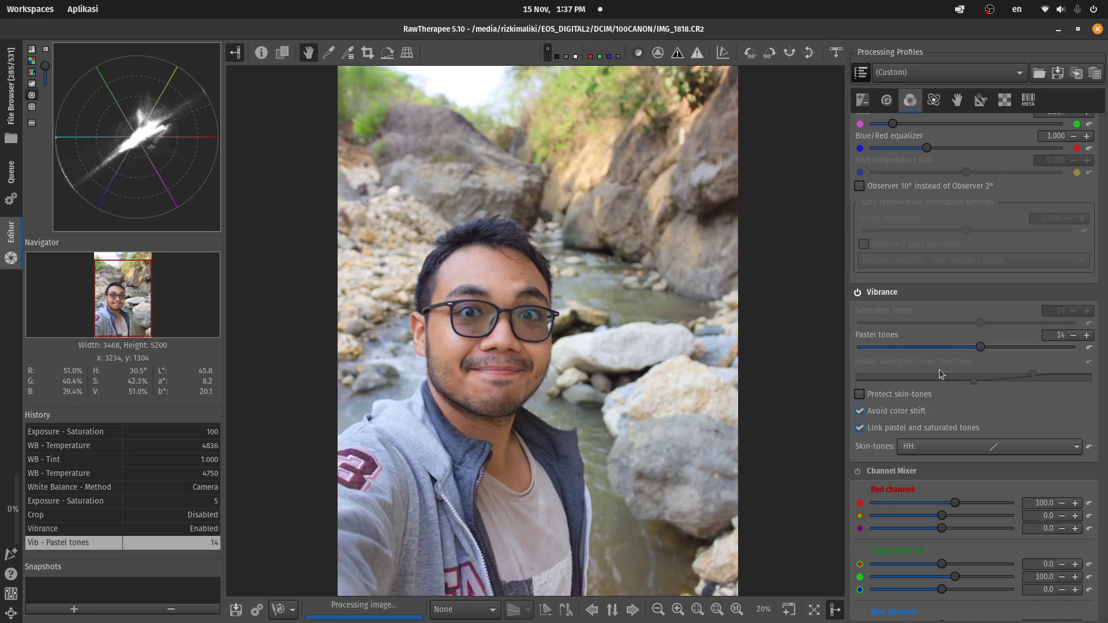
Step: Enable Protect skin-tones in Vibrance, test pastel tones at 100, and settle on 8
{"action": "left_click", "coordinate": [860, 396]}
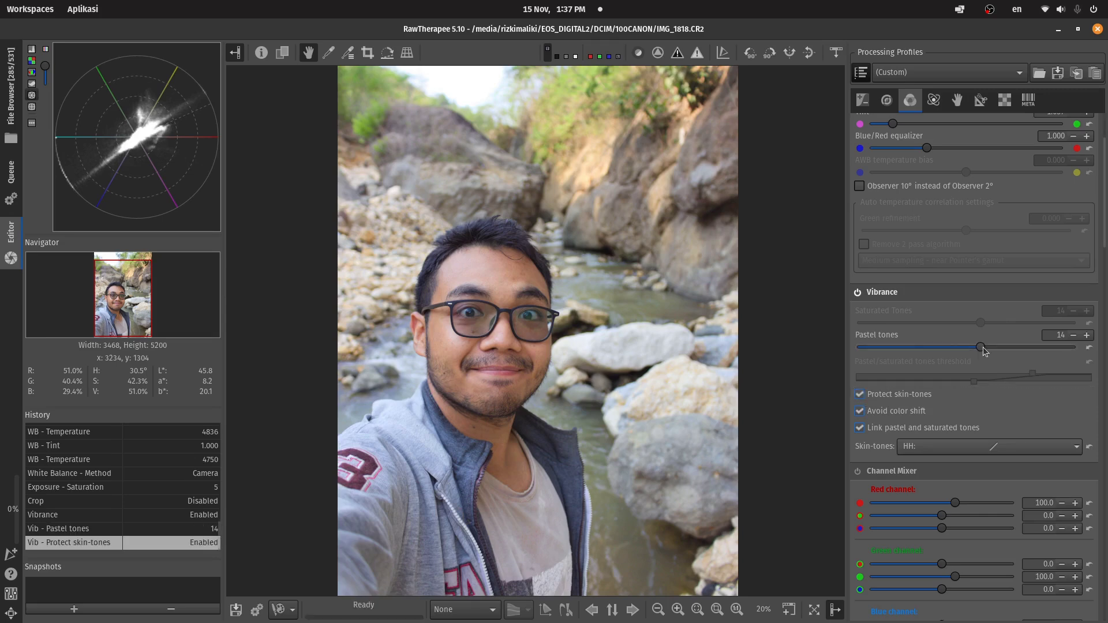
{"action": "left_click_drag", "start_coordinate": [983, 349], "coordinate": [1079, 351]}
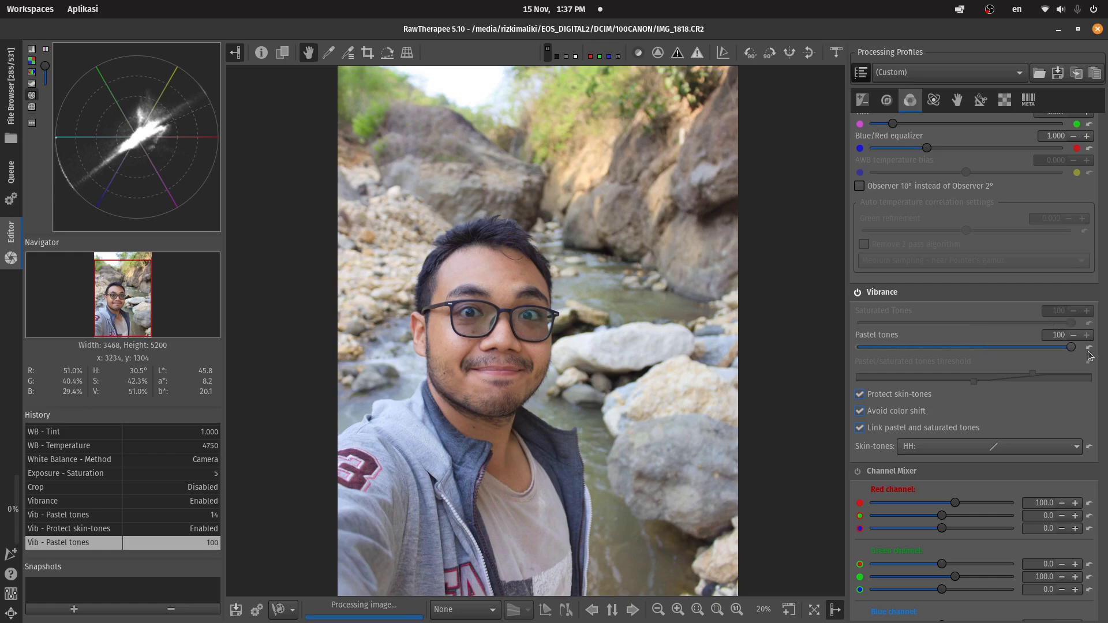
{"action": "left_click", "coordinate": [1088, 349]}
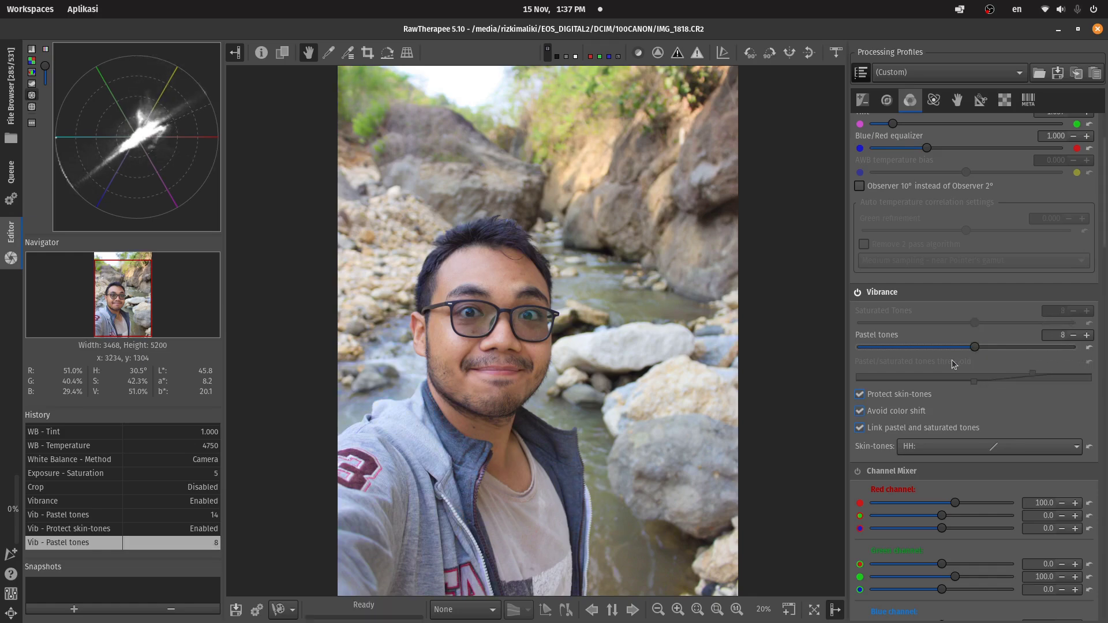
{"action": "scroll", "coordinate": [951, 372], "scroll_direction": "down", "scroll_amount": 5}
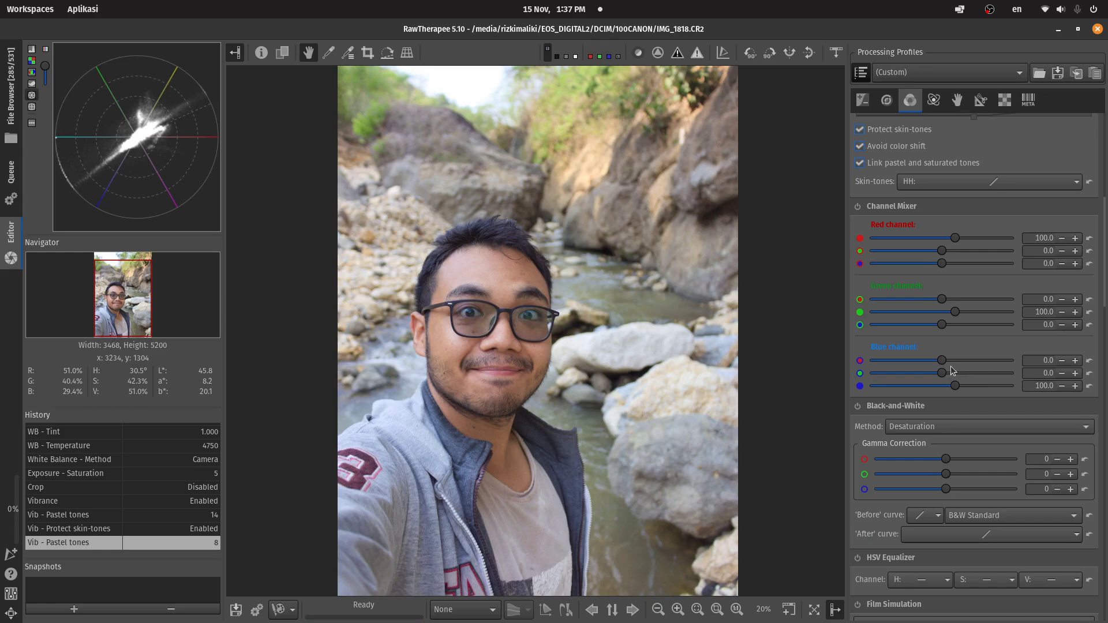
{"action": "scroll", "coordinate": [957, 358], "scroll_direction": "up", "scroll_amount": 3}
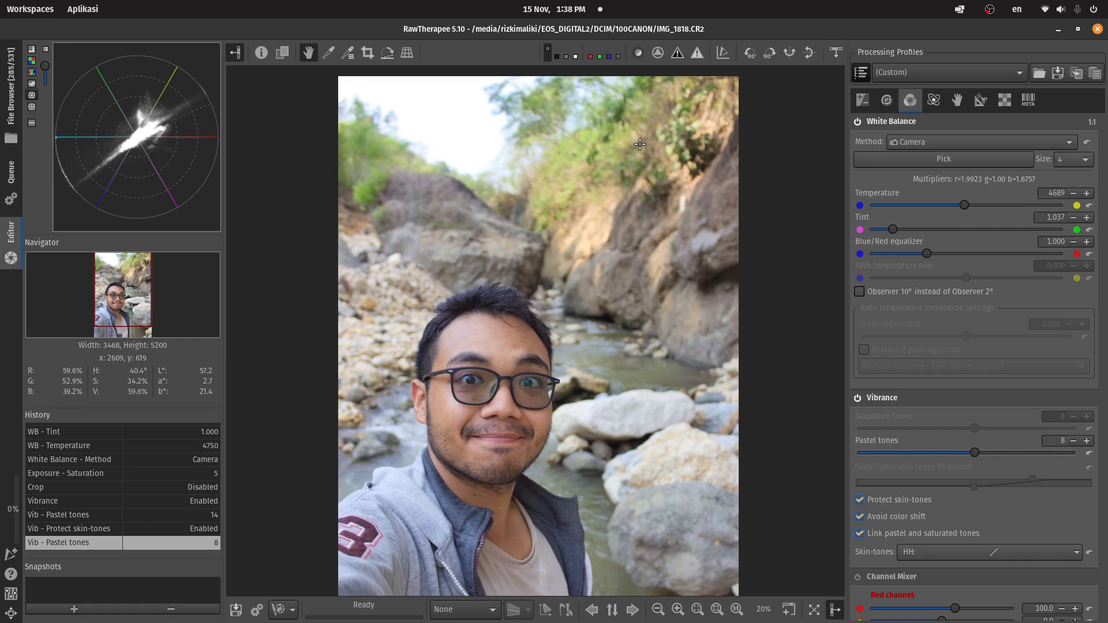
{"action": "left_click_drag", "start_coordinate": [615, 249], "coordinate": [612, 179]}
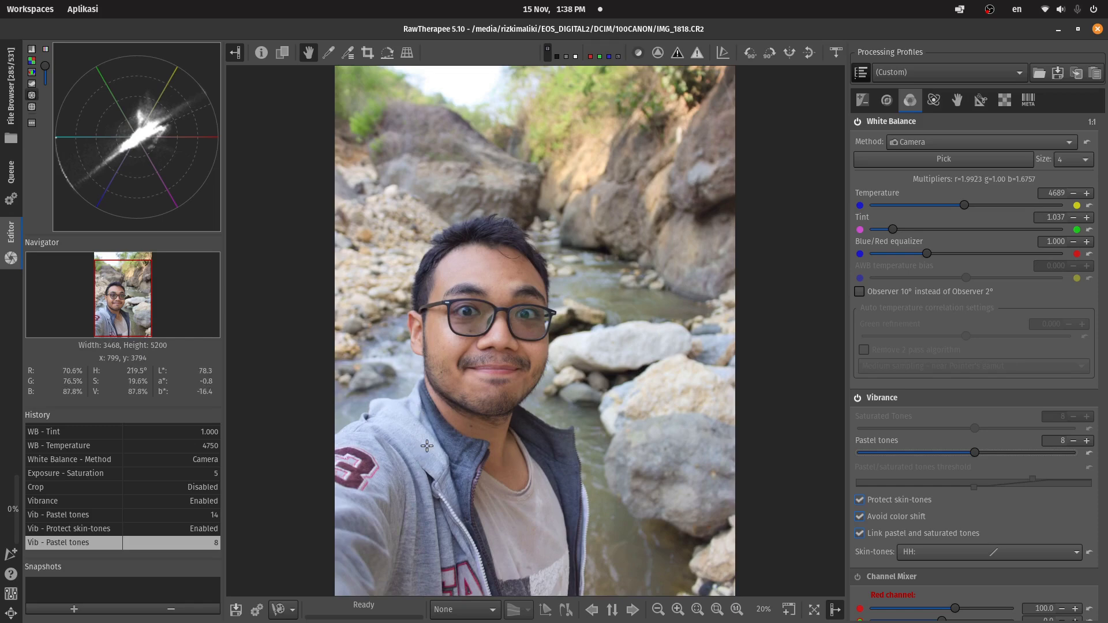
{"action": "left_click_drag", "start_coordinate": [527, 381], "coordinate": [521, 419]}
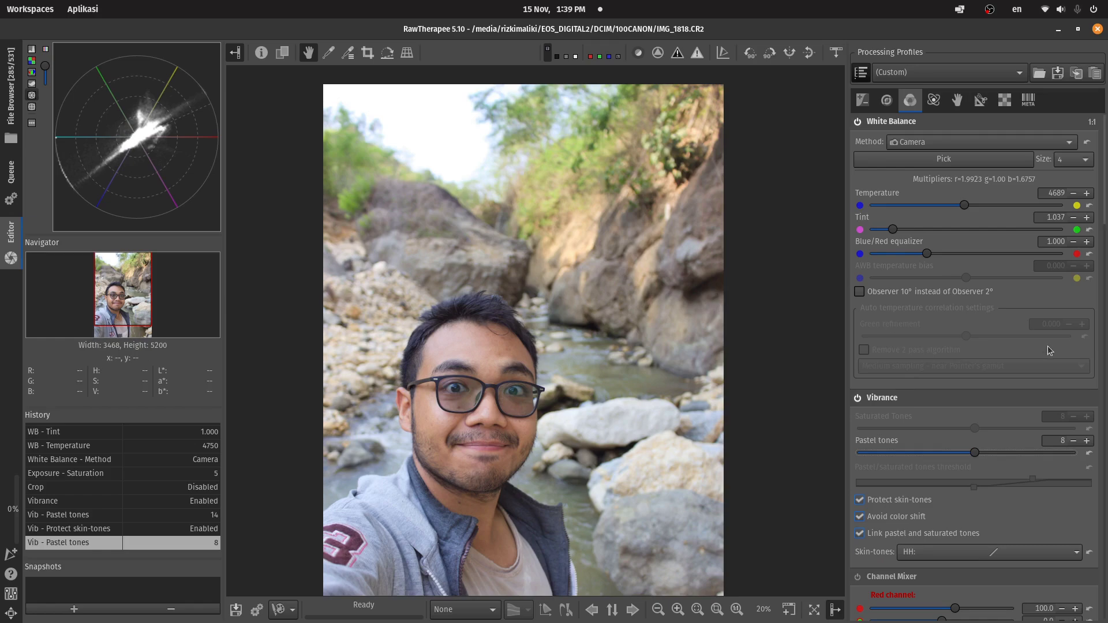
Step: Enable the HSV Equalizer and set its hue channel to an Equalizer curve
{"action": "scroll", "coordinate": [1042, 370], "scroll_direction": "down", "scroll_amount": 1}
{"action": "scroll", "coordinate": [1040, 393], "scroll_direction": "up", "scroll_amount": 1}
{"action": "scroll", "coordinate": [1040, 406], "scroll_direction": "down", "scroll_amount": 10}
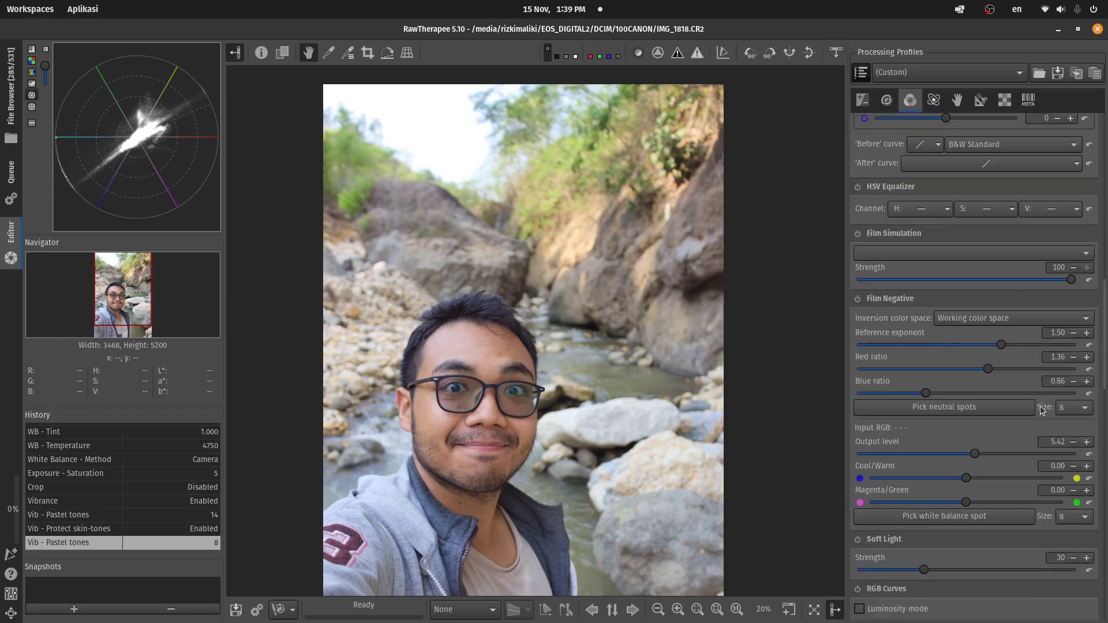
{"action": "scroll", "coordinate": [940, 216], "scroll_direction": "up", "scroll_amount": 1}
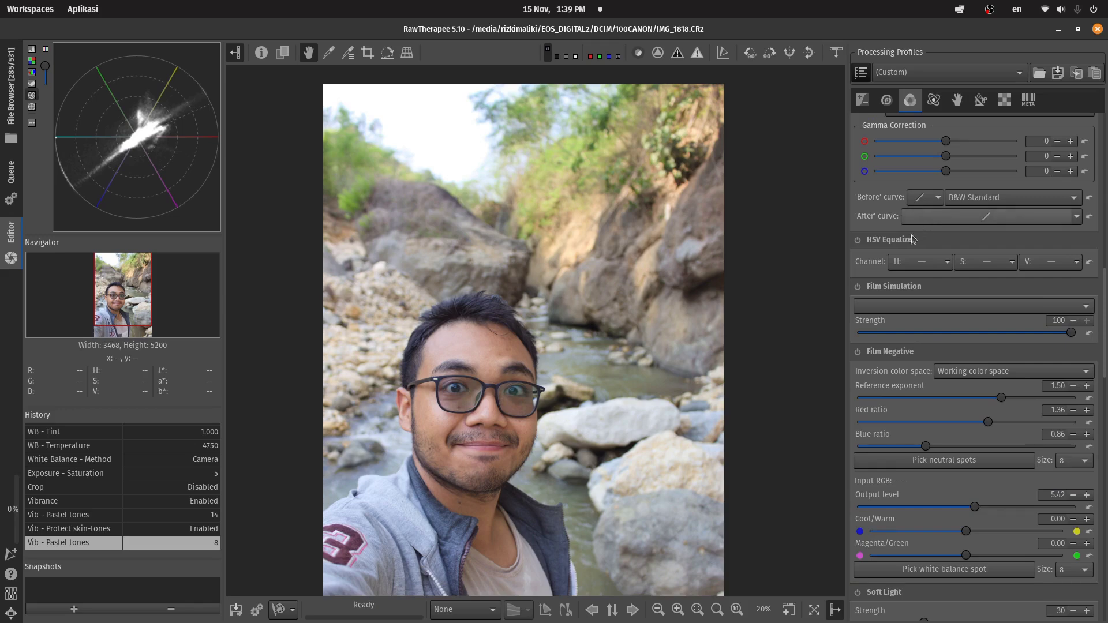
{"action": "scroll", "coordinate": [892, 242], "scroll_direction": "up", "scroll_amount": 1}
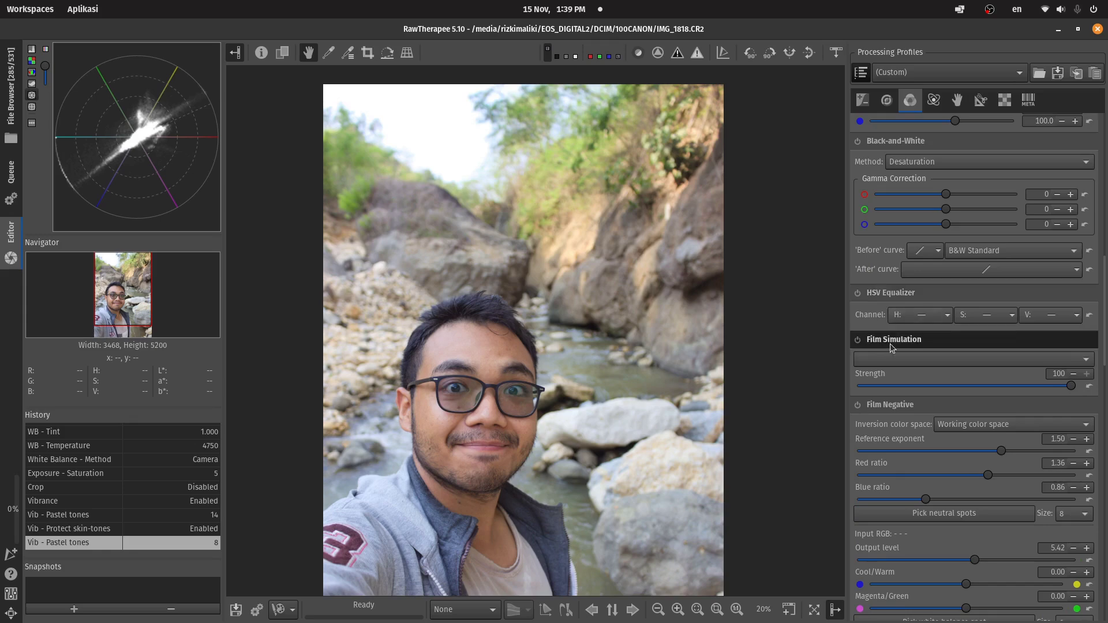
{"action": "left_click", "coordinate": [859, 294]}
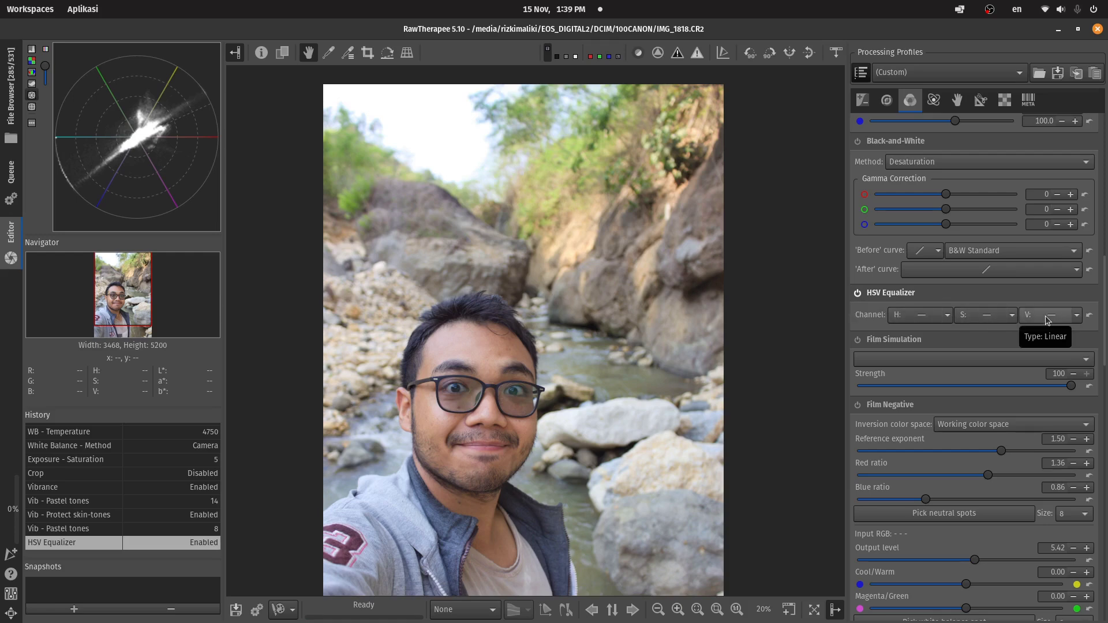
{"action": "left_click", "coordinate": [945, 317]}
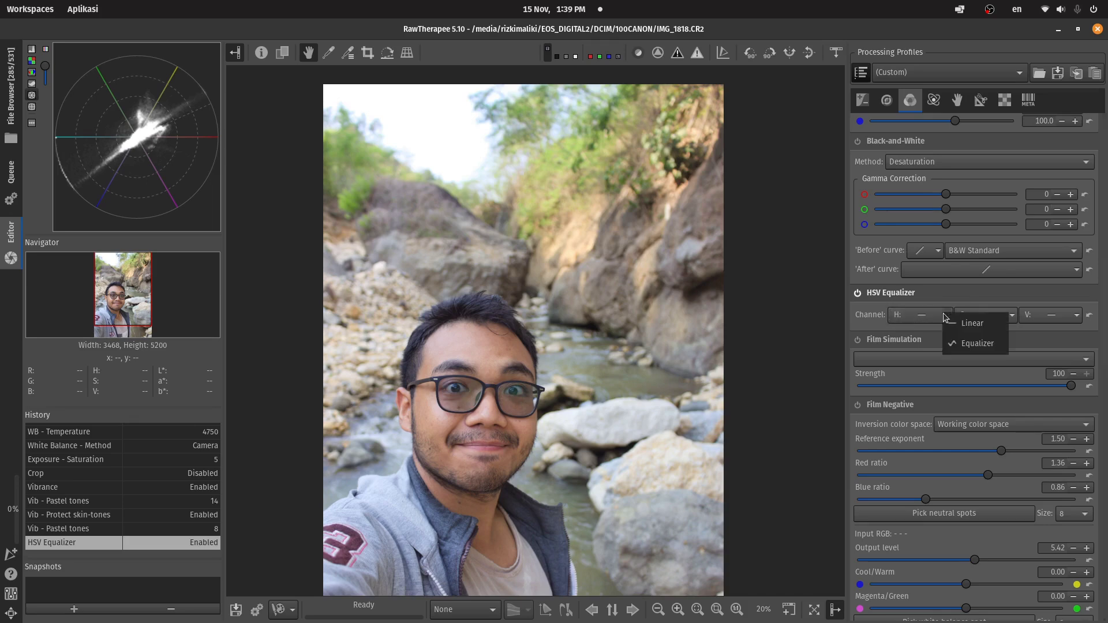
{"action": "left_click", "coordinate": [972, 344]}
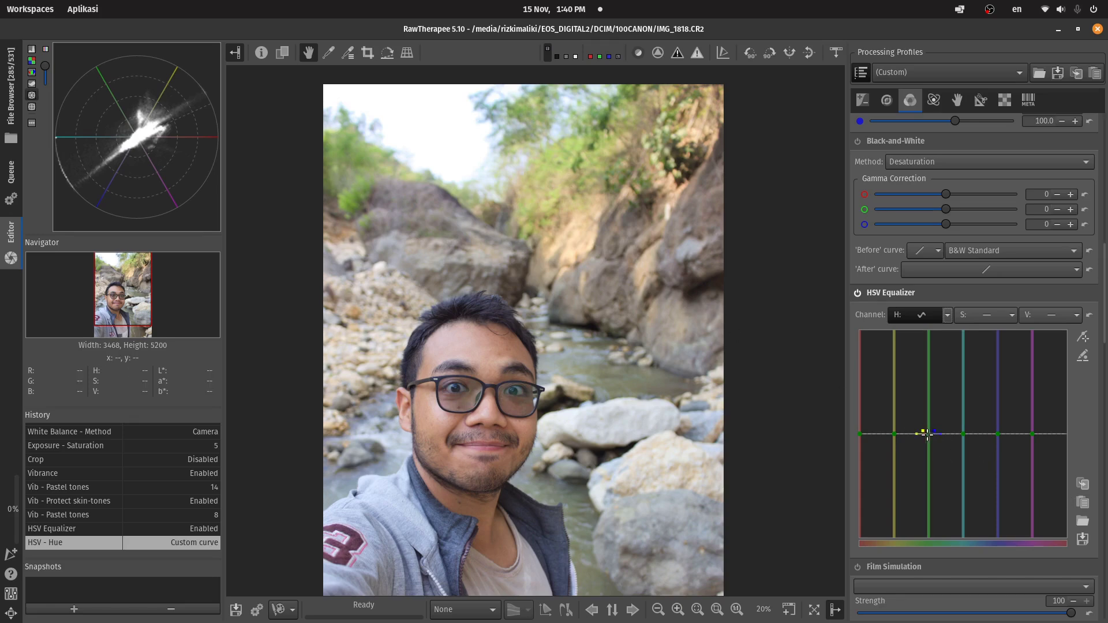
Step: Try lowering the hue curve's green and cyan points to shift the green foliage toward orange
{"action": "mouse_move", "coordinate": [930, 434]}
{"action": "left_mouse_down"}
{"action": "mouse_move", "coordinate": [927, 455]}
{"action": "mouse_move", "coordinate": [932, 377]}
{"action": "mouse_move", "coordinate": [931, 429]}
{"action": "left_mouse_up"}
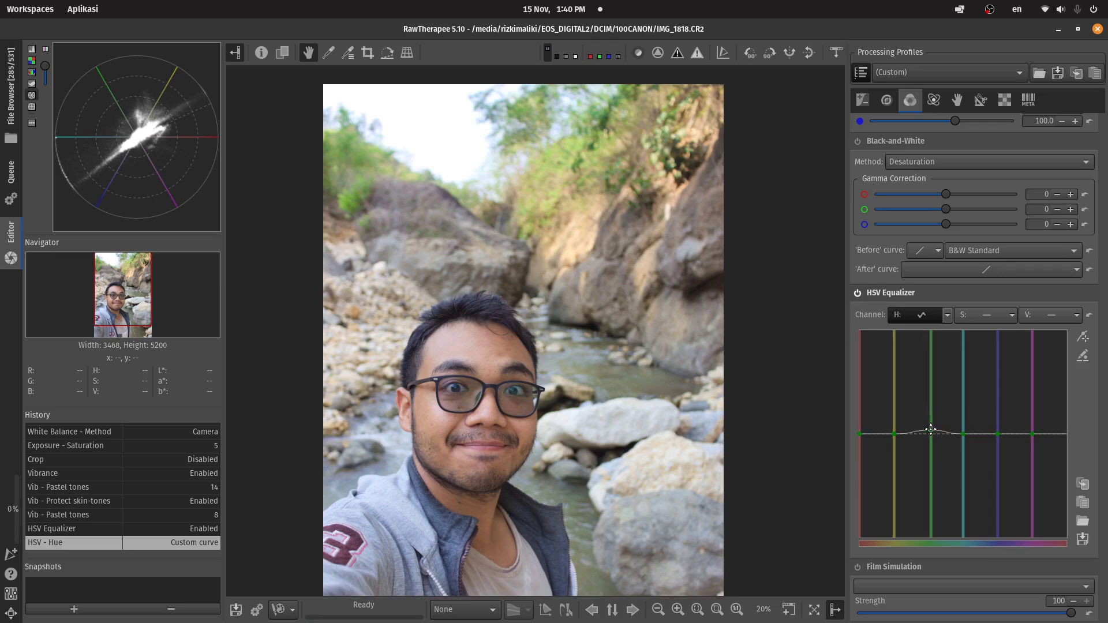
{"action": "left_click_drag", "start_coordinate": [930, 430], "coordinate": [882, 433]}
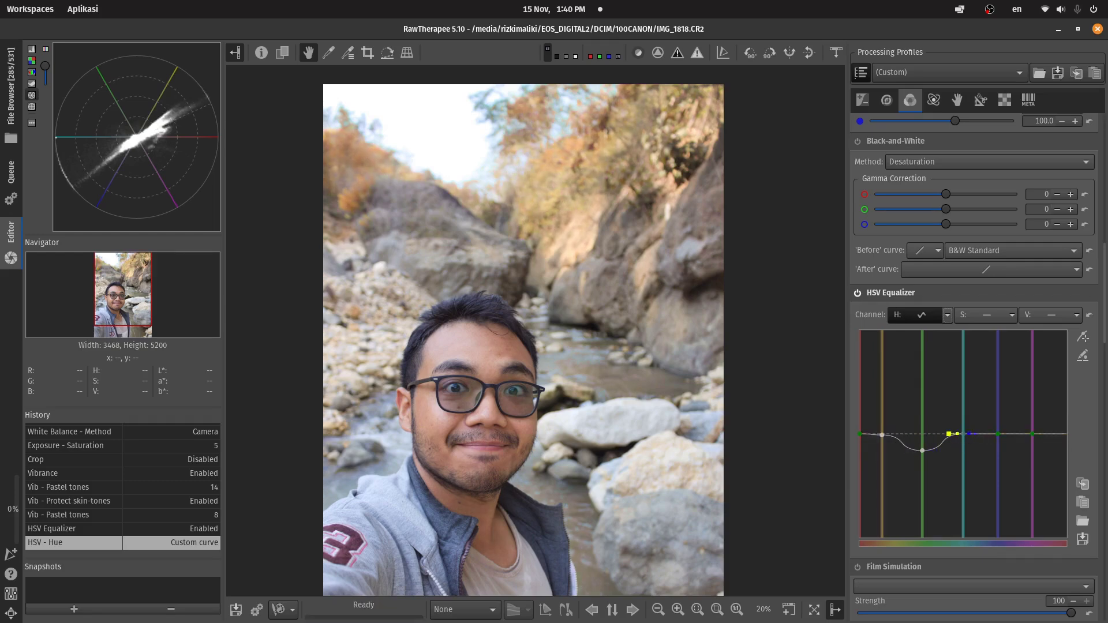
{"action": "left_click_drag", "start_coordinate": [965, 434], "coordinate": [979, 433]}
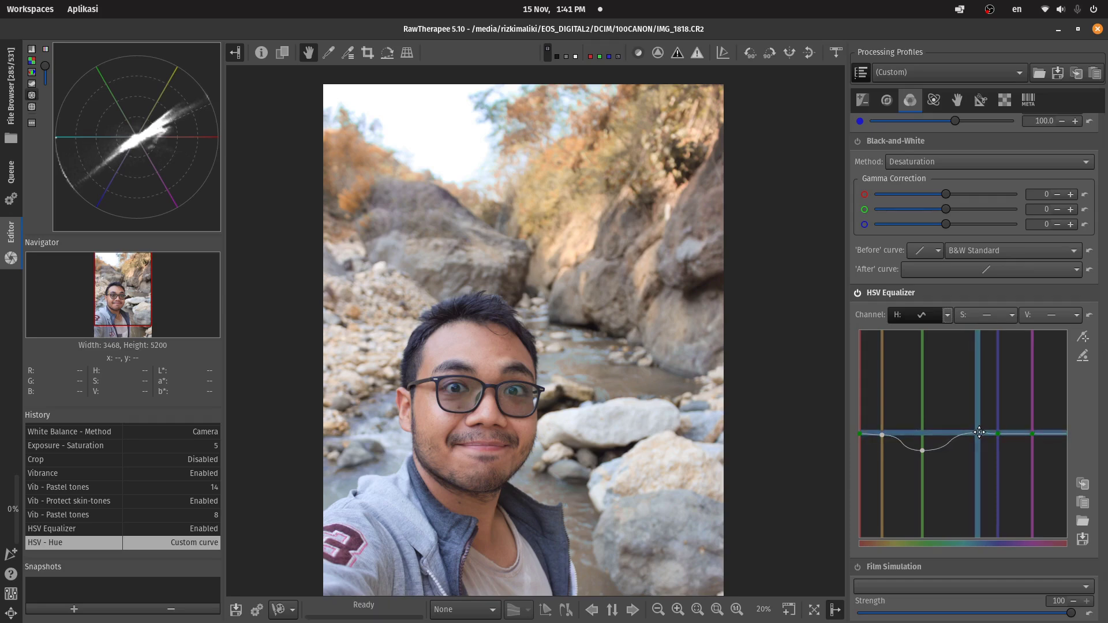
{"action": "left_click_drag", "start_coordinate": [979, 432], "coordinate": [976, 441]}
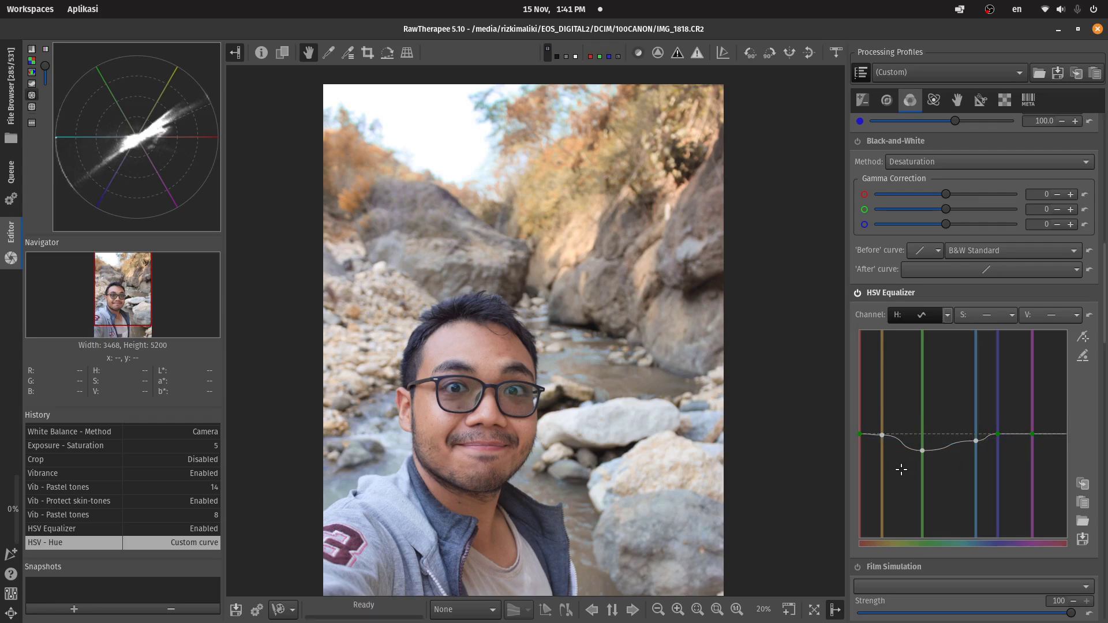
Step: Bring the hue curve's yellow and green points back to neutral and reset the whole curve
{"action": "mouse_move", "coordinate": [921, 448]}
{"action": "left_click_drag", "start_coordinate": [919, 449], "coordinate": [921, 450]}
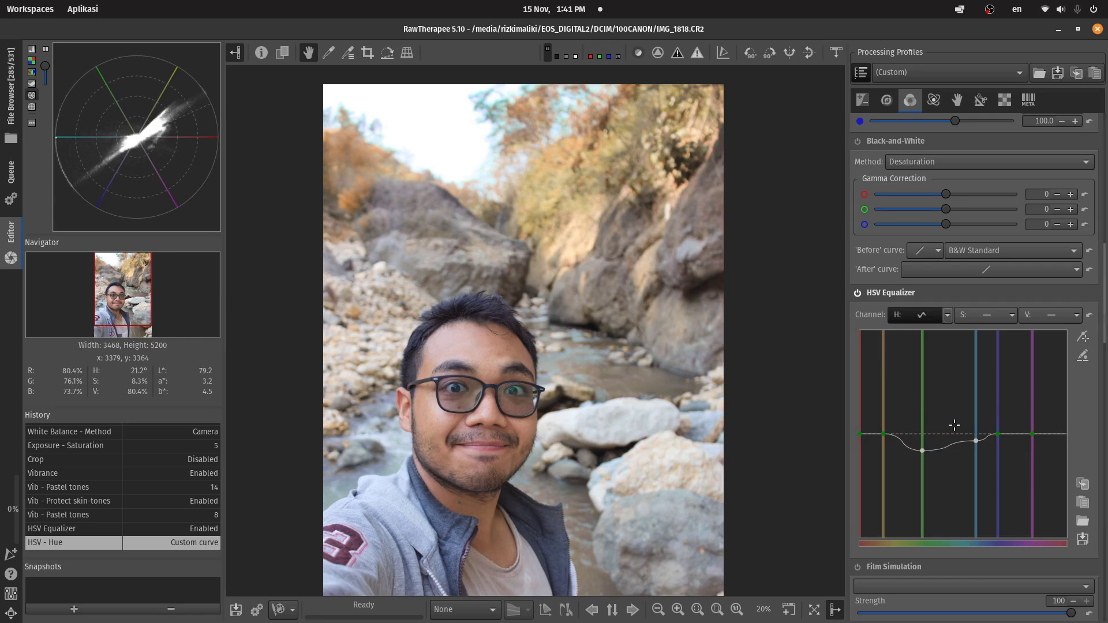
{"action": "mouse_move", "coordinate": [925, 450]}
{"action": "left_click_drag", "start_coordinate": [926, 451], "coordinate": [920, 433]}
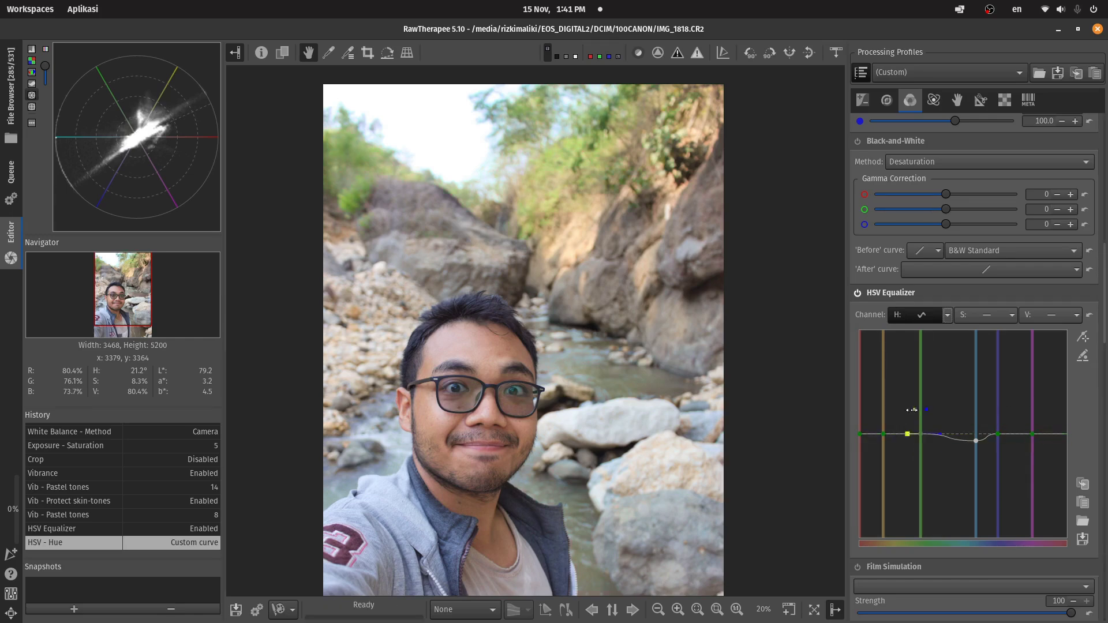
{"action": "left_click", "coordinate": [1089, 316]}
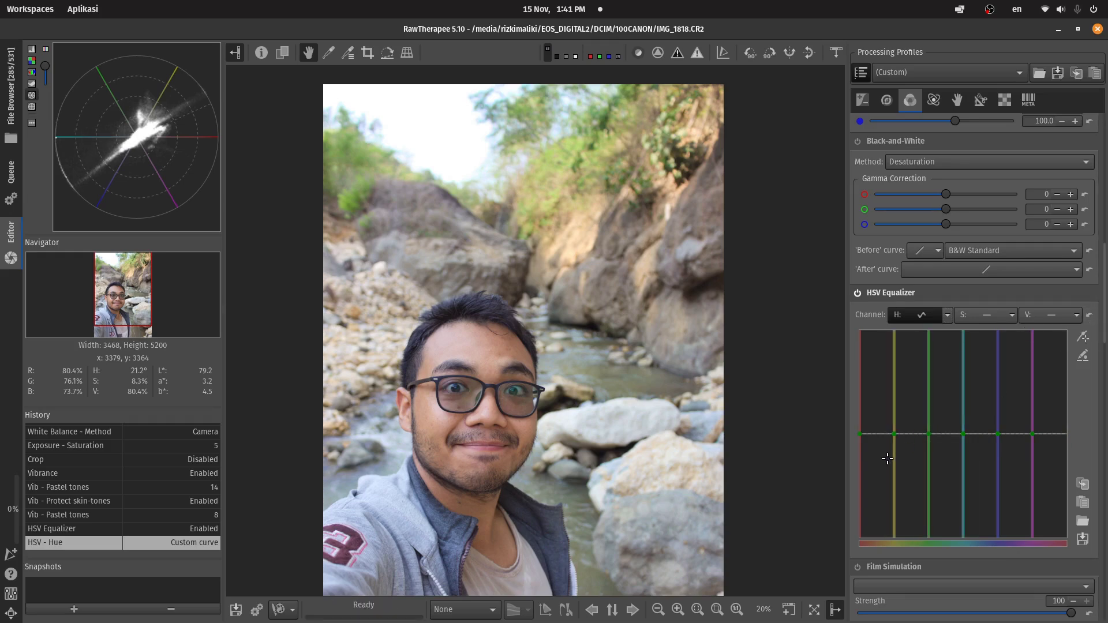
Step: Try shifting the skin's hue by sampling the forehead and moving a curve point at that hue, and reset the curve
{"action": "mouse_move", "coordinate": [930, 433]}
{"action": "left_click_drag", "start_coordinate": [896, 433], "coordinate": [842, 449]}
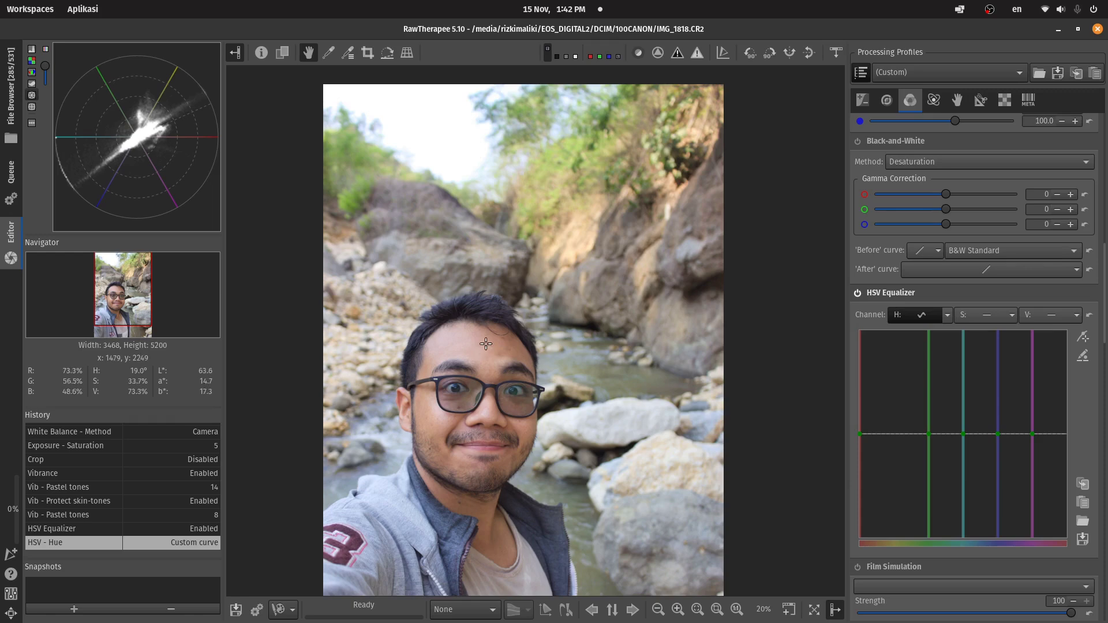
{"action": "left_click", "coordinate": [1082, 336]}
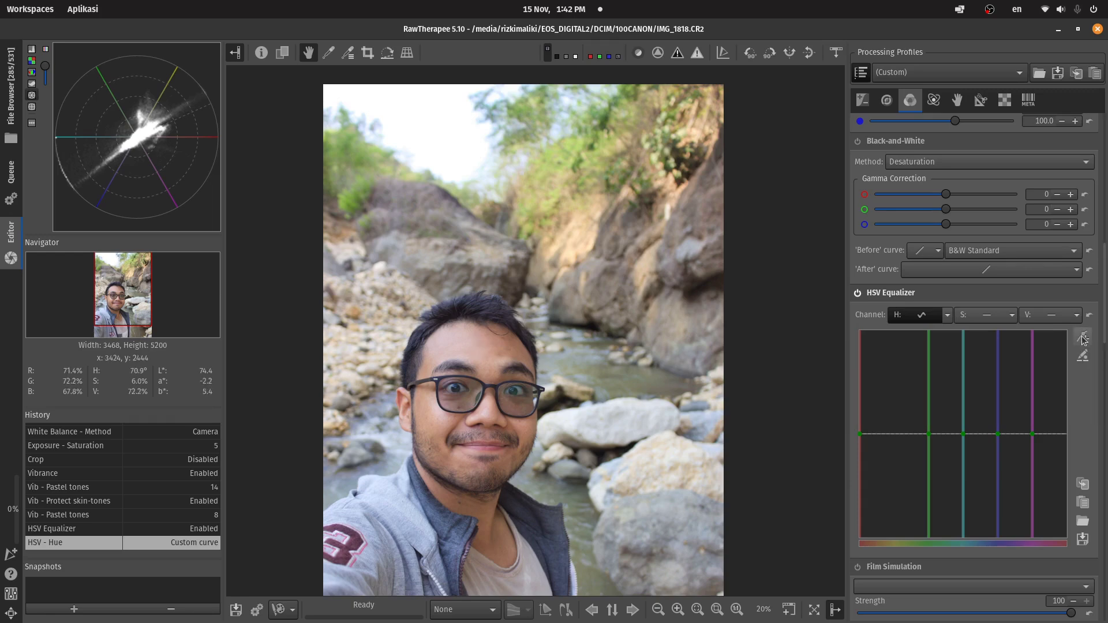
{"action": "left_click", "coordinate": [475, 345]}
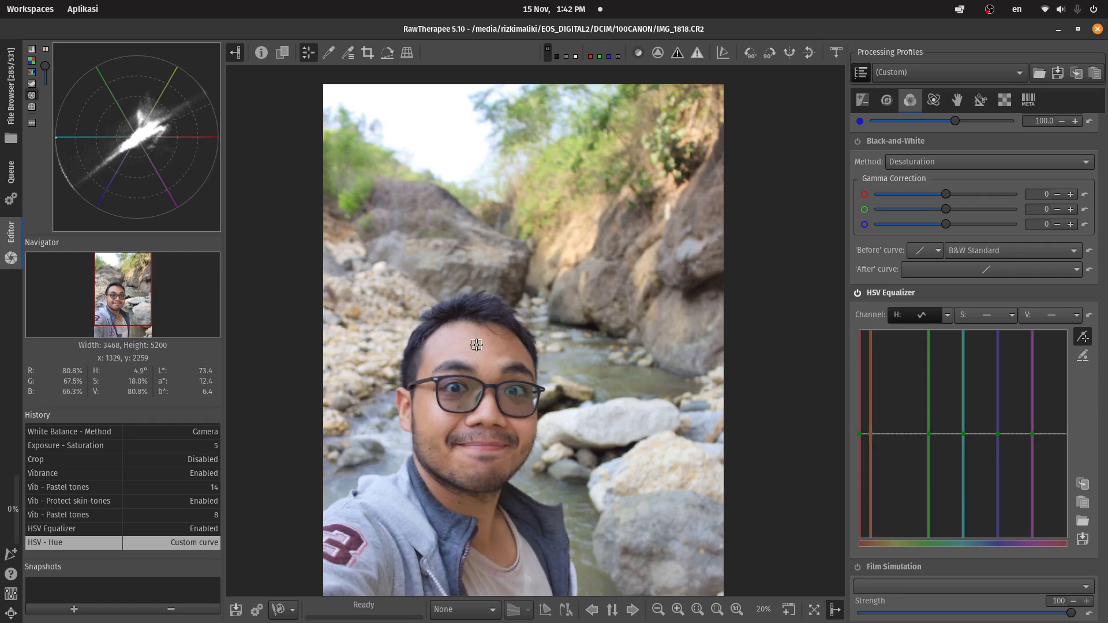
{"action": "left_click", "coordinate": [884, 434]}
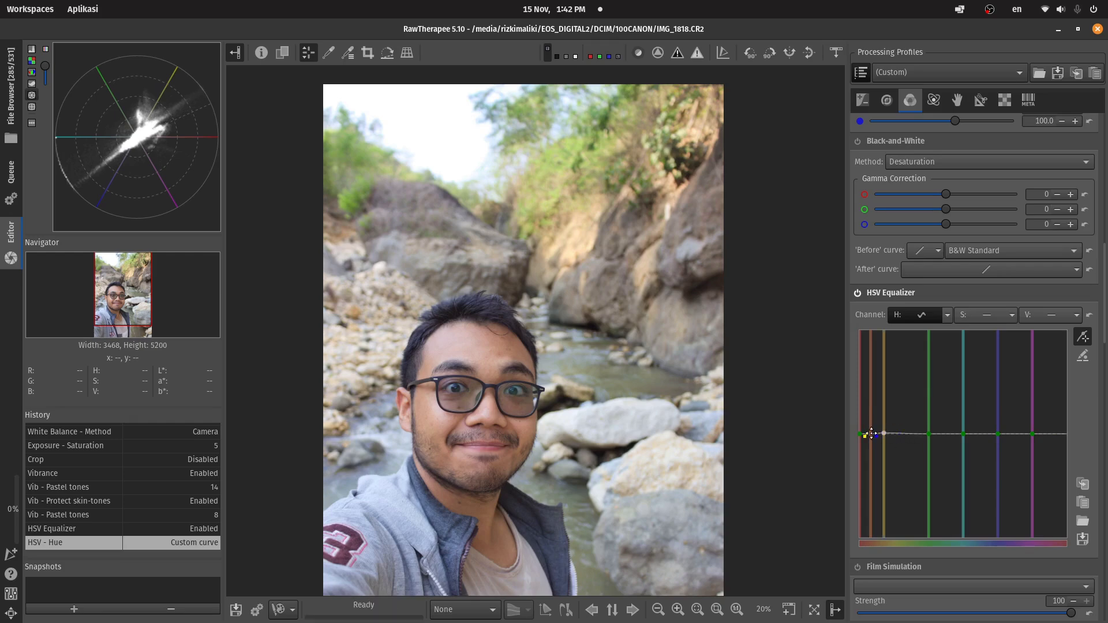
{"action": "mouse_move", "coordinate": [871, 434]}
{"action": "left_mouse_down"}
{"action": "mouse_move", "coordinate": [871, 420]}
{"action": "mouse_move", "coordinate": [869, 452]}
{"action": "mouse_move", "coordinate": [869, 430]}
{"action": "mouse_move", "coordinate": [869, 440]}
{"action": "left_mouse_up"}
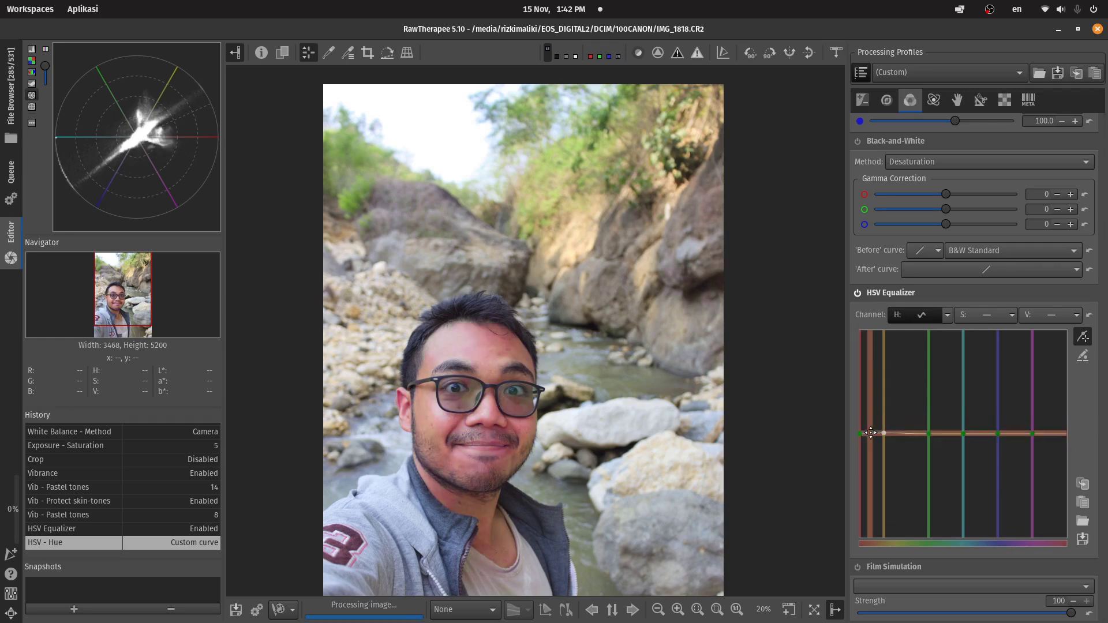
{"action": "left_click", "coordinate": [1088, 314]}
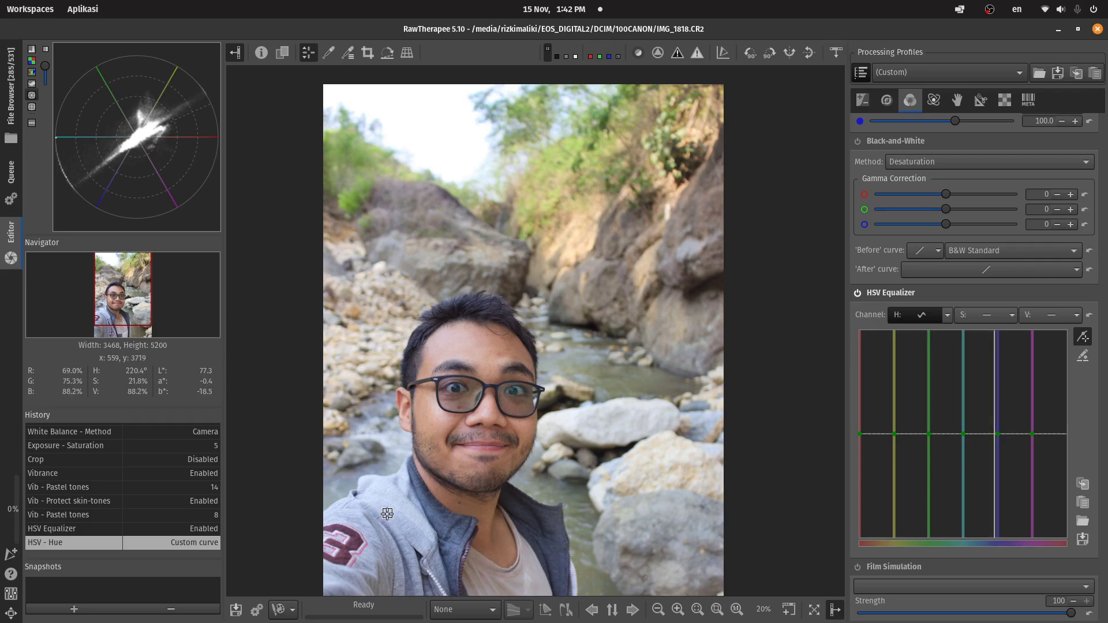
Step: Try shifting the blue hue sampled from the jacket on the hue curve, and reset the curve
{"action": "left_click", "coordinate": [1082, 337]}
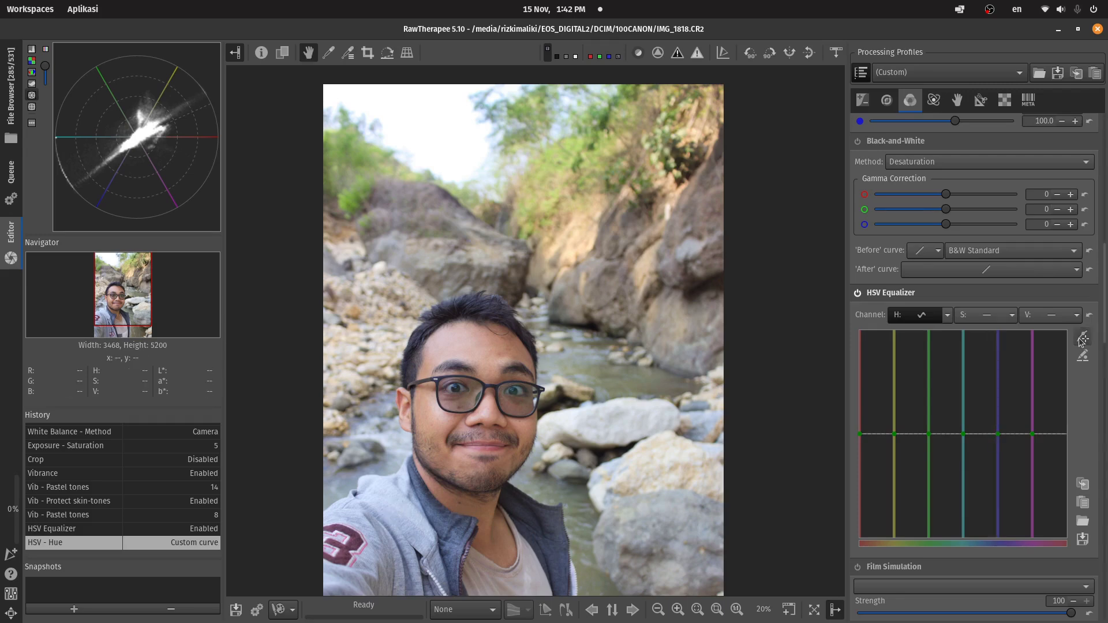
{"action": "left_click", "coordinate": [381, 511]}
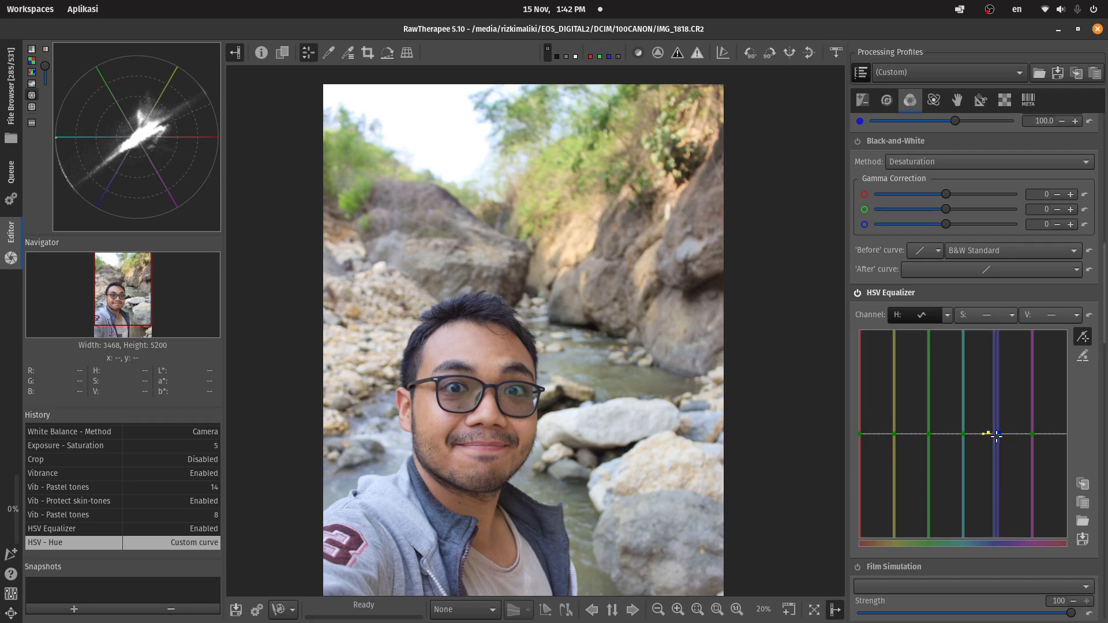
{"action": "left_click_drag", "start_coordinate": [993, 433], "coordinate": [990, 323]}
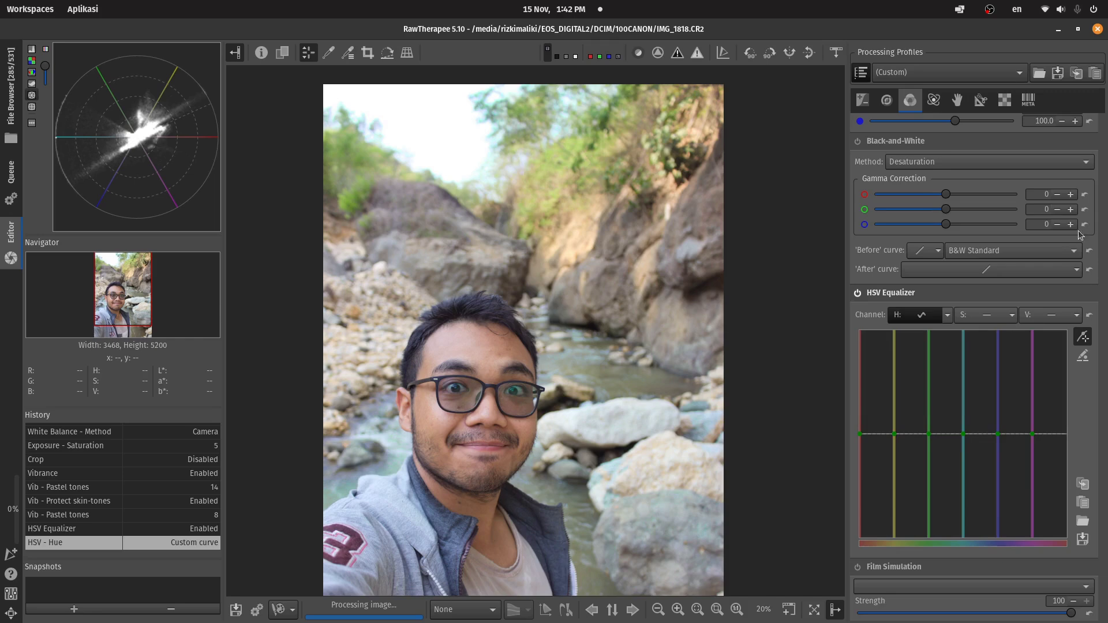
Step: Lower the green point of the hue curve slightly to shift the foliage toward yellow
{"action": "left_click_drag", "start_coordinate": [965, 431], "coordinate": [1106, 452]}
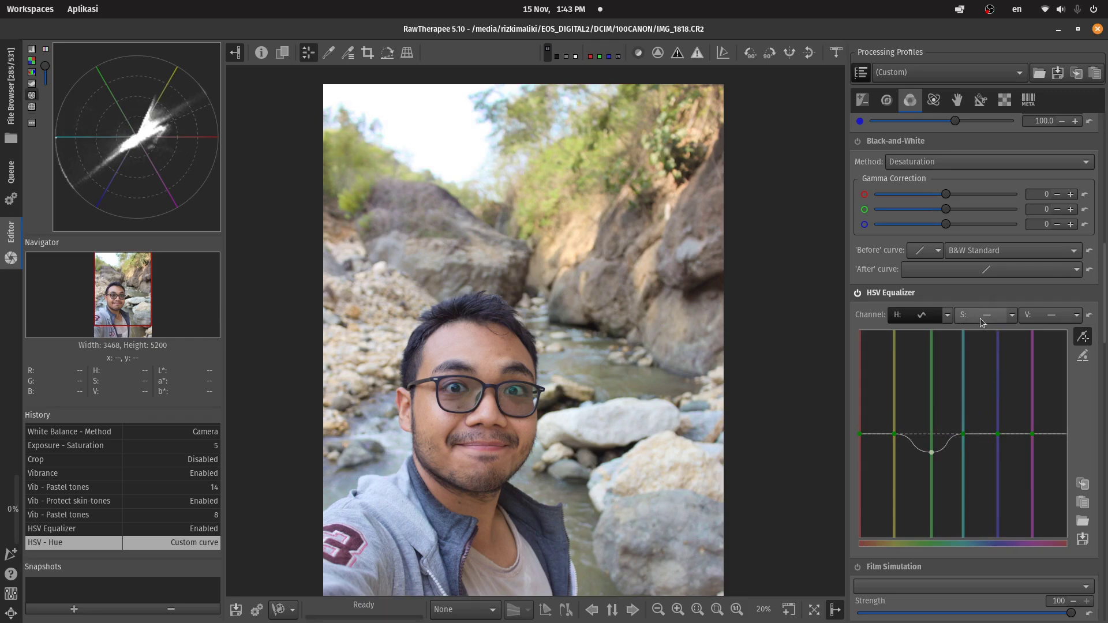
Step: Switch the HSV saturation channel to Equalizer and raise the curve's green point strongly and its yellow point moderately
{"action": "left_click", "coordinate": [1013, 316]}
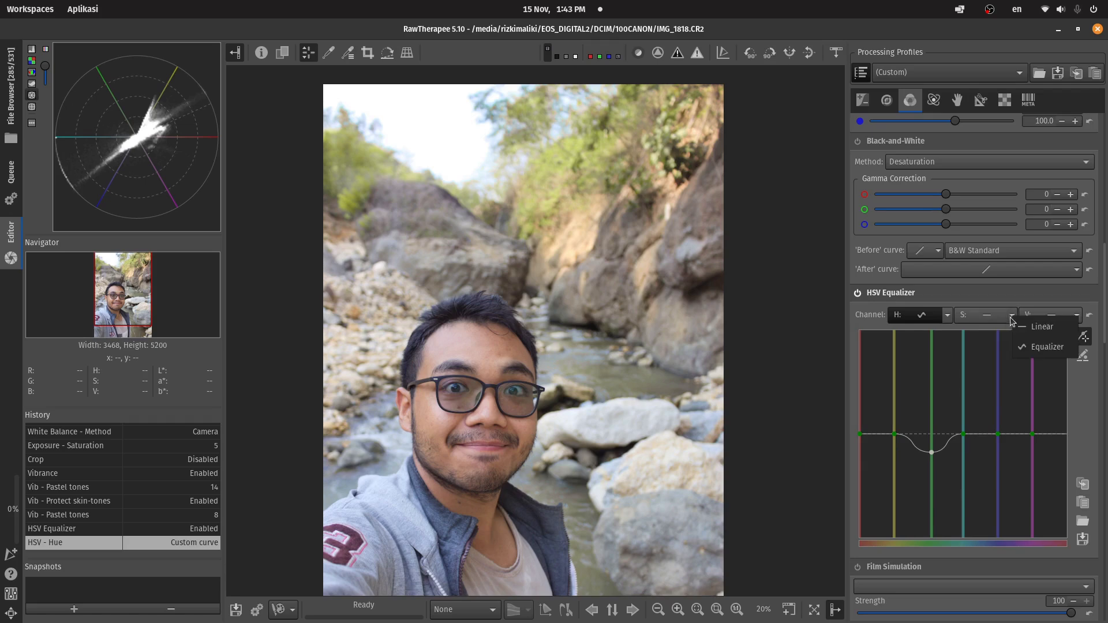
{"action": "left_click", "coordinate": [1051, 351]}
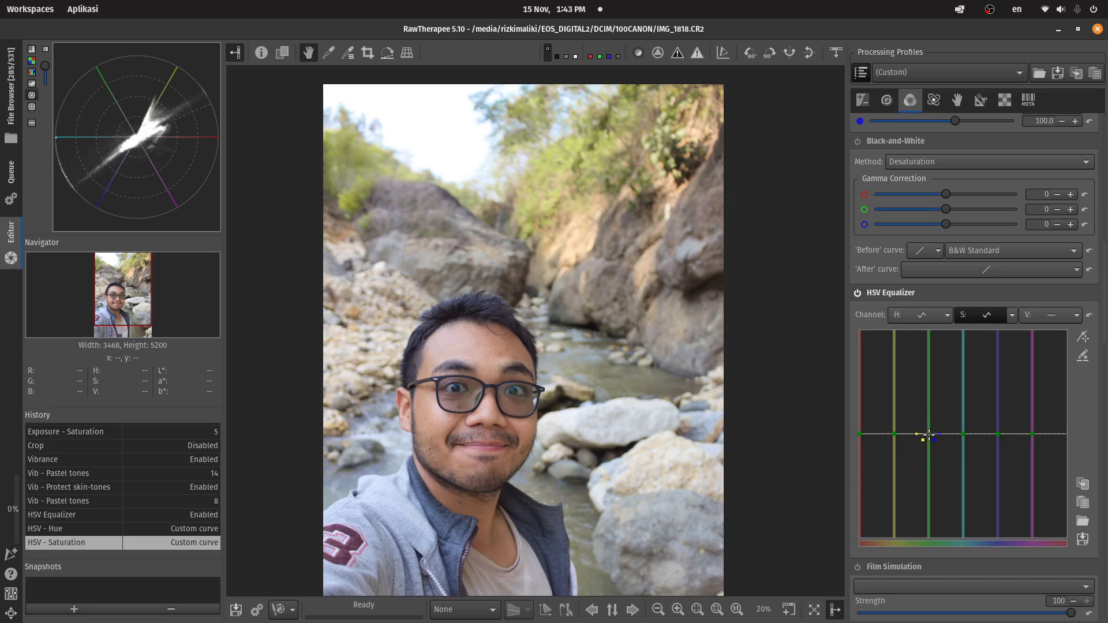
{"action": "left_click_drag", "start_coordinate": [929, 433], "coordinate": [925, 366]}
{"action": "left_click_drag", "start_coordinate": [899, 404], "coordinate": [896, 412]}
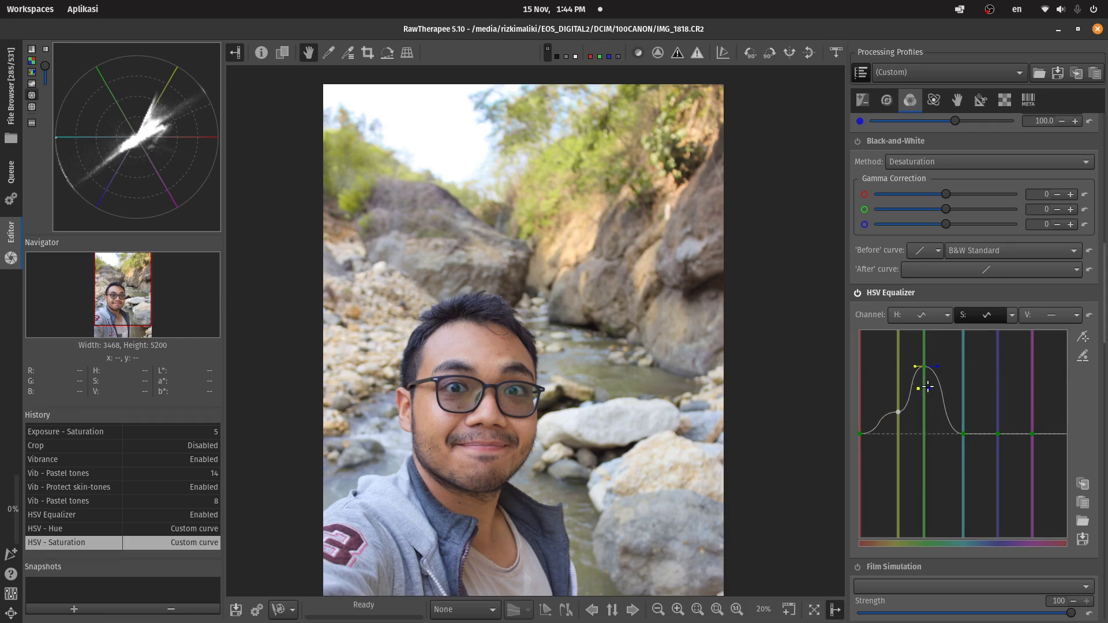
Step: Lower the saturation curve's green and yellow points below neutral, raise its blue point, and compare the photo with the equalizer toggled
{"action": "left_click_drag", "start_coordinate": [925, 368], "coordinate": [920, 484]}
{"action": "left_click_drag", "start_coordinate": [898, 412], "coordinate": [889, 442]}
{"action": "left_click_drag", "start_coordinate": [920, 372], "coordinate": [914, 463]}
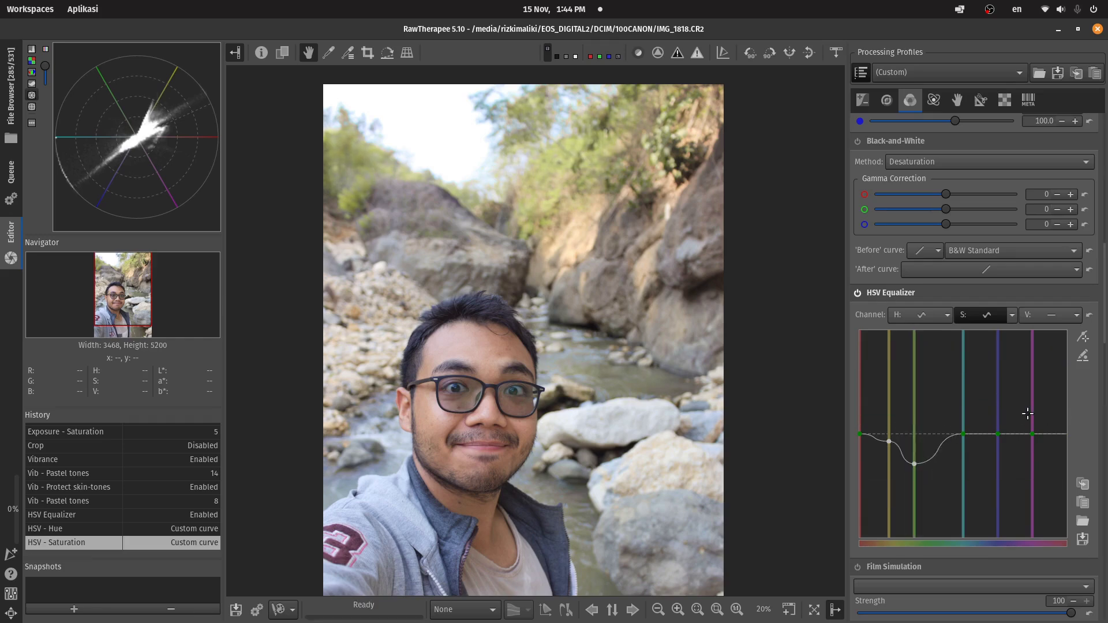
{"action": "left_click_drag", "start_coordinate": [997, 434], "coordinate": [986, 411]}
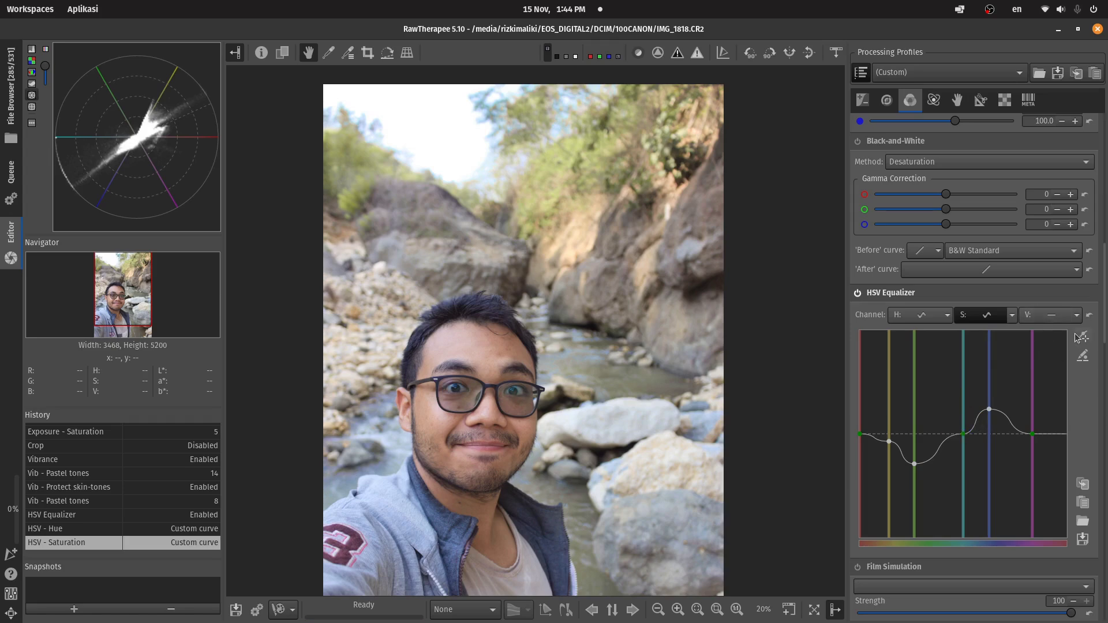
{"action": "left_click", "coordinate": [857, 293]}
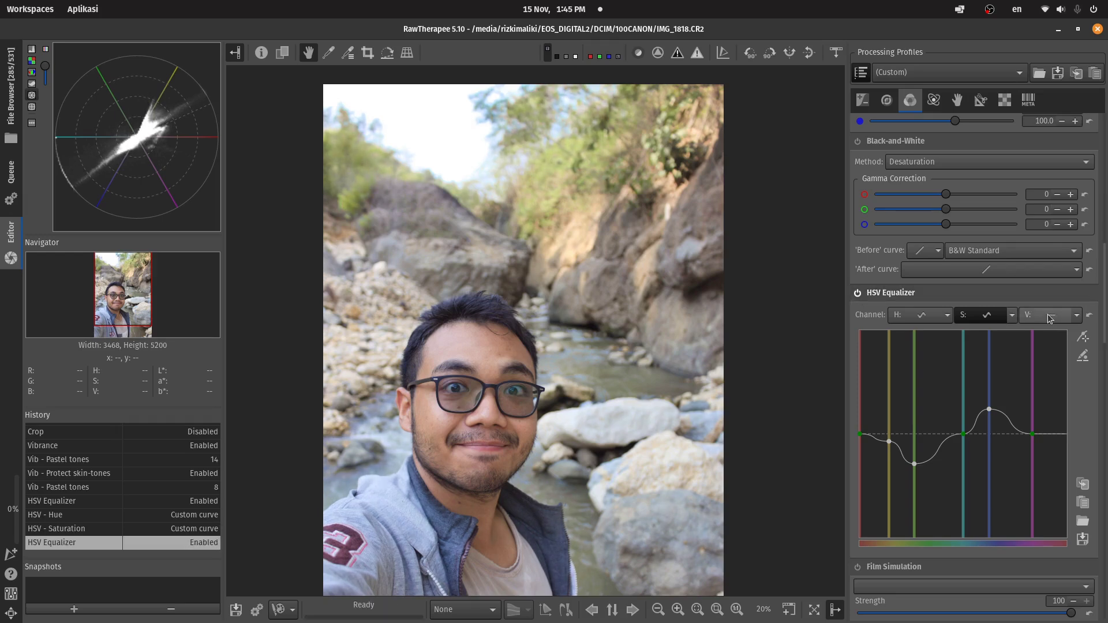
Step: Switch the HSV value channel to Equalizer and shape its curve with a clearly lowered green point and a slightly lowered yellow point
{"action": "left_click", "coordinate": [1077, 316]}
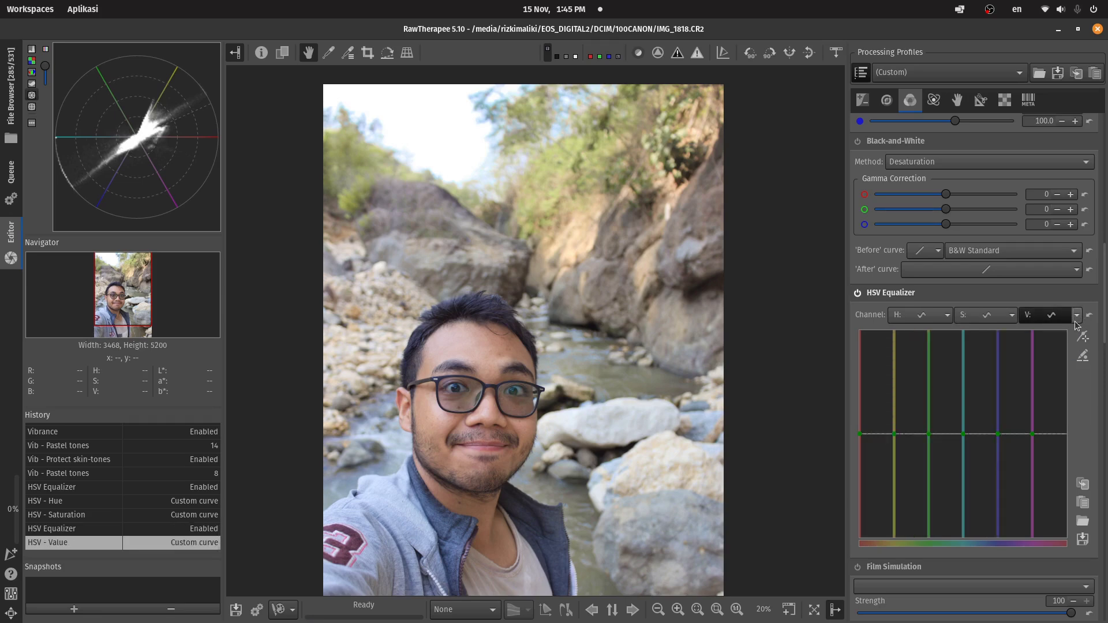
{"action": "left_click", "coordinate": [1076, 316]}
{"action": "left_click", "coordinate": [1068, 349]}
{"action": "left_click_drag", "start_coordinate": [929, 434], "coordinate": [931, 399]}
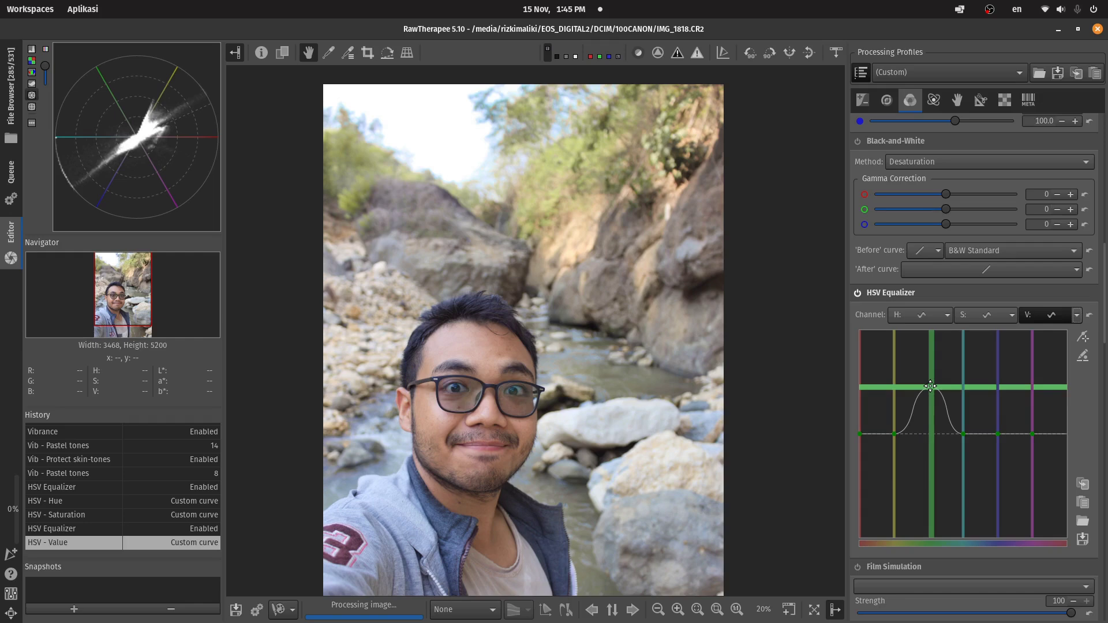
{"action": "left_click_drag", "start_coordinate": [894, 434], "coordinate": [893, 471]}
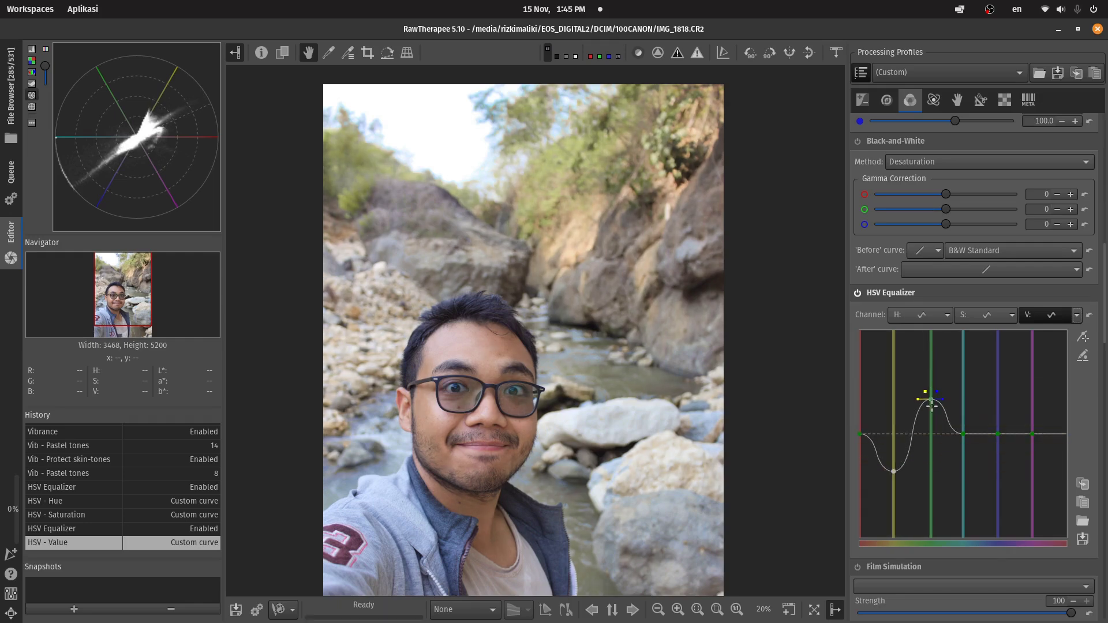
{"action": "left_click_drag", "start_coordinate": [931, 407], "coordinate": [893, 439]}
Step: Enable Film Simulation and try the HaldCLUT looks vertopal.com_mcpro24fps_mSLog100_sRGB_3D_32 and 16b950903cc4442c9b55cb7afa609690
{"action": "scroll", "coordinate": [894, 314], "scroll_direction": "down", "scroll_amount": 3}
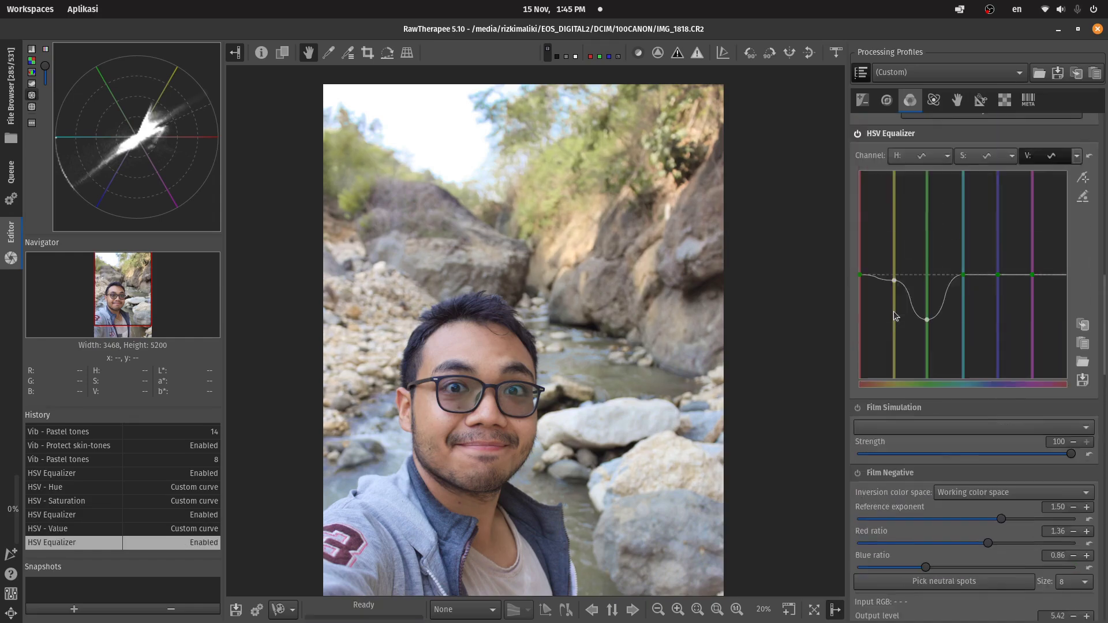
{"action": "scroll", "coordinate": [893, 314], "scroll_direction": "up", "scroll_amount": 3}
{"action": "scroll", "coordinate": [1004, 341], "scroll_direction": "down", "scroll_amount": 3}
{"action": "left_click", "coordinate": [866, 410]}
{"action": "left_click", "coordinate": [900, 427]}
{"action": "left_click", "coordinate": [933, 410]}
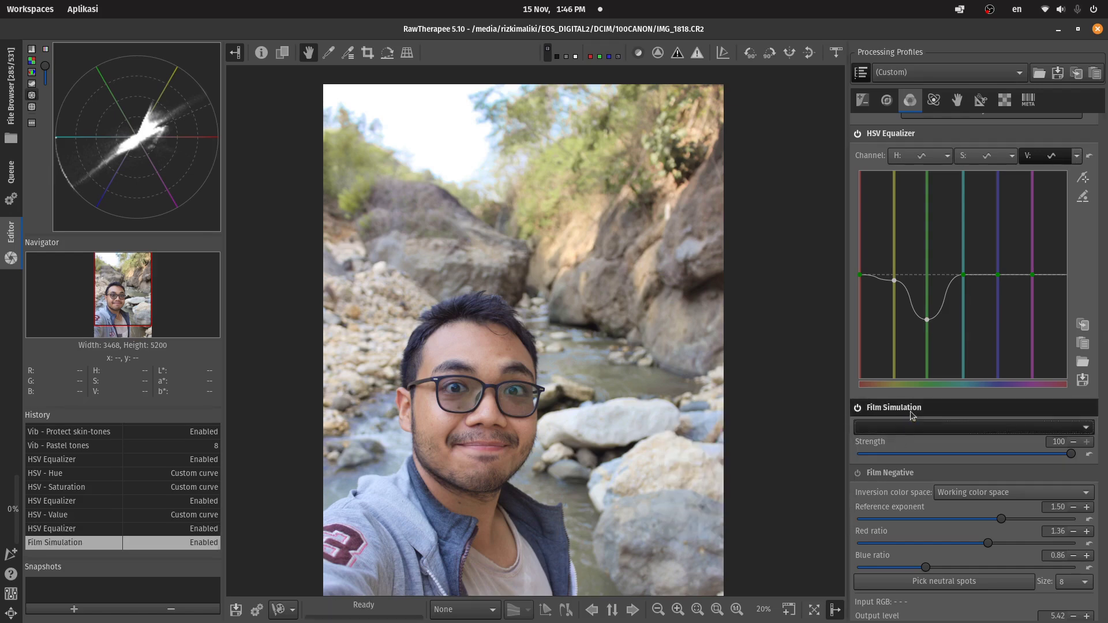
{"action": "left_click", "coordinate": [949, 427]}
{"action": "mouse_move", "coordinate": [949, 427]}
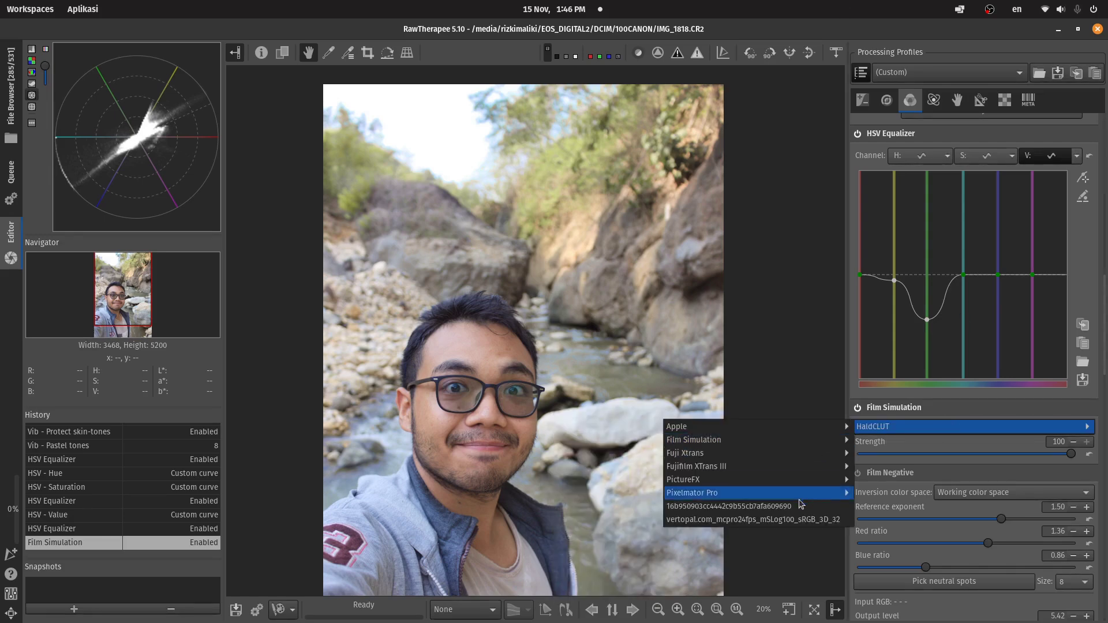
{"action": "left_click", "coordinate": [802, 519]}
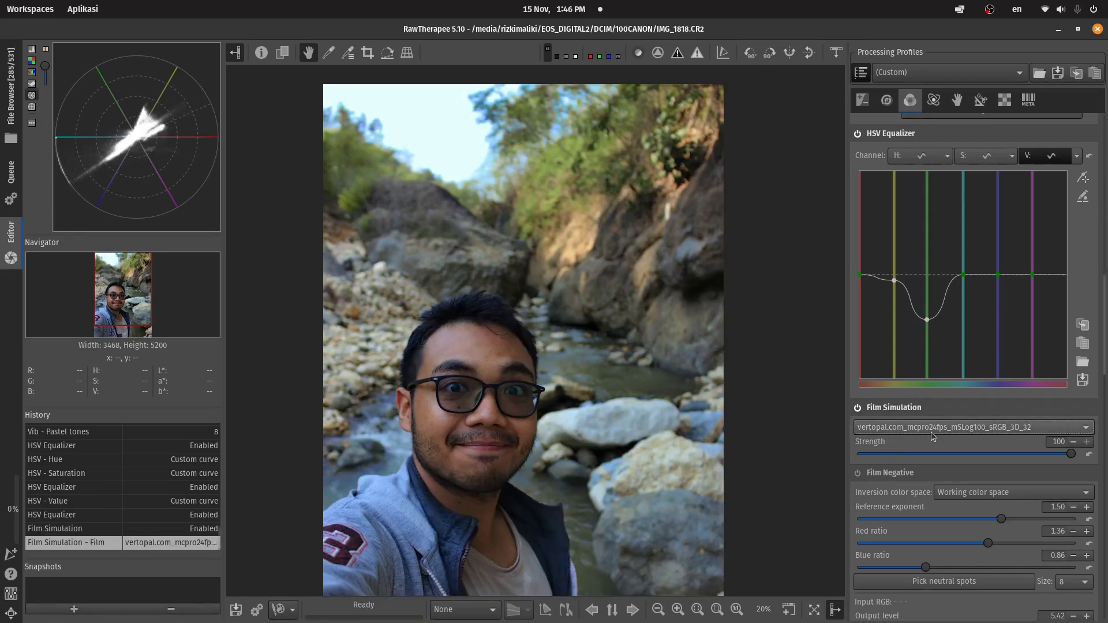
{"action": "left_click", "coordinate": [933, 432]}
{"action": "left_click", "coordinate": [796, 511]}
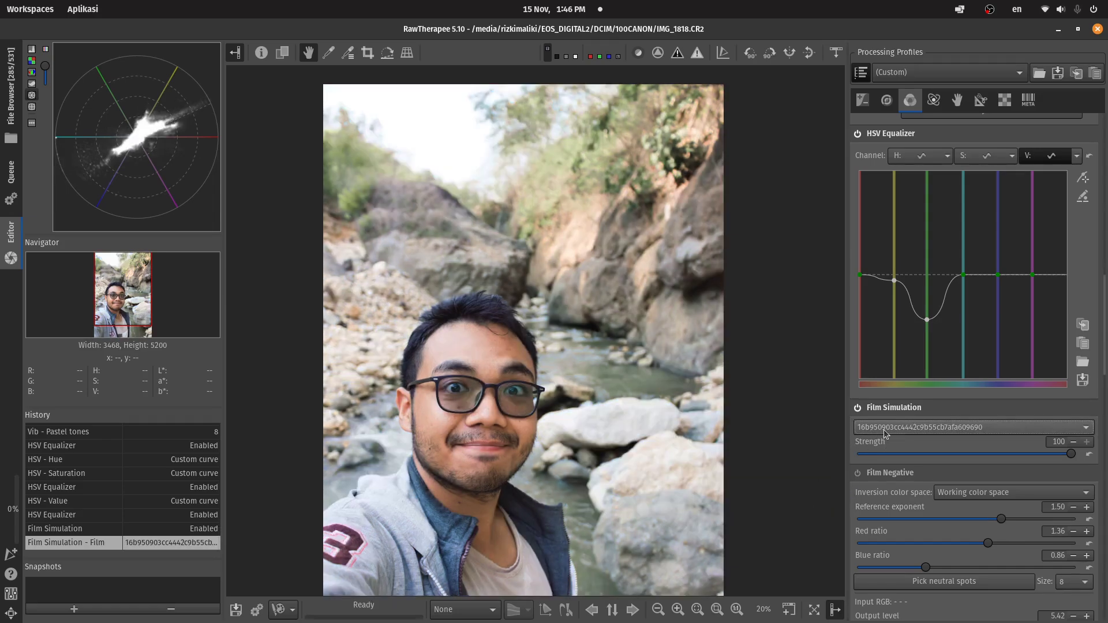
Step: Try the Polaroid 690 Warm 1 -- colour film look and cycle through its variants up to Polaroid 690 Warm 4 +
{"action": "left_click", "coordinate": [886, 434]}
{"action": "mouse_move", "coordinate": [887, 434]}
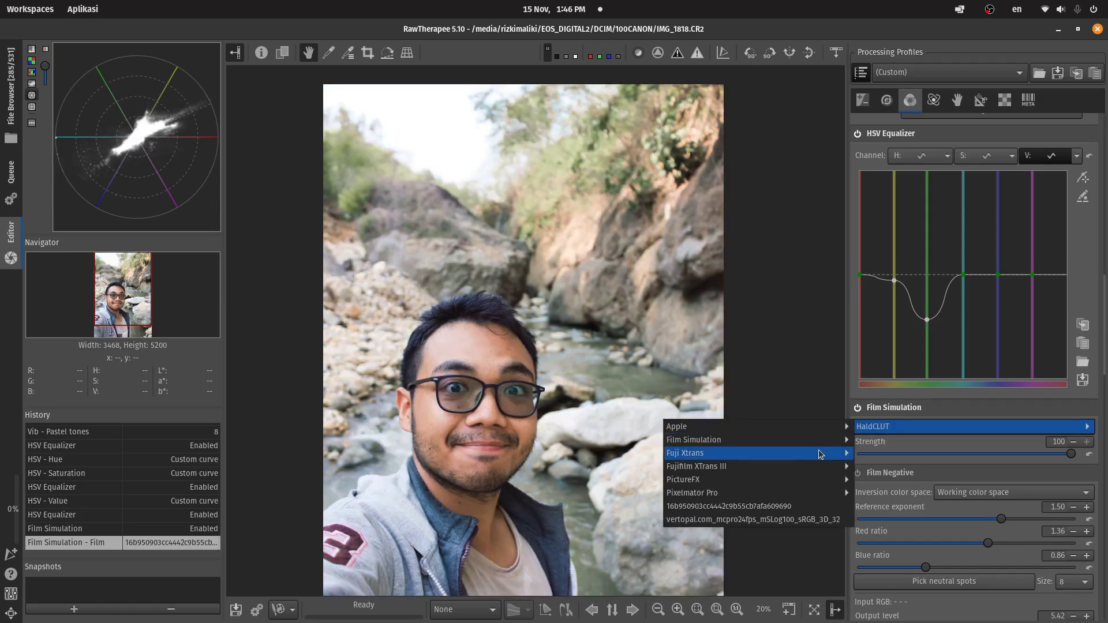
{"action": "mouse_move", "coordinate": [750, 440]}
{"action": "mouse_move", "coordinate": [629, 453]}
{"action": "mouse_move", "coordinate": [584, 466]}
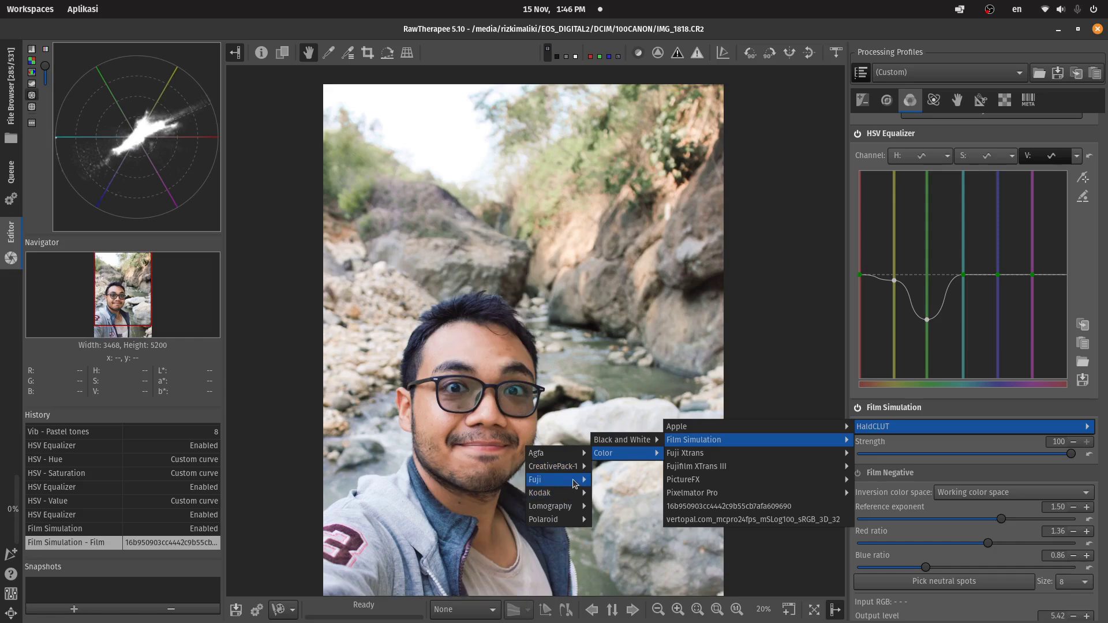
{"action": "mouse_move", "coordinate": [560, 521]}
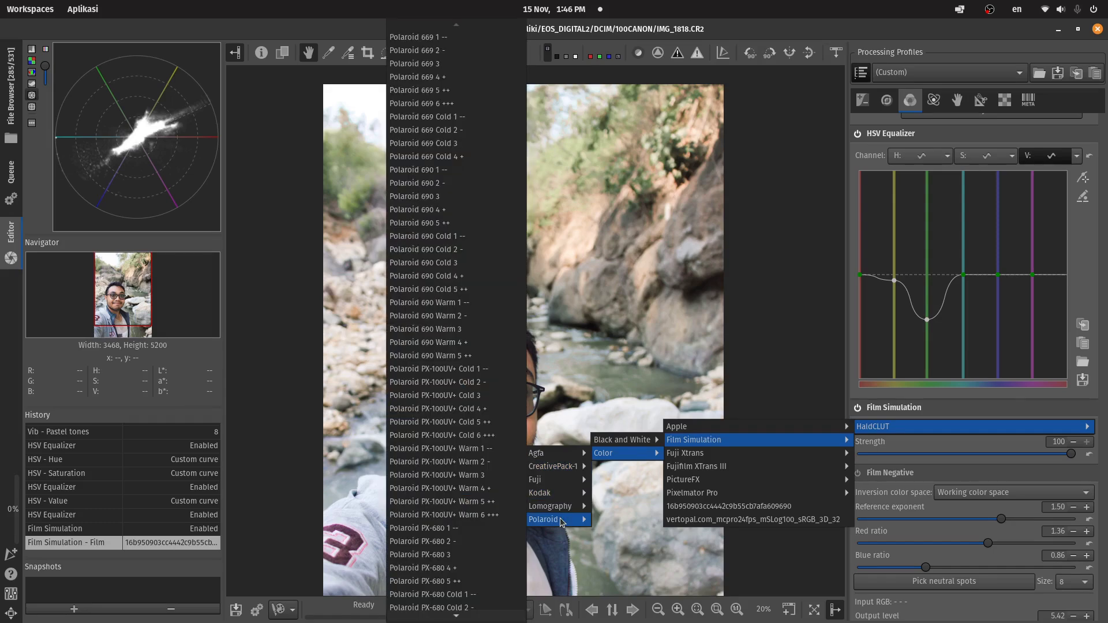
{"action": "left_click", "coordinate": [473, 279]}
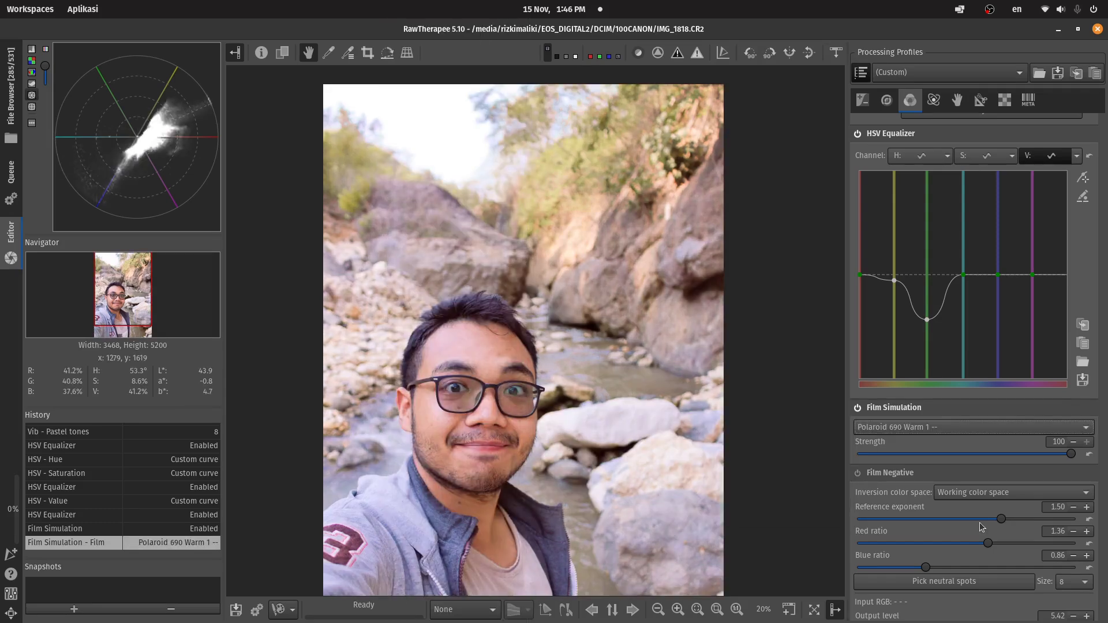
{"action": "key", "text": "Down"}
{"action": "key", "text": "Down"}
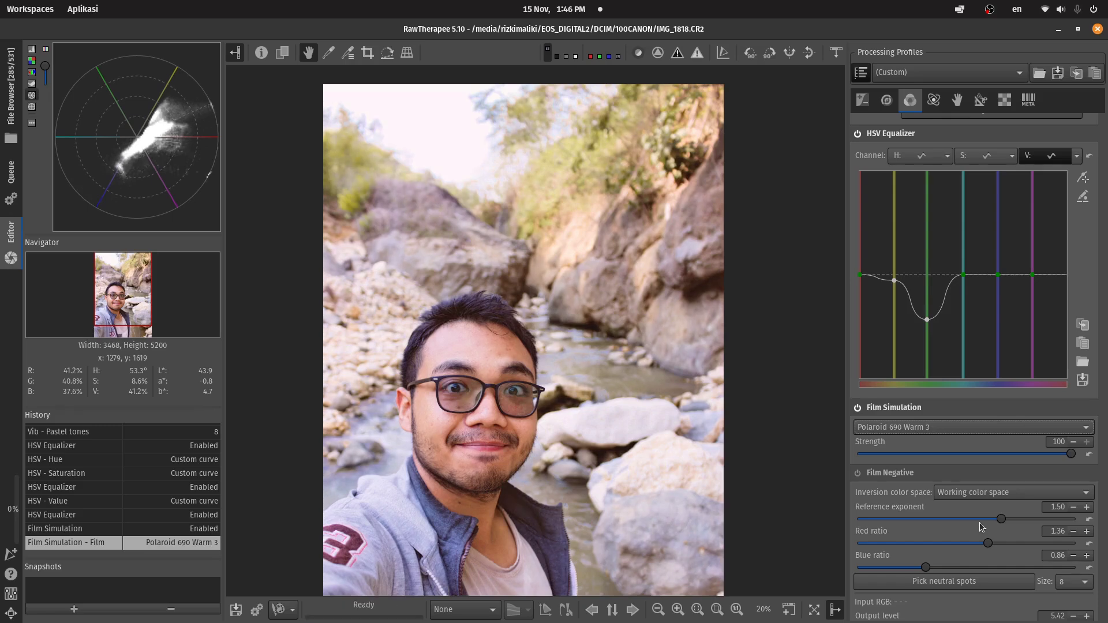
{"action": "key", "text": "Down"}
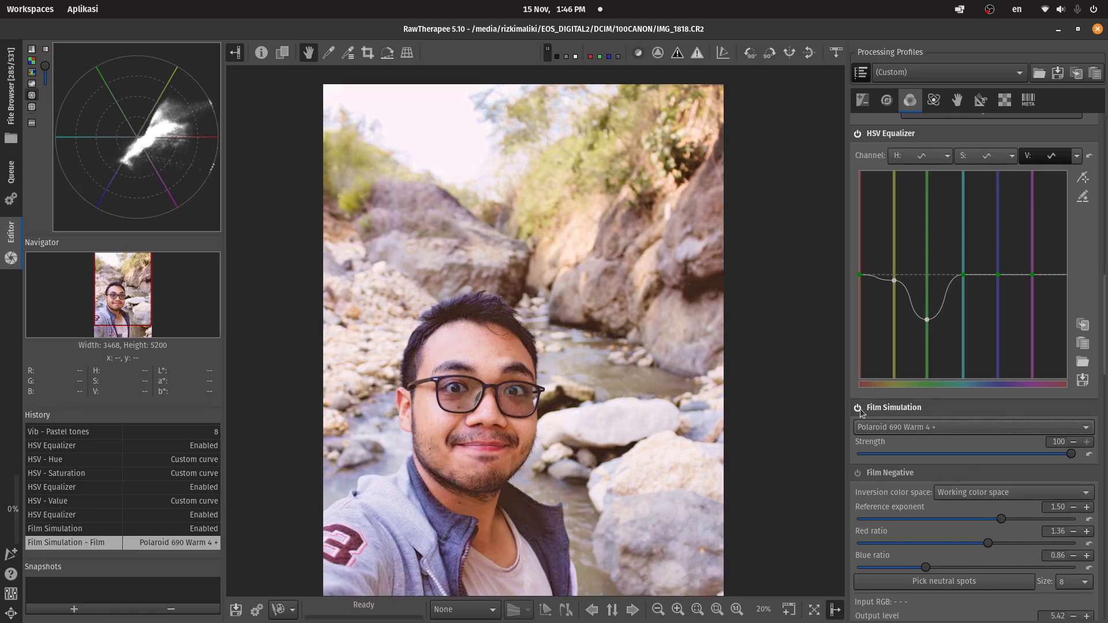
Step: Try the Agfa Vista 200 and Anime film looks and turn Film Simulation off
{"action": "left_click", "coordinate": [905, 428]}
{"action": "mouse_move", "coordinate": [906, 428]}
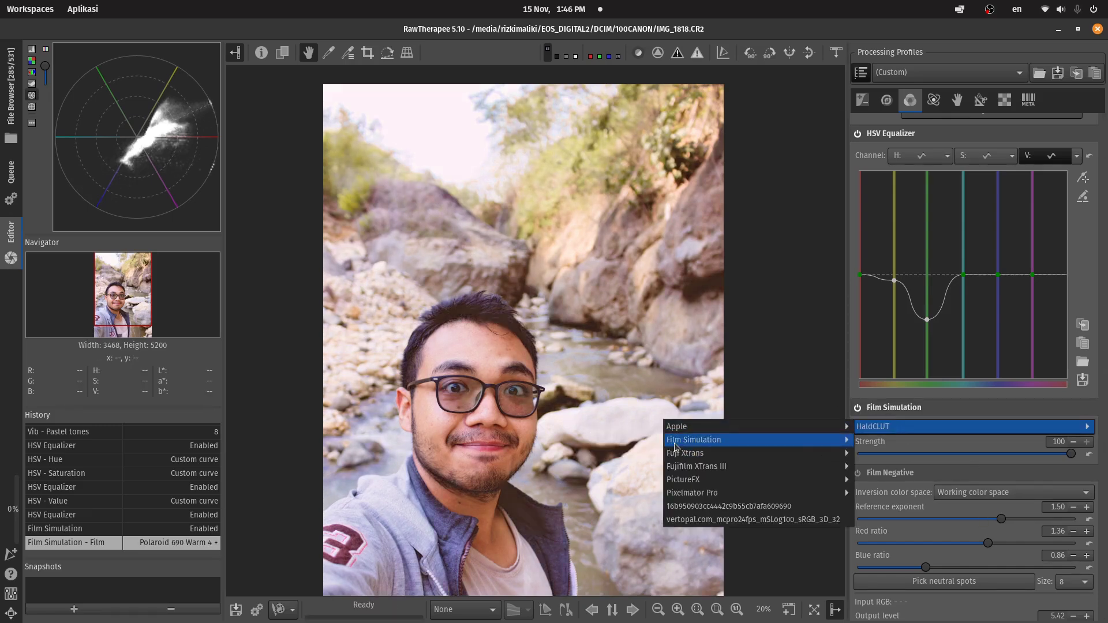
{"action": "mouse_move", "coordinate": [675, 446]}
{"action": "mouse_move", "coordinate": [638, 455]}
{"action": "mouse_move", "coordinate": [554, 460]}
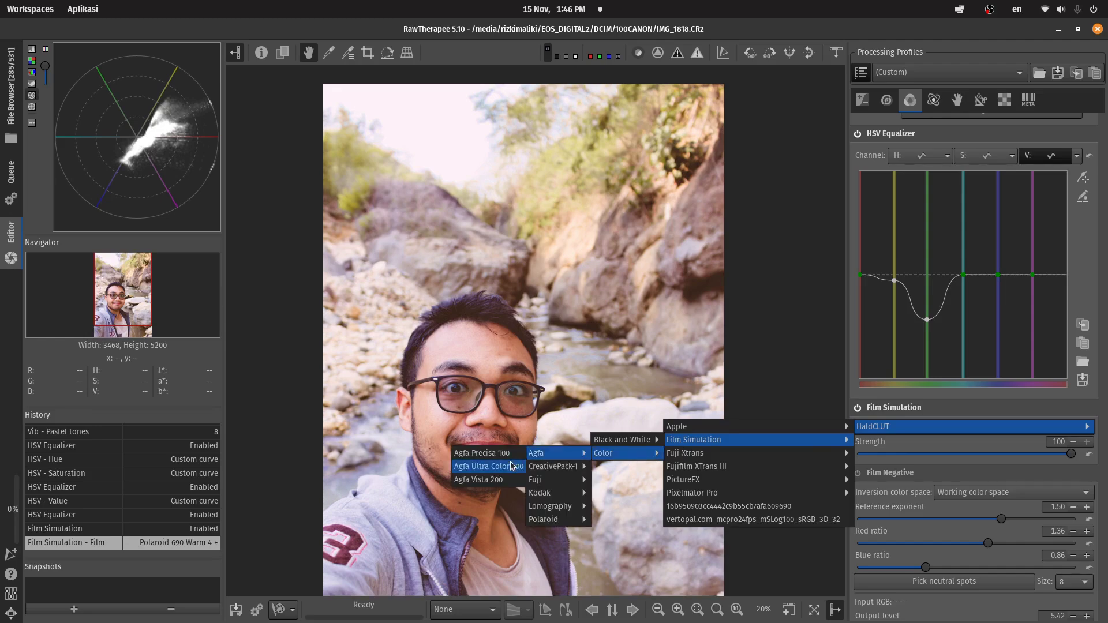
{"action": "left_click", "coordinate": [487, 480]}
{"action": "scroll", "coordinate": [859, 416], "scroll_direction": "down", "scroll_amount": 1}
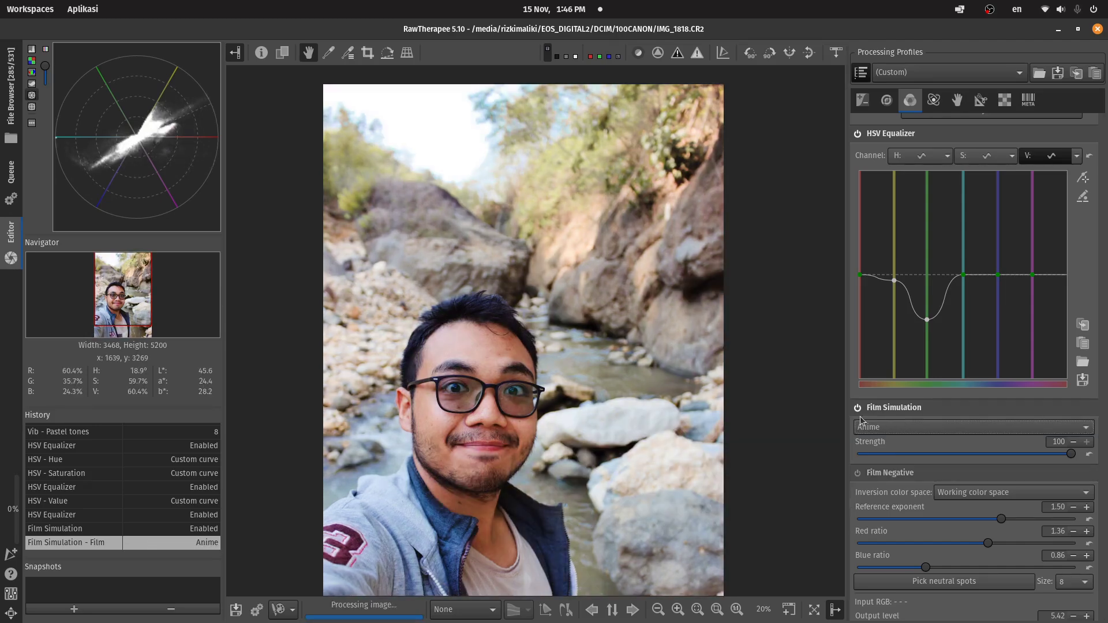
{"action": "left_click", "coordinate": [855, 411]}
{"action": "scroll", "coordinate": [926, 412], "scroll_direction": "up", "scroll_amount": 5}
{"action": "scroll", "coordinate": [925, 410], "scroll_direction": "down", "scroll_amount": 3}
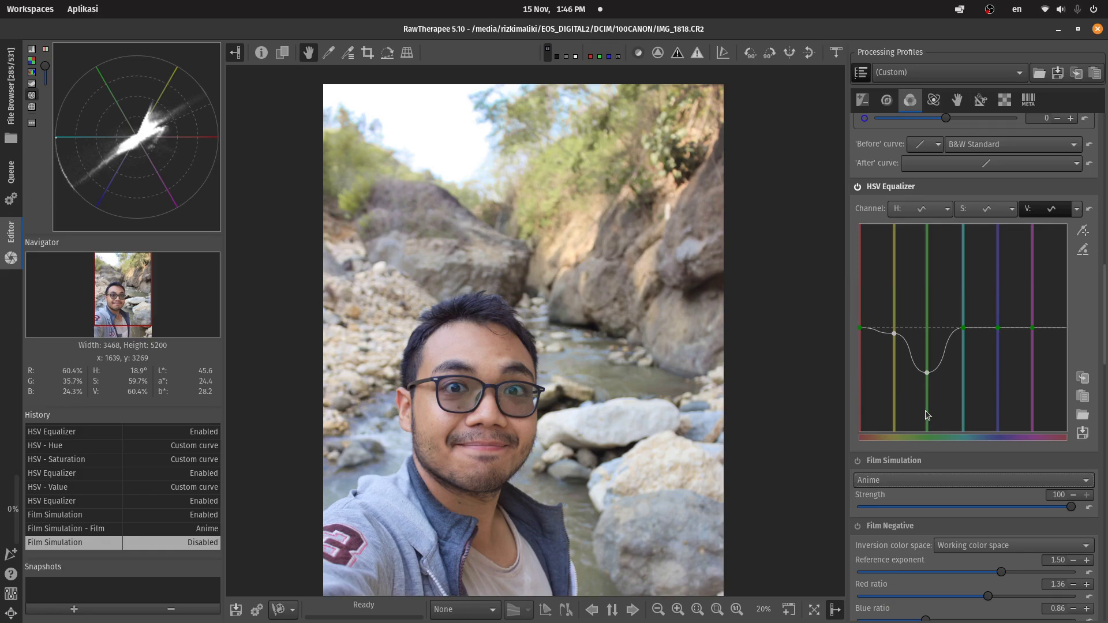
Step: Show the detail tools and examine the sharpness and noise around the face at up to 100% magnification
{"action": "scroll", "coordinate": [925, 410], "scroll_direction": "up", "scroll_amount": 6}
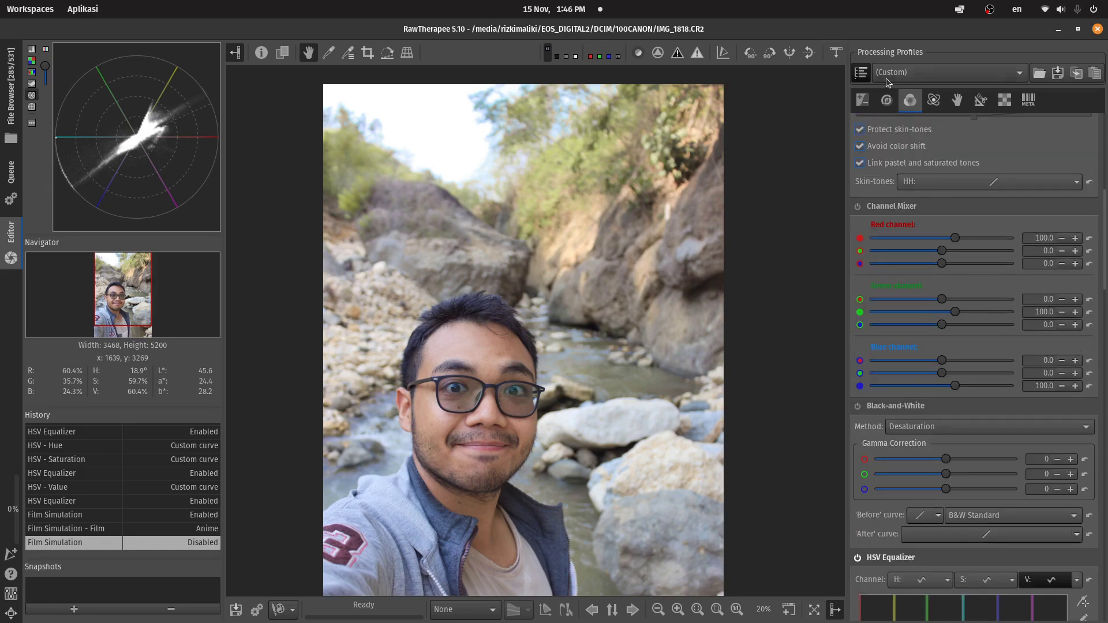
{"action": "left_click", "coordinate": [886, 101]}
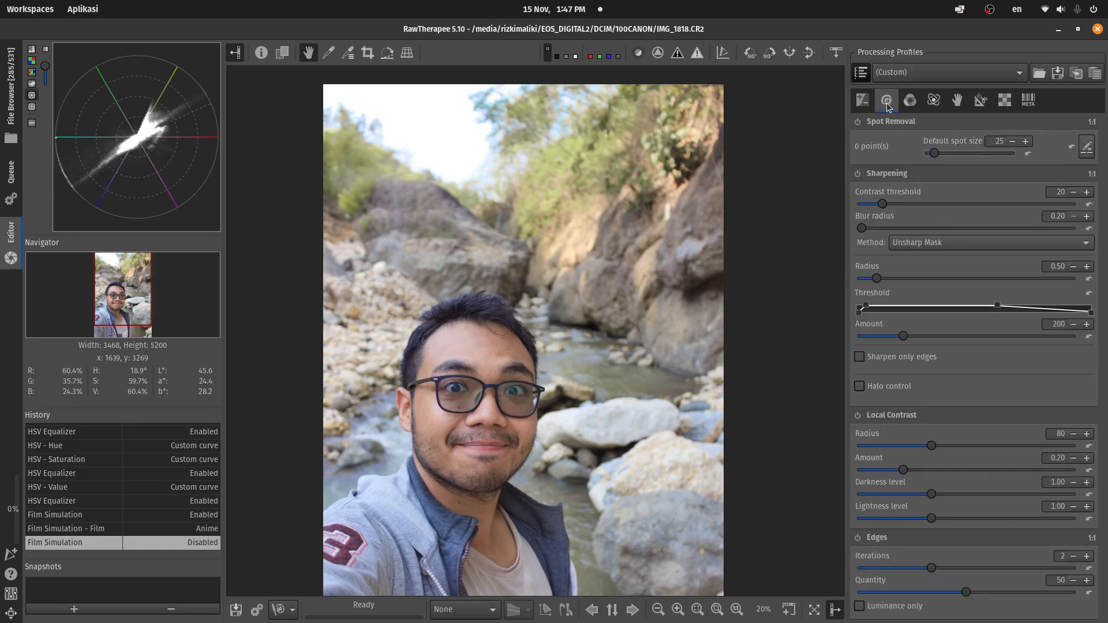
{"action": "scroll", "coordinate": [984, 414], "scroll_direction": "down", "scroll_amount": 2}
{"action": "scroll", "coordinate": [984, 414], "scroll_direction": "up", "scroll_amount": 2}
{"action": "scroll", "coordinate": [467, 319], "scroll_direction": "up", "scroll_amount": 1}
{"action": "scroll", "coordinate": [467, 319], "scroll_direction": "up", "scroll_amount": 1}
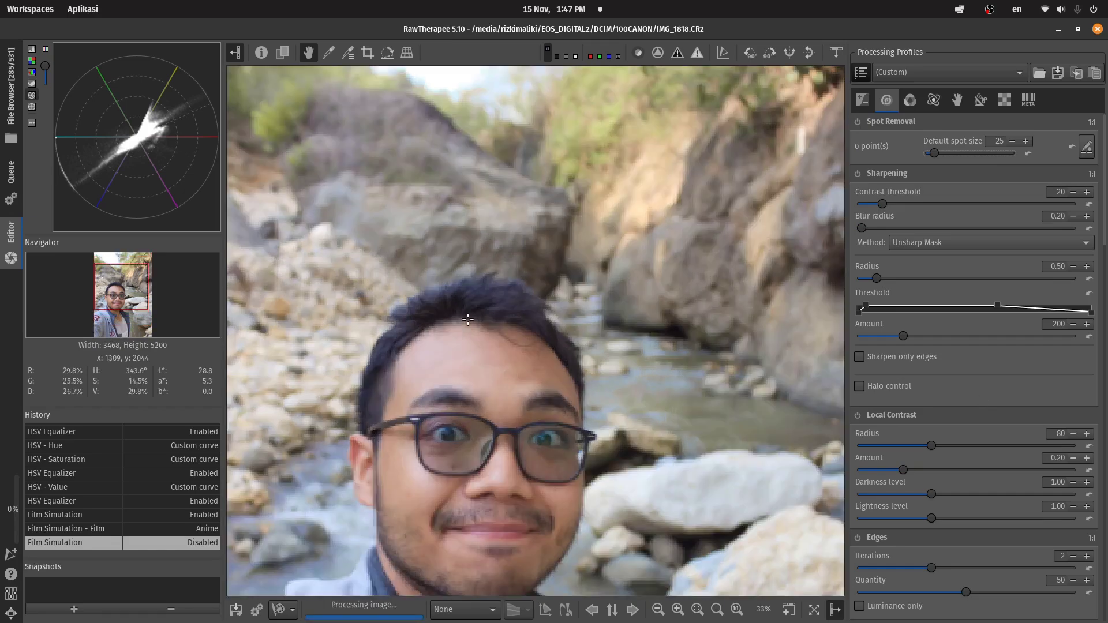
{"action": "scroll", "coordinate": [613, 408], "scroll_direction": "up", "scroll_amount": 3}
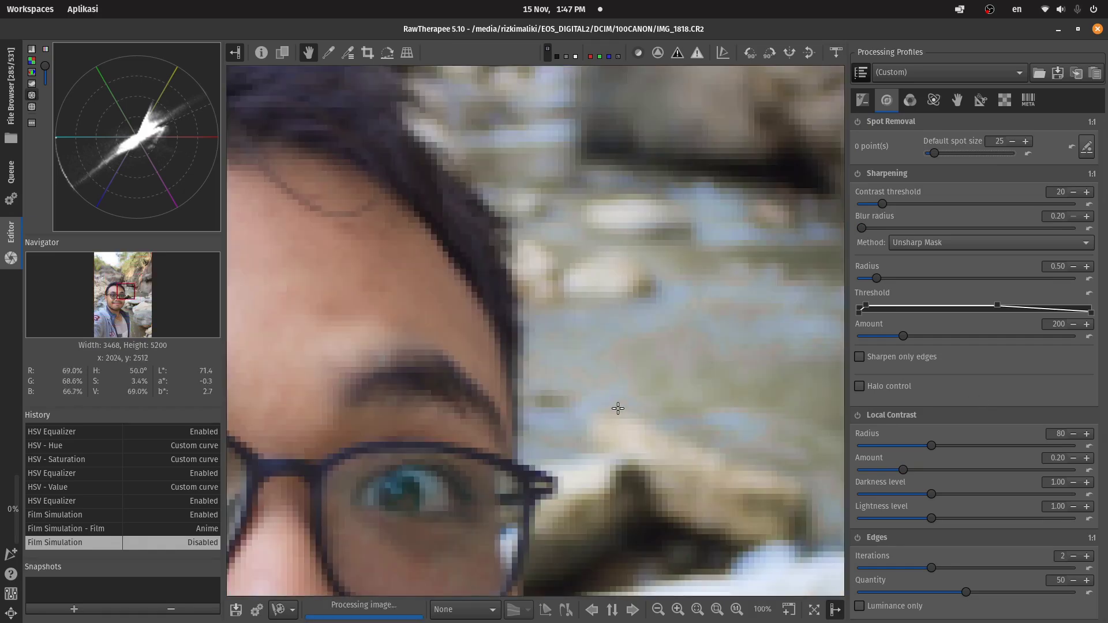
{"action": "scroll", "coordinate": [615, 369], "scroll_direction": "down", "scroll_amount": 4}
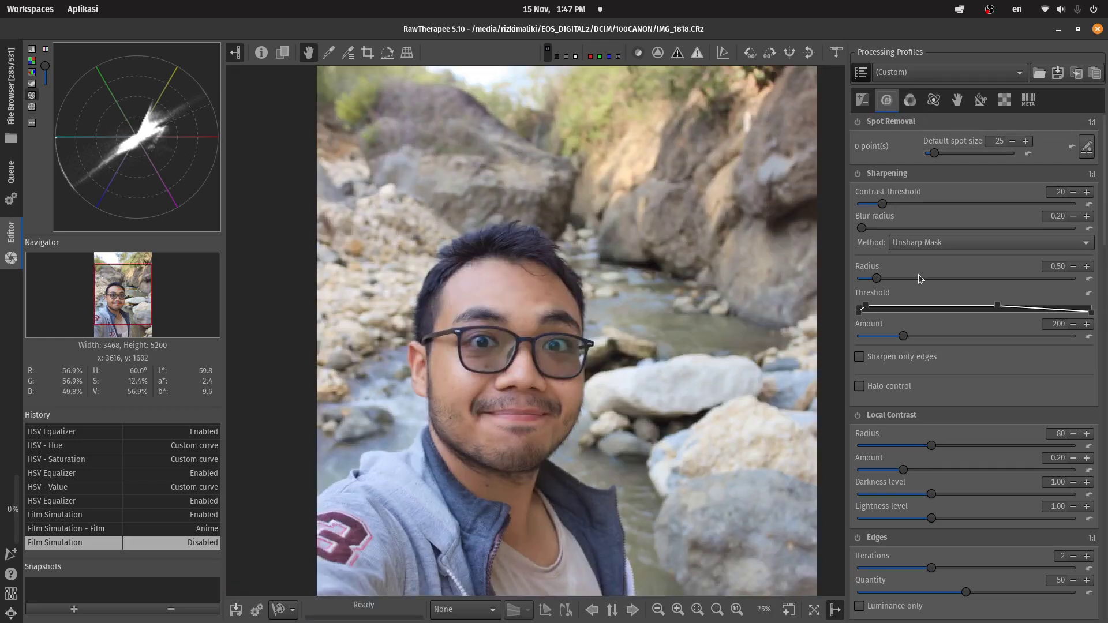
Step: Try Impulse Noise Reduction and Noise Reduction while viewing the face at 50%, and turn both off
{"action": "scroll", "coordinate": [919, 274], "scroll_direction": "down", "scroll_amount": 10}
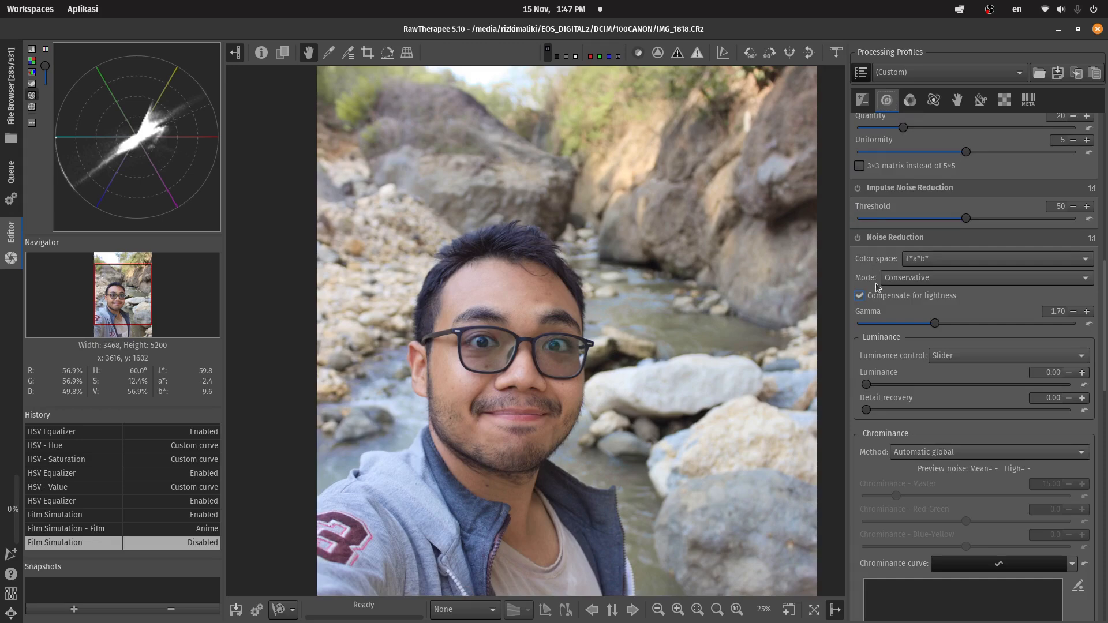
{"action": "scroll", "coordinate": [875, 286], "scroll_direction": "up", "scroll_amount": 2}
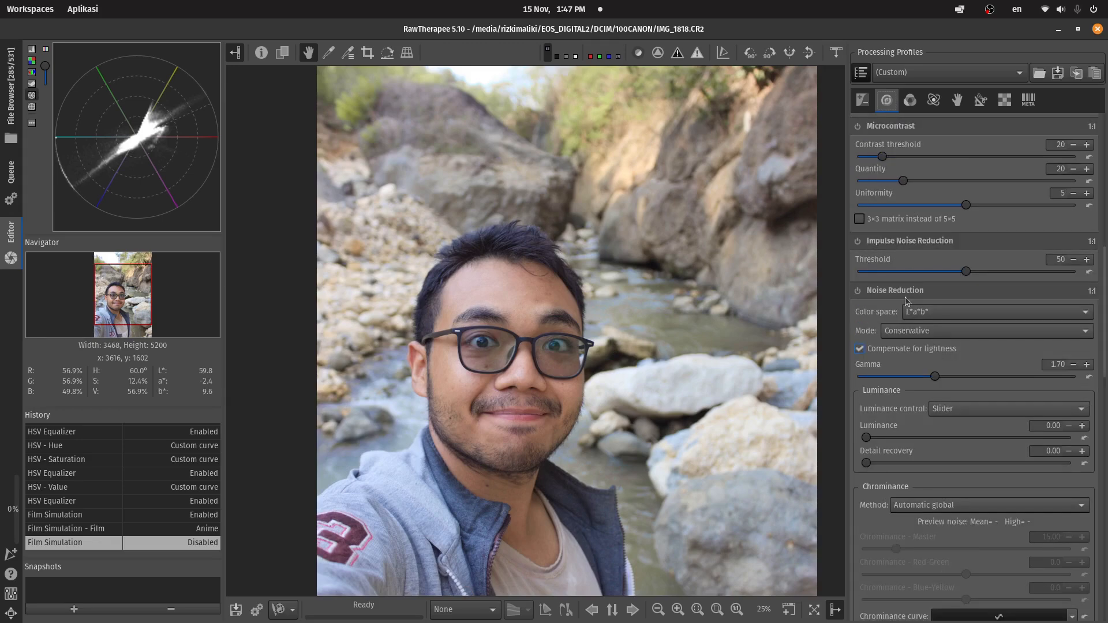
{"action": "left_click", "coordinate": [858, 242]}
{"action": "left_click", "coordinate": [858, 291]}
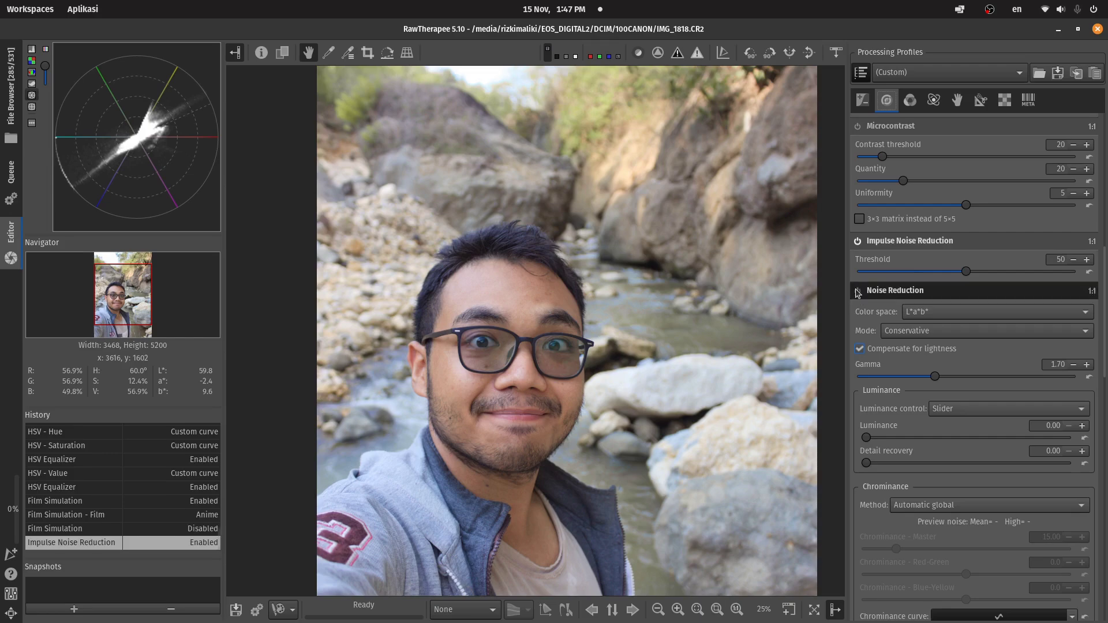
{"action": "key", "text": "plus"}
{"action": "key", "text": "plus"}
{"action": "left_click", "coordinate": [858, 241]}
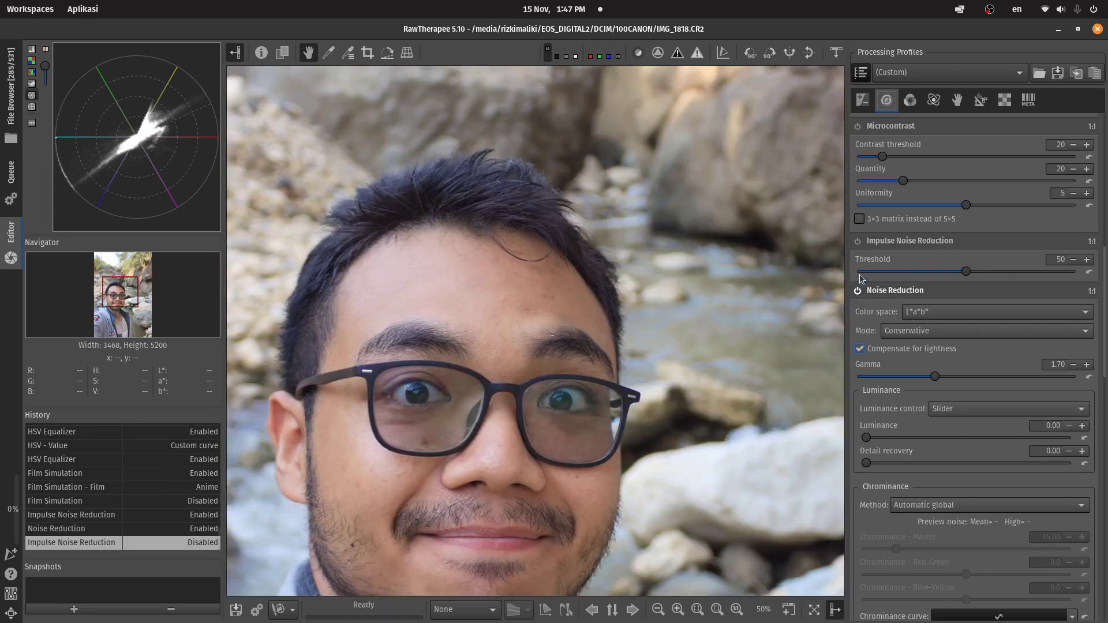
{"action": "left_click", "coordinate": [858, 290]}
Step: Enable Impulse Noise Reduction and set its threshold to 100
{"action": "left_click", "coordinate": [858, 242]}
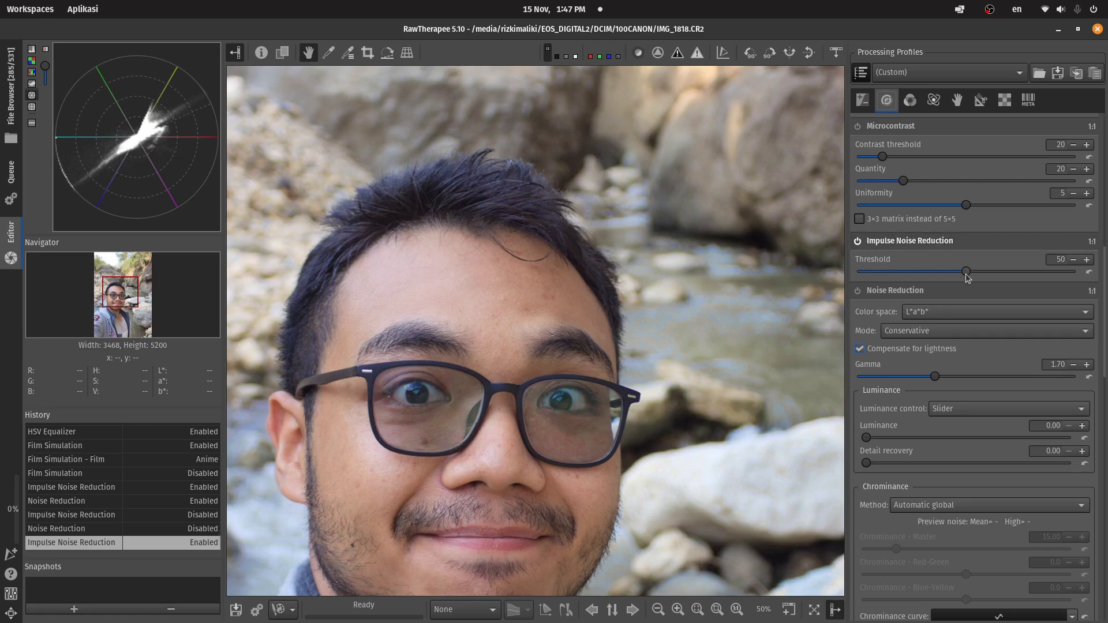
{"action": "left_click_drag", "start_coordinate": [966, 277], "coordinate": [1106, 300]}
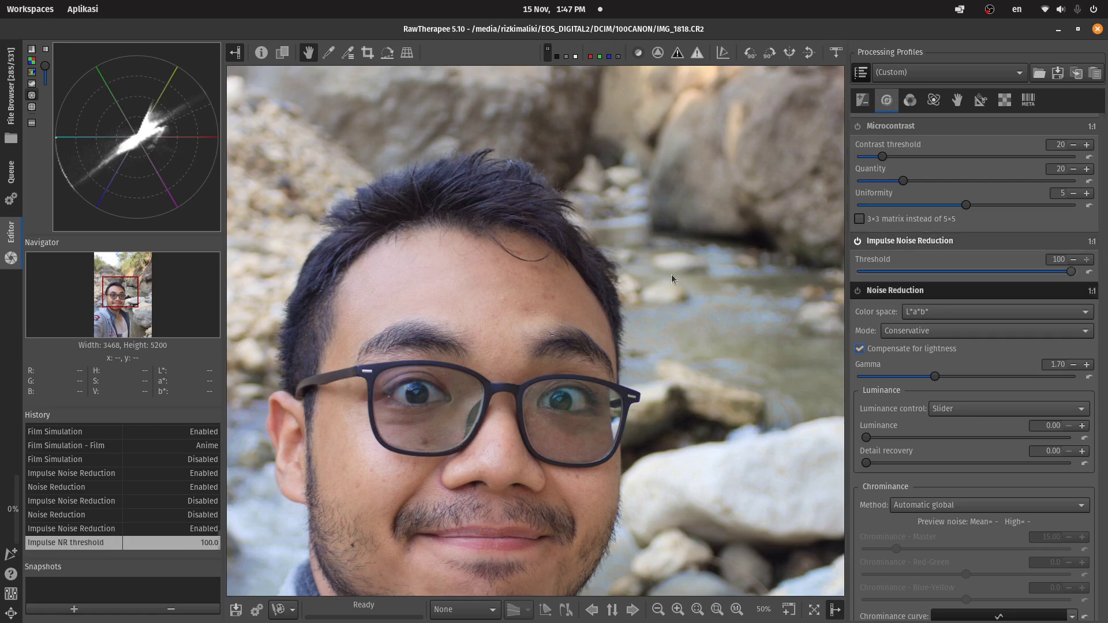
Step: Set the Impulse Noise Reduction threshold to 50 and enable Noise Reduction while viewing the forehead at 200%
{"action": "scroll", "coordinate": [632, 277], "scroll_direction": "up", "scroll_amount": 2}
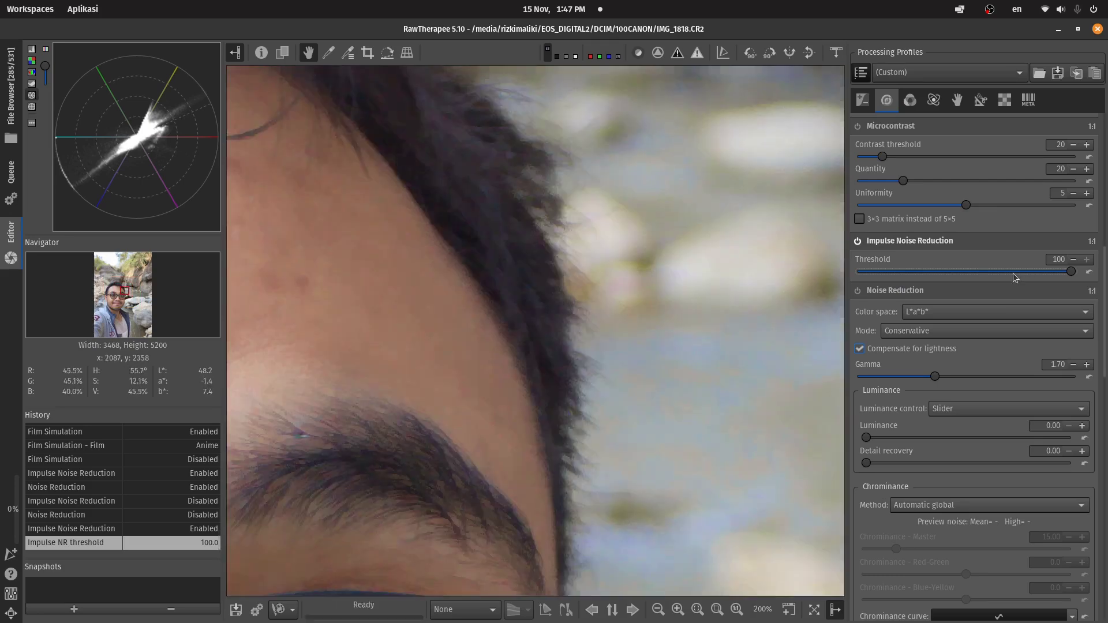
{"action": "left_click", "coordinate": [968, 272]}
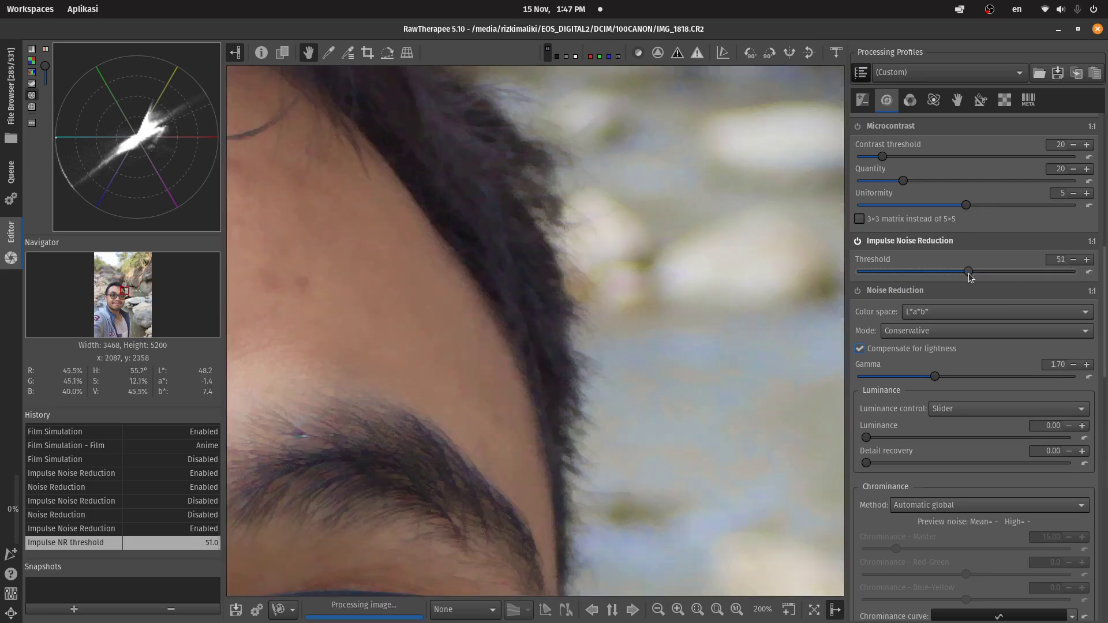
{"action": "left_click_drag", "start_coordinate": [968, 274], "coordinate": [965, 274]}
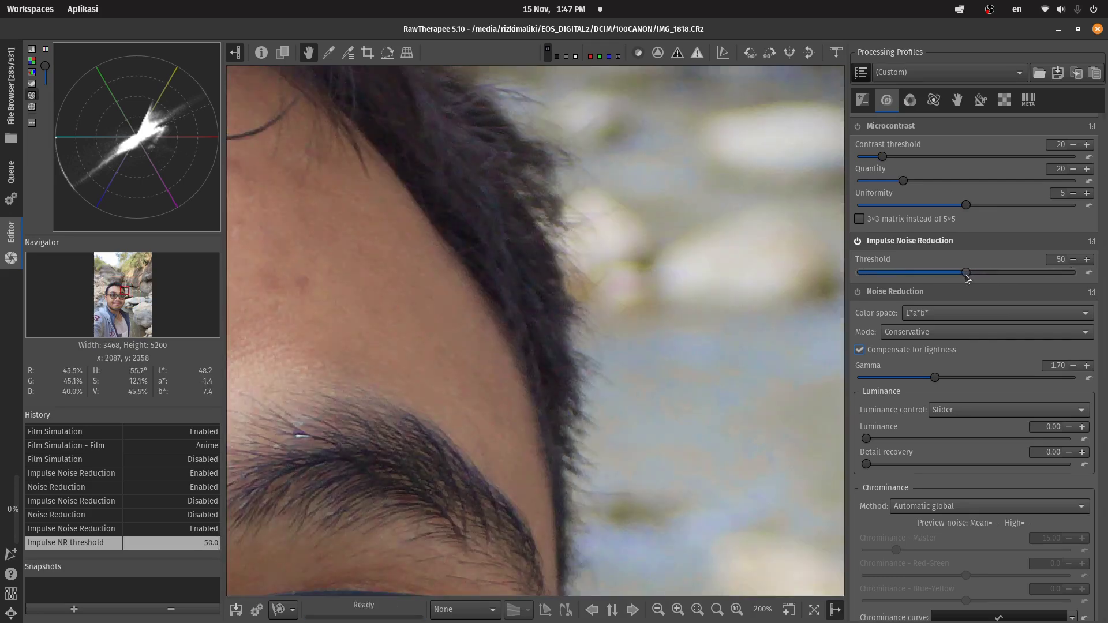
{"action": "left_click", "coordinate": [858, 291]}
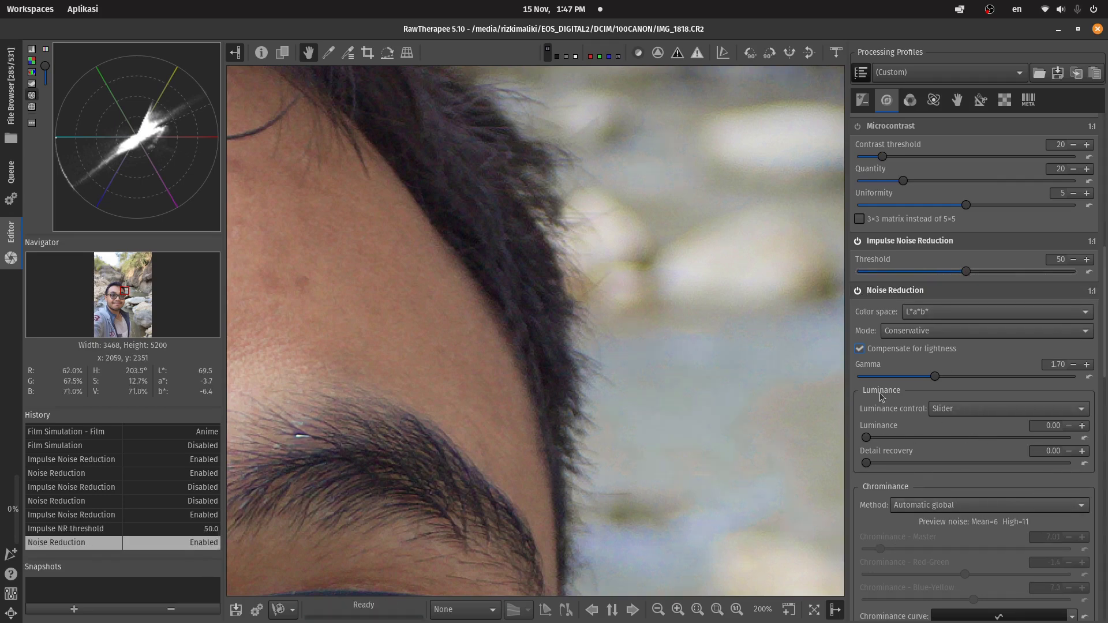
Step: Show the filmstrip and check the photo's shooting information overlay, hiding the overlay again
{"action": "left_click", "coordinate": [834, 54]}
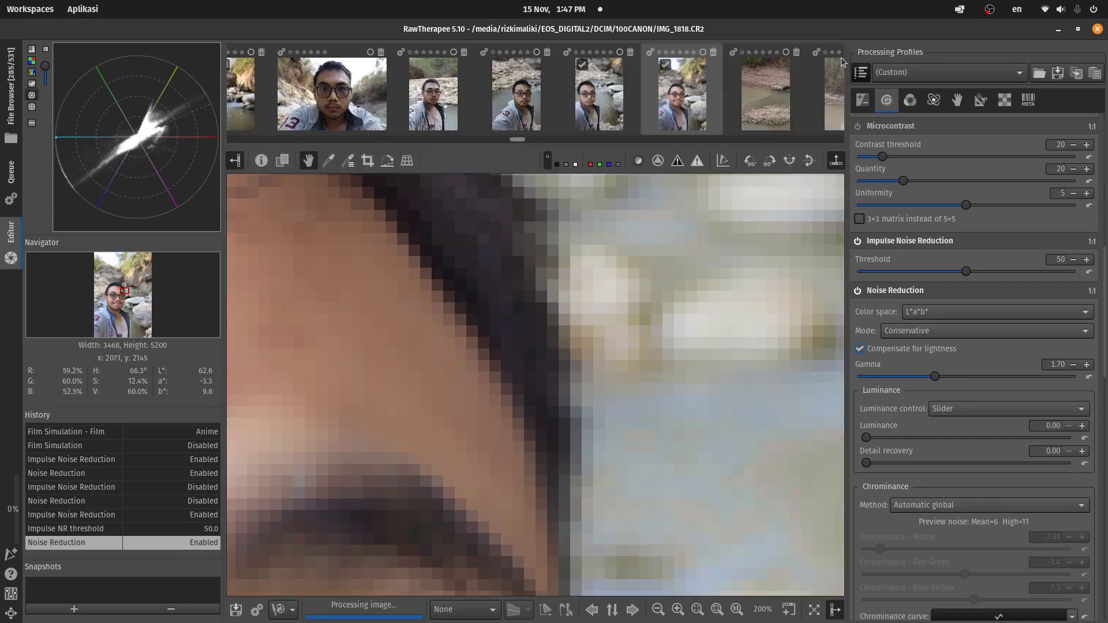
{"action": "left_click", "coordinate": [265, 162]}
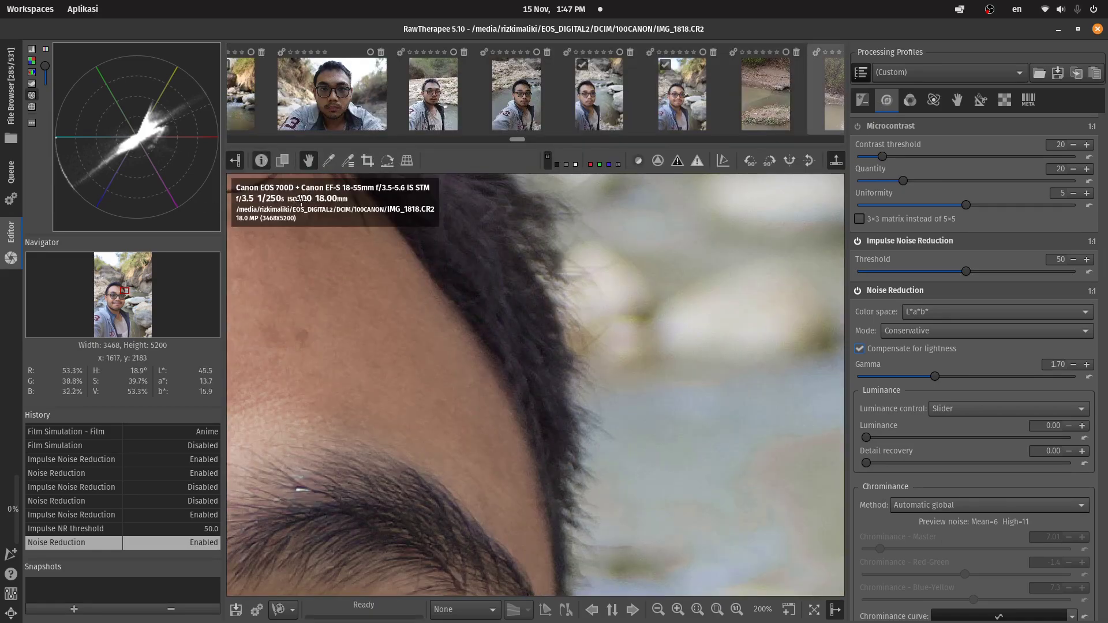
{"action": "left_click", "coordinate": [264, 165]}
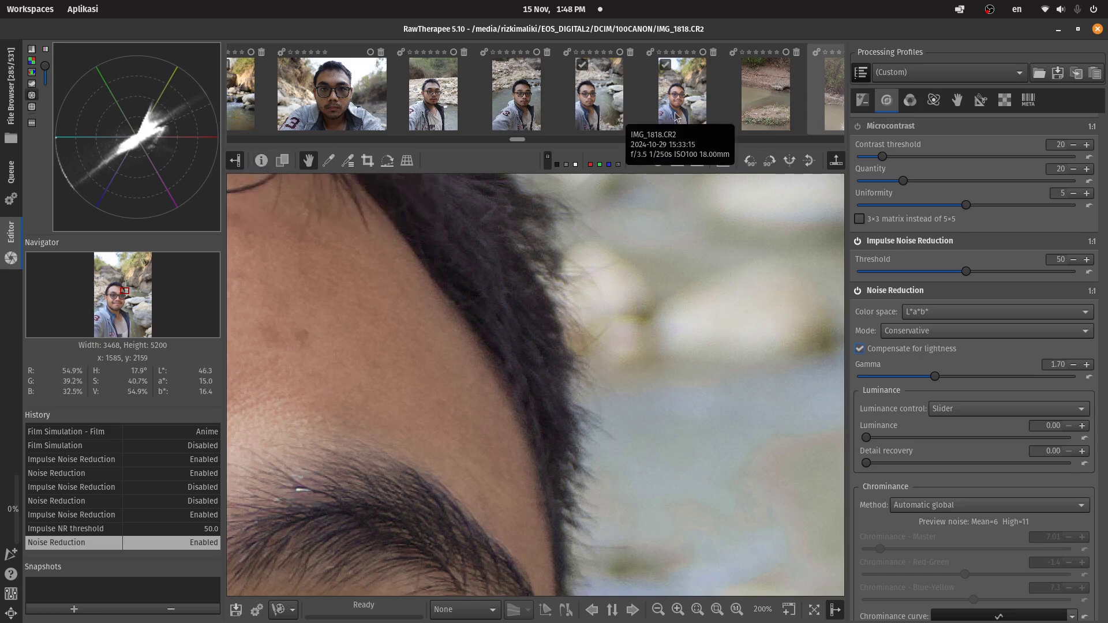
Step: Return to the photo folder and open the raw photo IMG_1961.CR2 for editing
{"action": "left_click", "coordinate": [10, 87]}
{"action": "scroll", "coordinate": [772, 500], "scroll_direction": "up", "scroll_amount": 3}
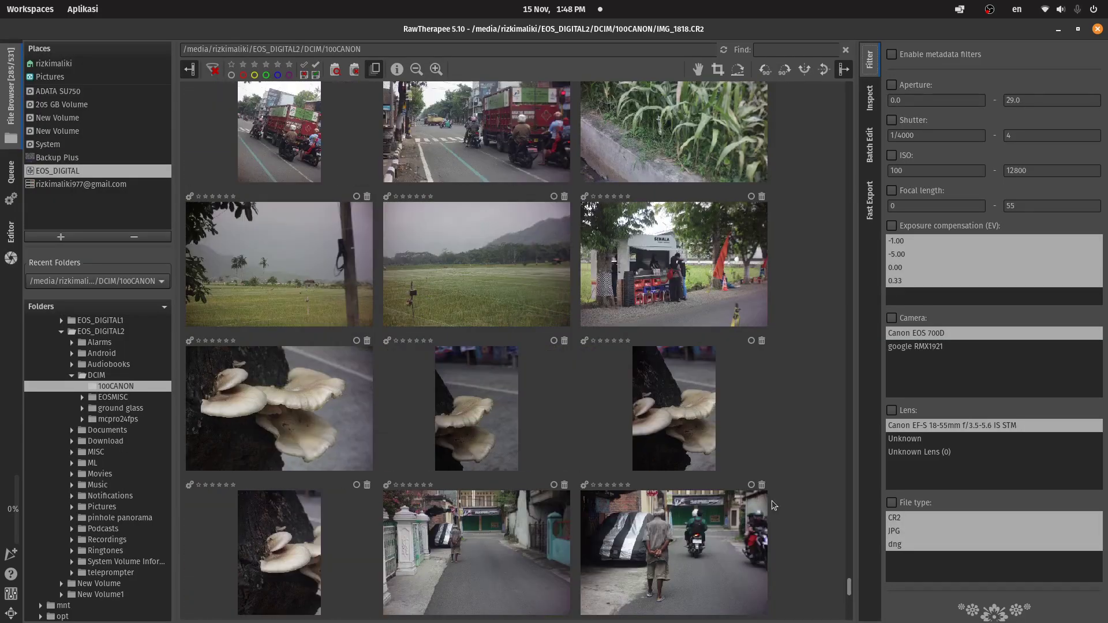
{"action": "key", "text": "ctrl+F4"}
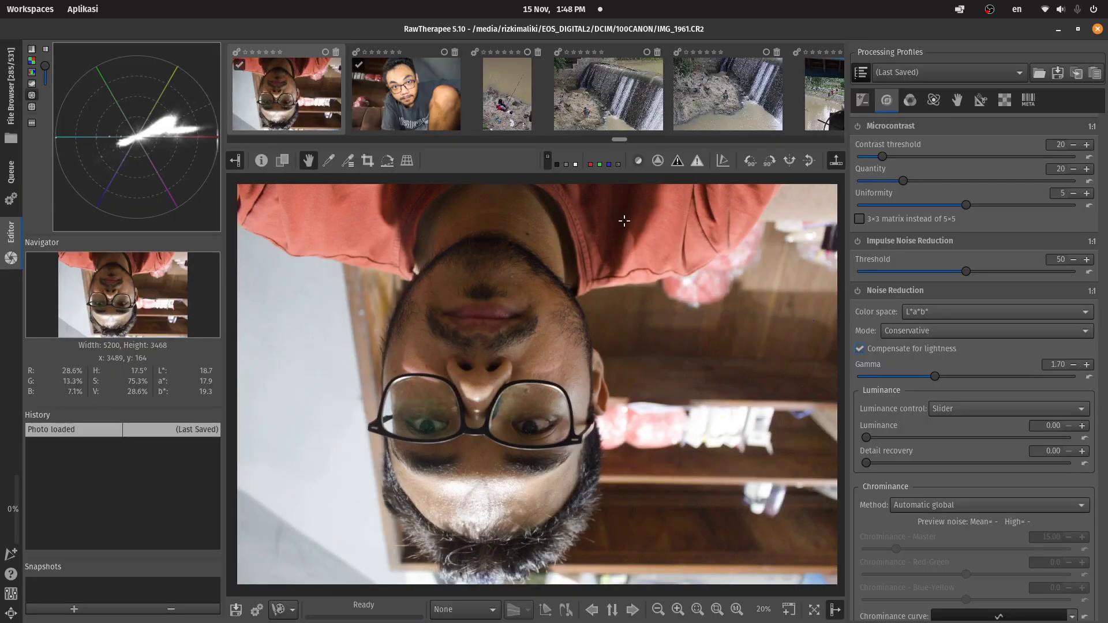
Step: Rotate the upside-down portrait by 180 degrees and hide the filmstrip
{"action": "key", "text": "f"}
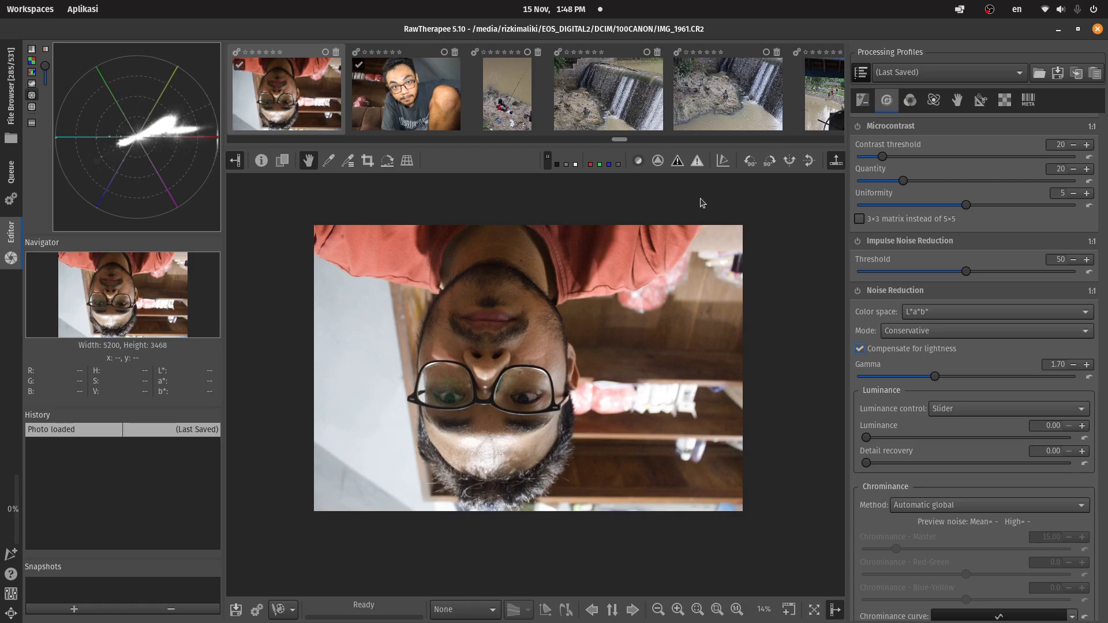
{"action": "left_click", "coordinate": [766, 162]}
{"action": "left_click", "coordinate": [767, 163]}
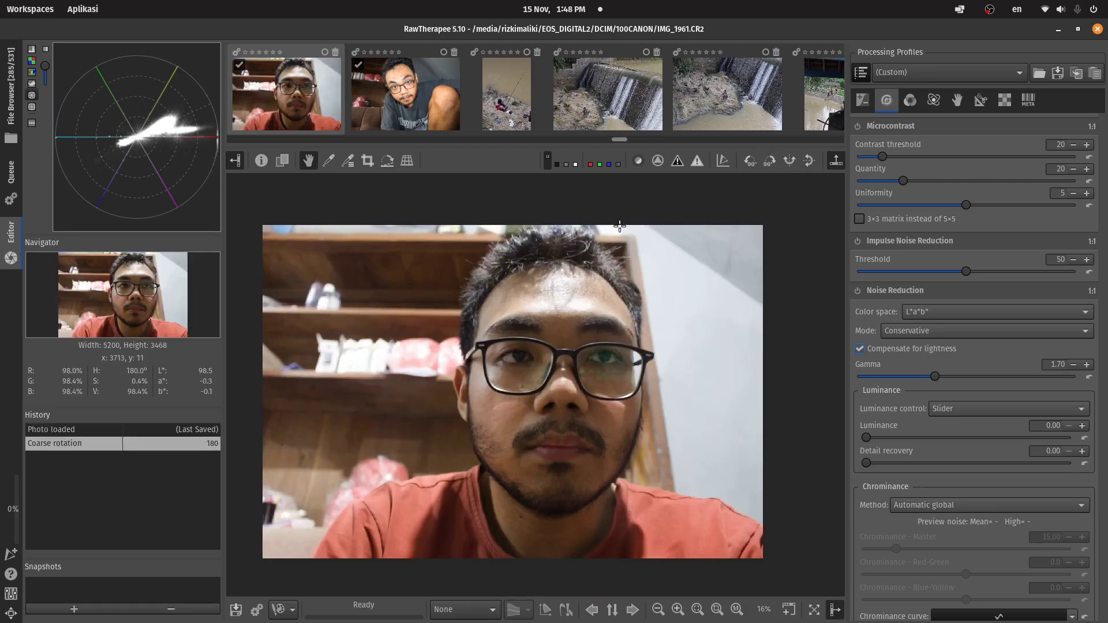
{"action": "left_click", "coordinate": [836, 161]}
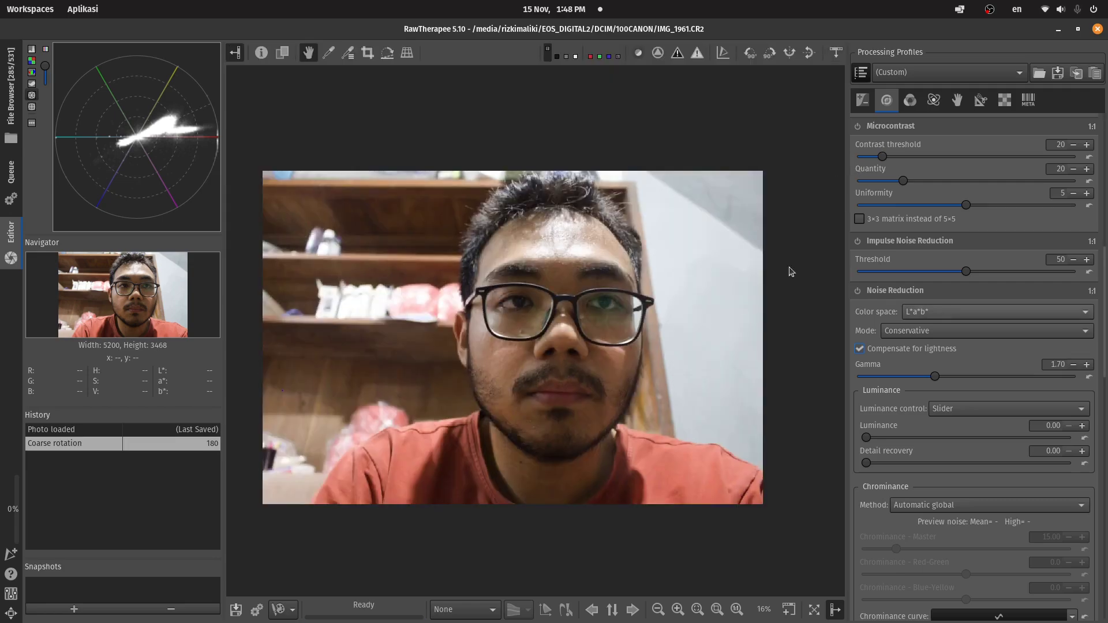
Step: Examine the noise around the eyebrows at 100% and check the photo's shooting information, including its ISO
{"action": "scroll", "coordinate": [502, 323], "scroll_direction": "up", "scroll_amount": 4}
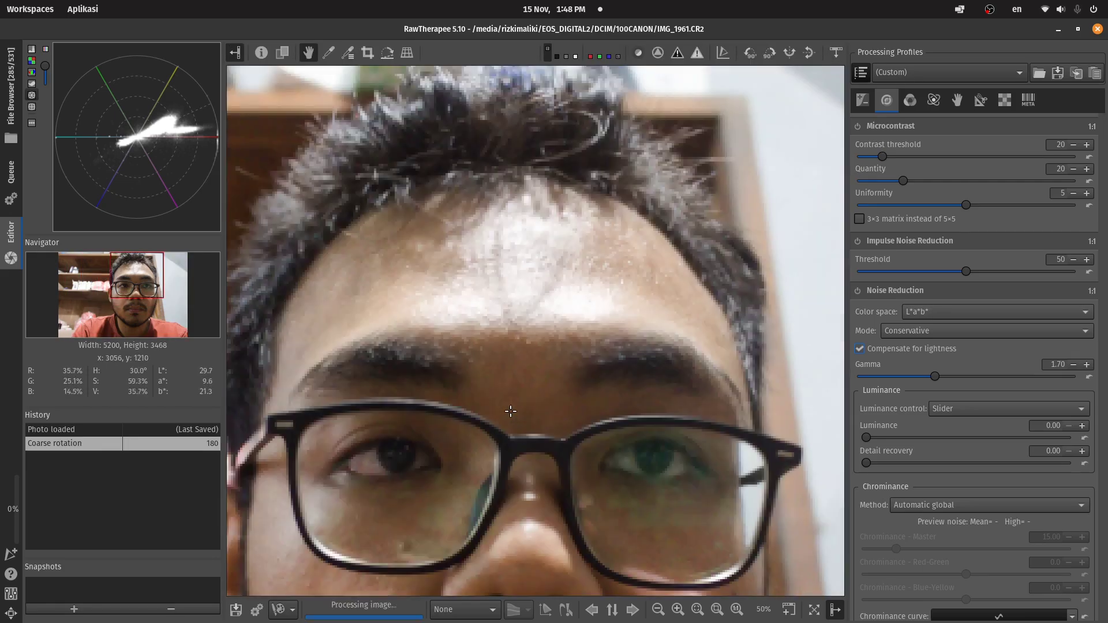
{"action": "scroll", "coordinate": [542, 423], "scroll_direction": "up", "scroll_amount": 1}
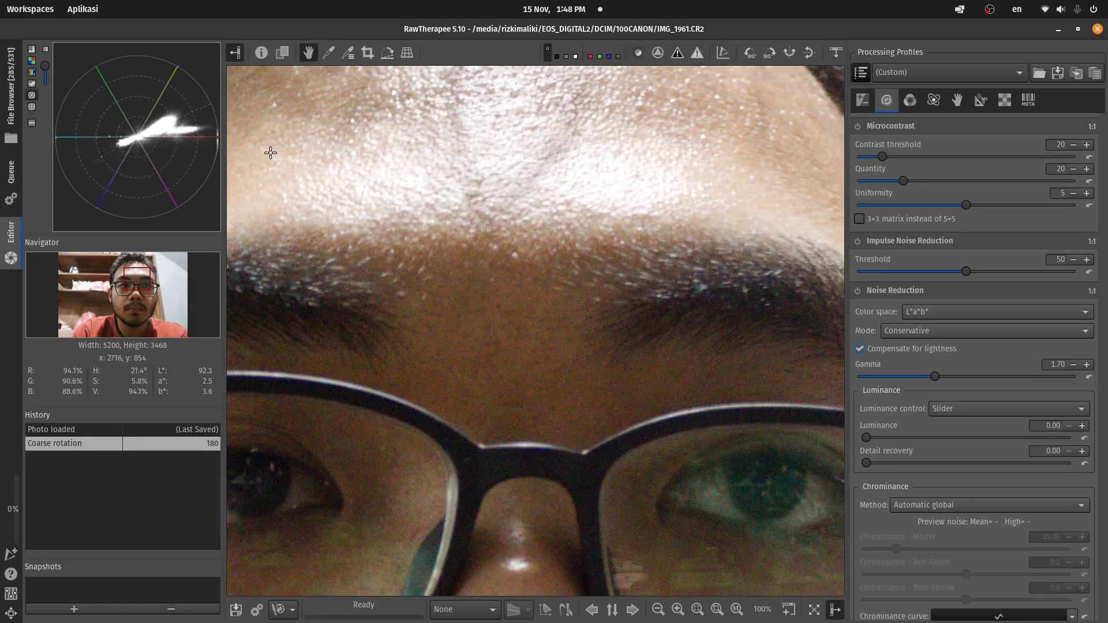
{"action": "left_click", "coordinate": [261, 52]}
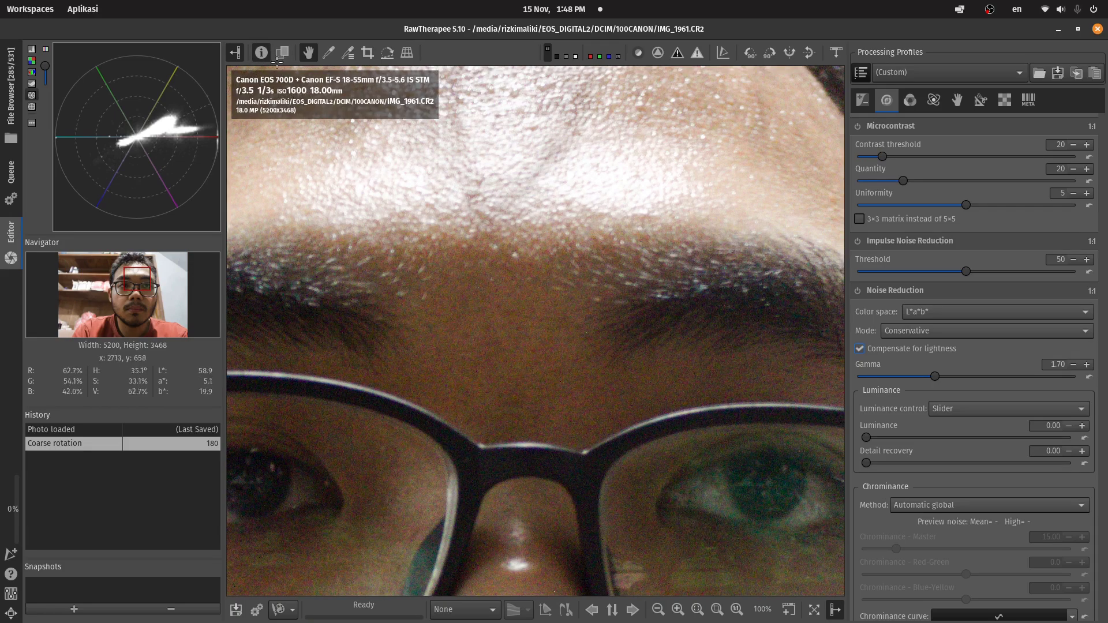
{"action": "left_click", "coordinate": [261, 54]}
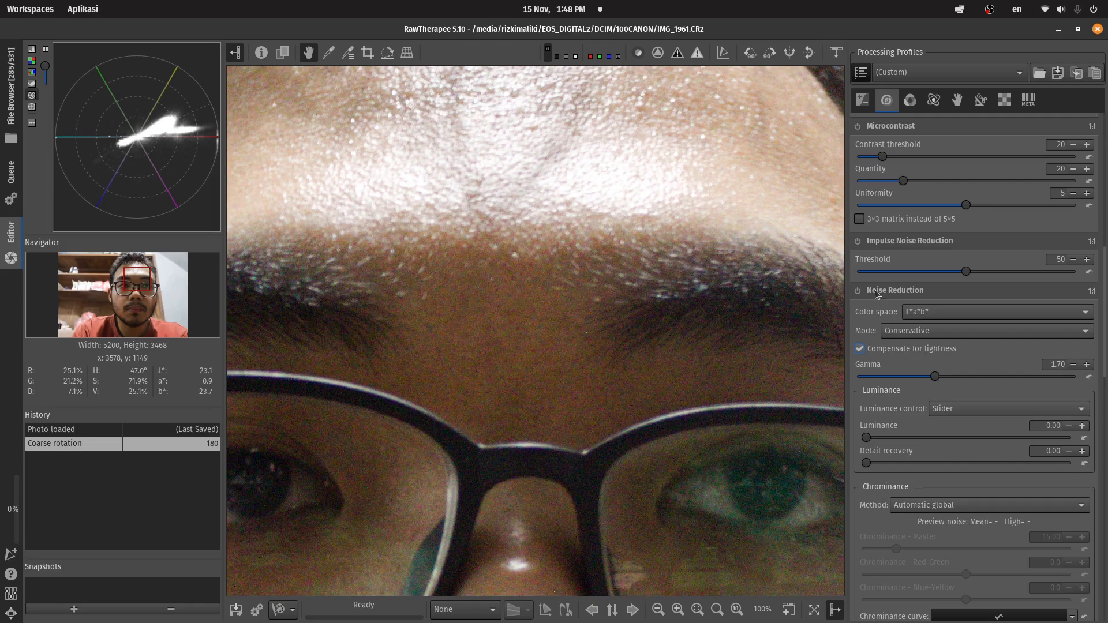
Step: Enable Impulse Noise Reduction and compare the skin at 200% with Noise Reduction switched on and off
{"action": "left_click", "coordinate": [856, 242]}
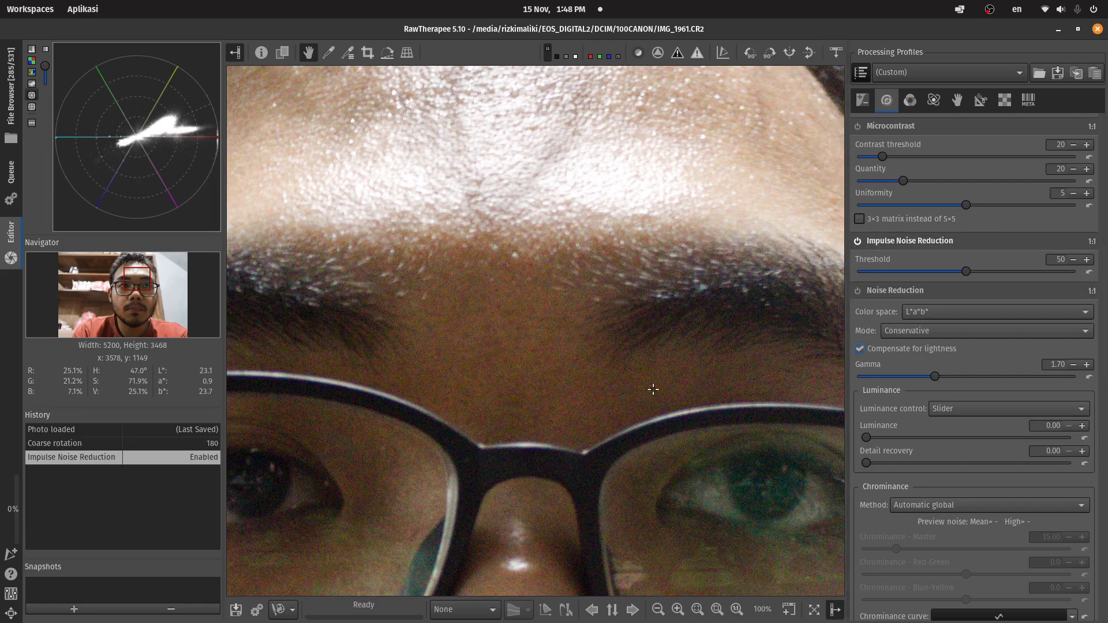
{"action": "scroll", "coordinate": [653, 388], "scroll_direction": "up", "scroll_amount": 1}
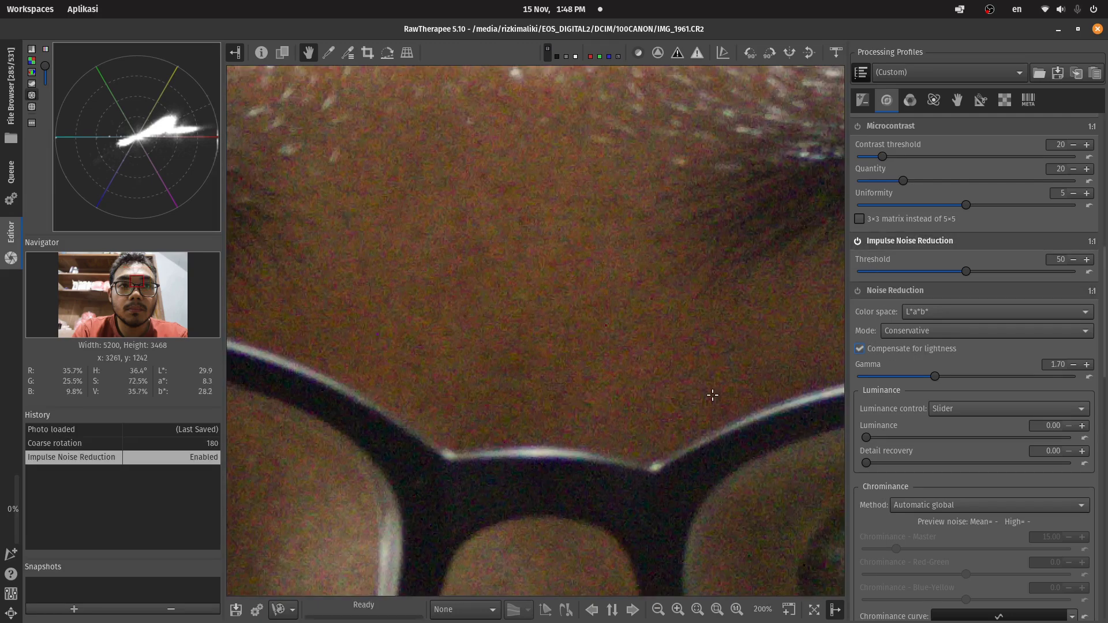
{"action": "left_click", "coordinate": [855, 294]}
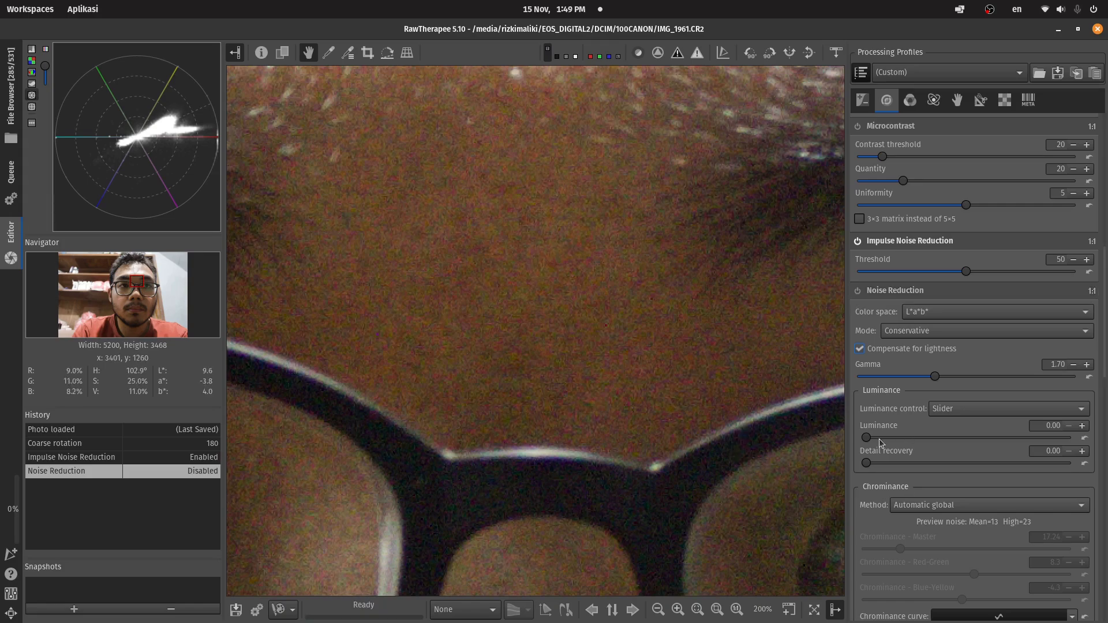
Step: Enable Noise Reduction and set its luminance to about 10.43
{"action": "left_click_drag", "start_coordinate": [867, 439], "coordinate": [909, 438]}
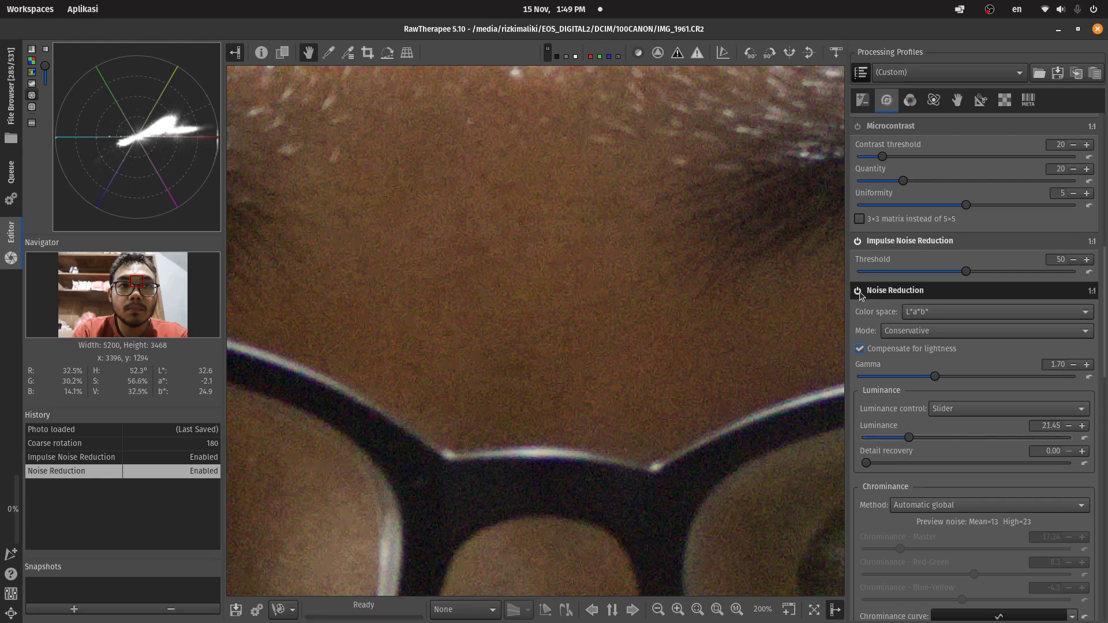
{"action": "left_click", "coordinate": [859, 291]}
{"action": "left_click", "coordinate": [887, 439]}
{"action": "left_click_drag", "start_coordinate": [887, 439], "coordinate": [888, 437]}
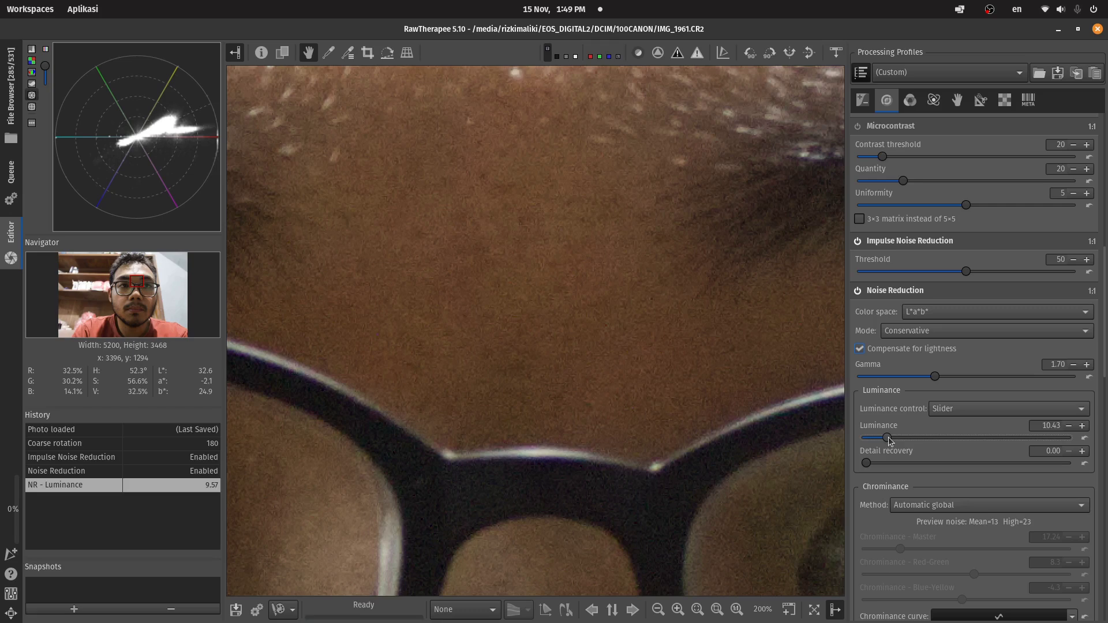
Step: Set the noise reduction luminance to 15.36 and detail recovery to 15.65
{"action": "left_click", "coordinate": [929, 439]}
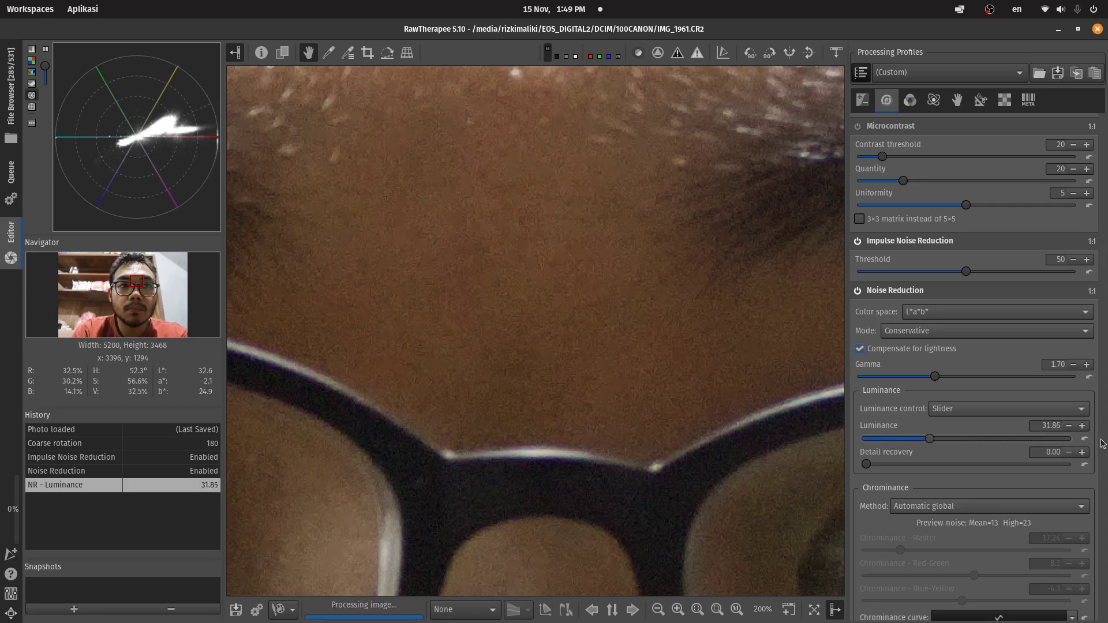
{"action": "mouse_move", "coordinate": [929, 438]}
{"action": "left_mouse_down"}
{"action": "mouse_move", "coordinate": [933, 425]}
{"action": "mouse_move", "coordinate": [917, 425]}
{"action": "left_mouse_up"}
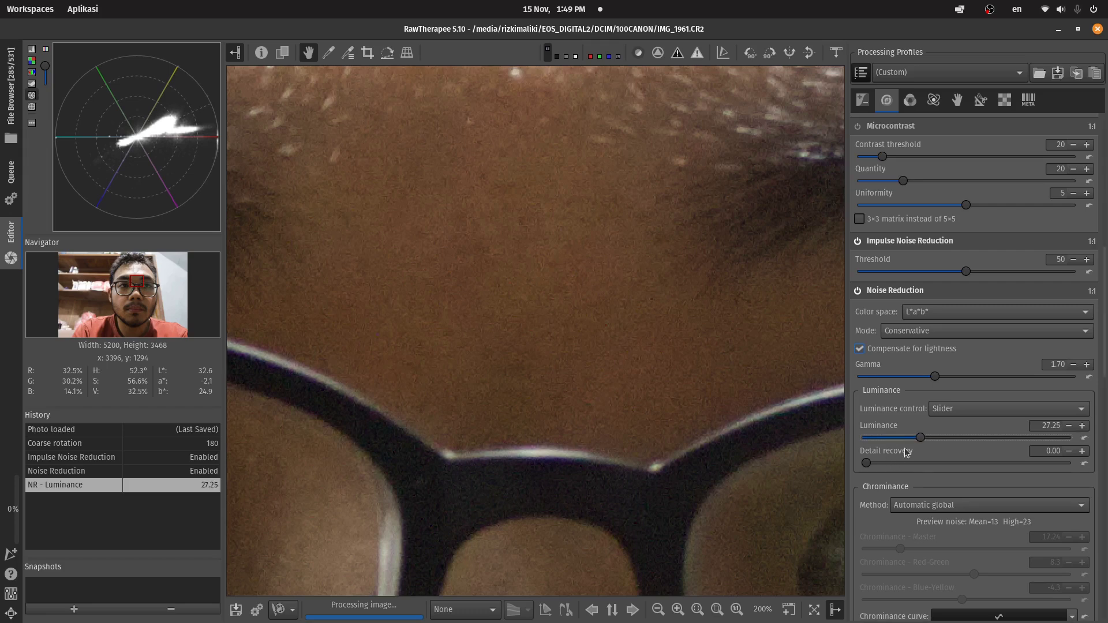
{"action": "scroll", "coordinate": [929, 444], "scroll_direction": "up", "scroll_amount": 2}
{"action": "scroll", "coordinate": [890, 490], "scroll_direction": "up", "scroll_amount": 3}
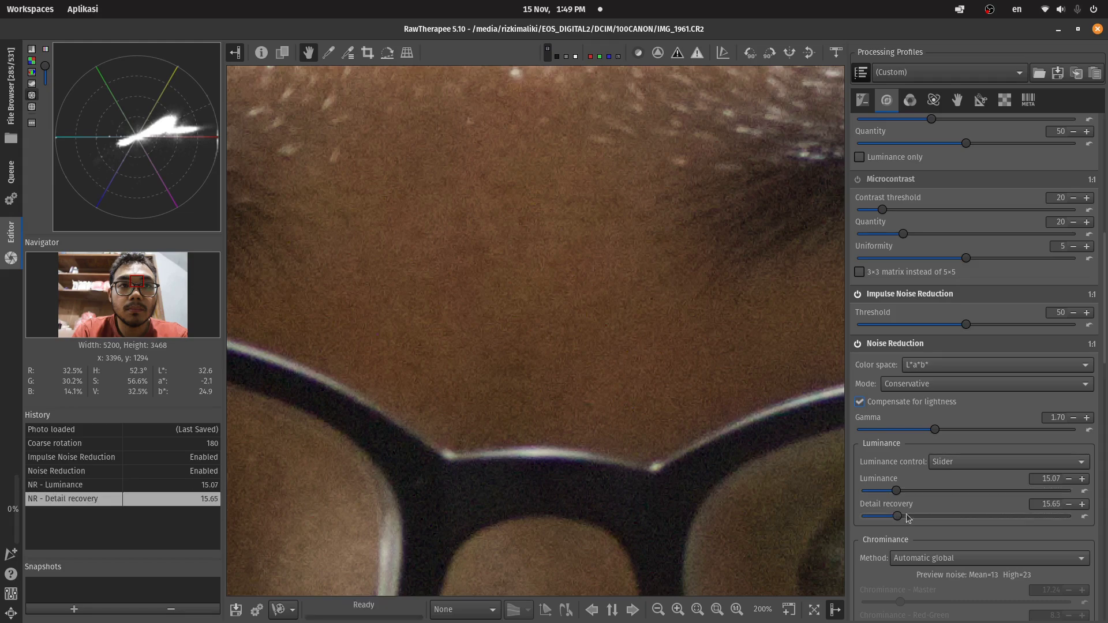
{"action": "scroll", "coordinate": [899, 493], "scroll_direction": "up", "scroll_amount": 1}
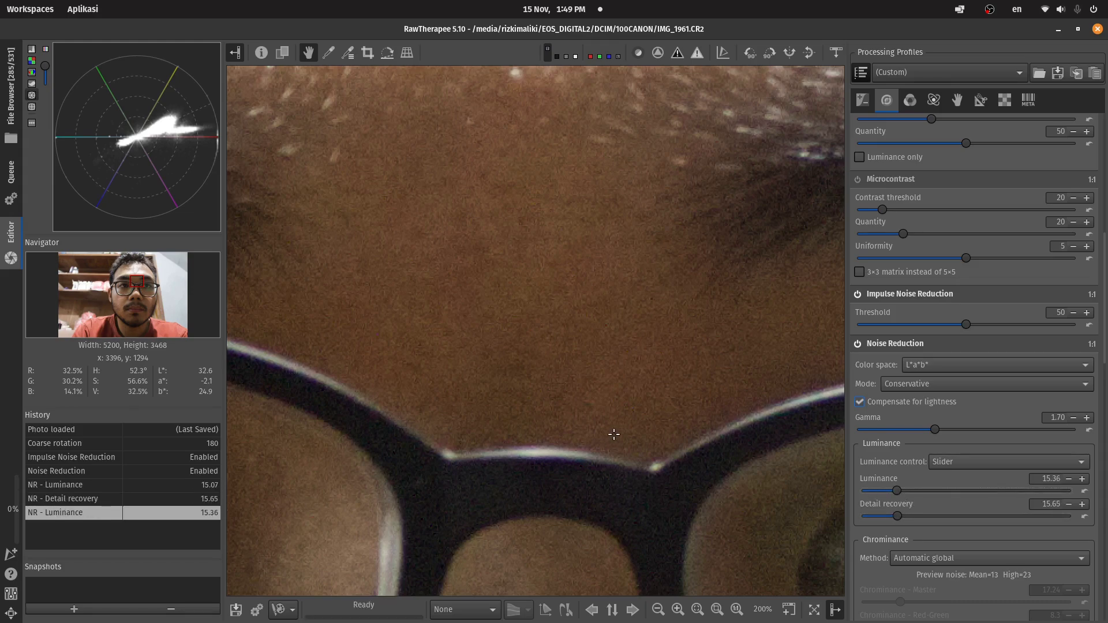
Step: Open a detail window above the portrait and frame the eye behind the glasses in it at 33% zoom
{"action": "scroll", "coordinate": [532, 331], "scroll_direction": "down", "scroll_amount": 1}
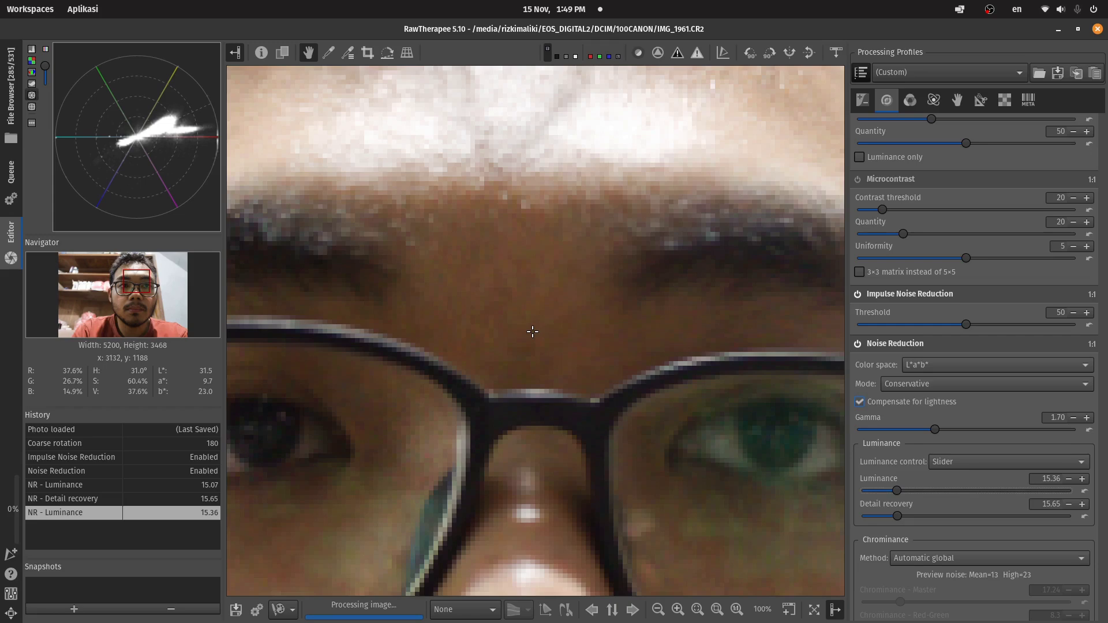
{"action": "scroll", "coordinate": [531, 326], "scroll_direction": "down", "scroll_amount": 2}
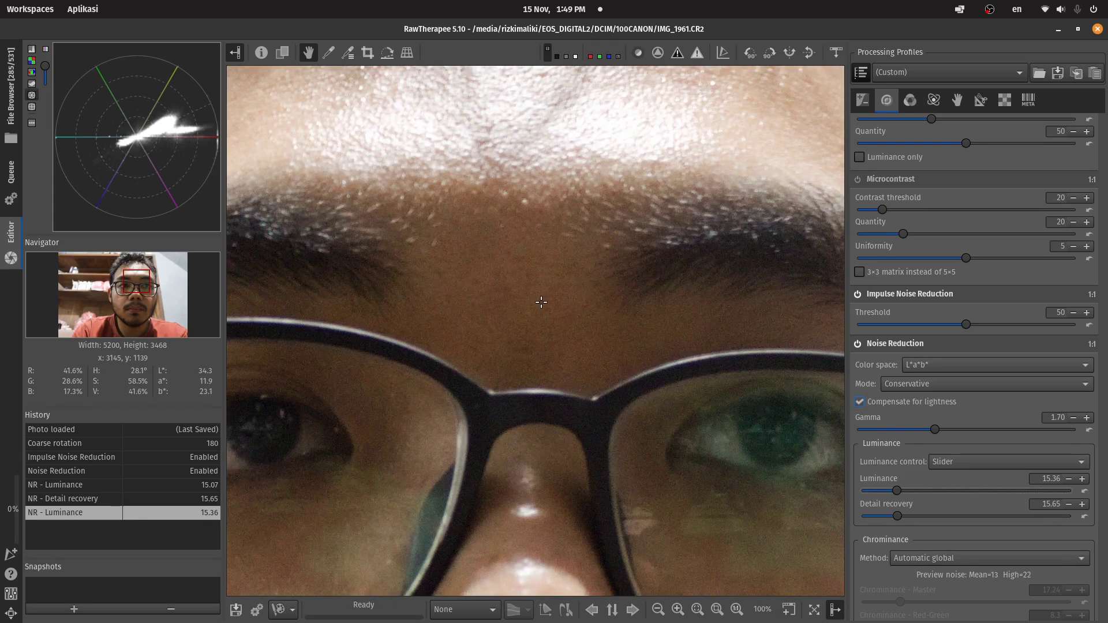
{"action": "scroll", "coordinate": [542, 301], "scroll_direction": "down", "scroll_amount": 3}
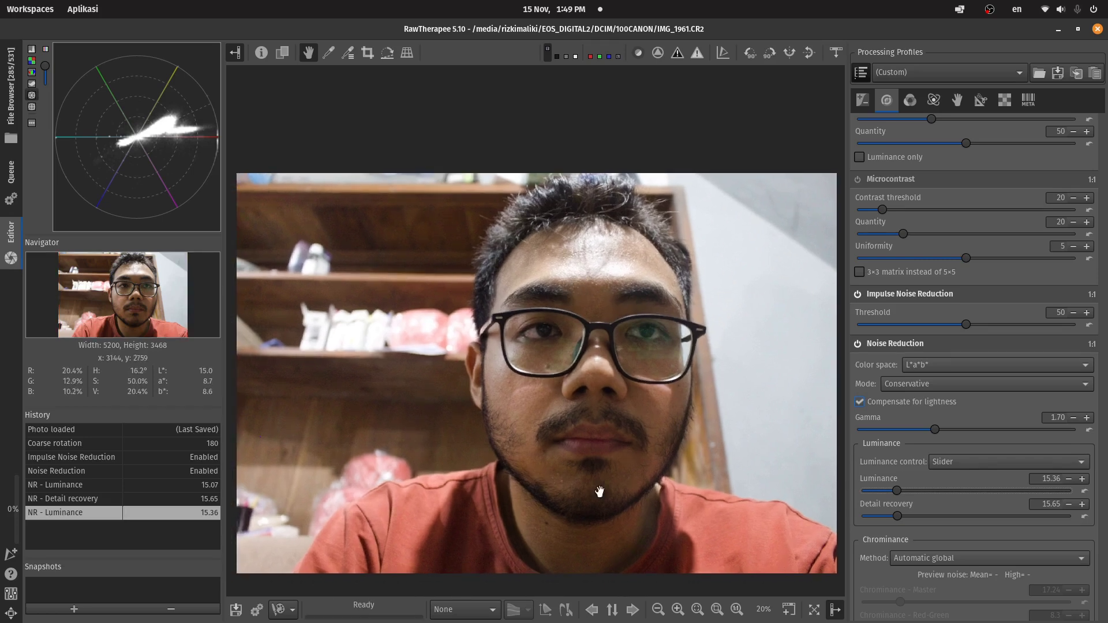
{"action": "left_click", "coordinate": [786, 612]}
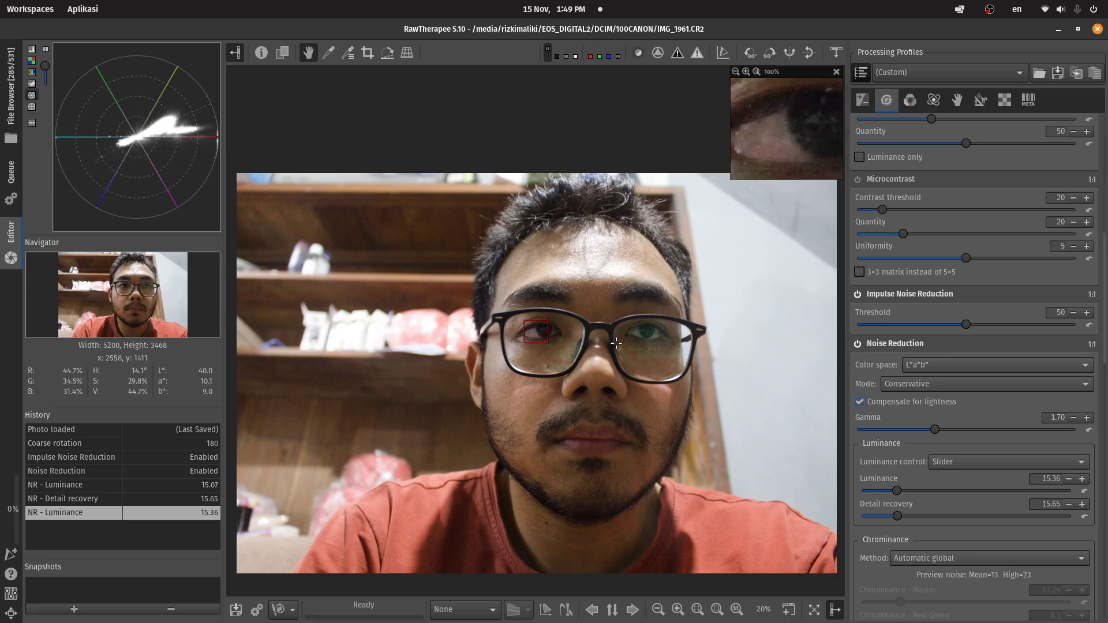
{"action": "left_click_drag", "start_coordinate": [779, 119], "coordinate": [836, 90]}
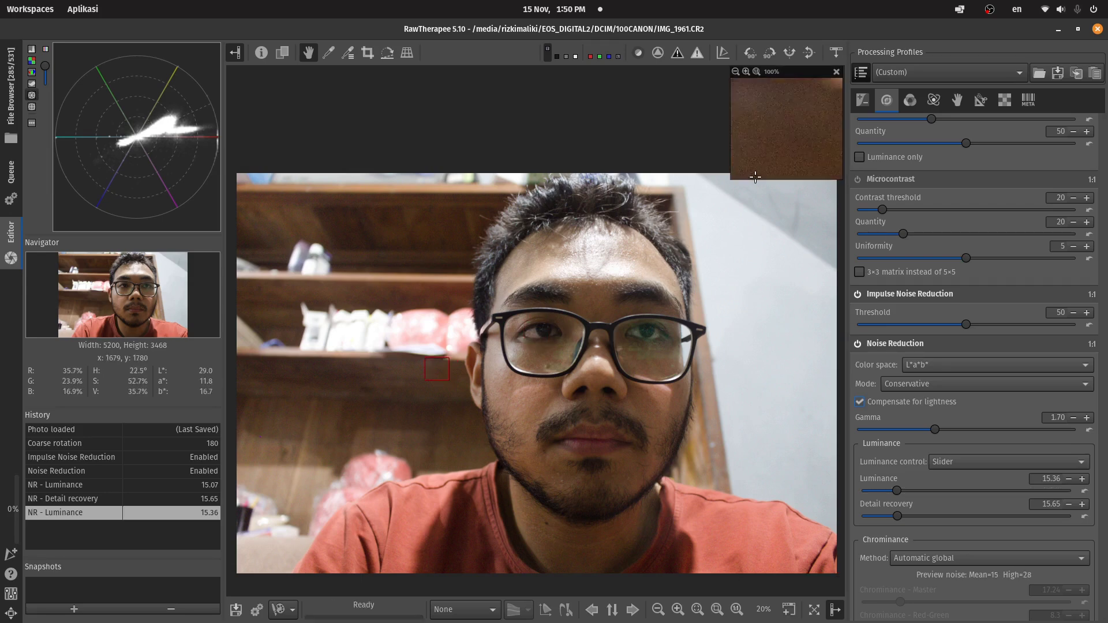
{"action": "left_click_drag", "start_coordinate": [796, 140], "coordinate": [671, 185]}
{"action": "scroll", "coordinate": [785, 87], "scroll_direction": "down", "scroll_amount": 2}
{"action": "left_click_drag", "start_coordinate": [786, 78], "coordinate": [710, 108]}
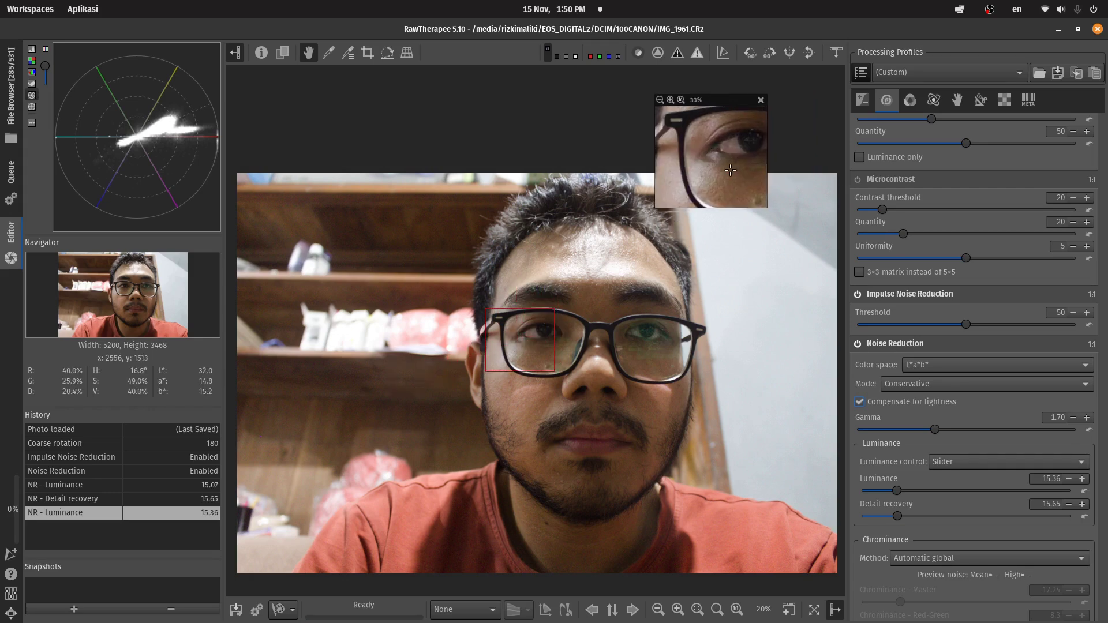
Step: Set the exposure compensation to 1.65 and disable highlight reconstruction
{"action": "scroll", "coordinate": [544, 337], "scroll_direction": "up", "scroll_amount": 6}
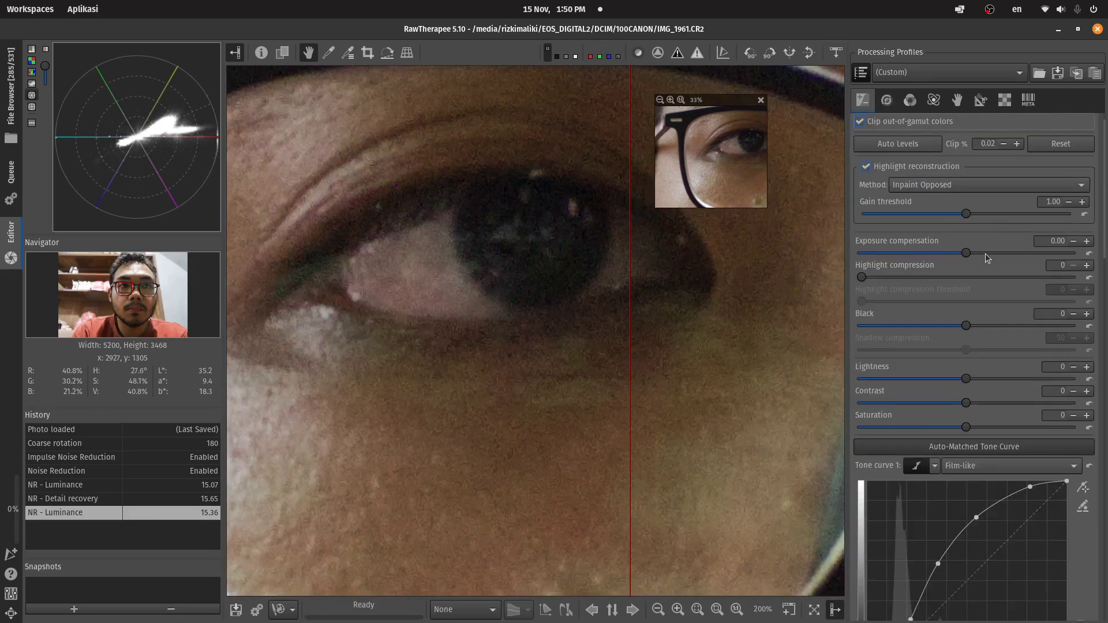
{"action": "left_click", "coordinate": [985, 254]}
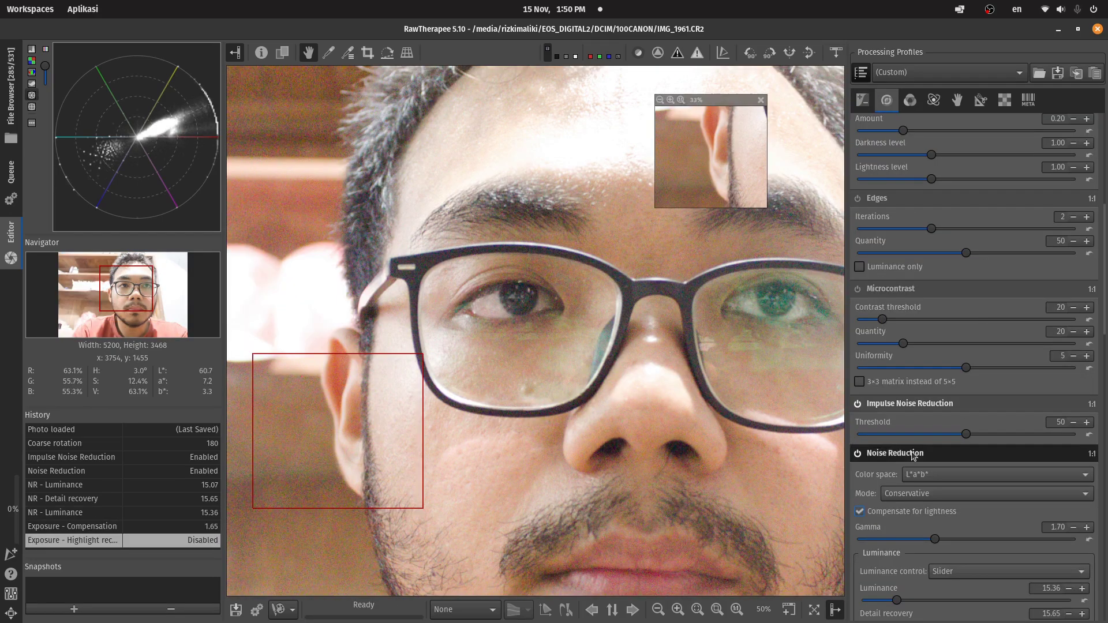
Step: Raise the noise reduction luminance further while checking the grain around the ear at 200%
{"action": "scroll", "coordinate": [912, 456], "scroll_direction": "down", "scroll_amount": 2}
{"action": "scroll", "coordinate": [287, 447], "scroll_direction": "up", "scroll_amount": 1}
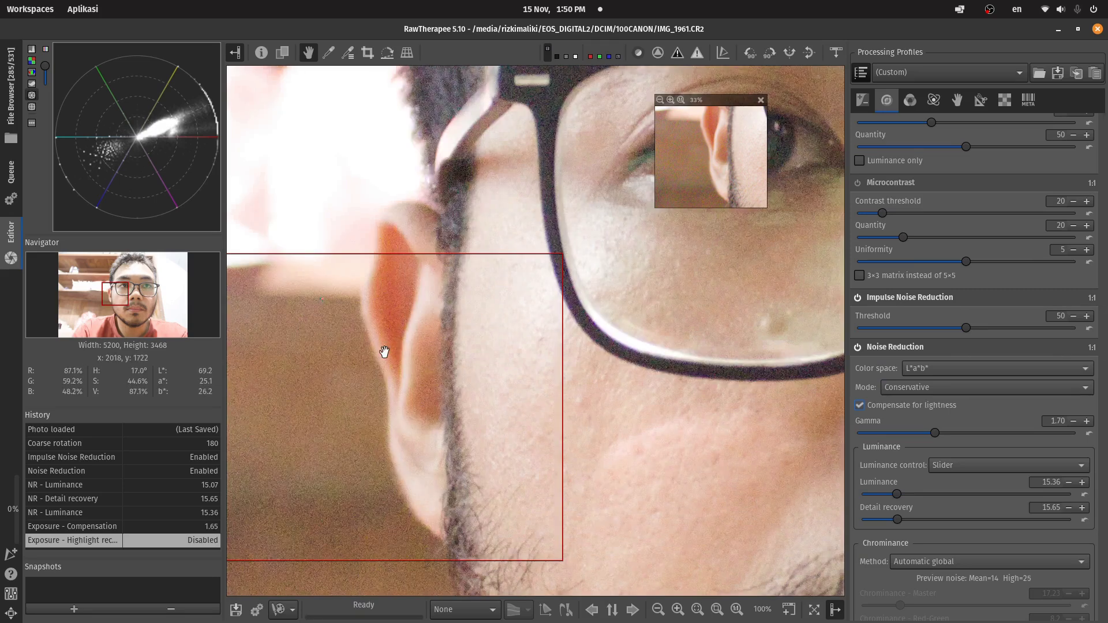
{"action": "scroll", "coordinate": [383, 349], "scroll_direction": "up", "scroll_amount": 2}
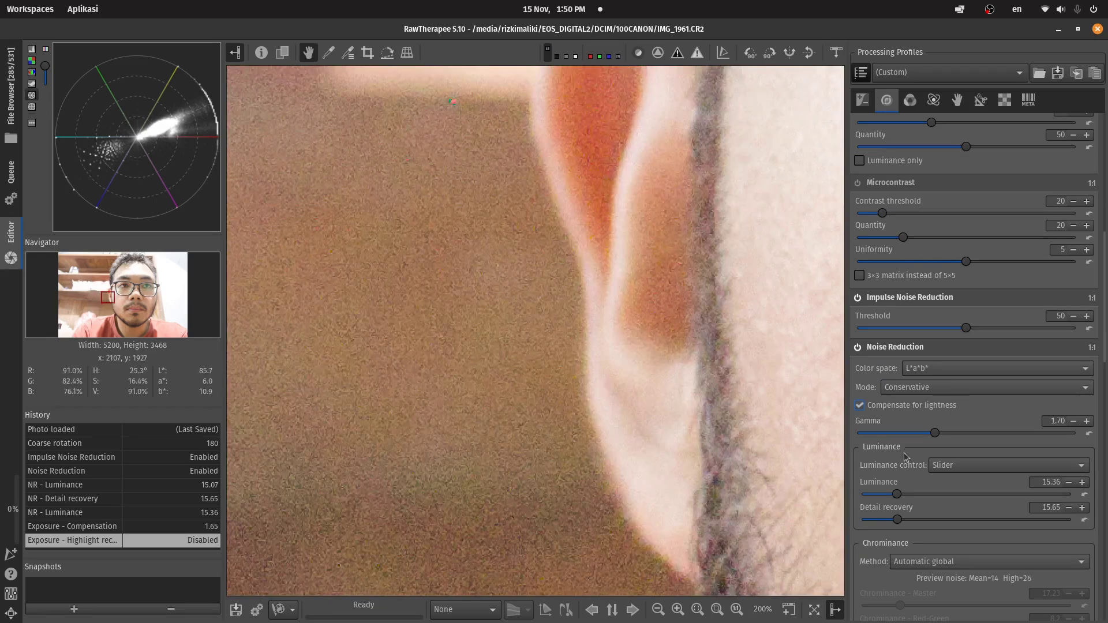
{"action": "left_click_drag", "start_coordinate": [899, 497], "coordinate": [936, 501]}
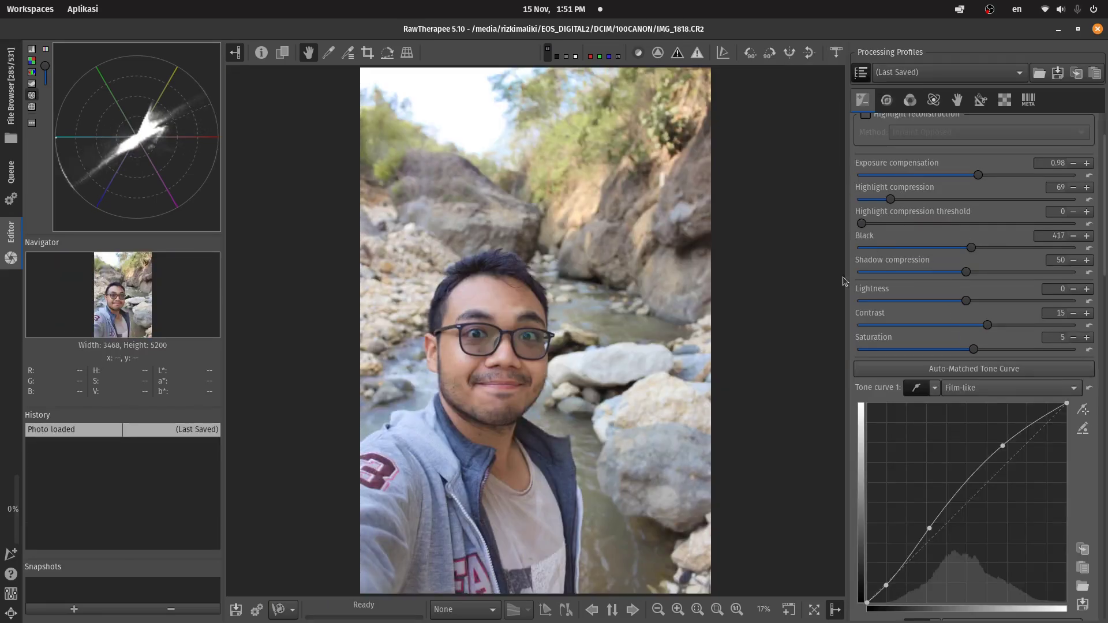
Step: Enable the Vignette Filter on the riverside selfie IMG_1818.CR2
{"action": "scroll", "coordinate": [1026, 472], "scroll_direction": "down", "scroll_amount": 10}
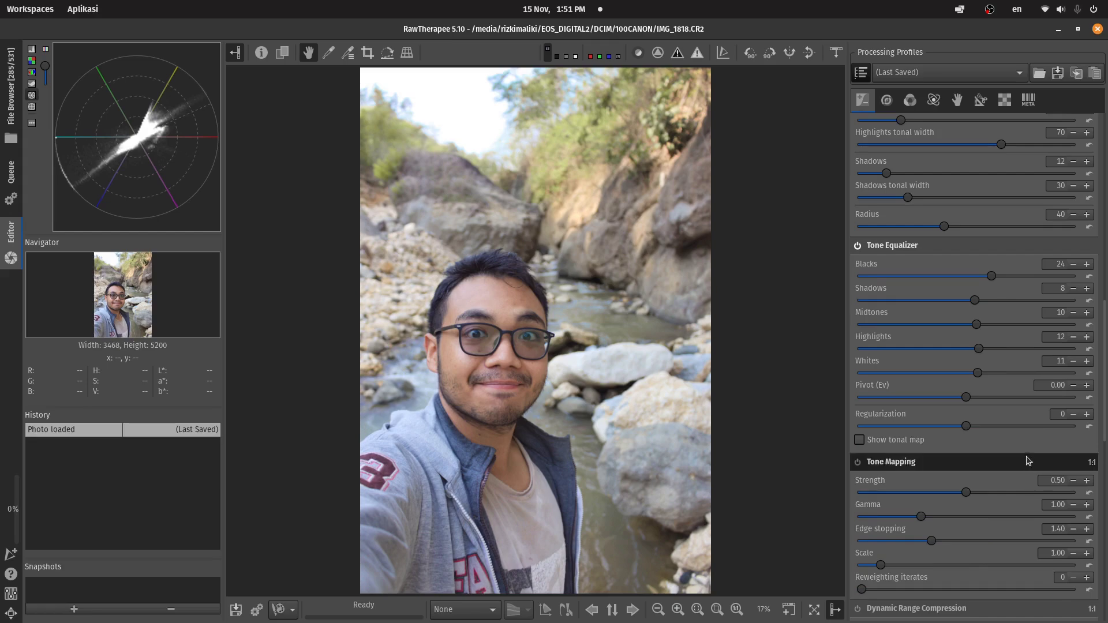
{"action": "scroll", "coordinate": [1025, 454], "scroll_direction": "down", "scroll_amount": 10}
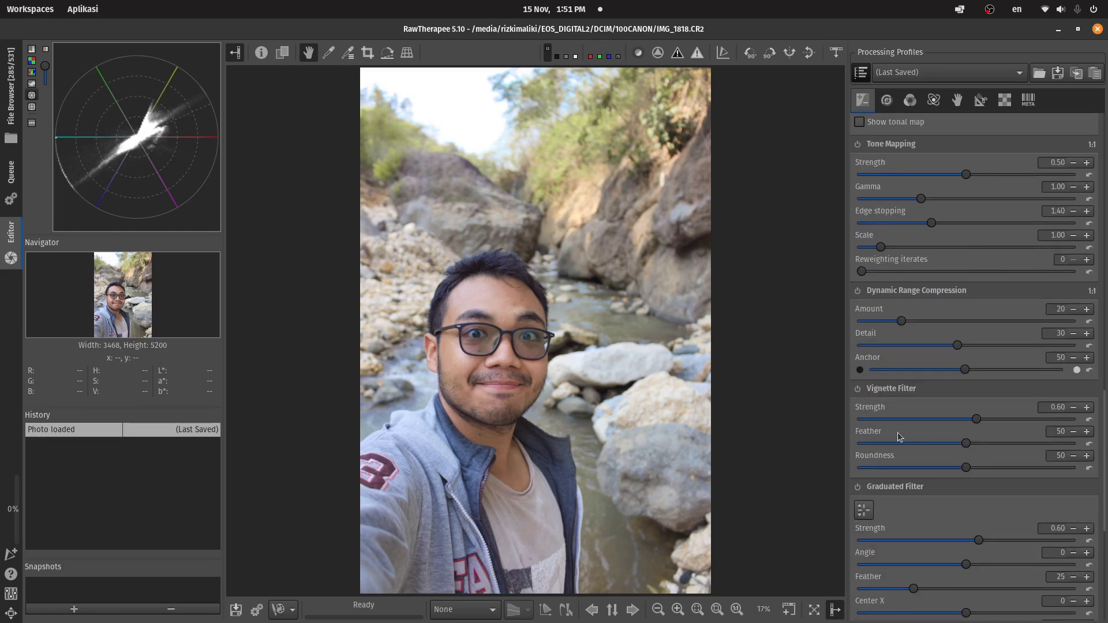
{"action": "left_click", "coordinate": [858, 388]}
{"action": "left_click", "coordinate": [934, 100]}
{"action": "left_click", "coordinate": [904, 103]}
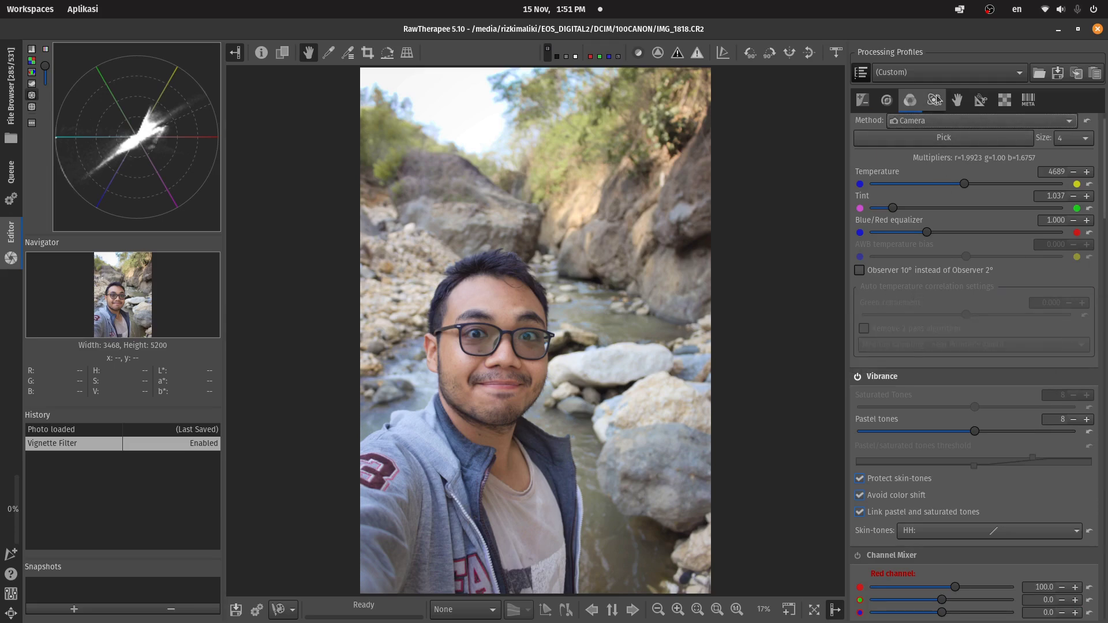
{"action": "left_click", "coordinate": [970, 102]}
{"action": "left_click", "coordinate": [957, 101]}
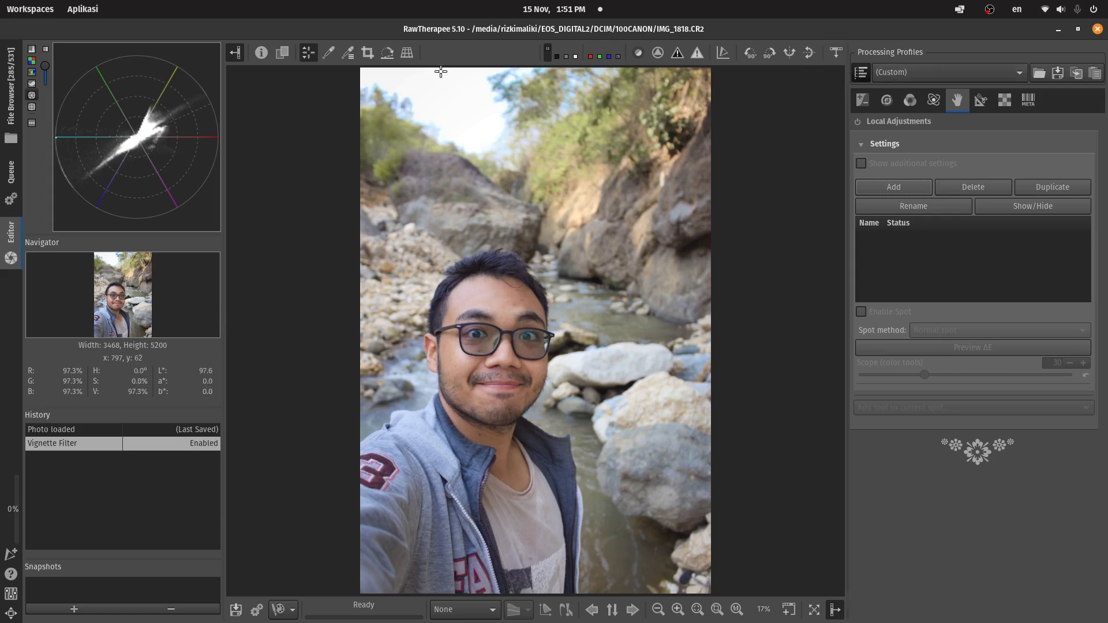
Step: Crop the selfie to a portrait frame of about 2288 × 3430 px around the man's head and chest
{"action": "left_click", "coordinate": [368, 52]}
{"action": "left_click_drag", "start_coordinate": [606, 188], "coordinate": [389, 514]}
{"action": "left_click_drag", "start_coordinate": [606, 188], "coordinate": [621, 169]}
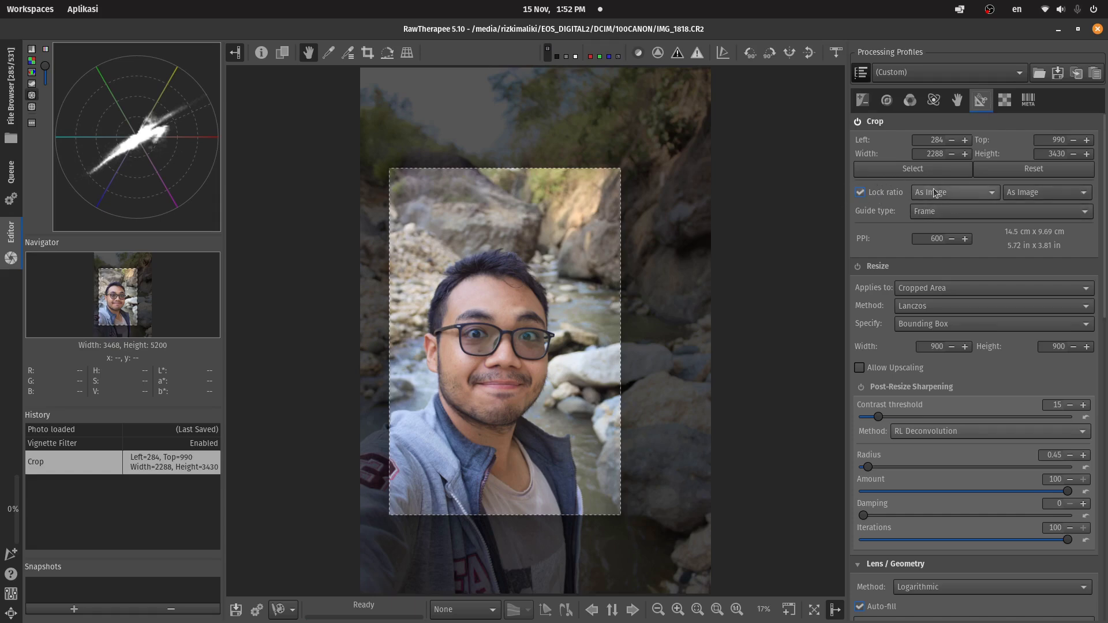
Step: Try the crop's locked aspect ratio at 3:2 and 16:10, ending on Current
{"action": "left_click", "coordinate": [977, 196]}
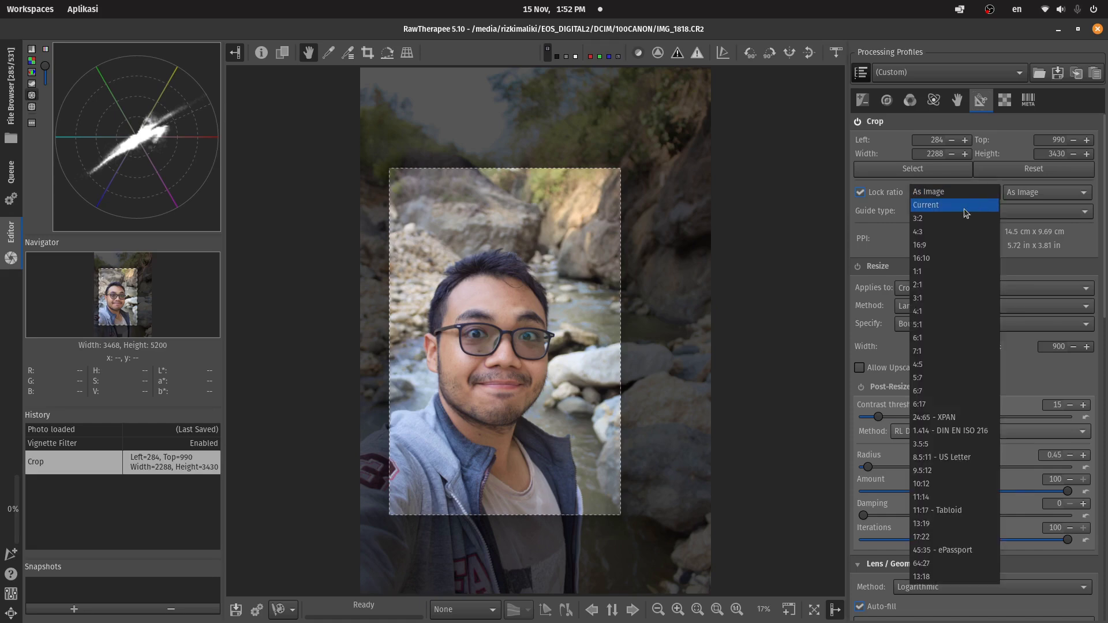
{"action": "left_click", "coordinate": [958, 225]}
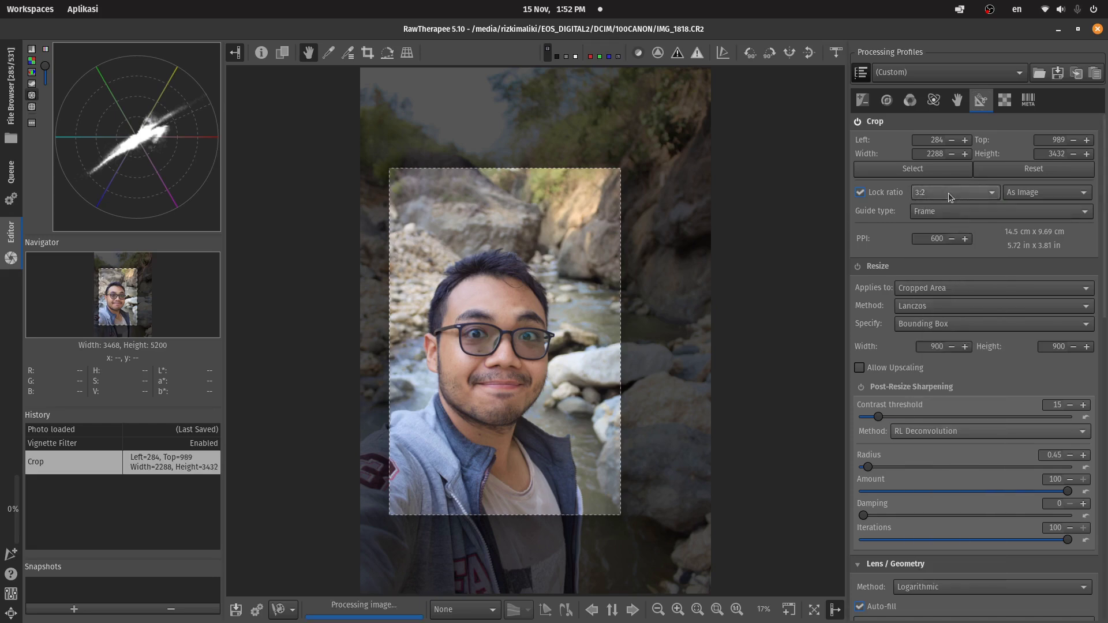
{"action": "left_click", "coordinate": [947, 193]}
{"action": "left_click", "coordinate": [946, 232]}
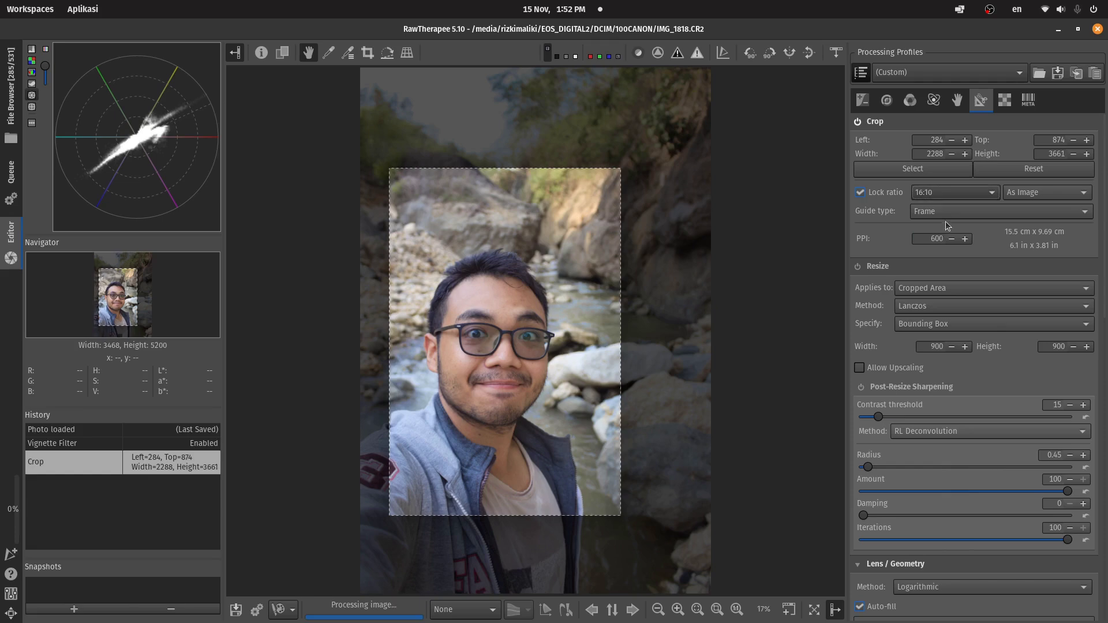
{"action": "left_click", "coordinate": [961, 197]}
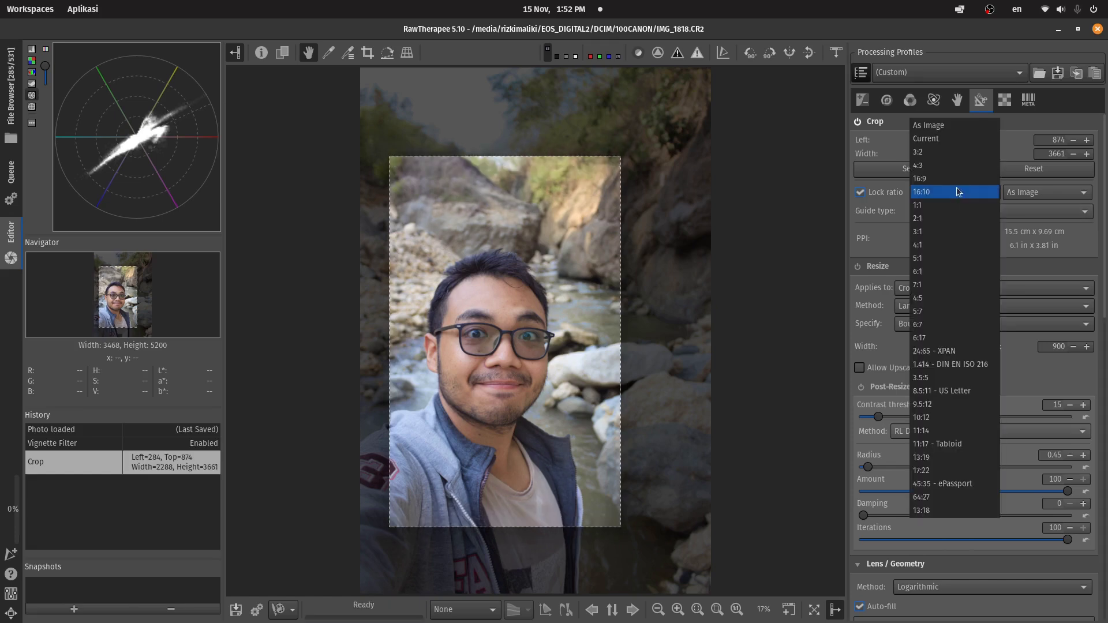
{"action": "left_click", "coordinate": [946, 127]}
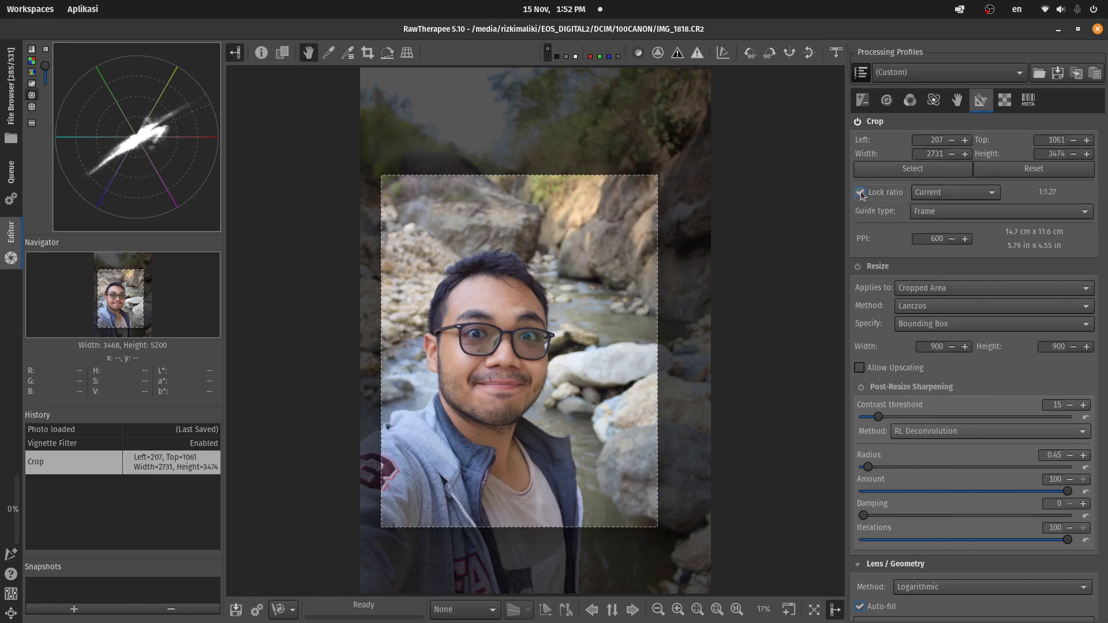
Step: Unlock the crop ratio and resize the frame freely to about 2537 × 3554 px
{"action": "left_click", "coordinate": [860, 192]}
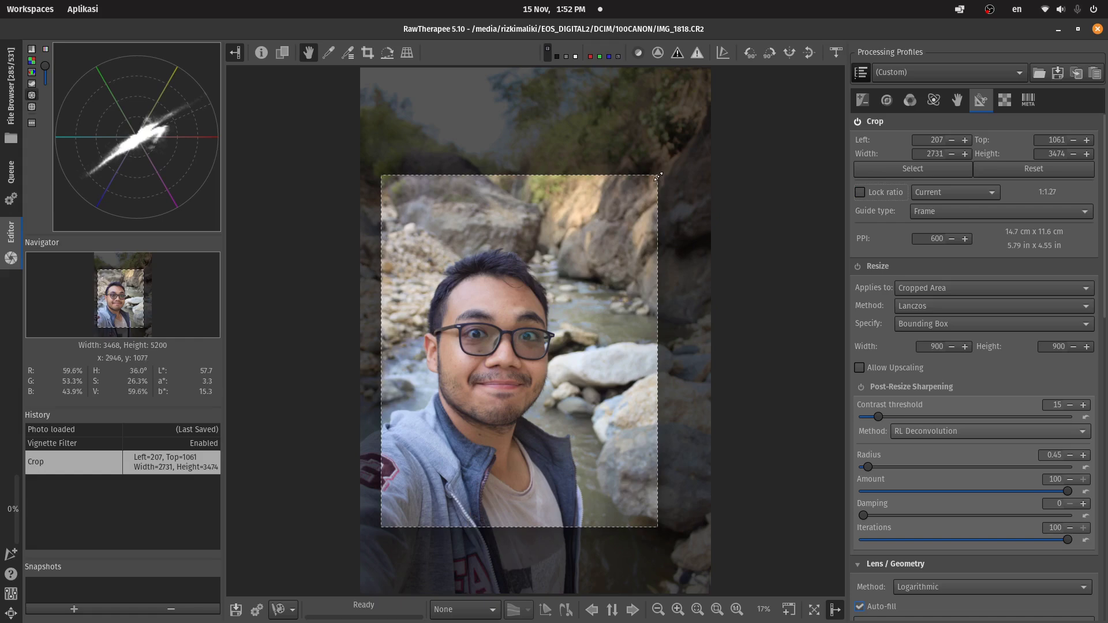
{"action": "mouse_move", "coordinate": [657, 176]}
{"action": "left_mouse_down"}
{"action": "mouse_move", "coordinate": [698, 246]}
{"action": "mouse_move", "coordinate": [646, 193]}
{"action": "mouse_move", "coordinate": [648, 163]}
{"action": "mouse_move", "coordinate": [647, 281]}
{"action": "mouse_move", "coordinate": [646, 199]}
{"action": "mouse_move", "coordinate": [581, 205]}
{"action": "mouse_move", "coordinate": [672, 145]}
{"action": "mouse_move", "coordinate": [633, 116]}
{"action": "mouse_move", "coordinate": [638, 167]}
{"action": "left_mouse_up"}
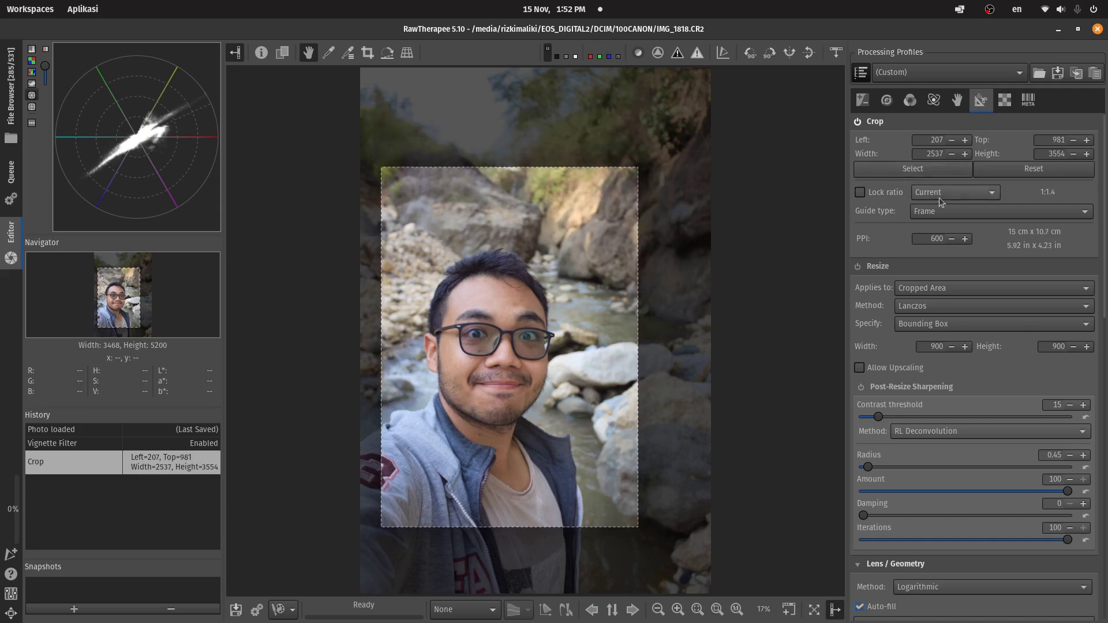
Step: Lock the crop ratio to As Image and switch the crop orientation to Landscape
{"action": "left_click", "coordinate": [880, 193]}
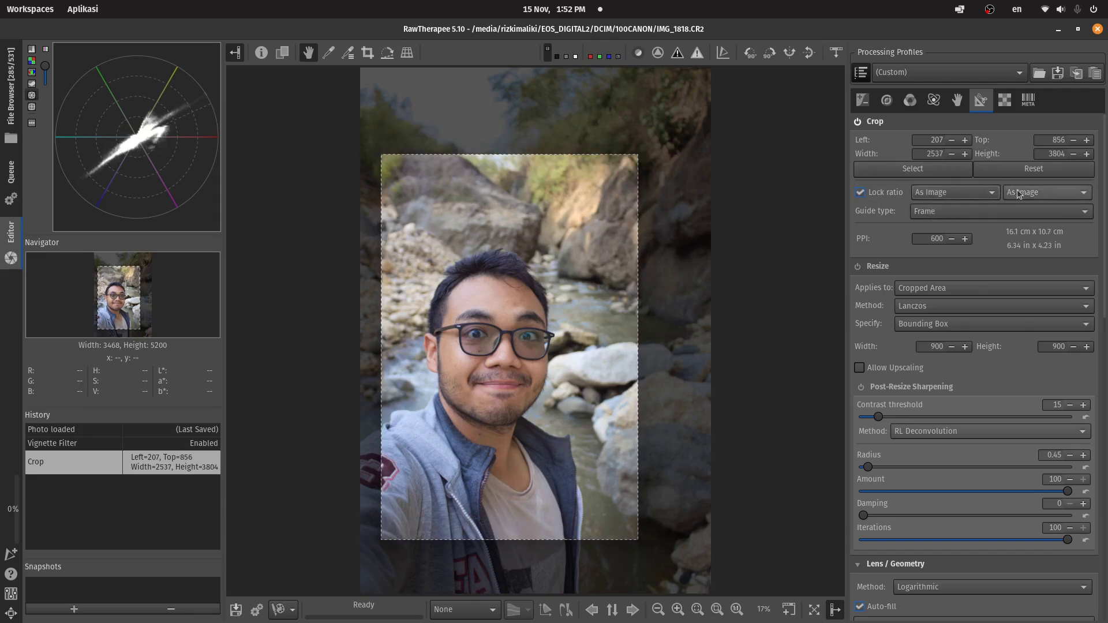
{"action": "left_click", "coordinate": [1043, 193]}
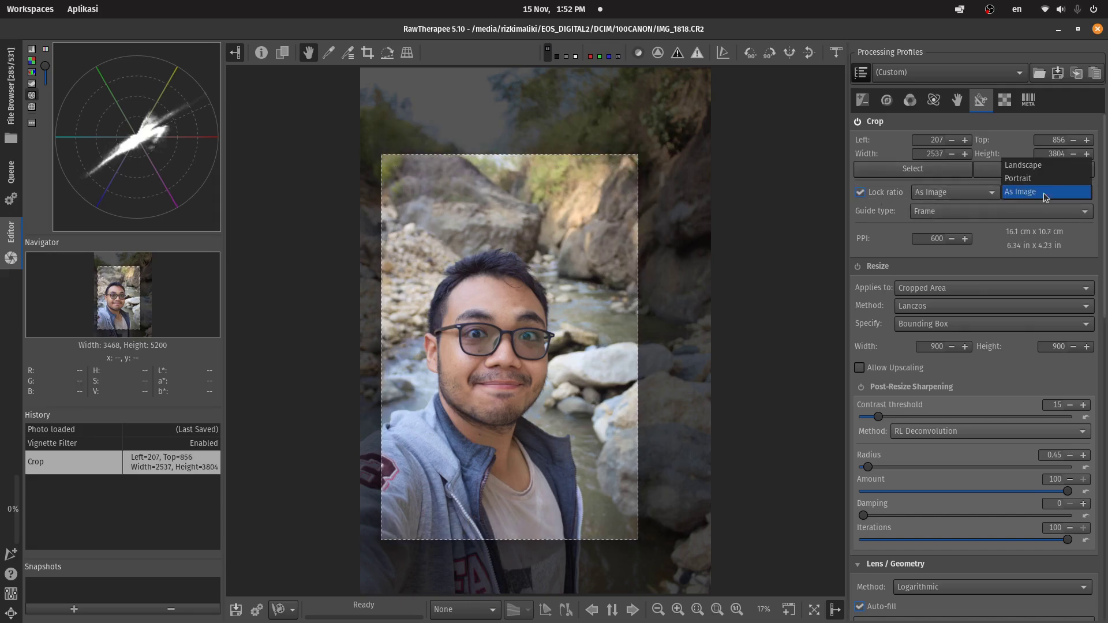
{"action": "left_click", "coordinate": [1059, 166]}
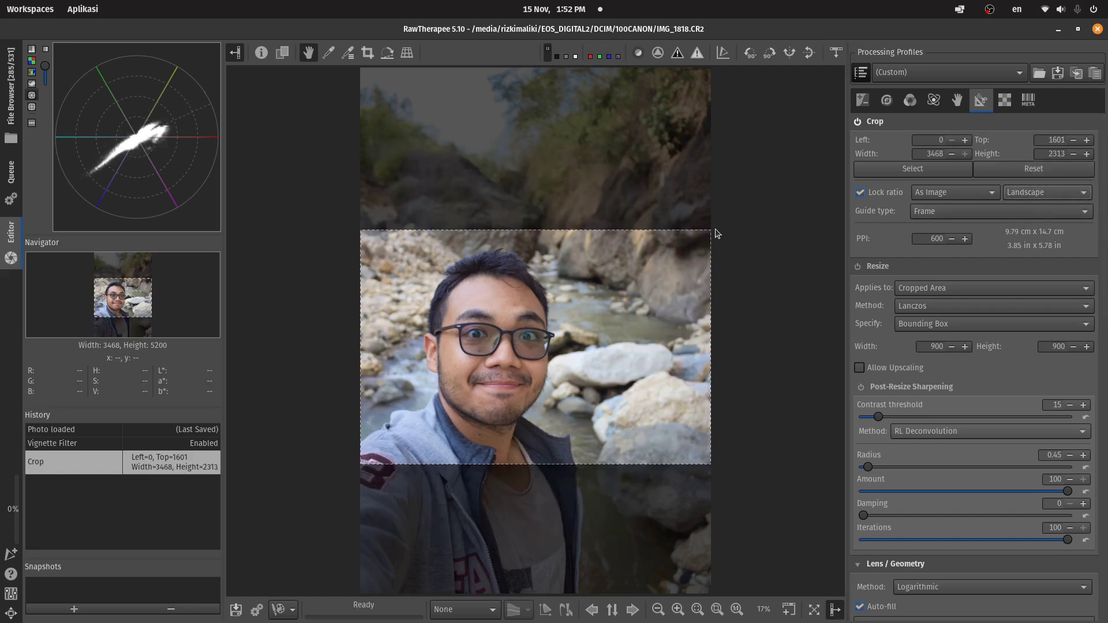
Step: Reset the crop to the full image and disable the Crop tool
{"action": "left_click", "coordinate": [1023, 172]}
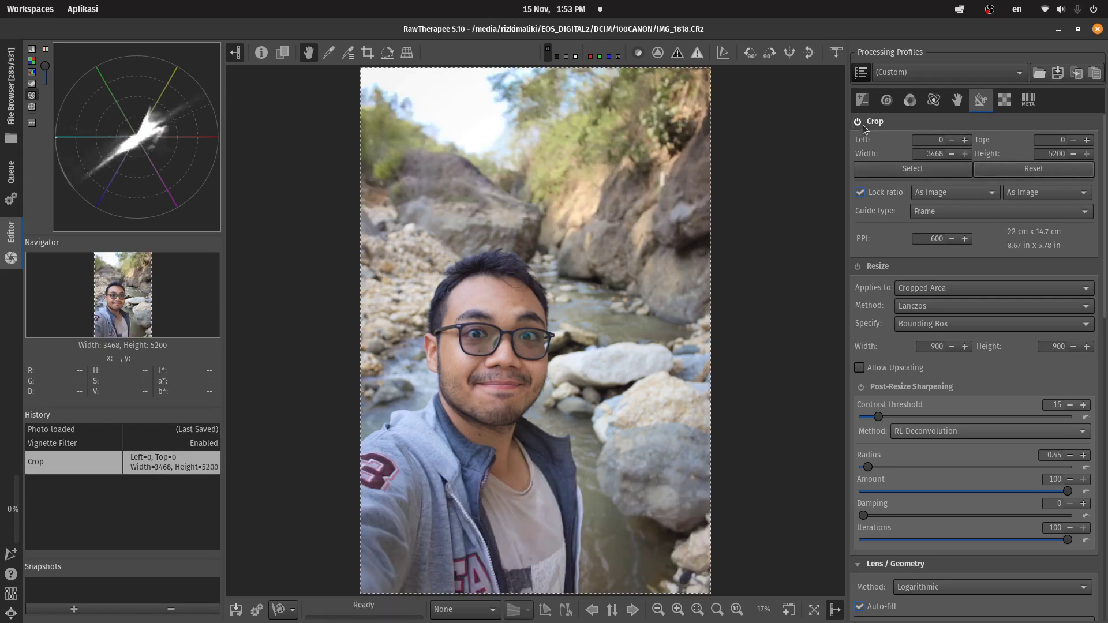
{"action": "left_click", "coordinate": [857, 122]}
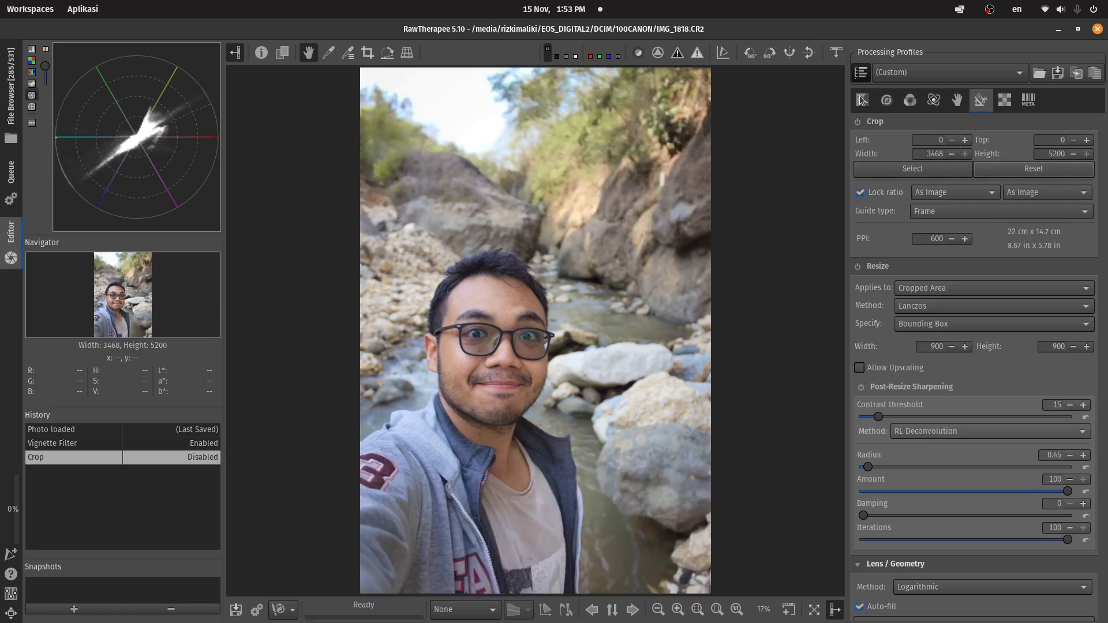
Step: Show the filmstrip above the photo and open the river scene IMG_1968.CR2 from it
{"action": "key", "text": "shift+l"}
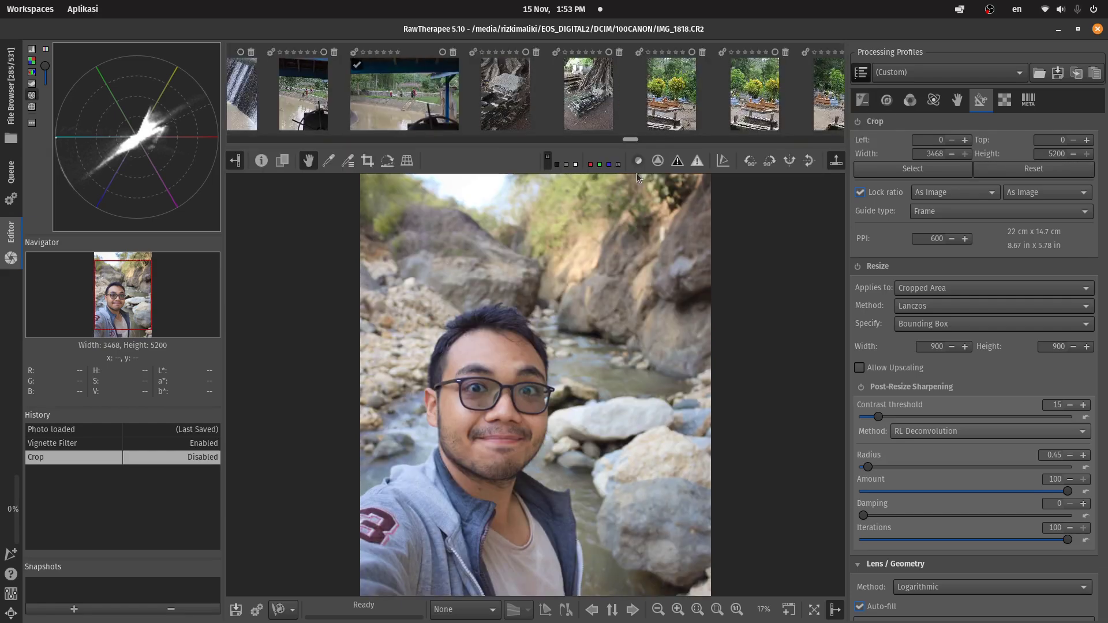
{"action": "scroll", "coordinate": [669, 110], "scroll_direction": "down", "scroll_amount": 2}
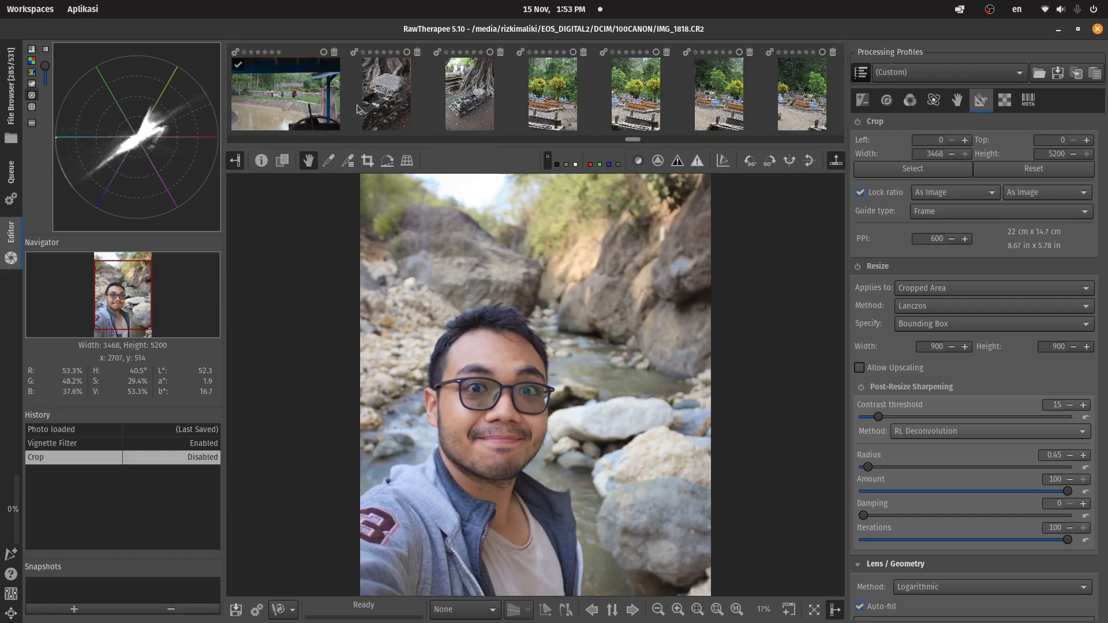
{"action": "left_click", "coordinate": [314, 106]}
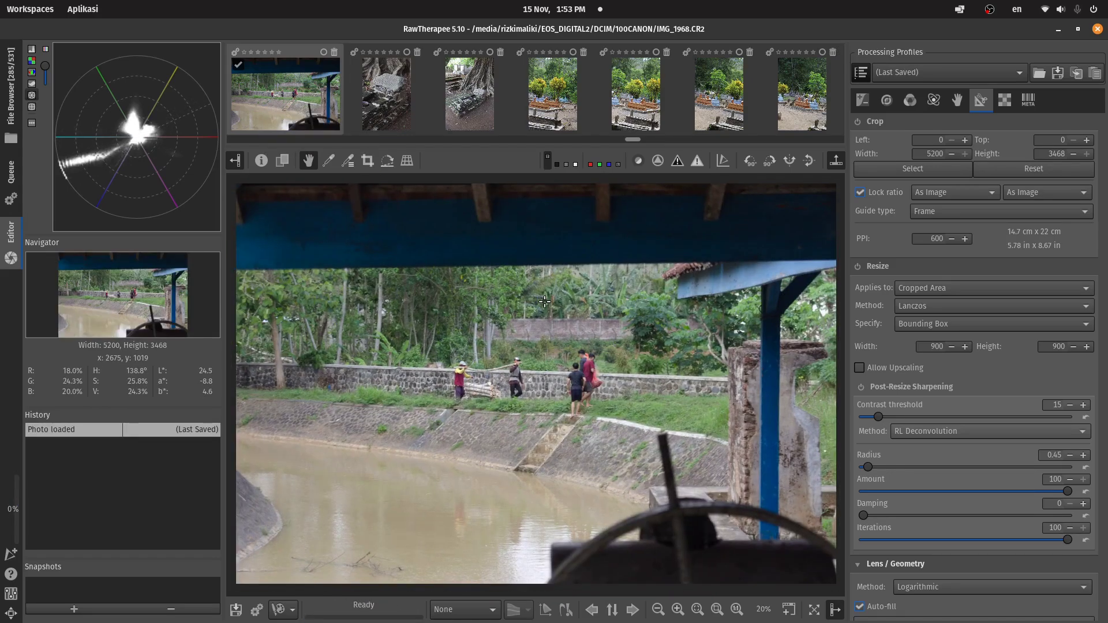
Step: Straighten the river photo along the vertical edge of the brick pillar, rotating it by about 0.43°
{"action": "scroll", "coordinate": [497, 327], "scroll_direction": "up", "scroll_amount": 2}
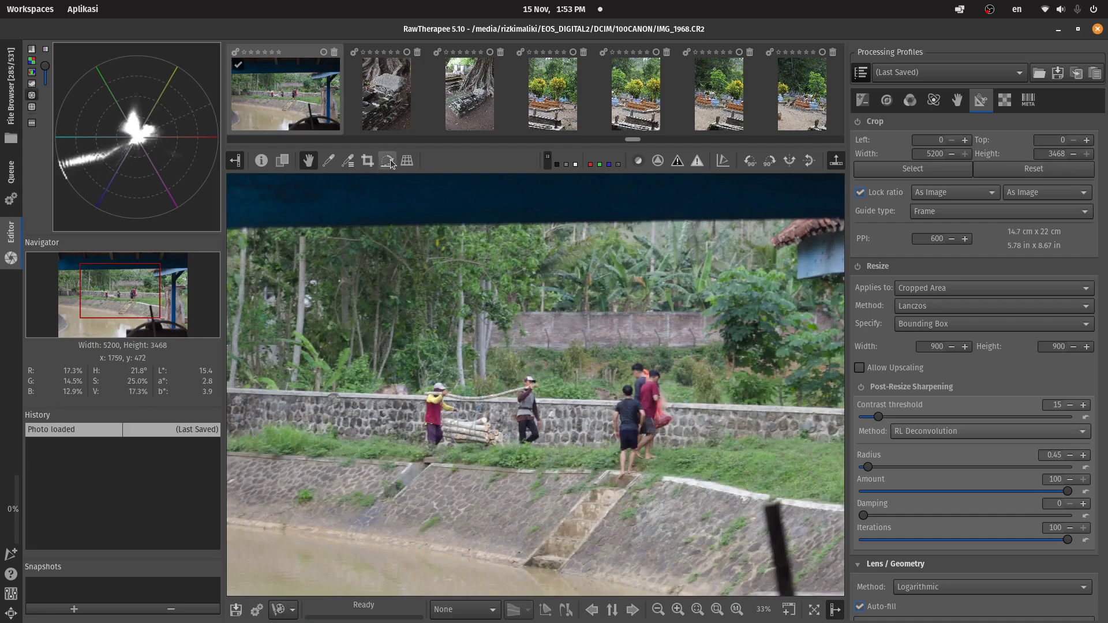
{"action": "left_click", "coordinate": [389, 162]}
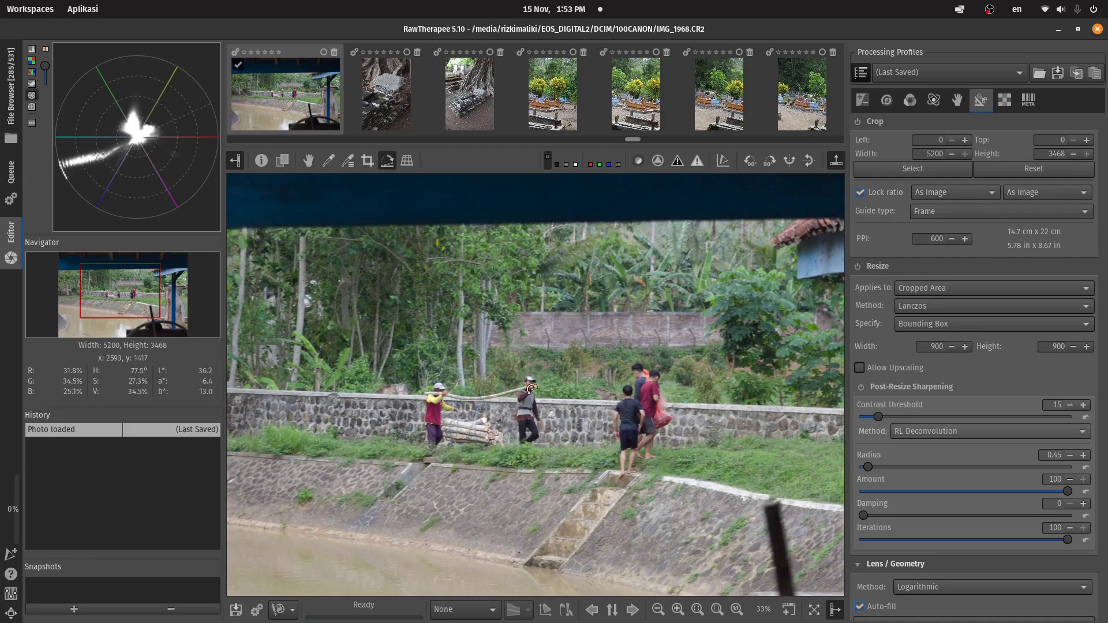
{"action": "scroll", "coordinate": [720, 516], "scroll_direction": "down", "scroll_amount": 1}
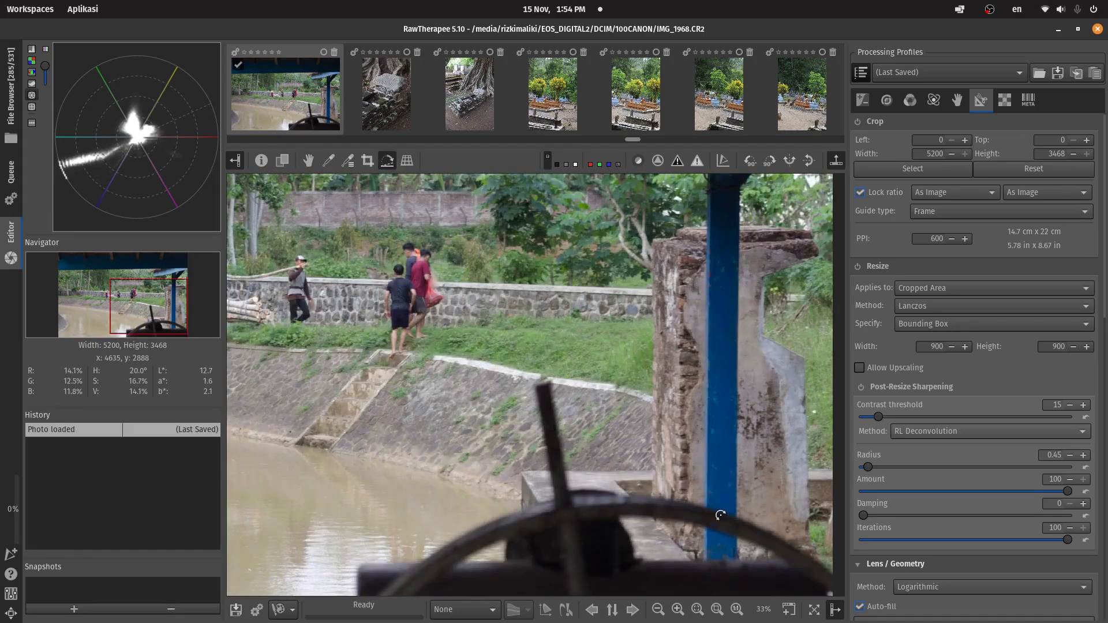
{"action": "scroll", "coordinate": [708, 505], "scroll_direction": "down", "scroll_amount": 1}
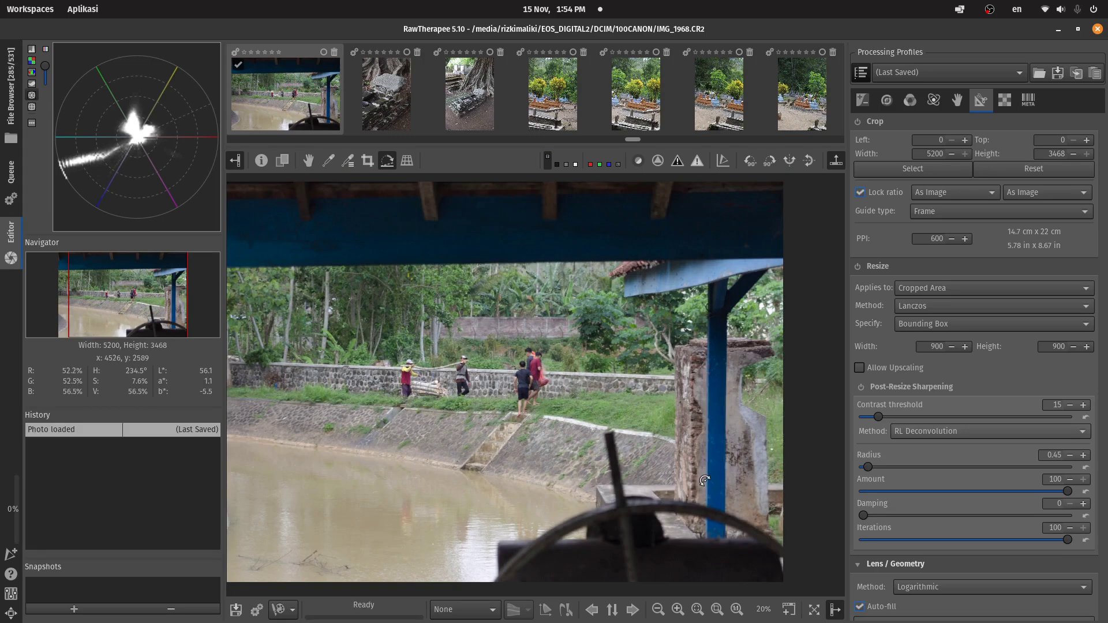
{"action": "scroll", "coordinate": [622, 254], "scroll_direction": "up", "scroll_amount": 2}
{"action": "scroll", "coordinate": [622, 253], "scroll_direction": "up", "scroll_amount": 1}
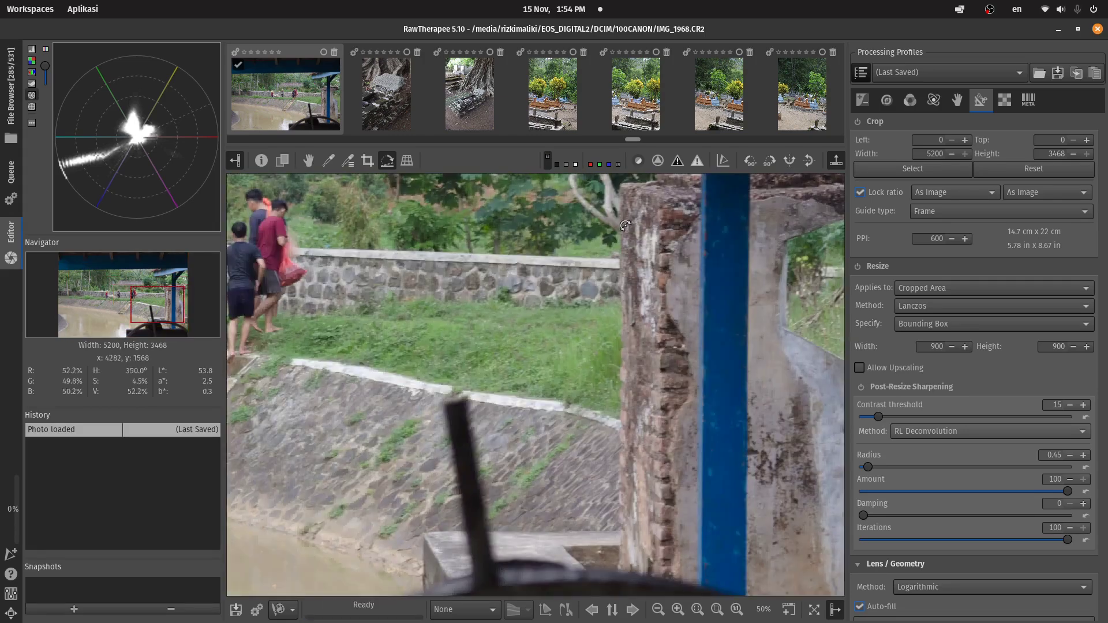
{"action": "left_click_drag", "start_coordinate": [621, 191], "coordinate": [618, 574]}
{"action": "scroll", "coordinate": [612, 274], "scroll_direction": "down", "scroll_amount": 2}
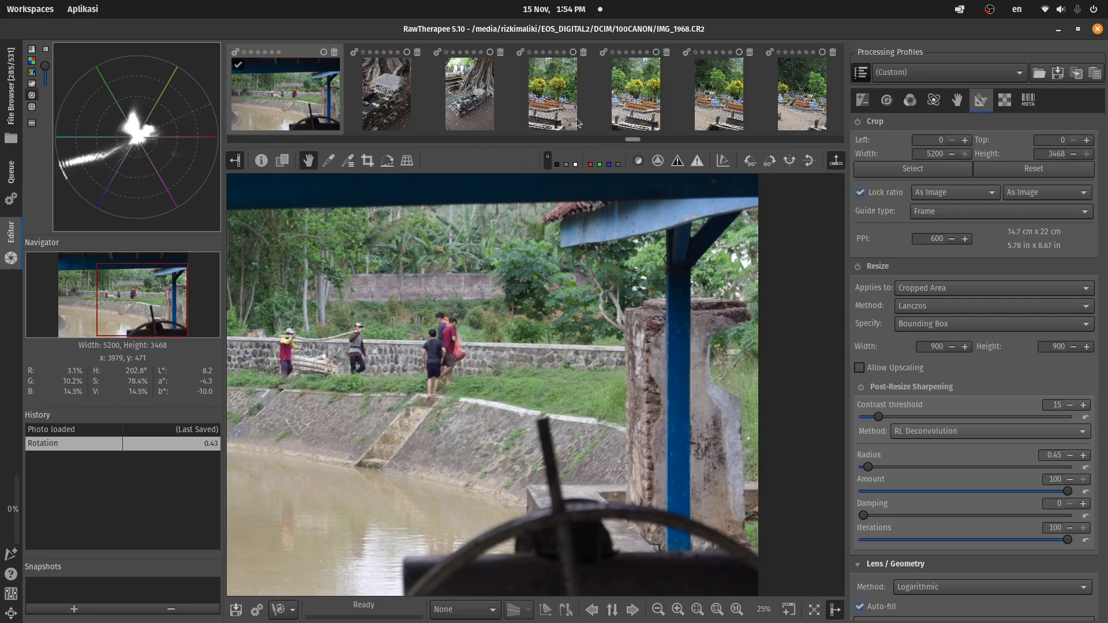
Step: Open the cemetery photo IMG_1971.CR2 and straighten it along the concrete base's vertical corner, rotating it by about 4.25°
{"action": "left_click", "coordinate": [570, 98]}
{"action": "left_click", "coordinate": [570, 99]}
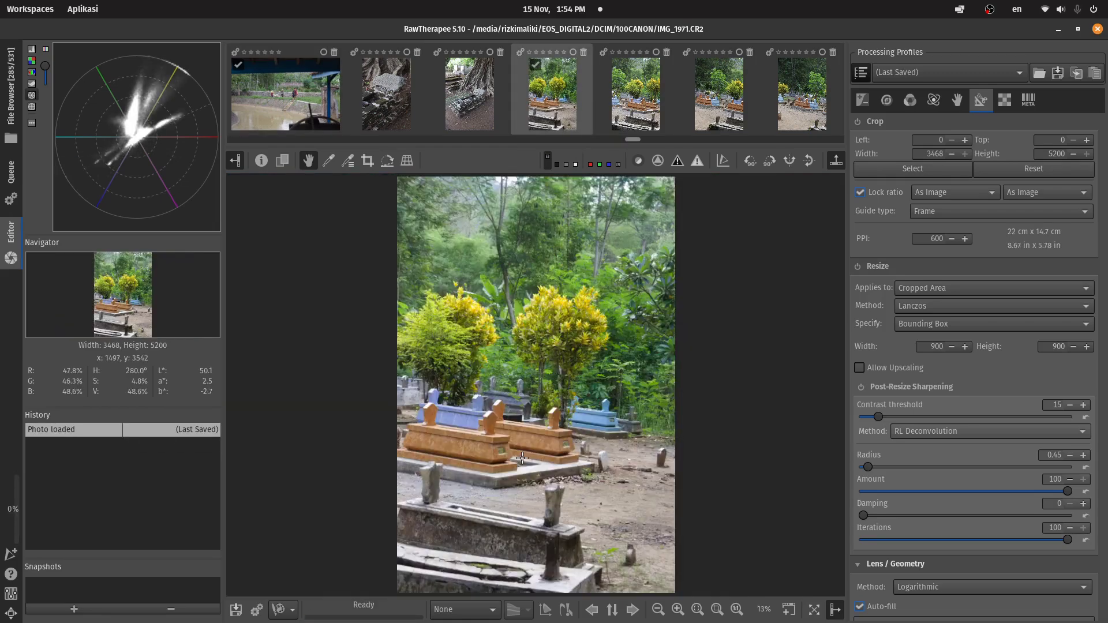
{"action": "left_click", "coordinate": [386, 161]}
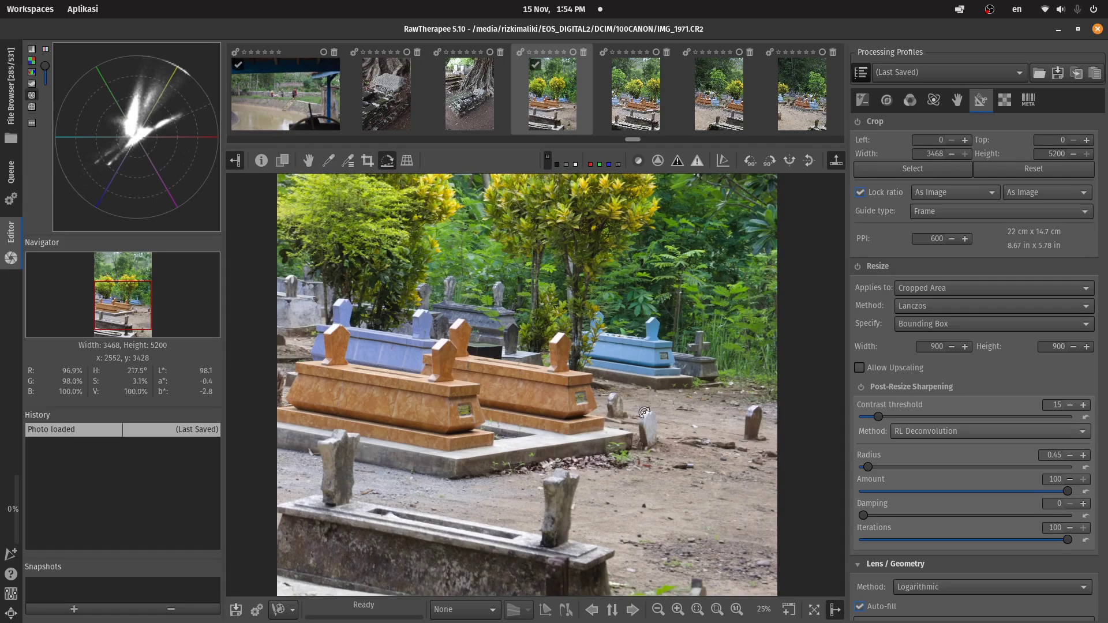
{"action": "scroll", "coordinate": [640, 412], "scroll_direction": "up", "scroll_amount": 2}
{"action": "scroll", "coordinate": [529, 349], "scroll_direction": "down", "scroll_amount": 3}
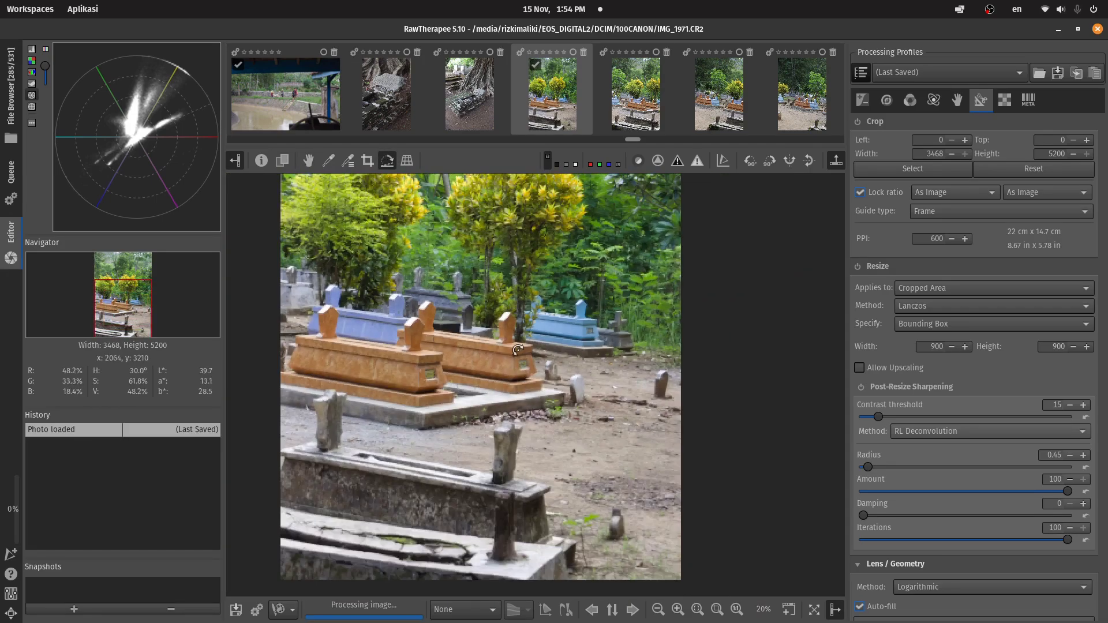
{"action": "scroll", "coordinate": [503, 452], "scroll_direction": "up", "scroll_amount": 2}
{"action": "scroll", "coordinate": [508, 411], "scroll_direction": "down", "scroll_amount": 1}
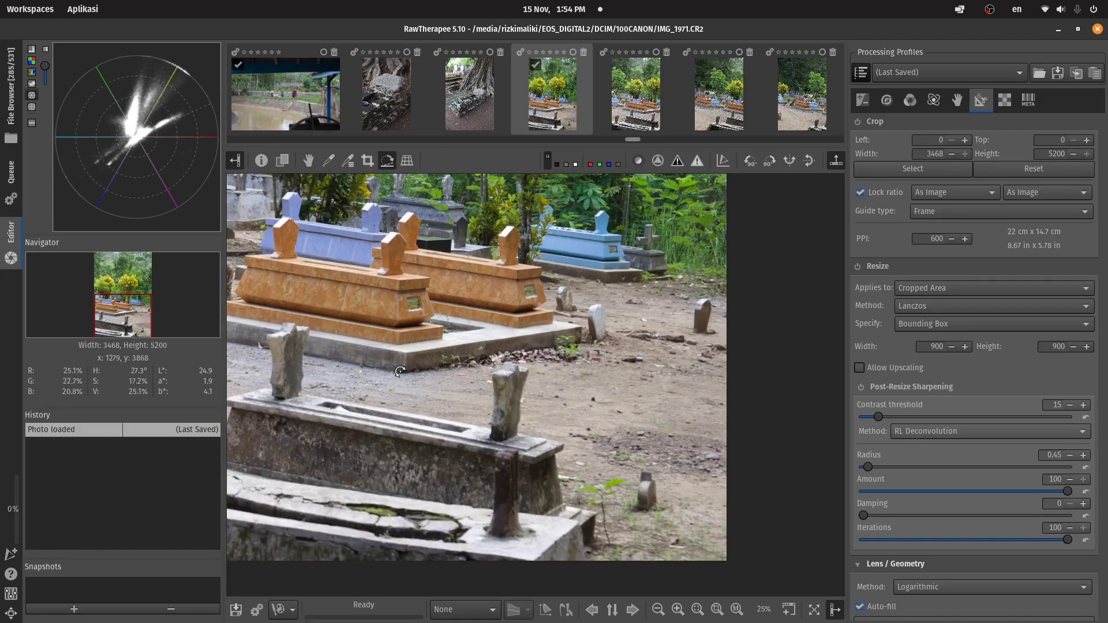
{"action": "scroll", "coordinate": [398, 369], "scroll_direction": "up", "scroll_amount": 3}
{"action": "scroll", "coordinate": [431, 342], "scroll_direction": "down", "scroll_amount": 2}
{"action": "scroll", "coordinate": [436, 298], "scroll_direction": "up", "scroll_amount": 1}
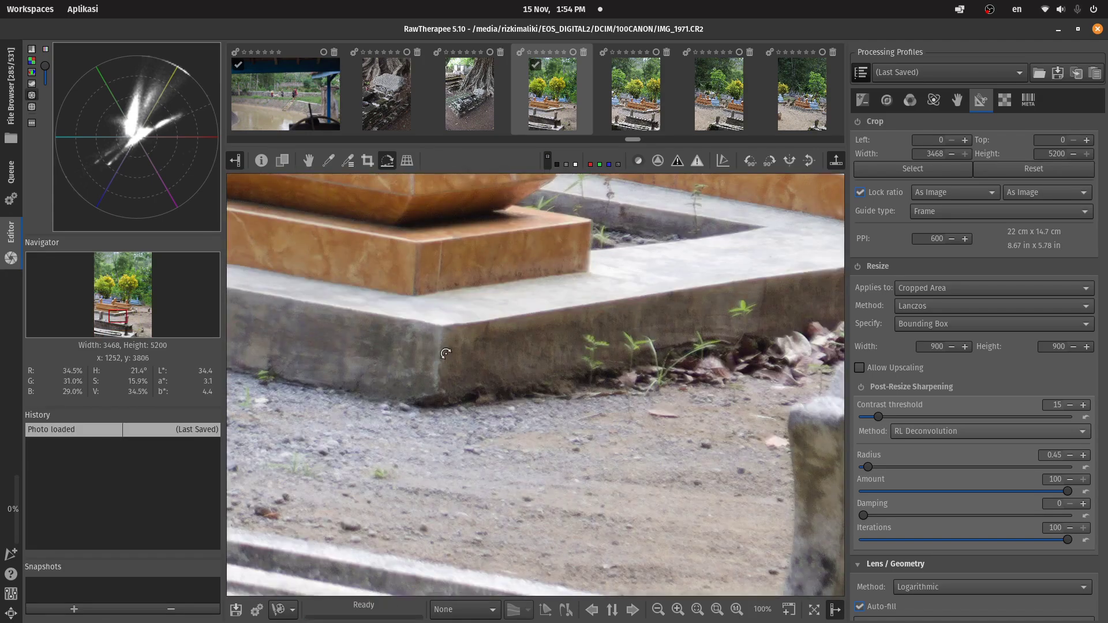
{"action": "left_click_drag", "start_coordinate": [441, 328], "coordinate": [429, 429]}
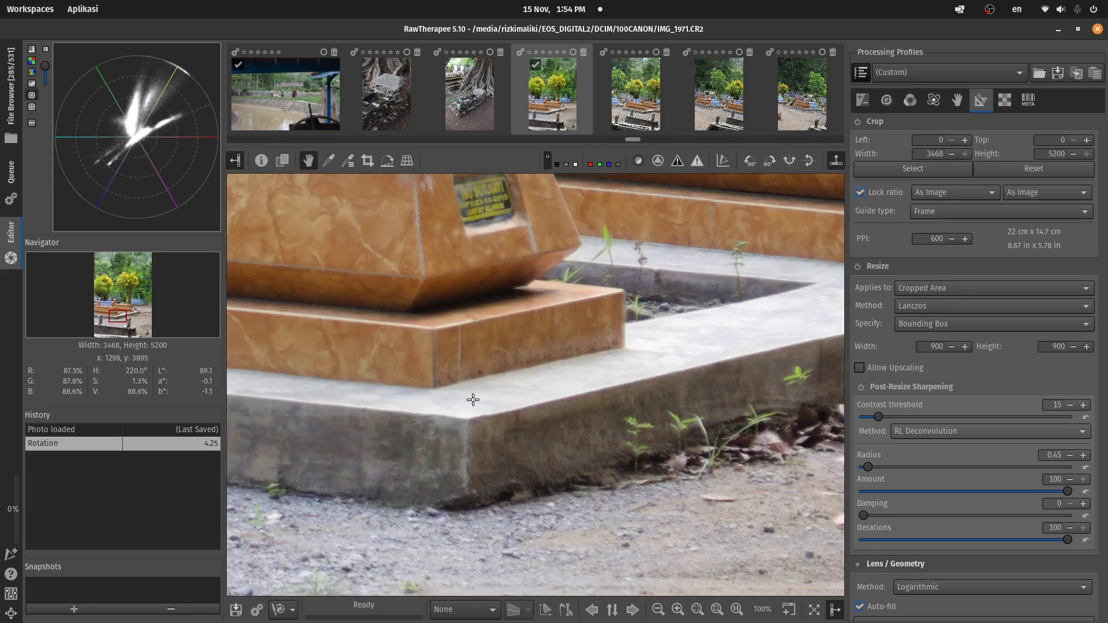
{"action": "scroll", "coordinate": [470, 399], "scroll_direction": "down", "scroll_amount": 6}
{"action": "scroll", "coordinate": [509, 233], "scroll_direction": "up", "scroll_amount": 1}
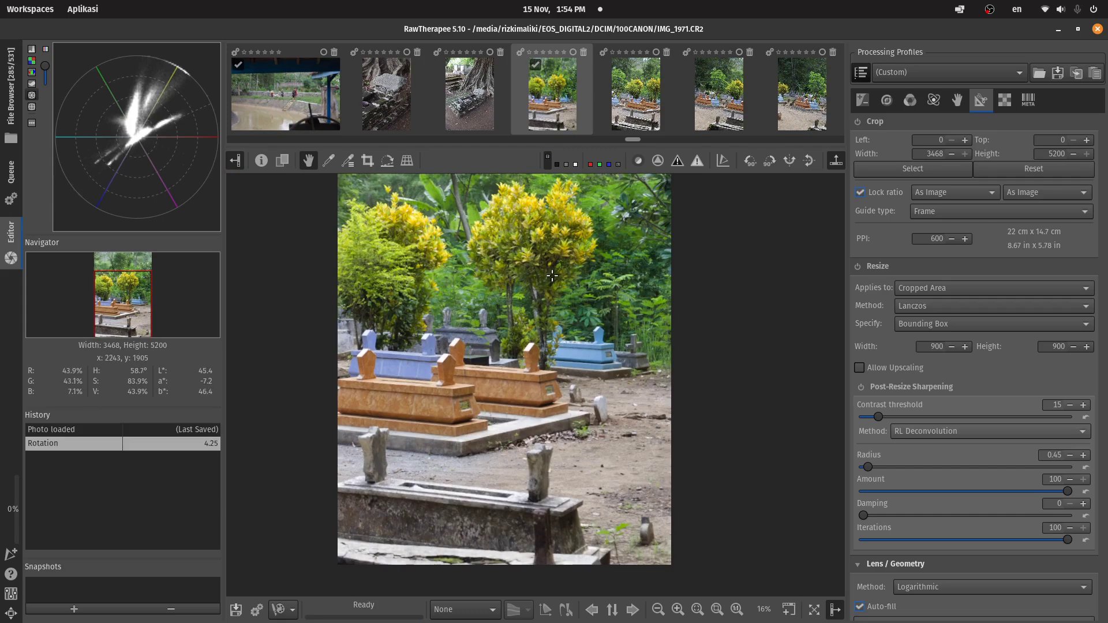
Step: Open the overexposed road photo IMG_1975.CR2 and apply Auto Levels to its exposure
{"action": "scroll", "coordinate": [595, 95], "scroll_direction": "down", "scroll_amount": 3}
{"action": "key", "text": "shift+Page_Down"}
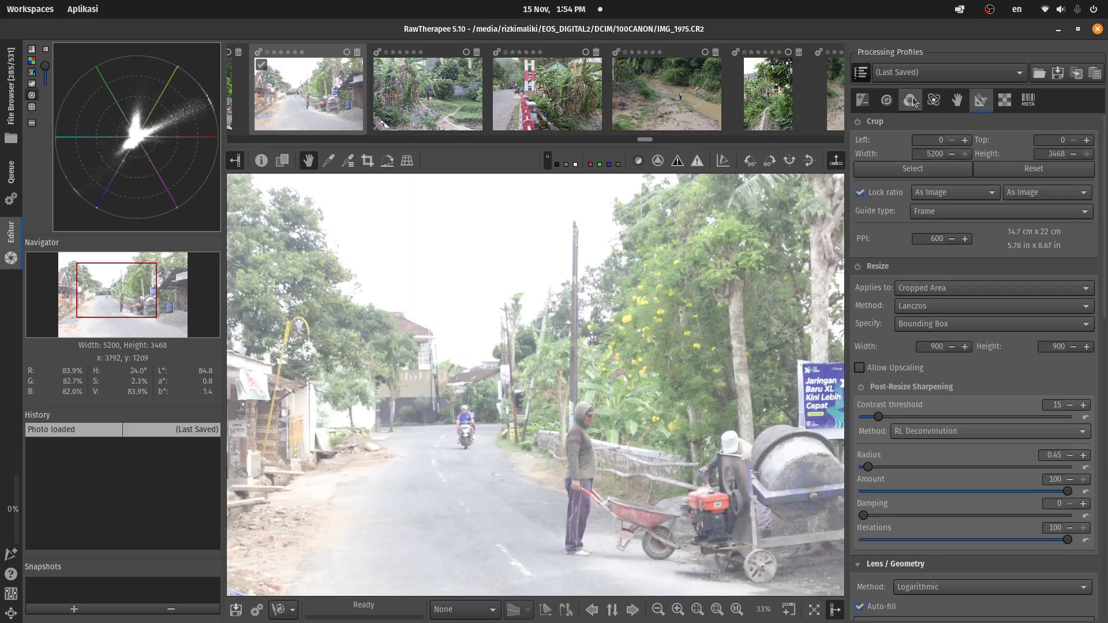
{"action": "left_click", "coordinate": [862, 100]}
{"action": "left_click", "coordinate": [897, 144]}
Step: Straighten the road photo along the horizontal road edge behind the motorcycle, rotating it by about -1.50°
{"action": "scroll", "coordinate": [495, 466], "scroll_direction": "up", "scroll_amount": 4}
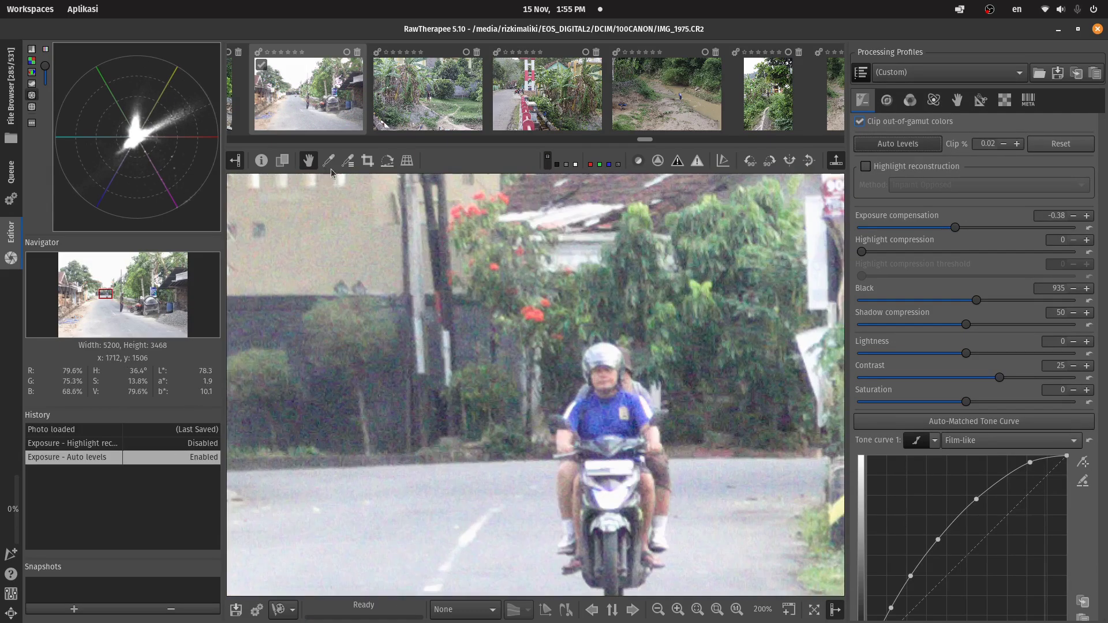
{"action": "left_click", "coordinate": [387, 160]}
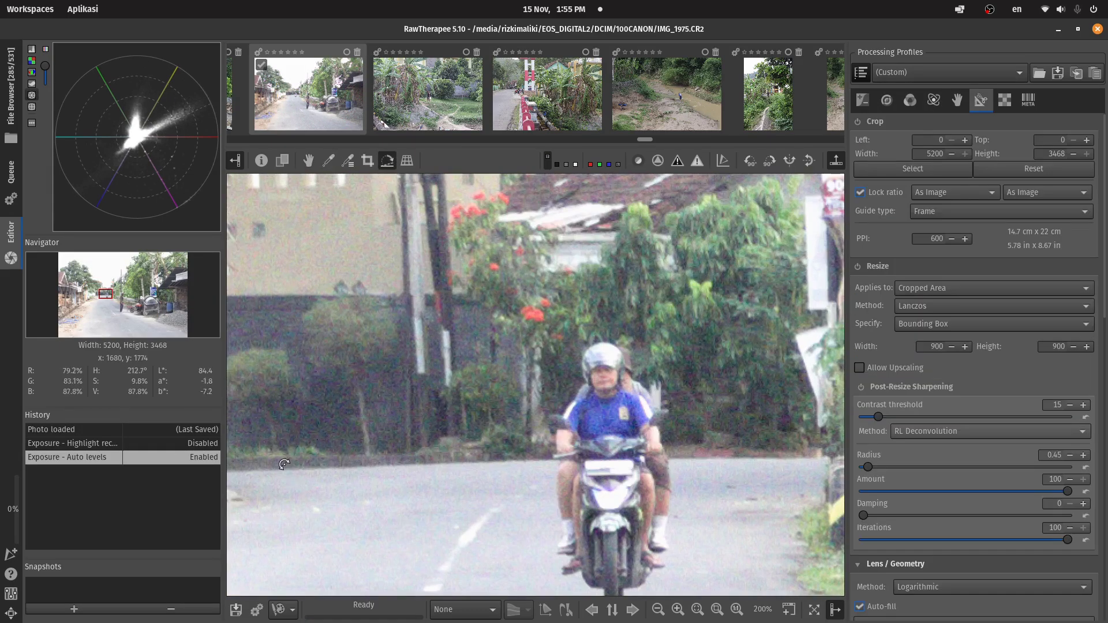
{"action": "left_click_drag", "start_coordinate": [281, 471], "coordinate": [984, 453]}
{"action": "scroll", "coordinate": [537, 277], "scroll_direction": "down", "scroll_amount": 3}
{"action": "scroll", "coordinate": [538, 277], "scroll_direction": "down", "scroll_amount": 2}
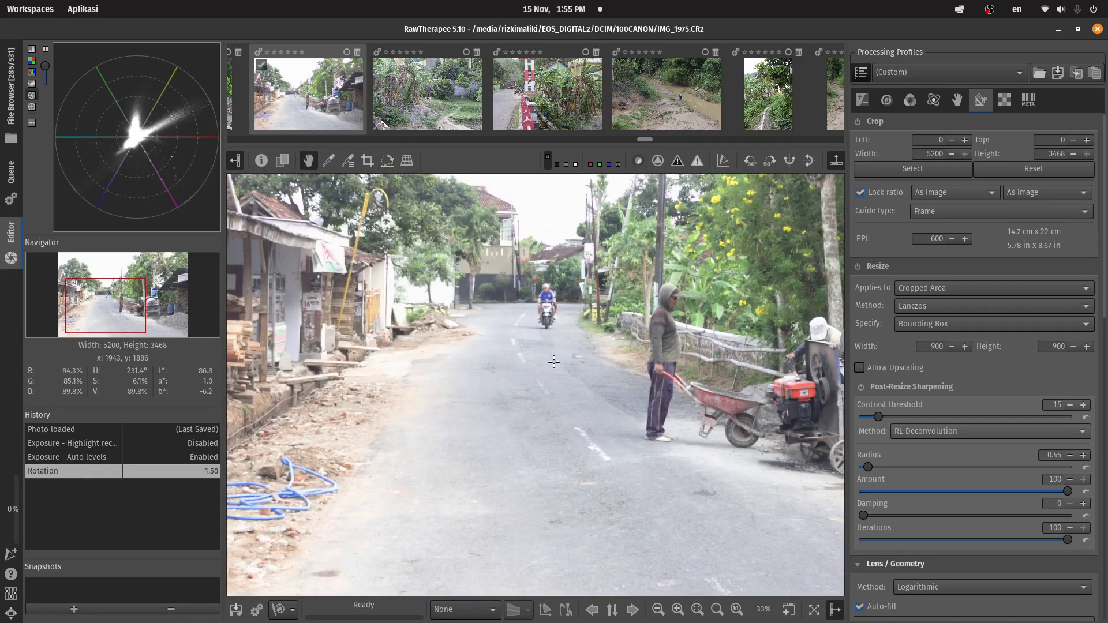
{"action": "scroll", "coordinate": [615, 296], "scroll_direction": "down", "scroll_amount": 1}
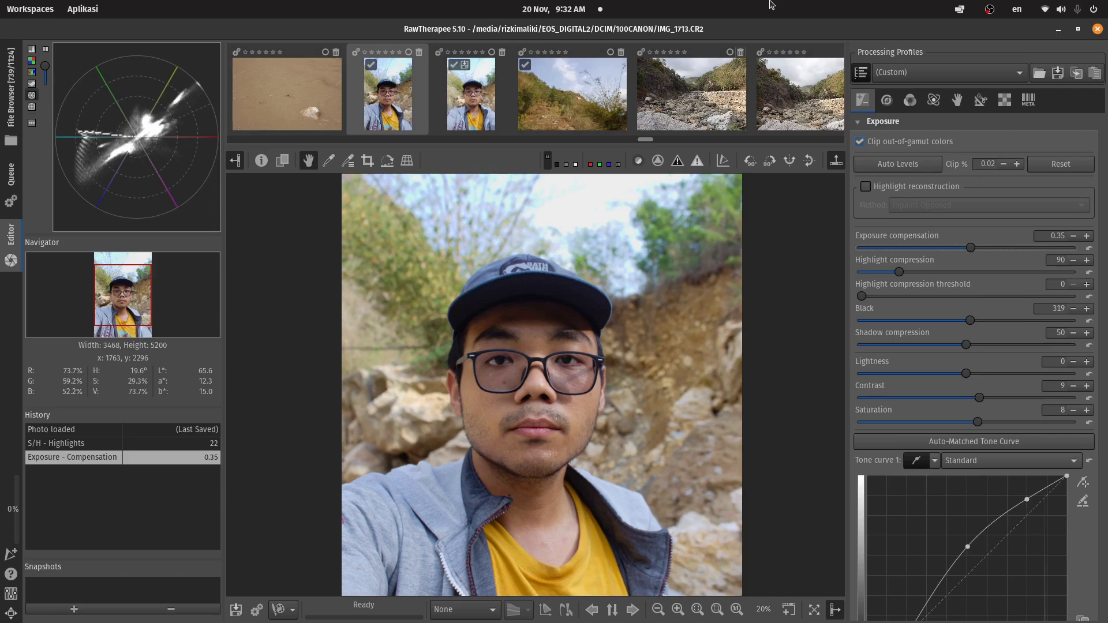
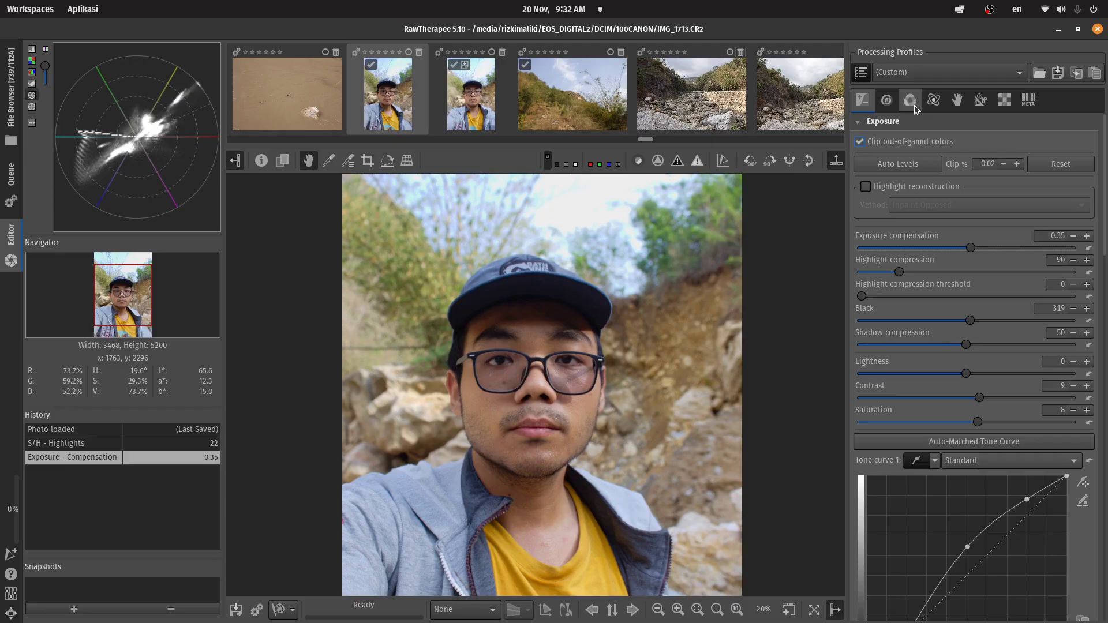
Step: Look through the color tools for the portrait IMG_1713.CR2, from White Balance down to Color Management
{"action": "left_click", "coordinate": [911, 102]}
{"action": "scroll", "coordinate": [943, 380], "scroll_direction": "down", "scroll_amount": 10}
{"action": "scroll", "coordinate": [946, 380], "scroll_direction": "down", "scroll_amount": 15}
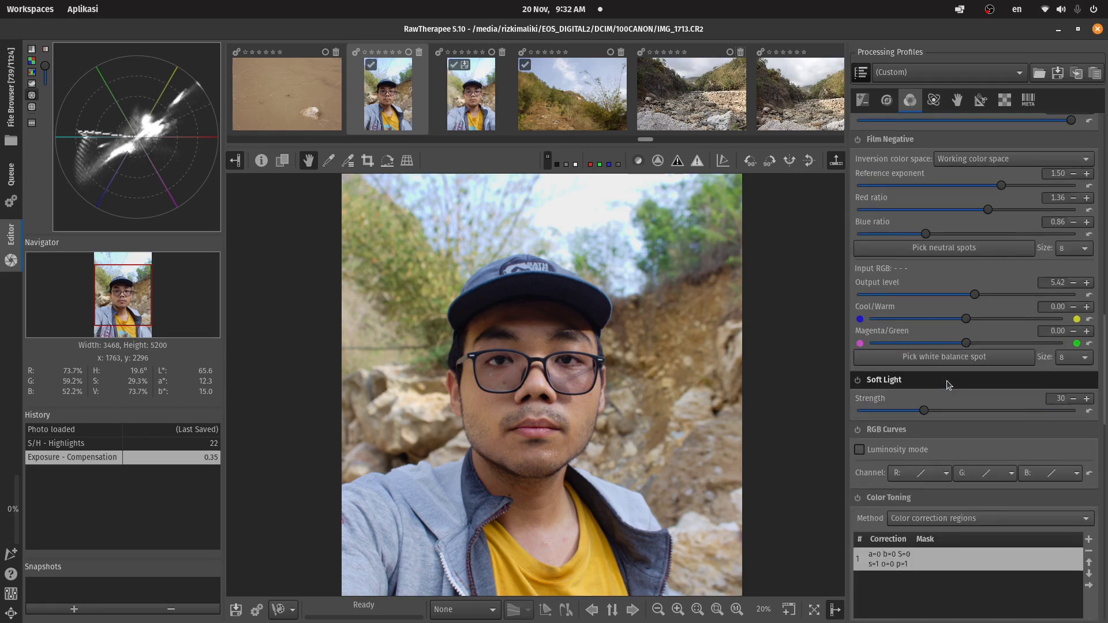
{"action": "scroll", "coordinate": [947, 390], "scroll_direction": "down", "scroll_amount": 3}
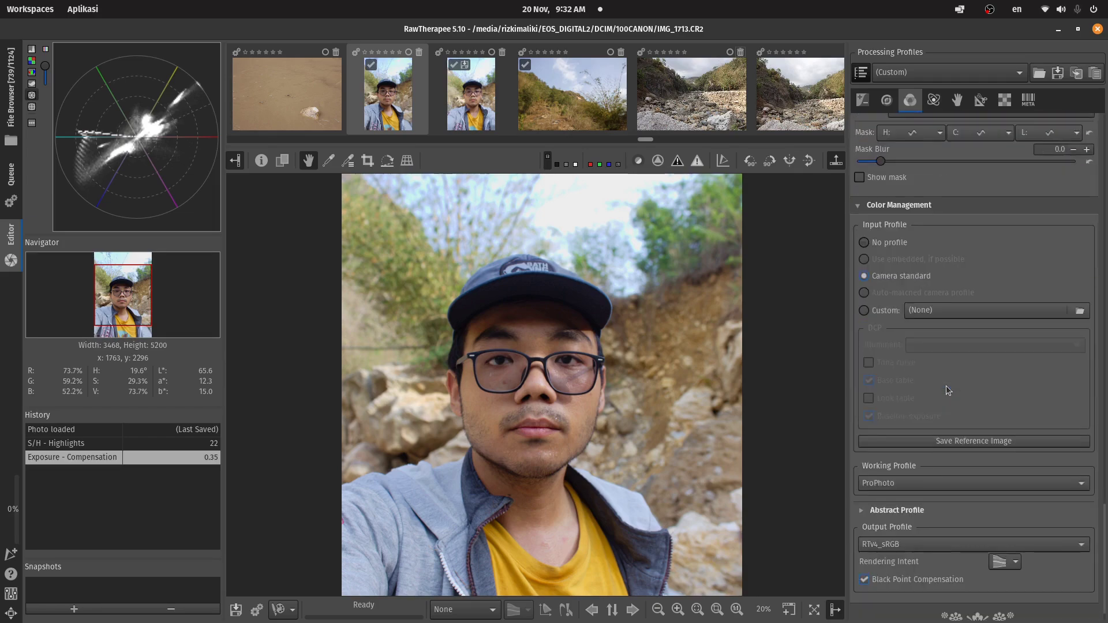
{"action": "scroll", "coordinate": [946, 390], "scroll_direction": "up", "scroll_amount": 10}
{"action": "scroll", "coordinate": [946, 386], "scroll_direction": "up", "scroll_amount": 4}
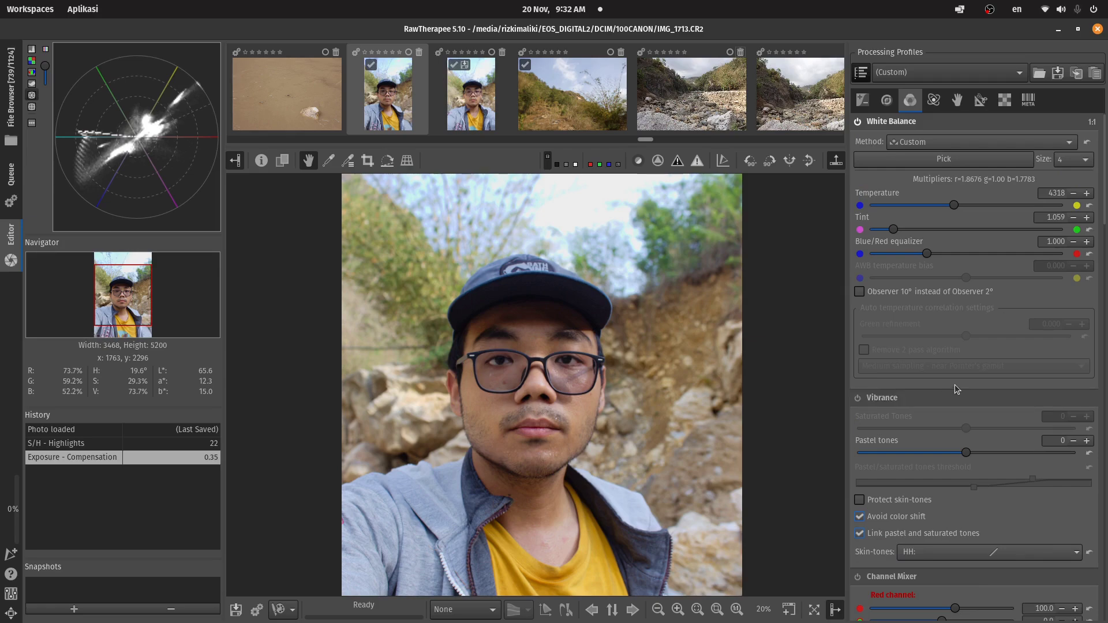
{"action": "scroll", "coordinate": [955, 384], "scroll_direction": "down", "scroll_amount": 3}
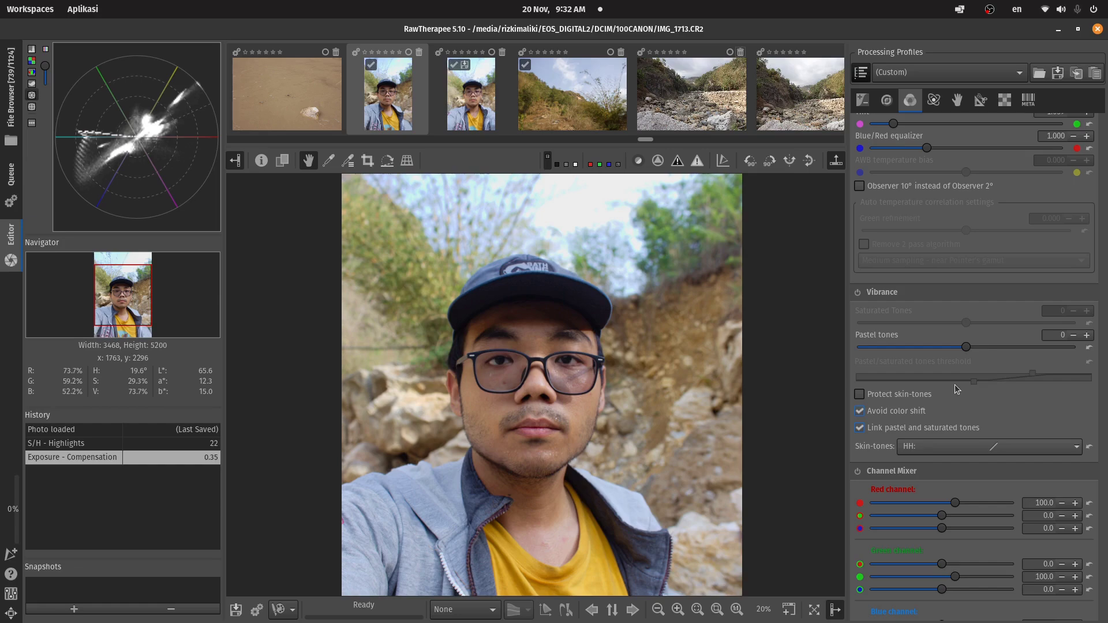
{"action": "scroll", "coordinate": [953, 389], "scroll_direction": "down", "scroll_amount": 15}
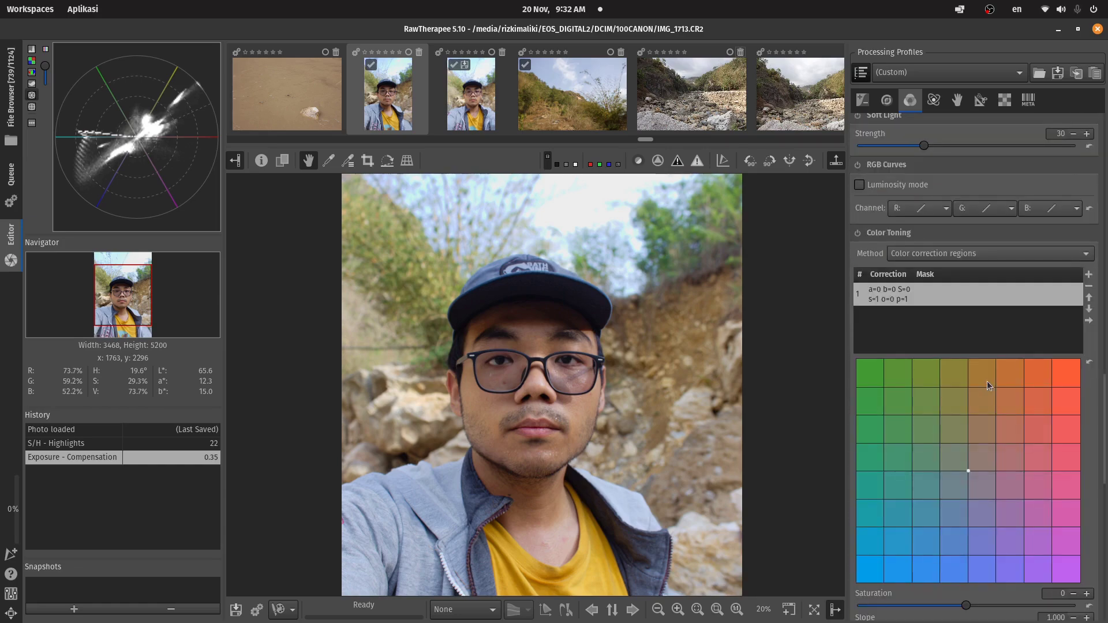
{"action": "scroll", "coordinate": [988, 381], "scroll_direction": "down", "scroll_amount": 2}
{"action": "scroll", "coordinate": [961, 375], "scroll_direction": "up", "scroll_amount": 15}
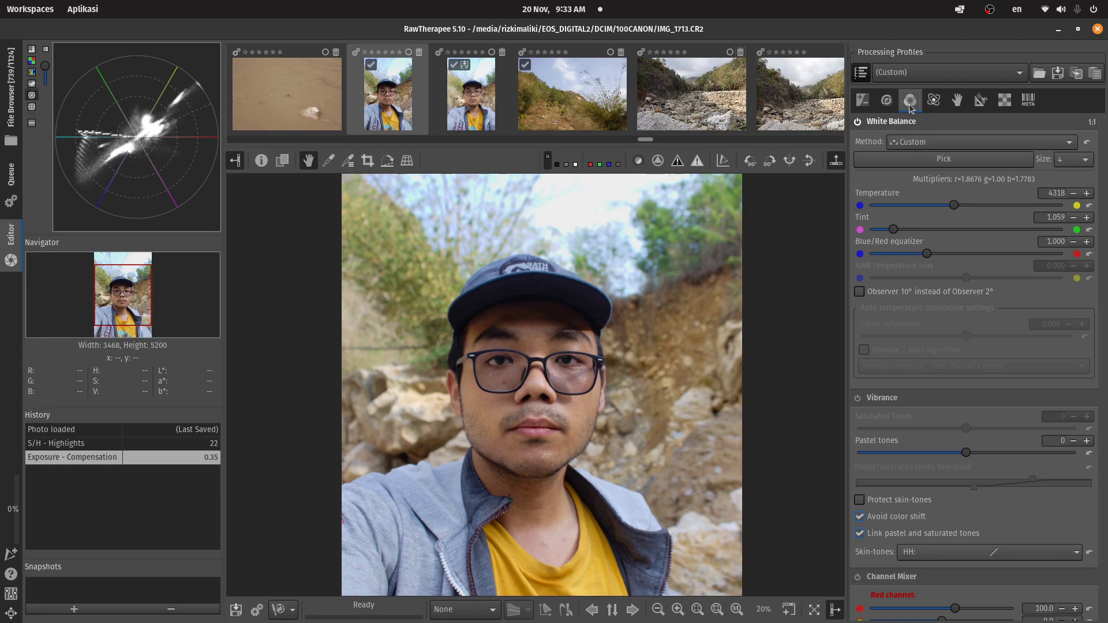
Step: Enable Color Toning and shift the color correction point slightly toward purple, to about a=0.074, b=-0.093
{"action": "scroll", "coordinate": [1003, 292], "scroll_direction": "down", "scroll_amount": 5}
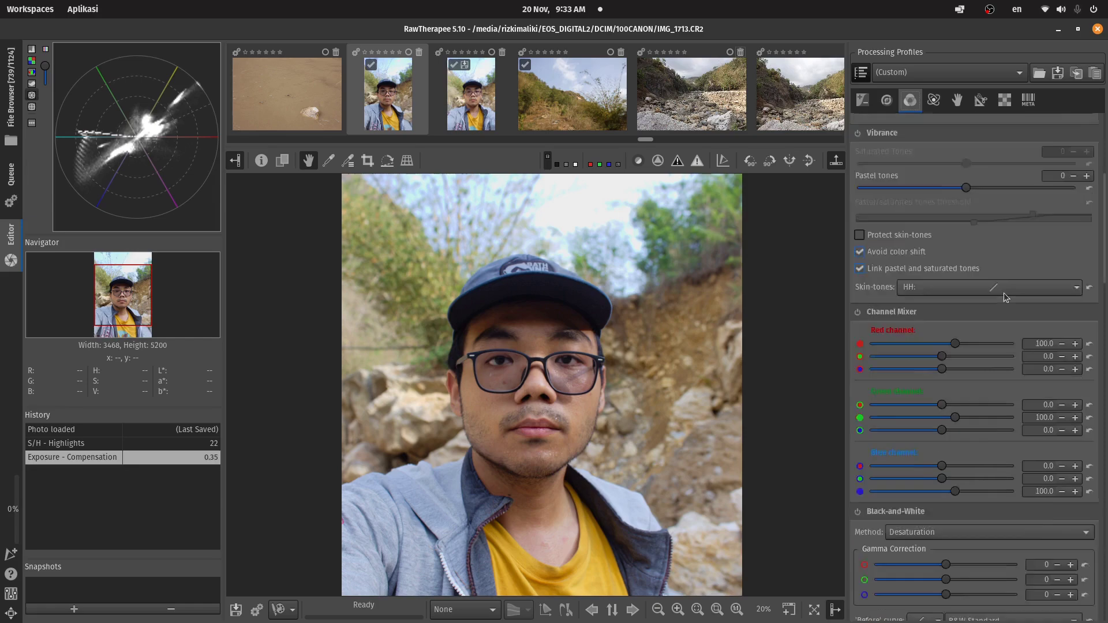
{"action": "scroll", "coordinate": [1003, 292], "scroll_direction": "down", "scroll_amount": 3}
{"action": "scroll", "coordinate": [1005, 292], "scroll_direction": "down", "scroll_amount": 2}
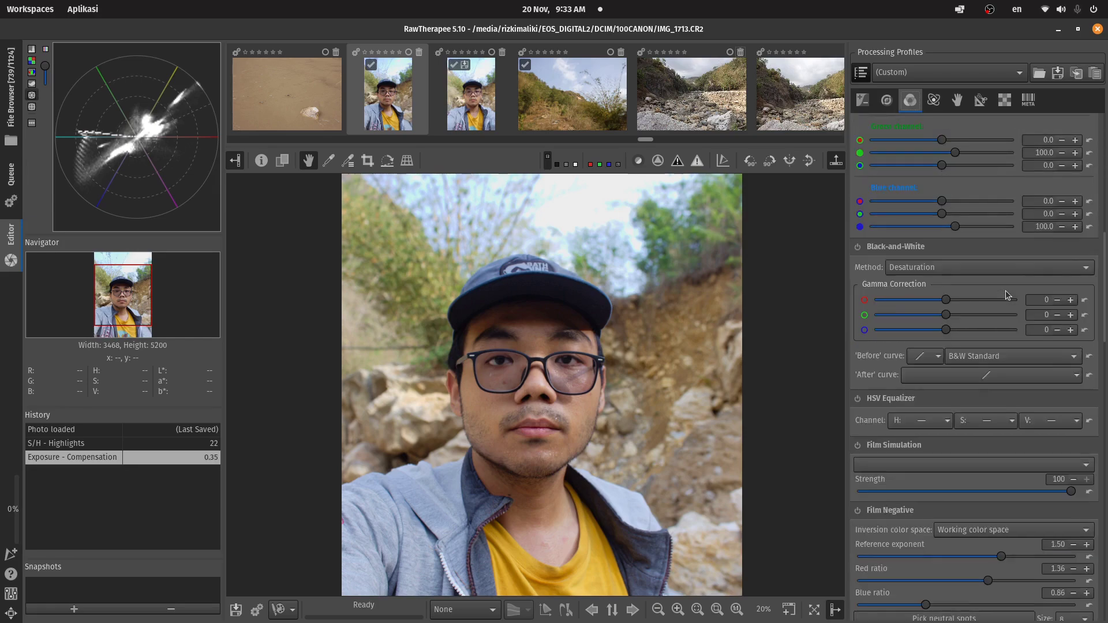
{"action": "scroll", "coordinate": [1005, 290], "scroll_direction": "down", "scroll_amount": 10}
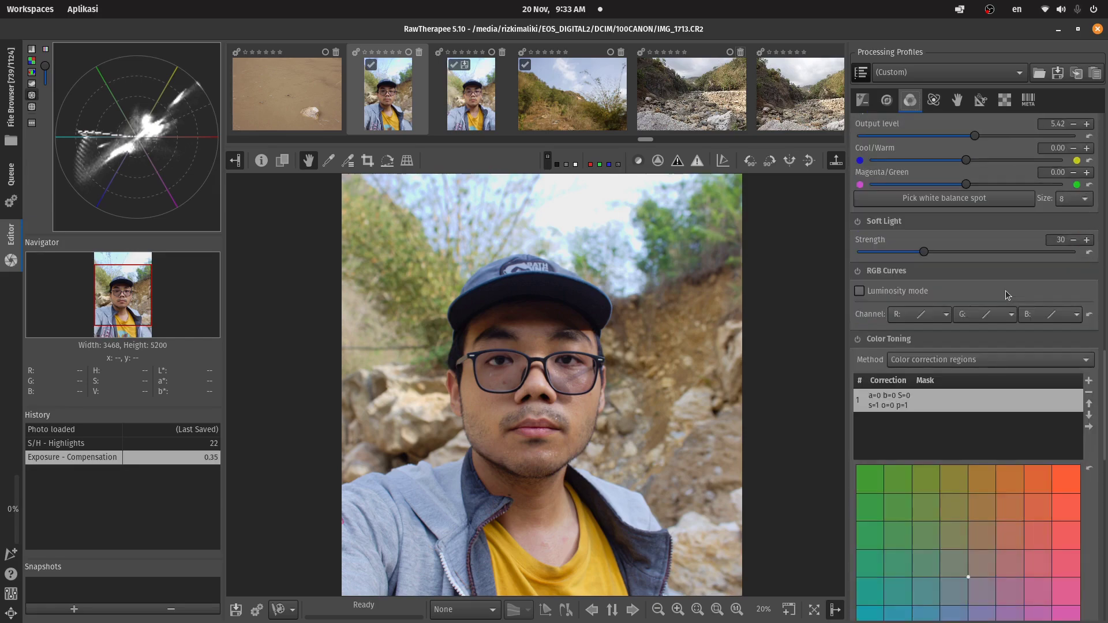
{"action": "scroll", "coordinate": [1005, 291], "scroll_direction": "down", "scroll_amount": 5}
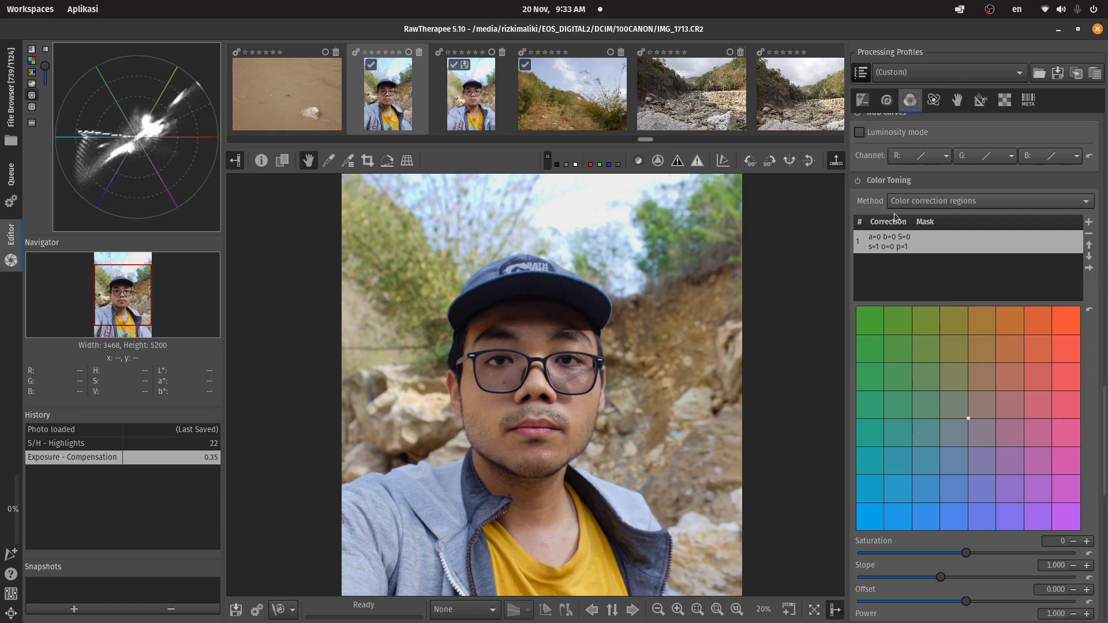
{"action": "left_click", "coordinate": [858, 181]}
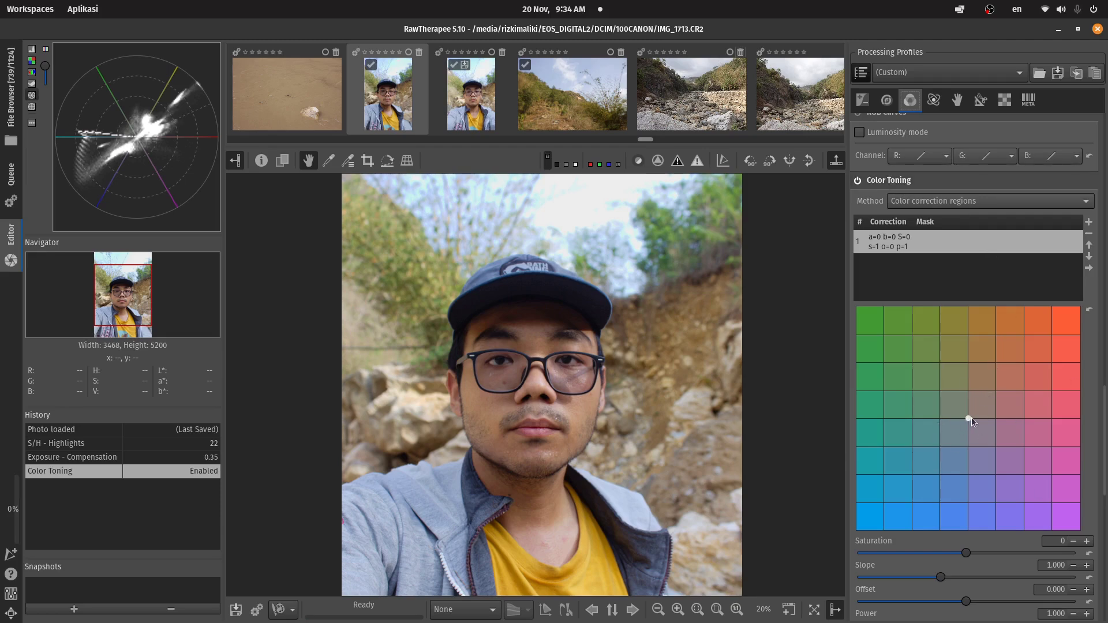
{"action": "left_click_drag", "start_coordinate": [987, 373], "coordinate": [975, 429]}
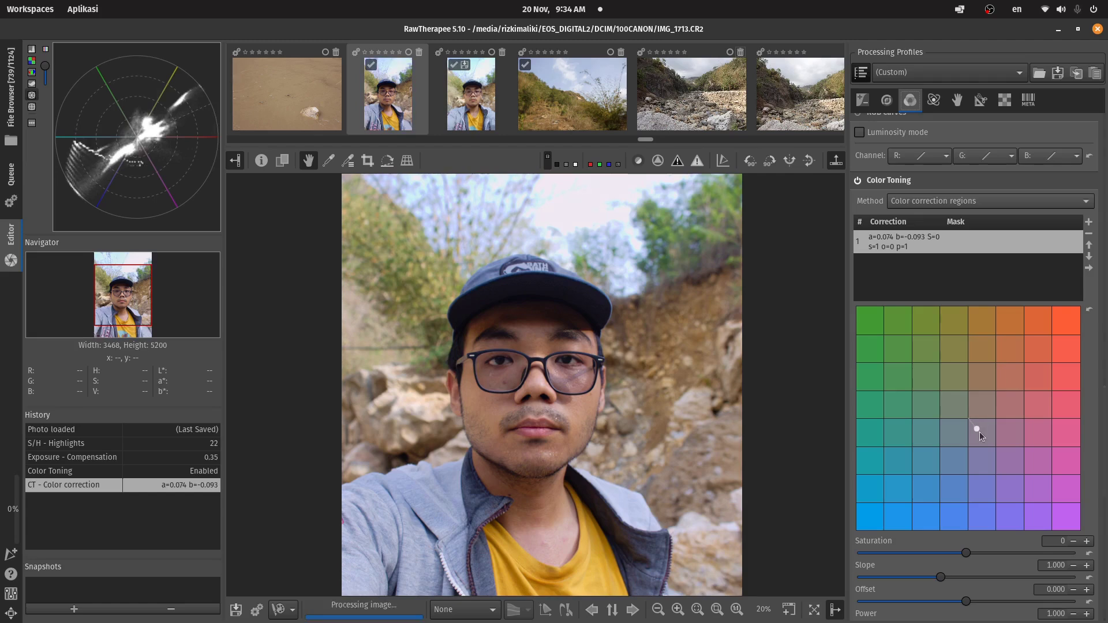
Step: Move the Color Toning correction point toward blue, to about a=-0.078, b=-0.152
{"action": "scroll", "coordinate": [964, 428], "scroll_direction": "down", "scroll_amount": 2}
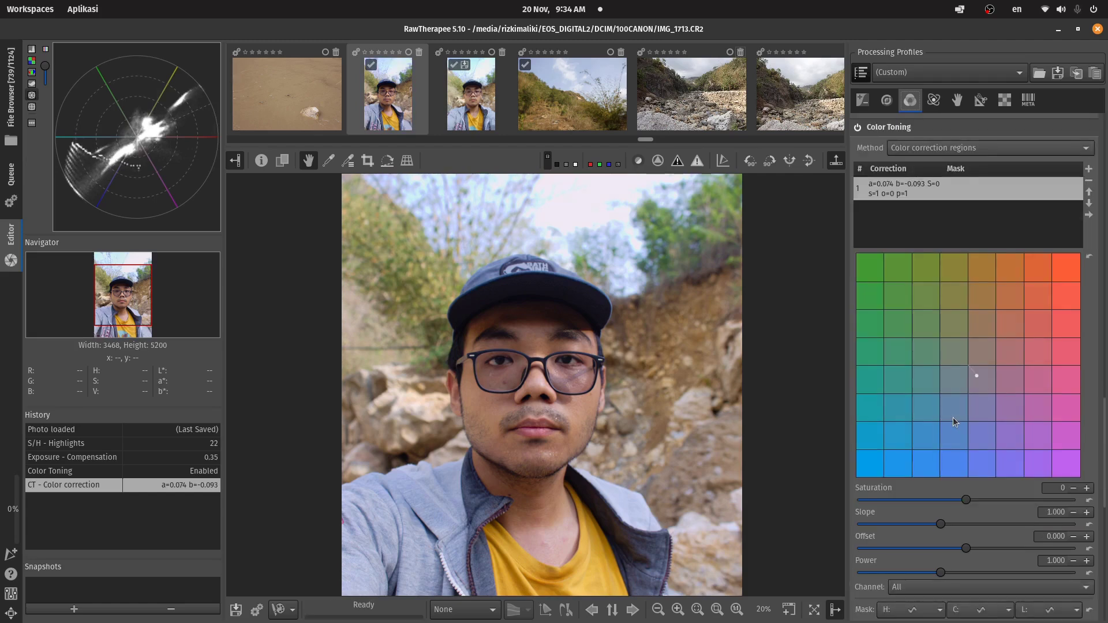
{"action": "mouse_move", "coordinate": [980, 378]}
{"action": "left_mouse_down"}
{"action": "mouse_move", "coordinate": [984, 343]}
{"action": "mouse_move", "coordinate": [949, 343]}
{"action": "mouse_move", "coordinate": [939, 370]}
{"action": "mouse_move", "coordinate": [971, 389]}
{"action": "left_mouse_up"}
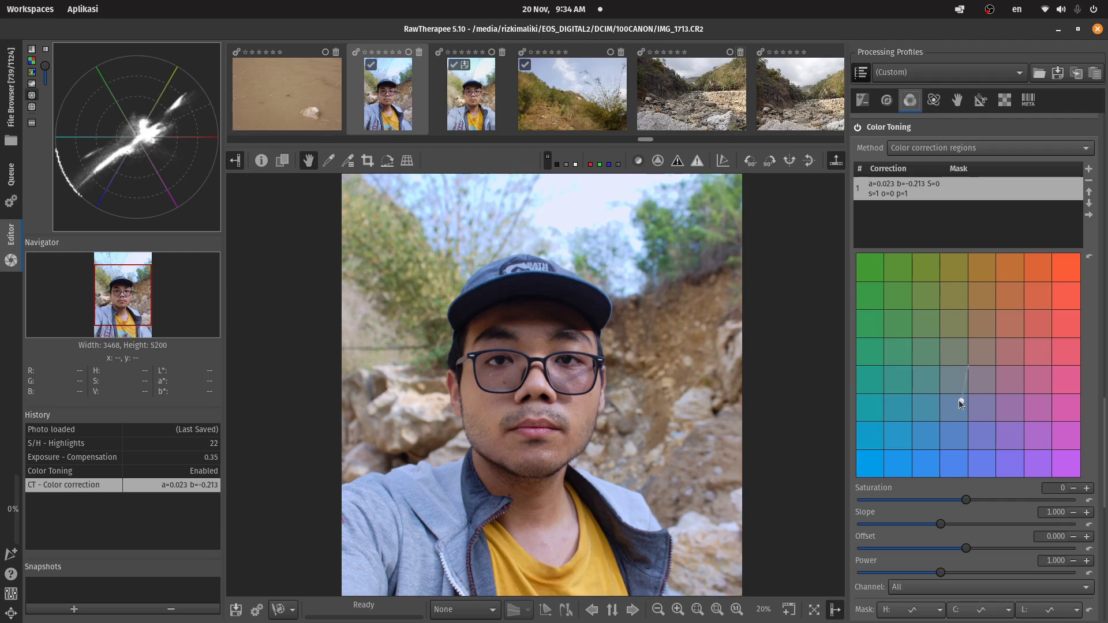
{"action": "mouse_move", "coordinate": [960, 403]}
{"action": "left_mouse_down"}
{"action": "mouse_move", "coordinate": [932, 413]}
{"action": "mouse_move", "coordinate": [950, 375]}
{"action": "mouse_move", "coordinate": [963, 373]}
{"action": "mouse_move", "coordinate": [957, 381]}
{"action": "left_mouse_up"}
{"action": "scroll", "coordinate": [1029, 392], "scroll_direction": "down", "scroll_amount": 3}
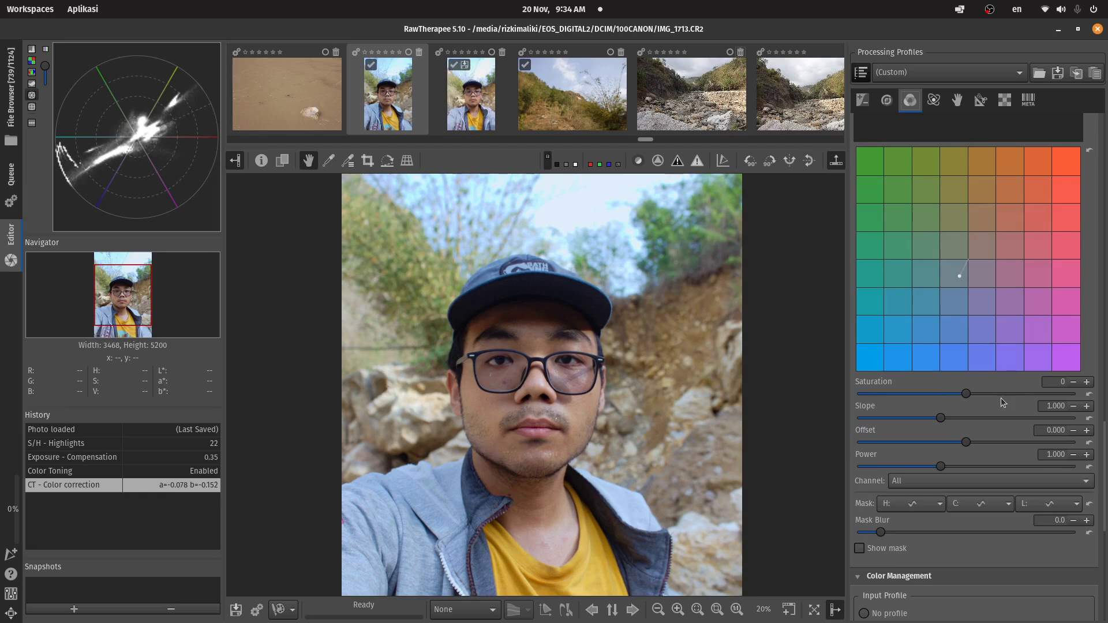
{"action": "scroll", "coordinate": [1039, 393], "scroll_direction": "down", "scroll_amount": 2}
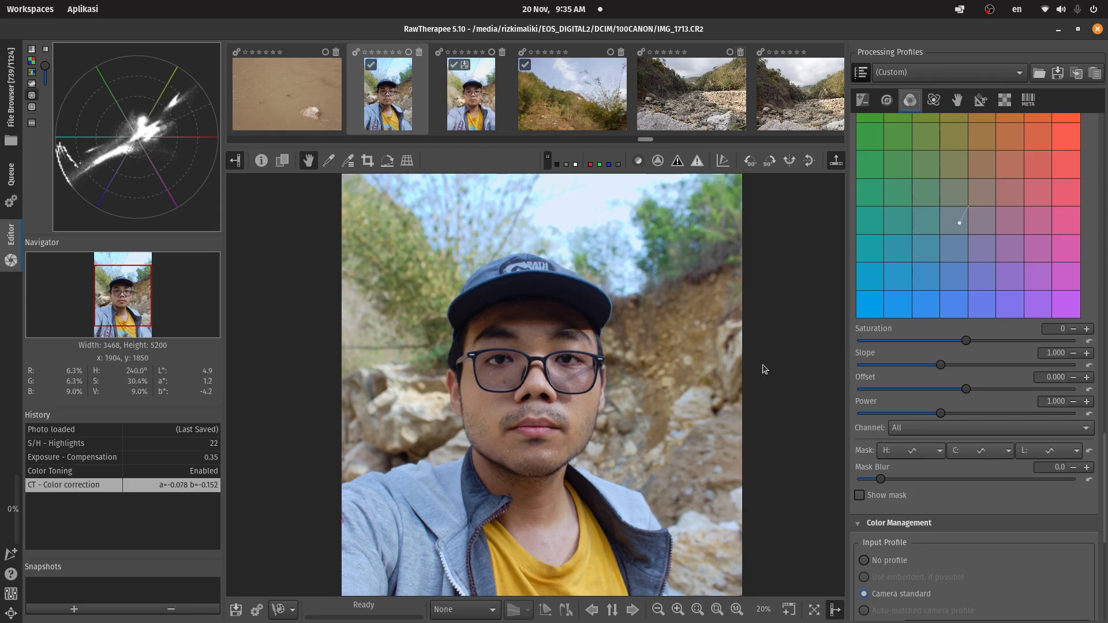
Step: Set the Color Toning region's C mask to Linear
{"action": "scroll", "coordinate": [973, 254], "scroll_direction": "up", "scroll_amount": 2}
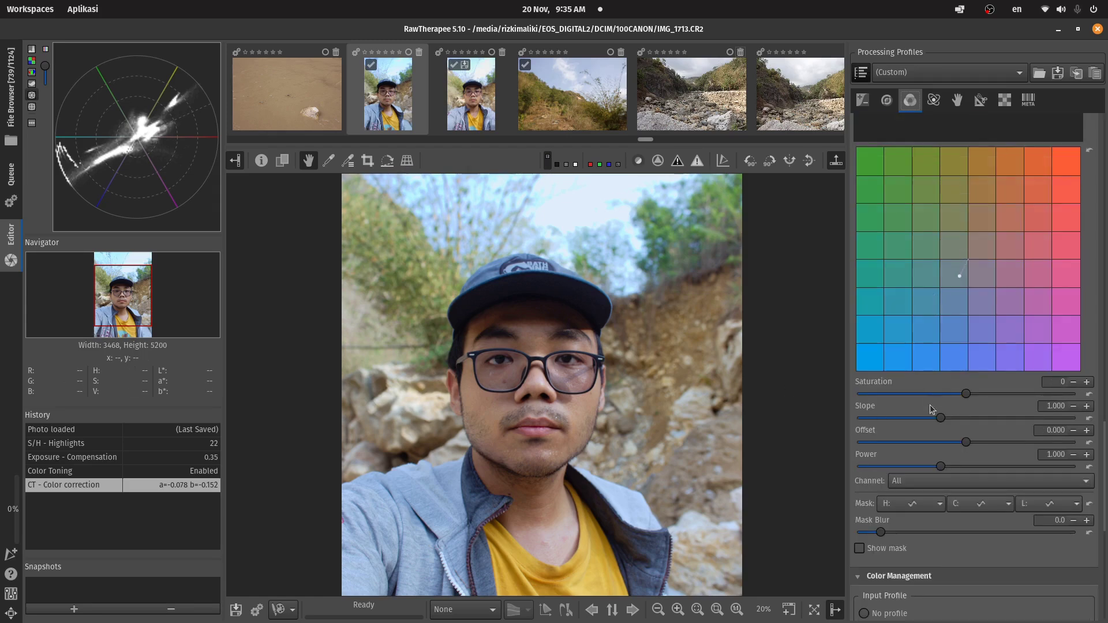
{"action": "scroll", "coordinate": [932, 413], "scroll_direction": "down", "scroll_amount": 4}
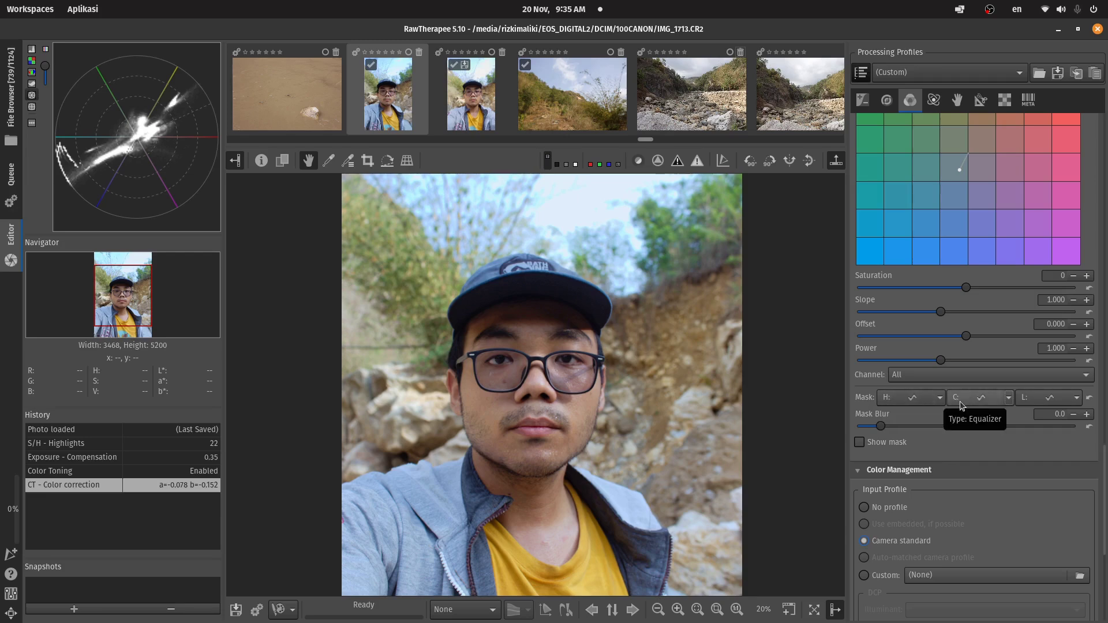
{"action": "left_click", "coordinate": [984, 401]}
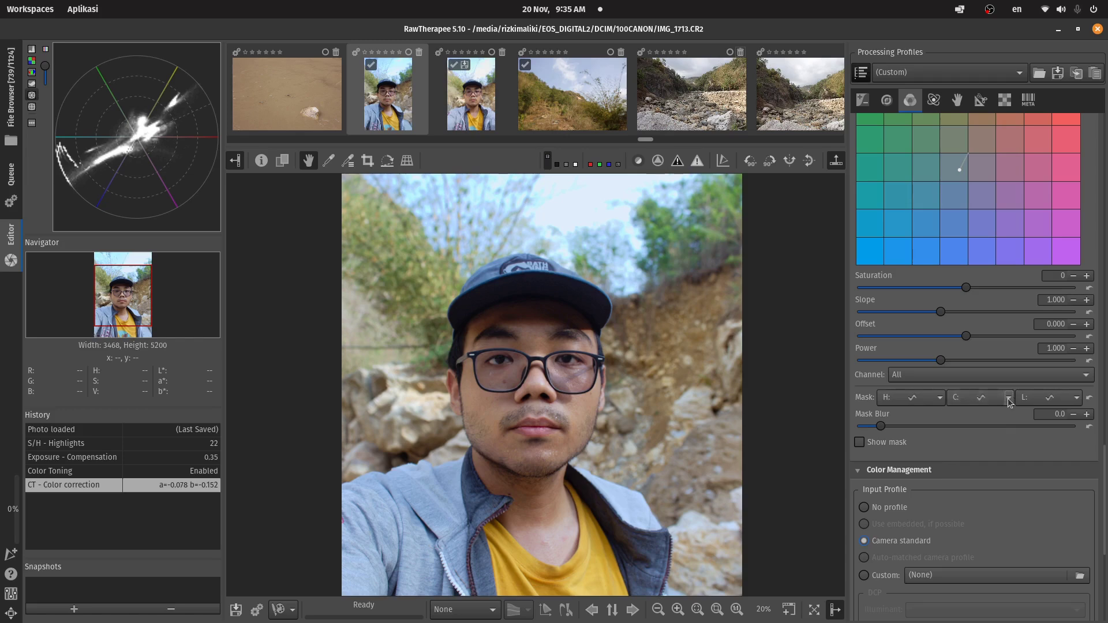
{"action": "scroll", "coordinate": [950, 314], "scroll_direction": "up", "scroll_amount": 3}
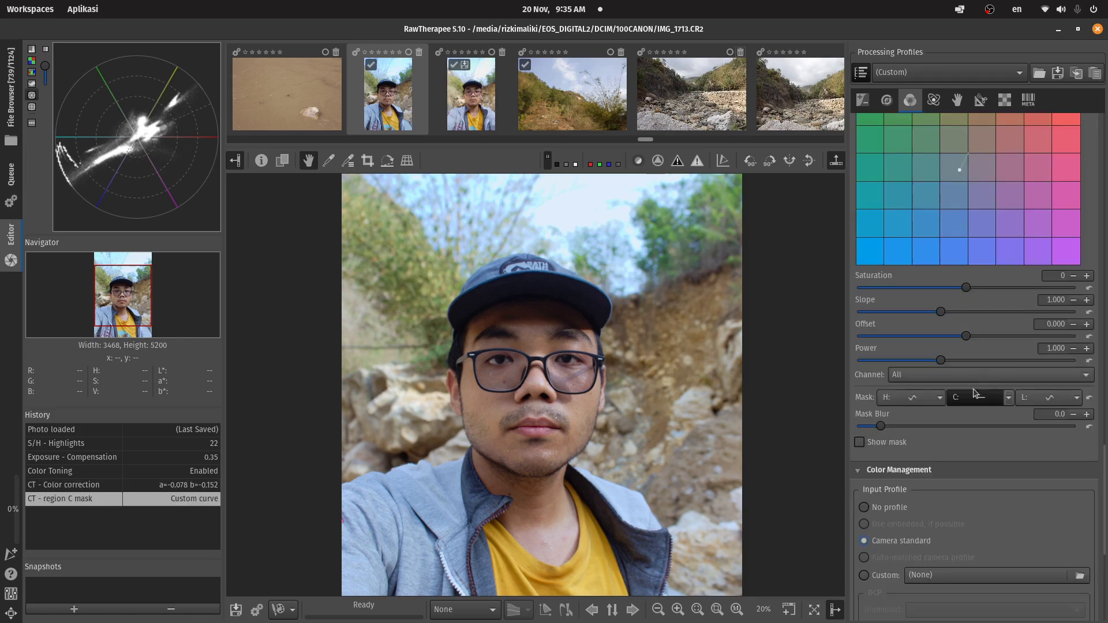
Step: Set the Color Toning region's L mask to an Equalizer curve and open its graph for editing
{"action": "left_click", "coordinate": [1076, 399]}
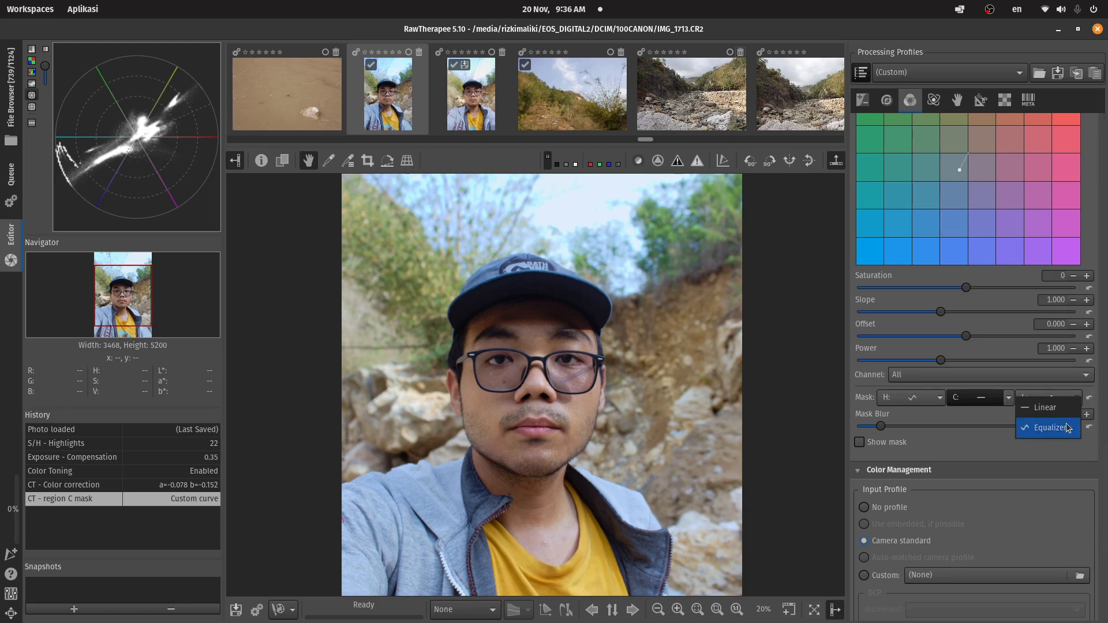
{"action": "left_click", "coordinate": [1068, 427]}
{"action": "left_click", "coordinate": [1075, 398]}
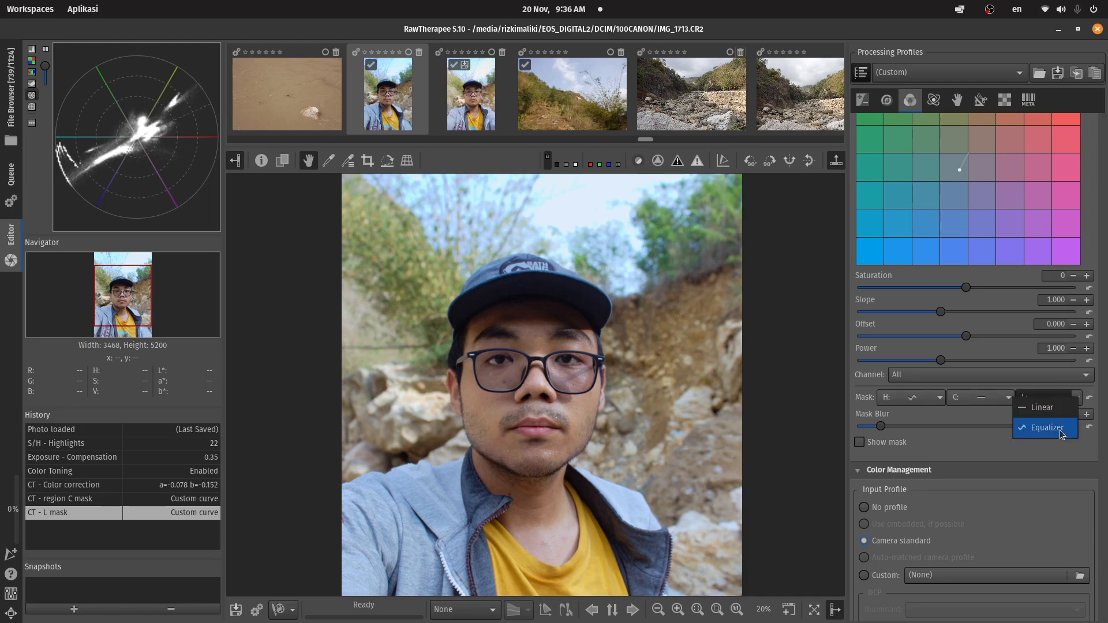
{"action": "left_click", "coordinate": [1061, 434]}
{"action": "scroll", "coordinate": [883, 519], "scroll_direction": "down", "scroll_amount": 3}
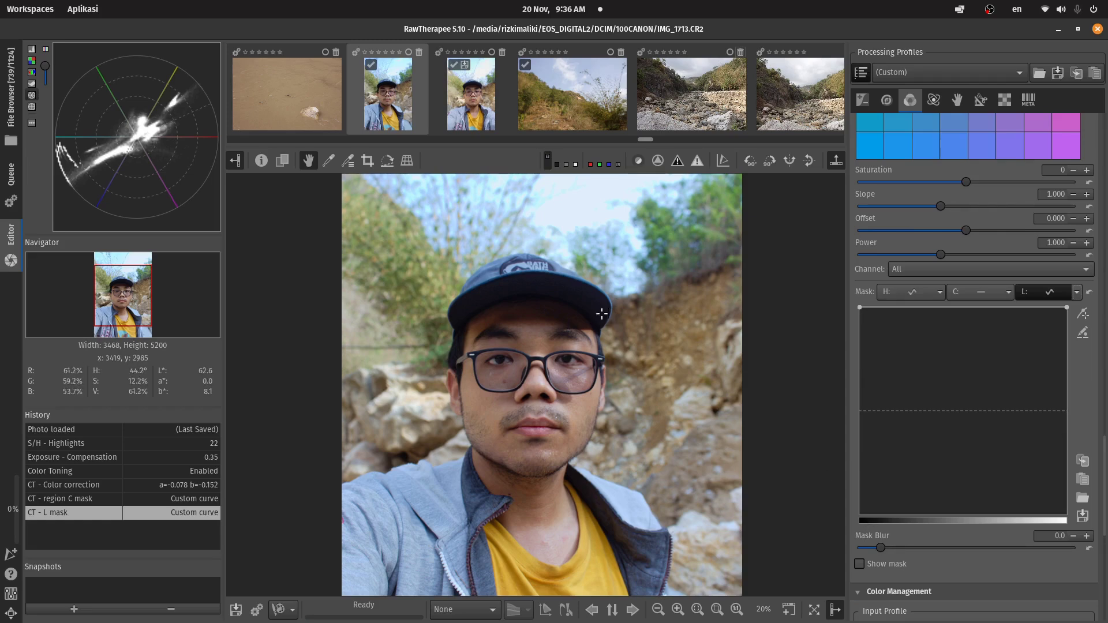
Step: Nudge the Color Toning correction point slightly toward cyan, to about a=-0.1, b=-0.153
{"action": "scroll", "coordinate": [950, 138], "scroll_direction": "up", "scroll_amount": 6}
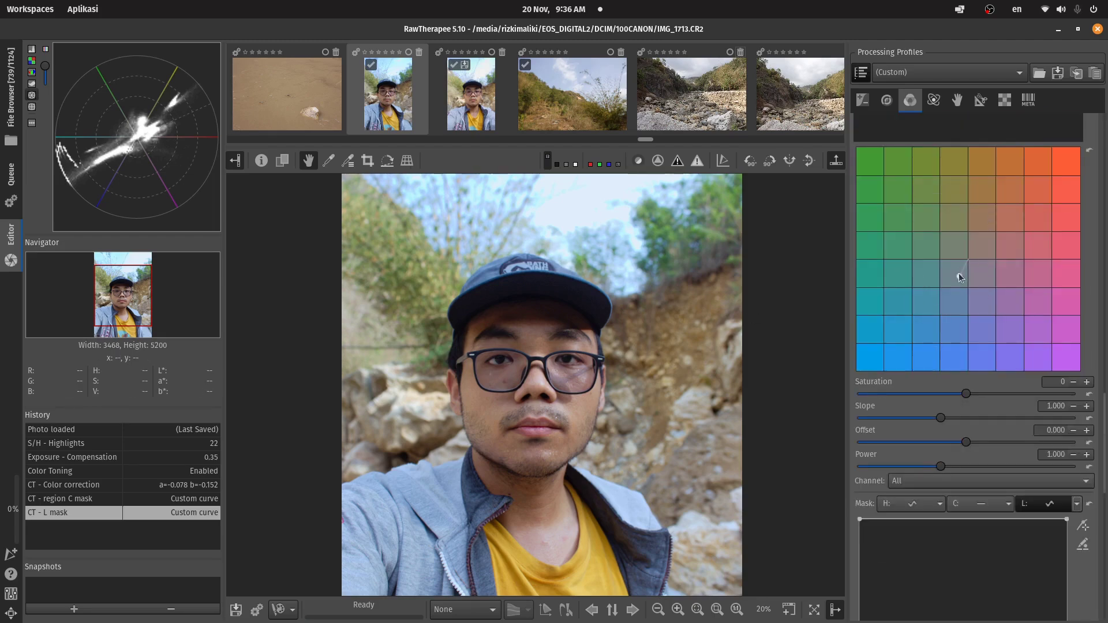
{"action": "left_click_drag", "start_coordinate": [957, 274], "coordinate": [957, 275]}
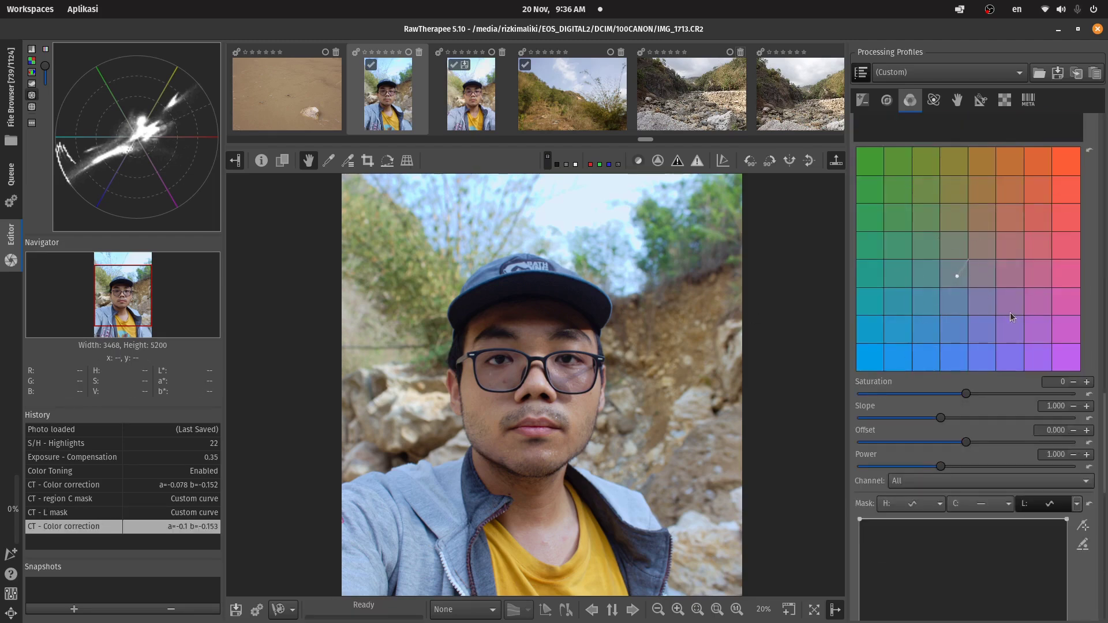
Step: Lower the highlight end of the L mask curve to the bottom of the graph and show the mask
{"action": "scroll", "coordinate": [1009, 315], "scroll_direction": "down", "scroll_amount": 5}
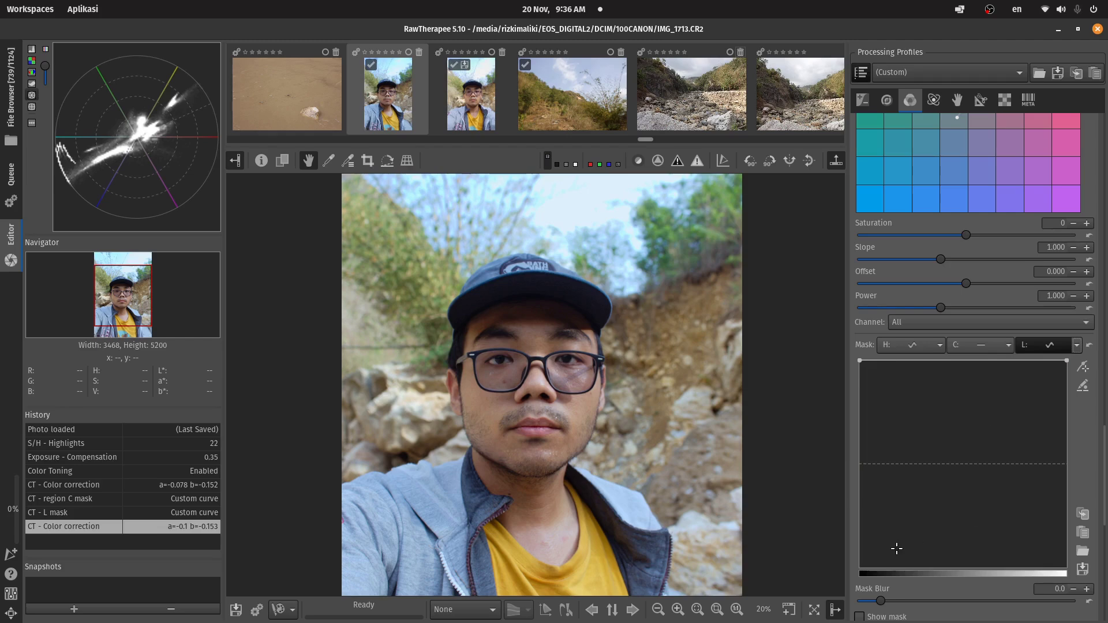
{"action": "scroll", "coordinate": [955, 452], "scroll_direction": "down", "scroll_amount": 2}
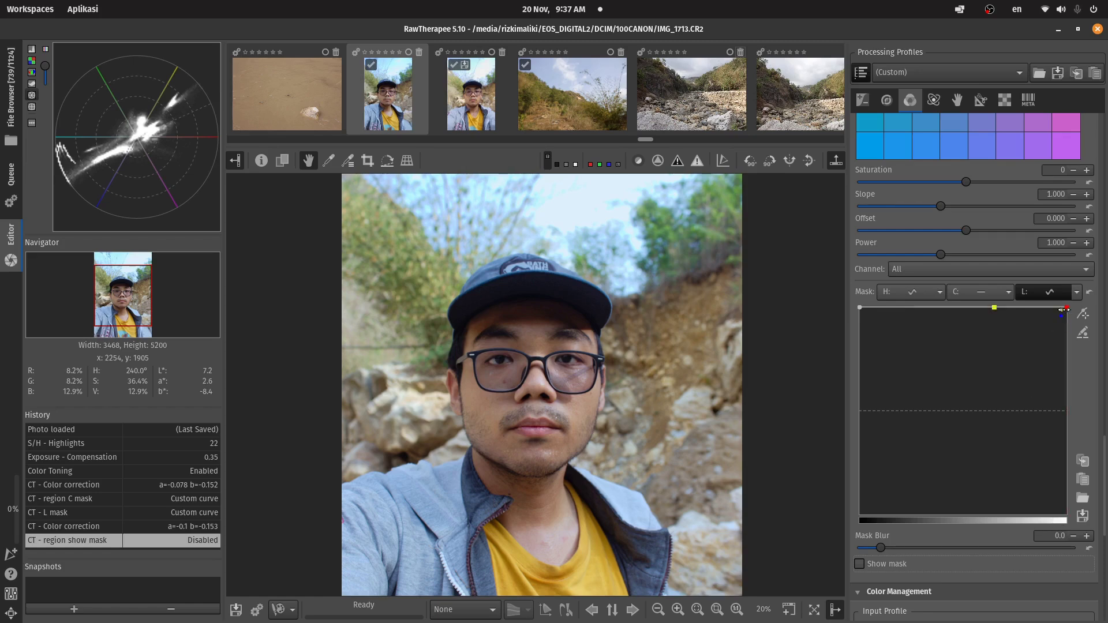
{"action": "left_click_drag", "start_coordinate": [1066, 309], "coordinate": [1071, 518]}
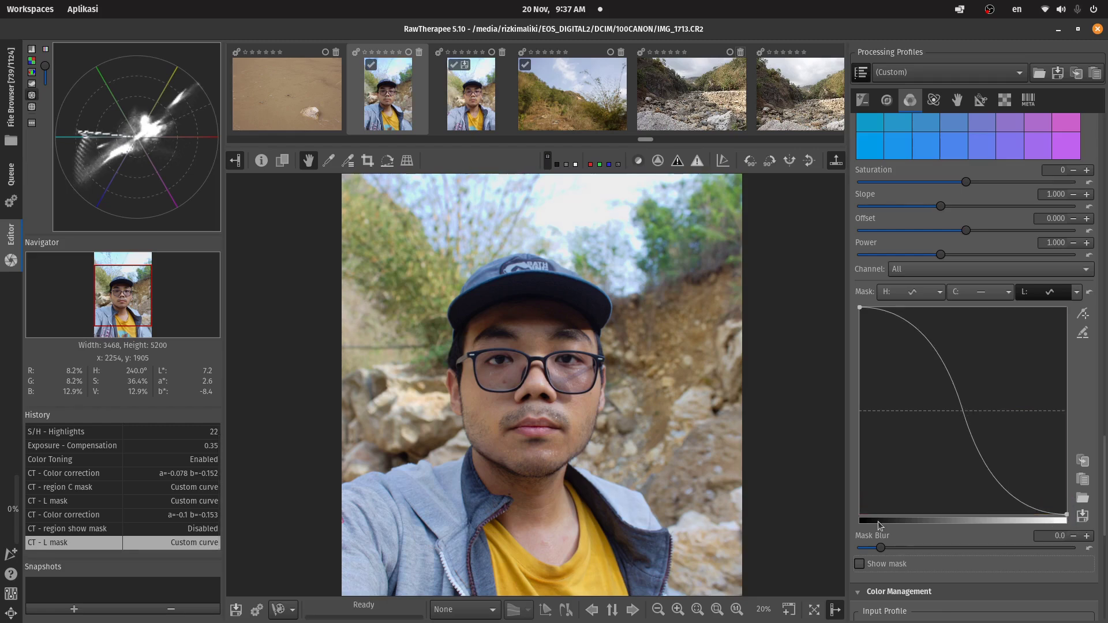
{"action": "left_click", "coordinate": [860, 565]}
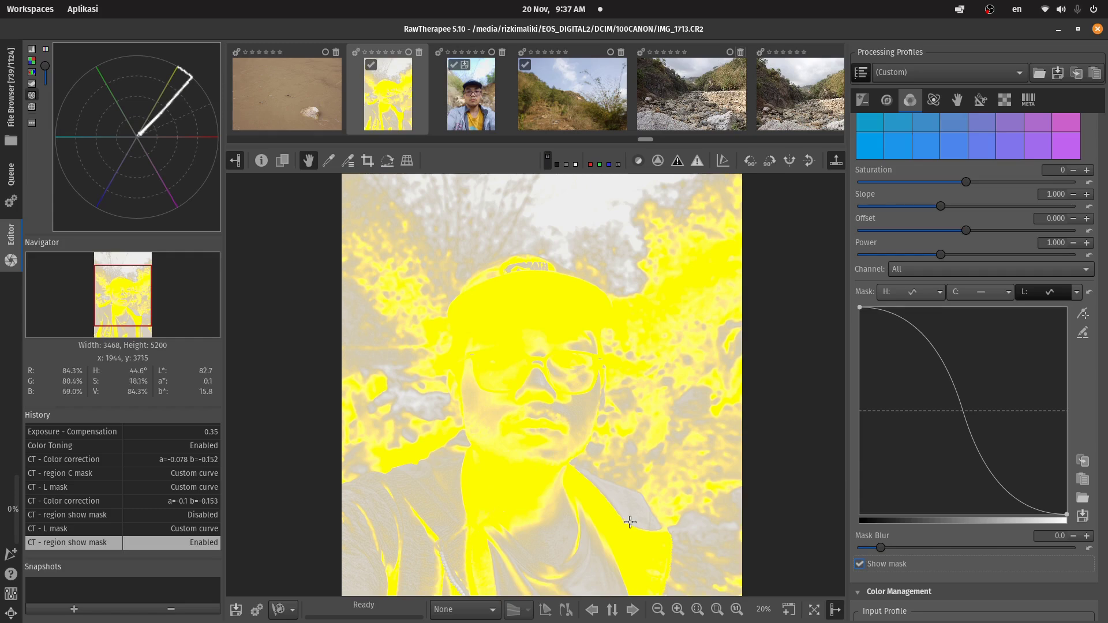
Step: Shift the bottom point of the L mask curve inward to about three quarters of the lightness range, and hide the mask
{"action": "scroll", "coordinate": [953, 151], "scroll_direction": "up", "scroll_amount": 5}
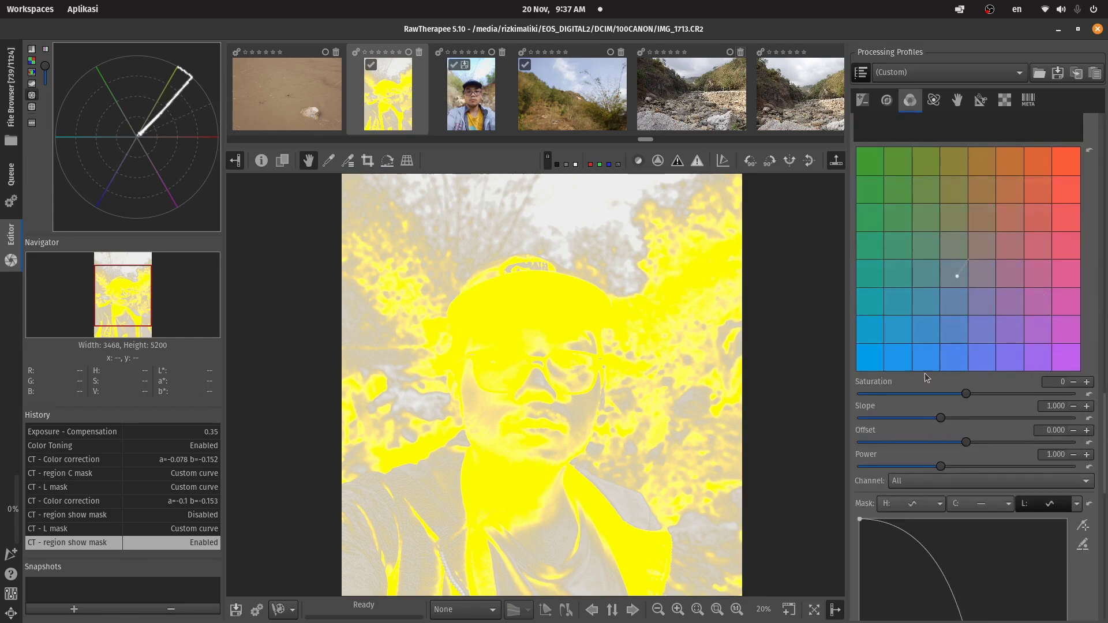
{"action": "scroll", "coordinate": [1001, 407], "scroll_direction": "down", "scroll_amount": 5}
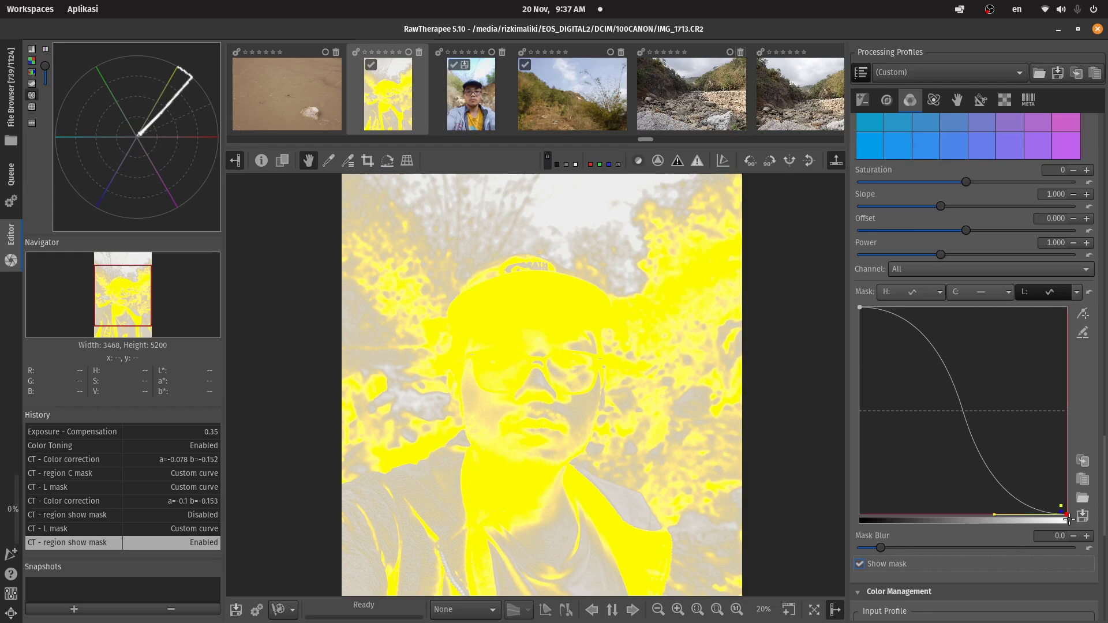
{"action": "left_click_drag", "start_coordinate": [1066, 514], "coordinate": [1001, 515]}
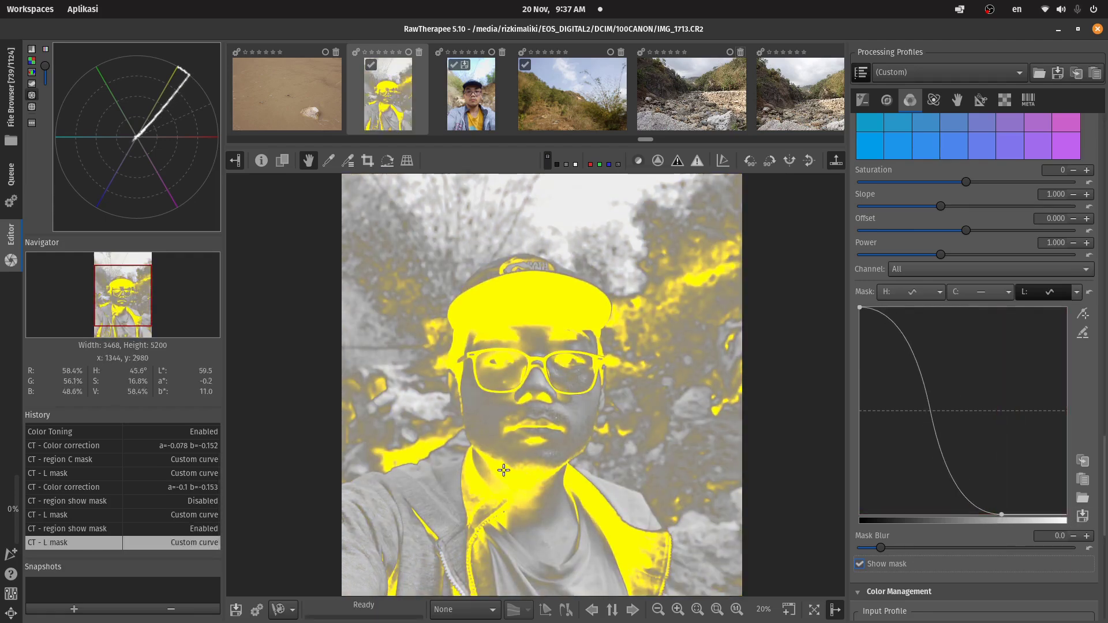
{"action": "scroll", "coordinate": [490, 511], "scroll_direction": "down", "scroll_amount": 1}
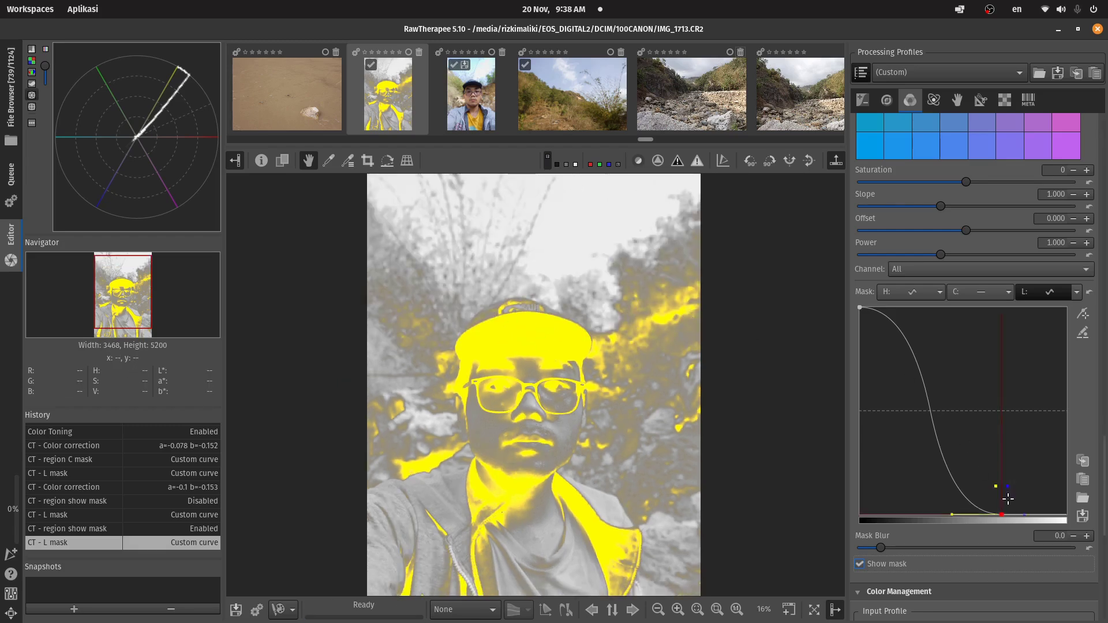
{"action": "mouse_move", "coordinate": [1001, 514]}
{"action": "left_mouse_down"}
{"action": "mouse_move", "coordinate": [1015, 514]}
{"action": "mouse_move", "coordinate": [949, 514]}
{"action": "mouse_move", "coordinate": [1020, 514]}
{"action": "left_mouse_up"}
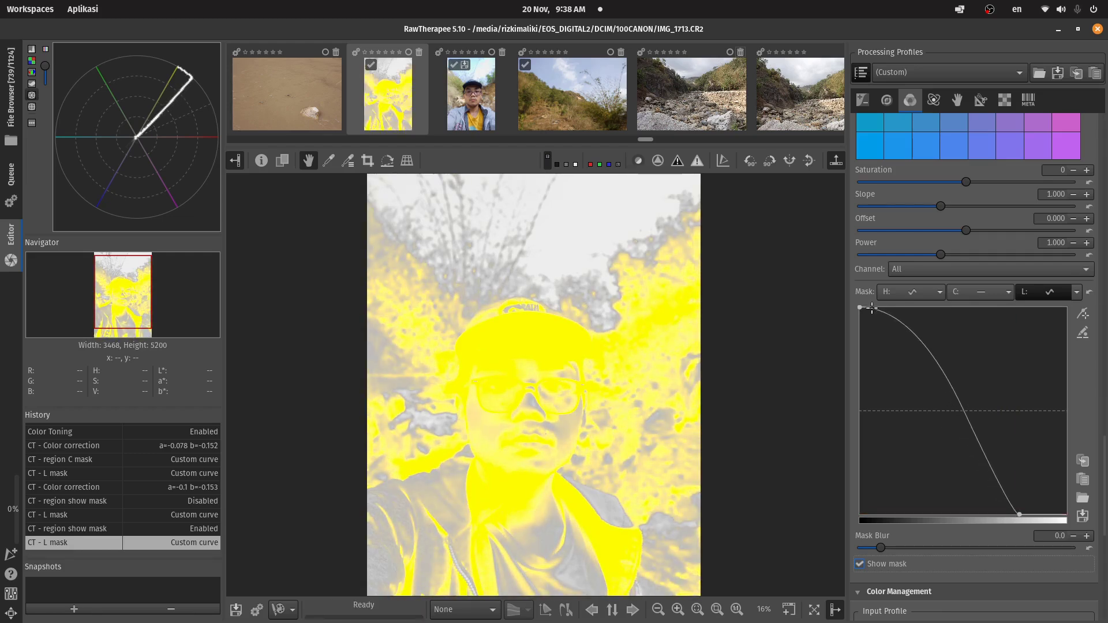
{"action": "scroll", "coordinate": [860, 304], "scroll_direction": "down", "scroll_amount": 3}
{"action": "left_click", "coordinate": [859, 459]}
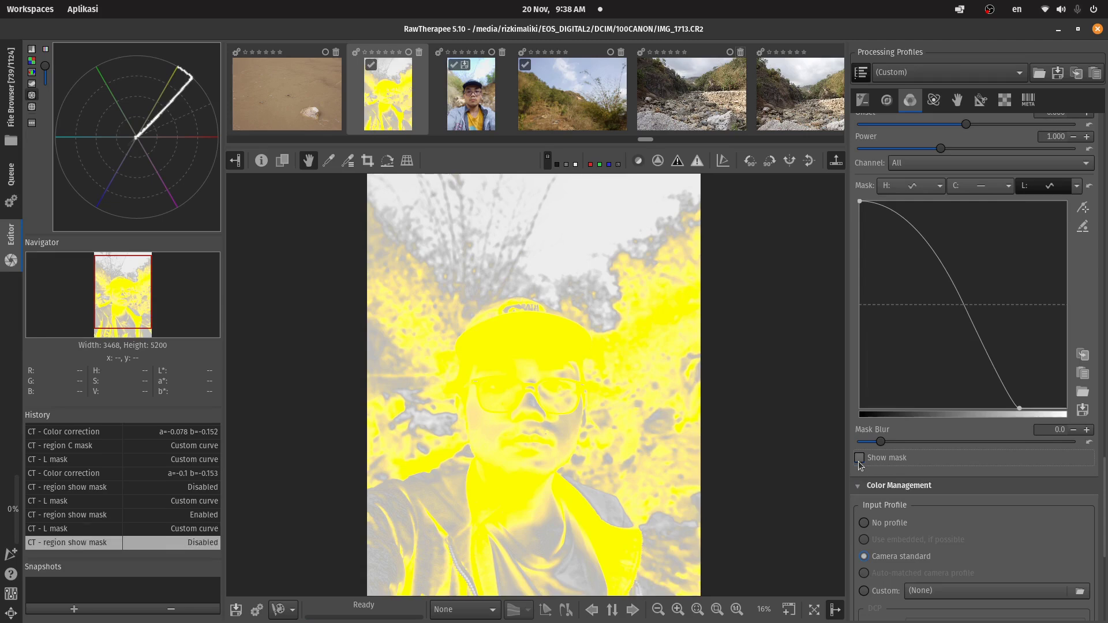
Step: Set the region's color correction point to about a=-0.089, b=-0.087 and reduce its saturation to -27
{"action": "scroll", "coordinate": [909, 460], "scroll_direction": "up", "scroll_amount": 10}
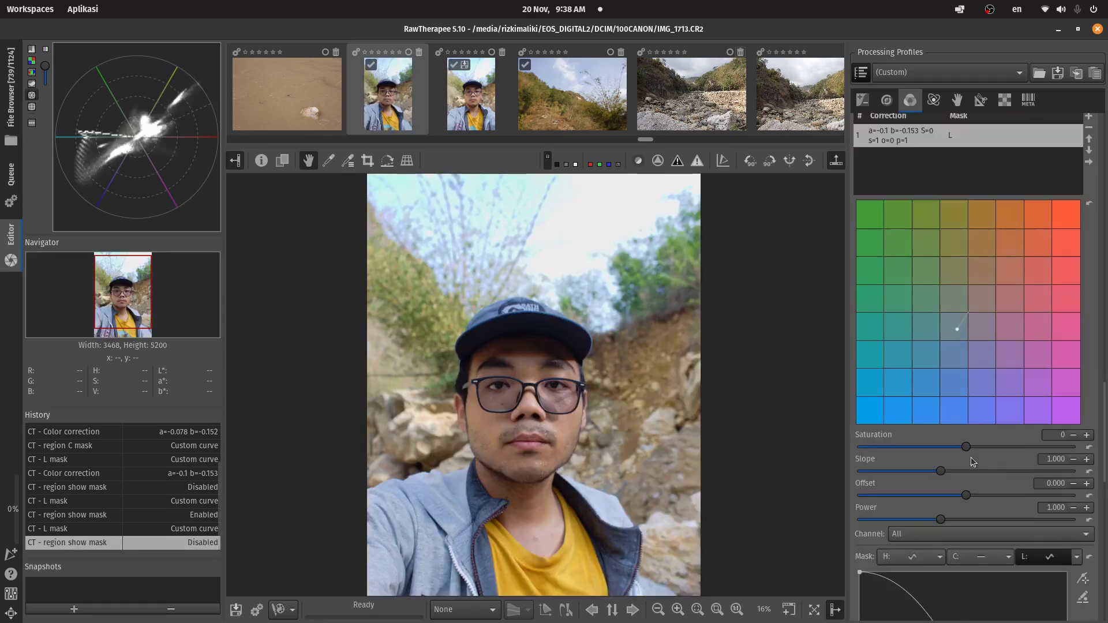
{"action": "left_click_drag", "start_coordinate": [953, 328], "coordinate": [1023, 272]}
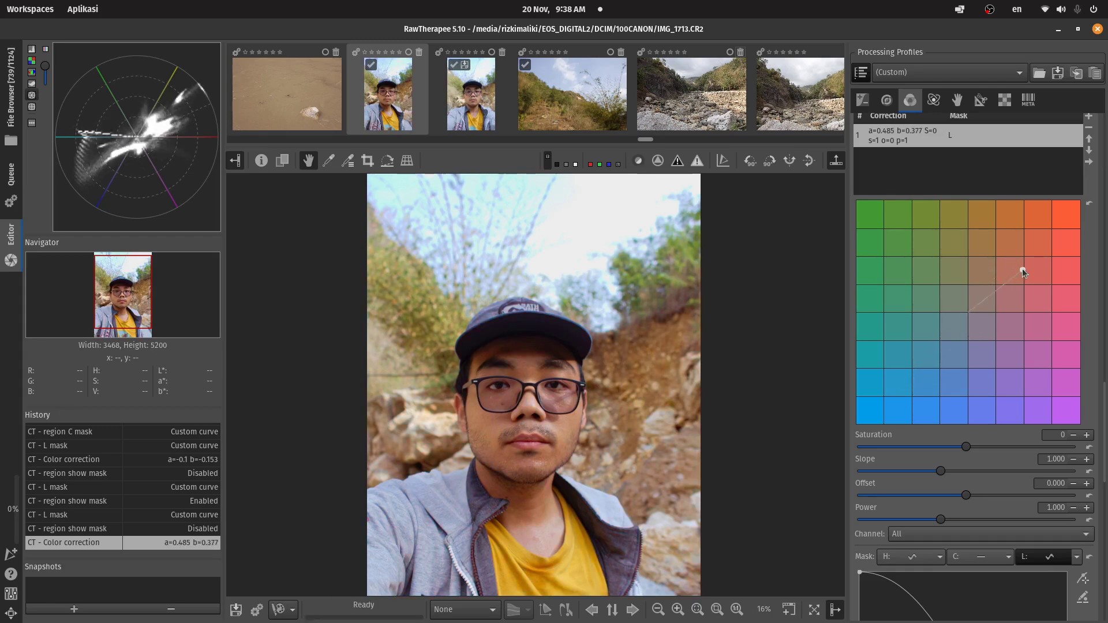
{"action": "left_click_drag", "start_coordinate": [952, 333], "coordinate": [957, 321]}
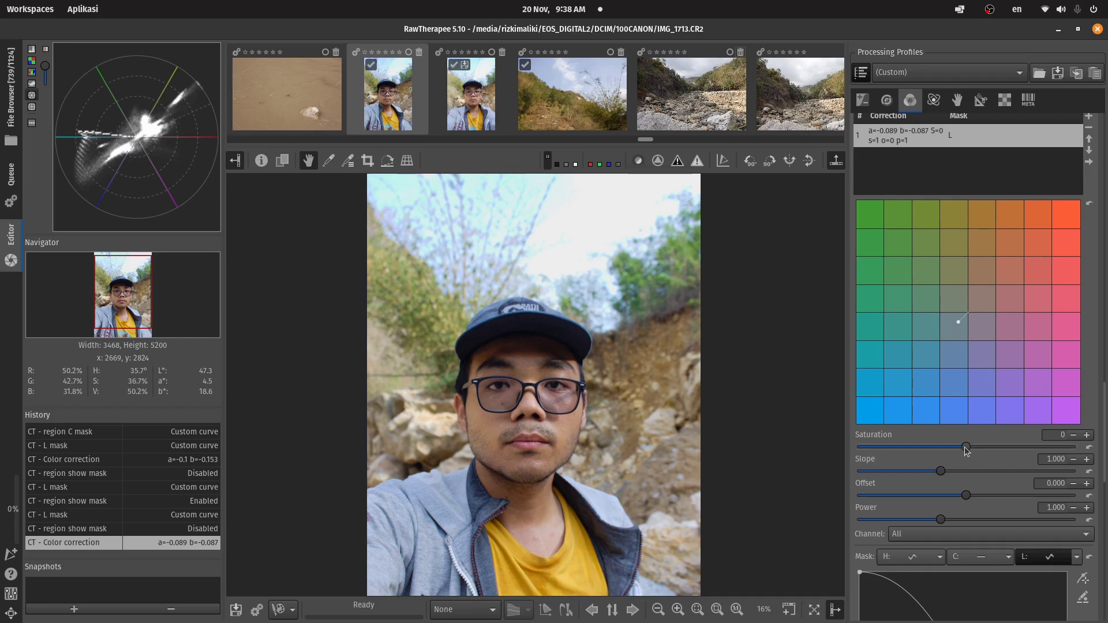
{"action": "mouse_move", "coordinate": [966, 451]}
{"action": "left_mouse_down"}
{"action": "mouse_move", "coordinate": [895, 454]}
{"action": "mouse_move", "coordinate": [1022, 454]}
{"action": "mouse_move", "coordinate": [960, 454]}
{"action": "left_mouse_up"}
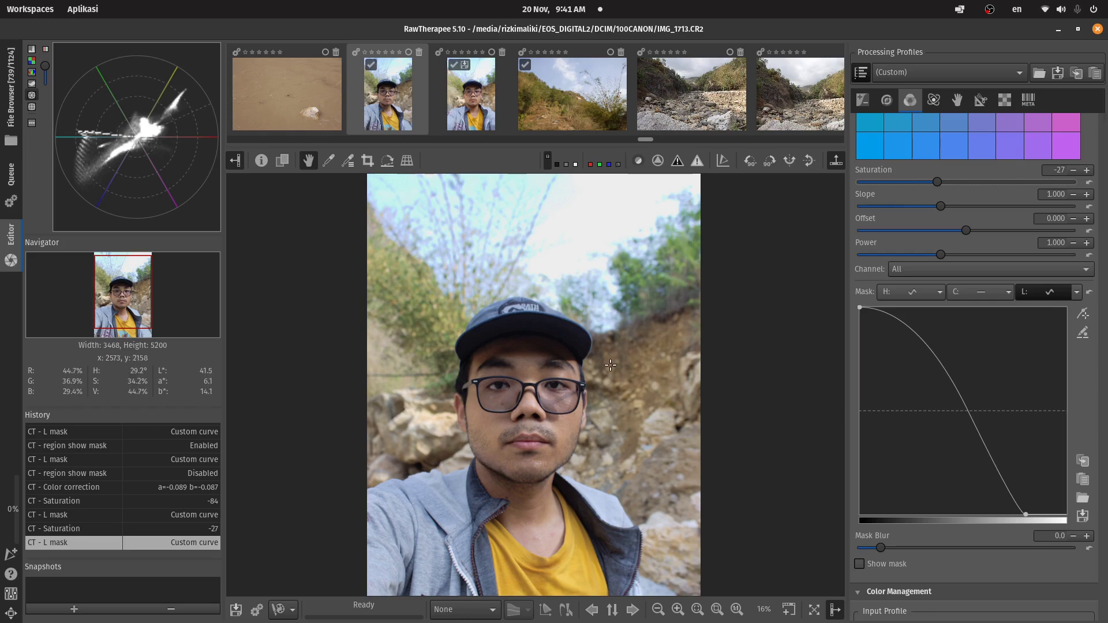
Step: Review the Color Toning region's settings with the mask shown, and hide the mask
{"action": "left_click", "coordinate": [1067, 9]}
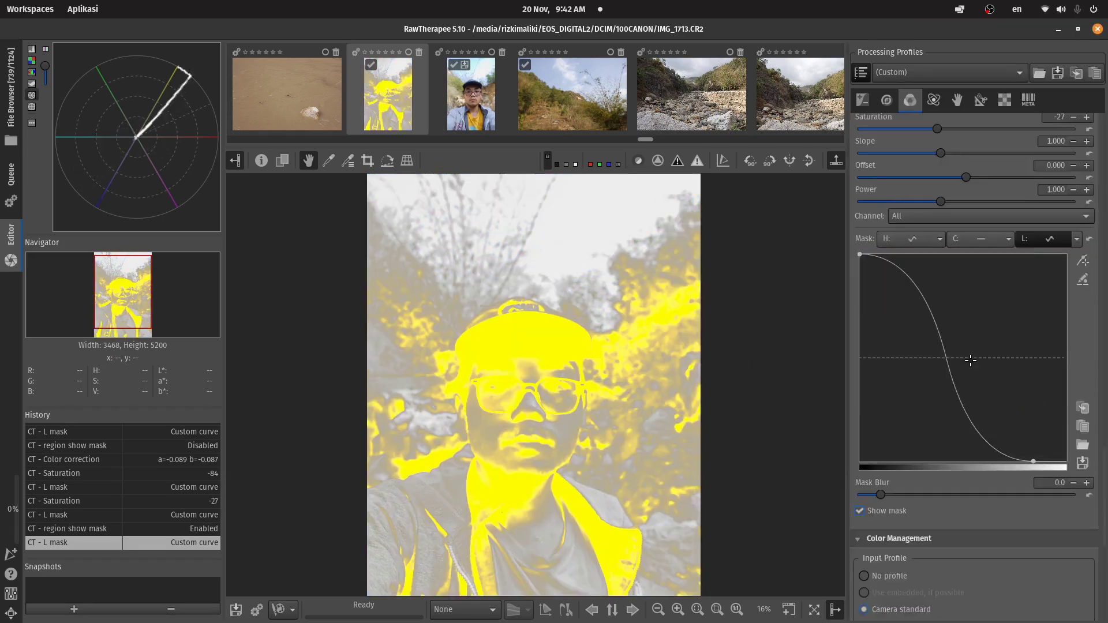
{"action": "scroll", "coordinate": [967, 361], "scroll_direction": "up", "scroll_amount": 5}
{"action": "scroll", "coordinate": [968, 358], "scroll_direction": "up", "scroll_amount": 5}
{"action": "scroll", "coordinate": [963, 367], "scroll_direction": "down", "scroll_amount": 3}
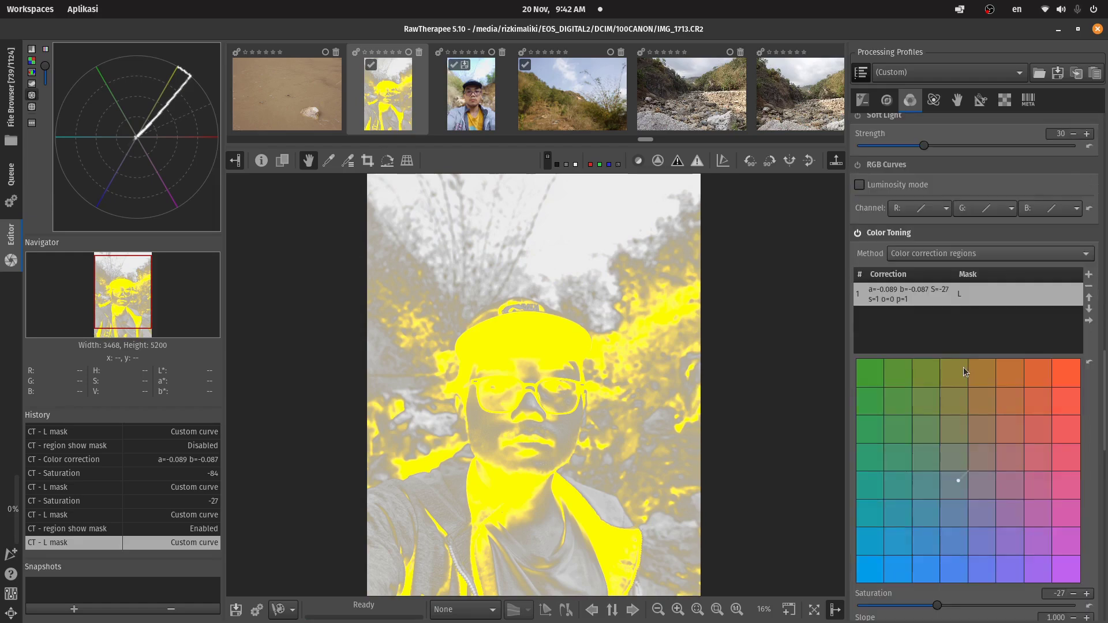
{"action": "scroll", "coordinate": [872, 316], "scroll_direction": "down", "scroll_amount": 8}
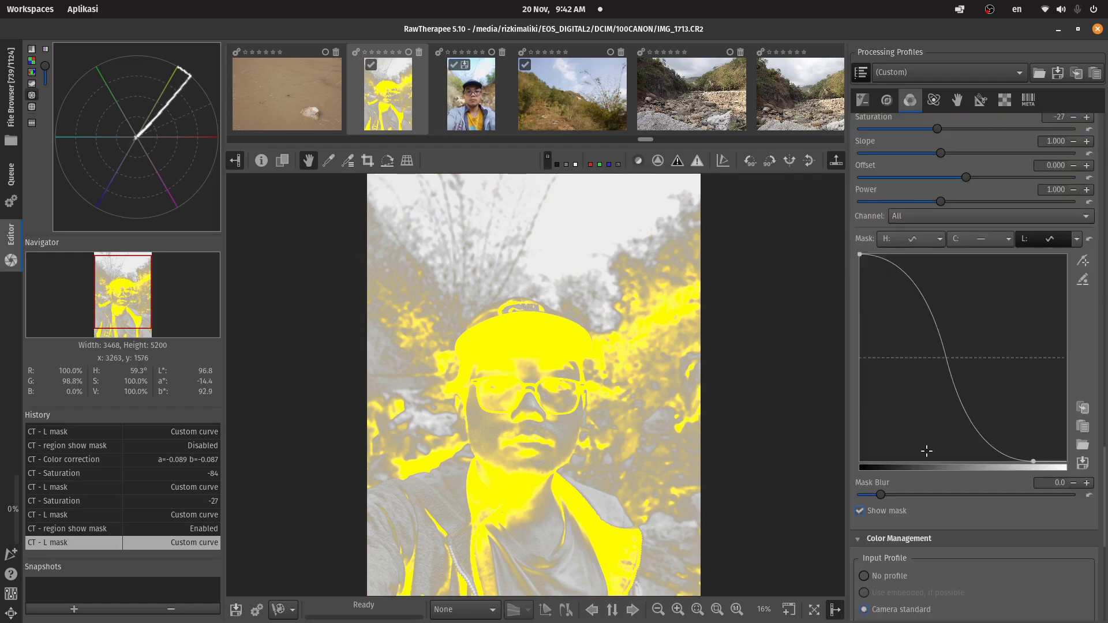
{"action": "left_click", "coordinate": [871, 510]}
Step: Add a second correction region to the Color Toning list
{"action": "scroll", "coordinate": [1066, 363], "scroll_direction": "up", "scroll_amount": 1}
{"action": "scroll", "coordinate": [1056, 367], "scroll_direction": "up", "scroll_amount": 8}
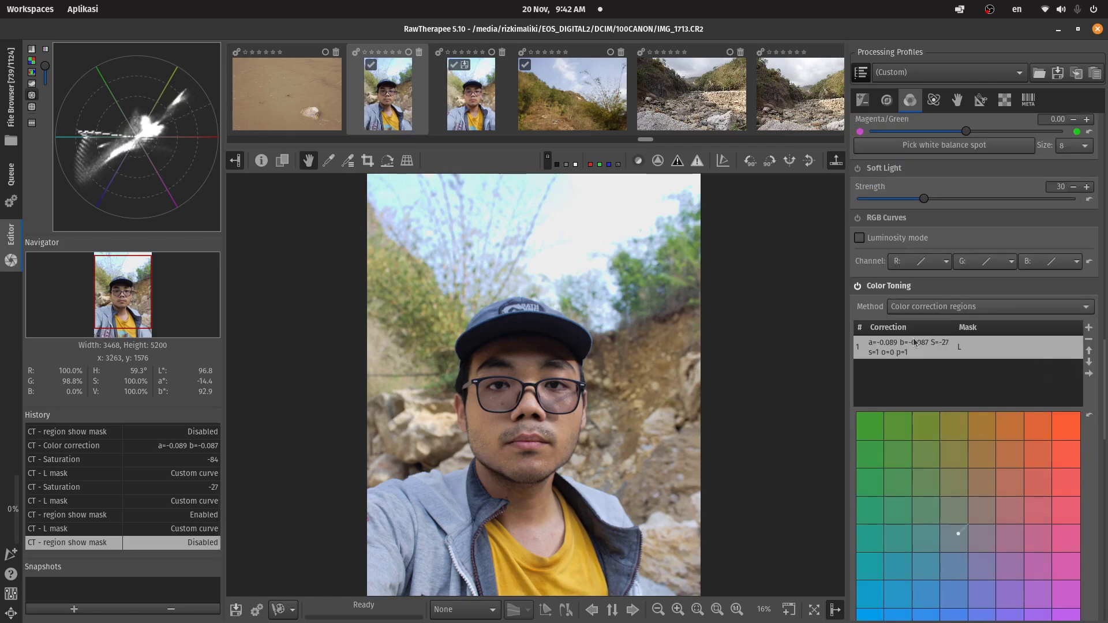
{"action": "scroll", "coordinate": [914, 332], "scroll_direction": "down", "scroll_amount": 4}
{"action": "scroll", "coordinate": [909, 222], "scroll_direction": "up", "scroll_amount": 3}
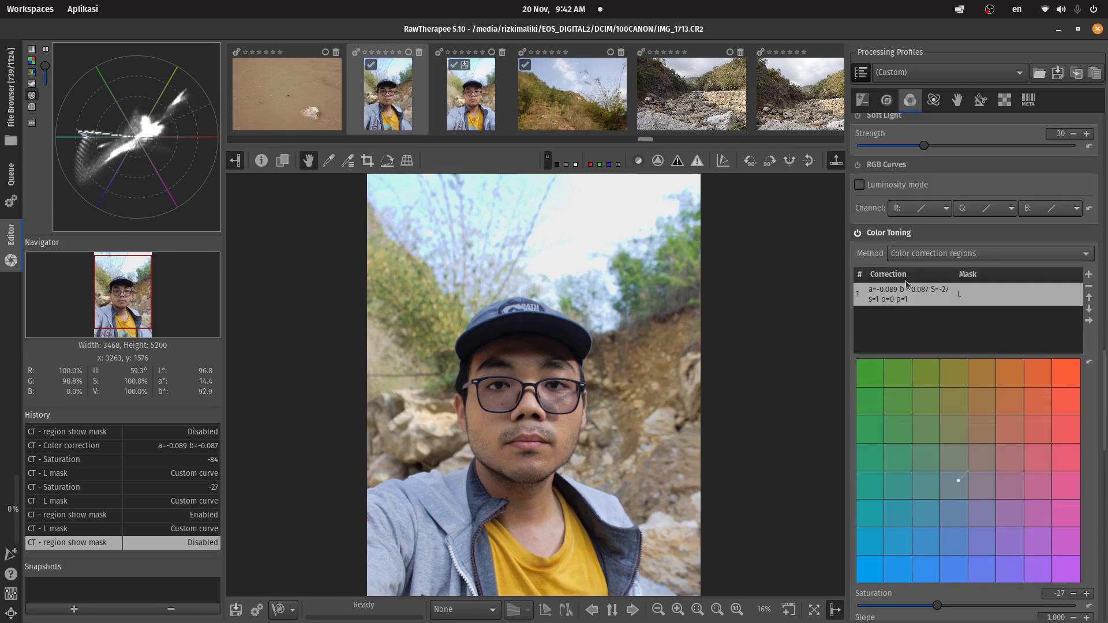
{"action": "left_click", "coordinate": [1089, 278]}
{"action": "scroll", "coordinate": [982, 320], "scroll_direction": "down", "scroll_amount": 3}
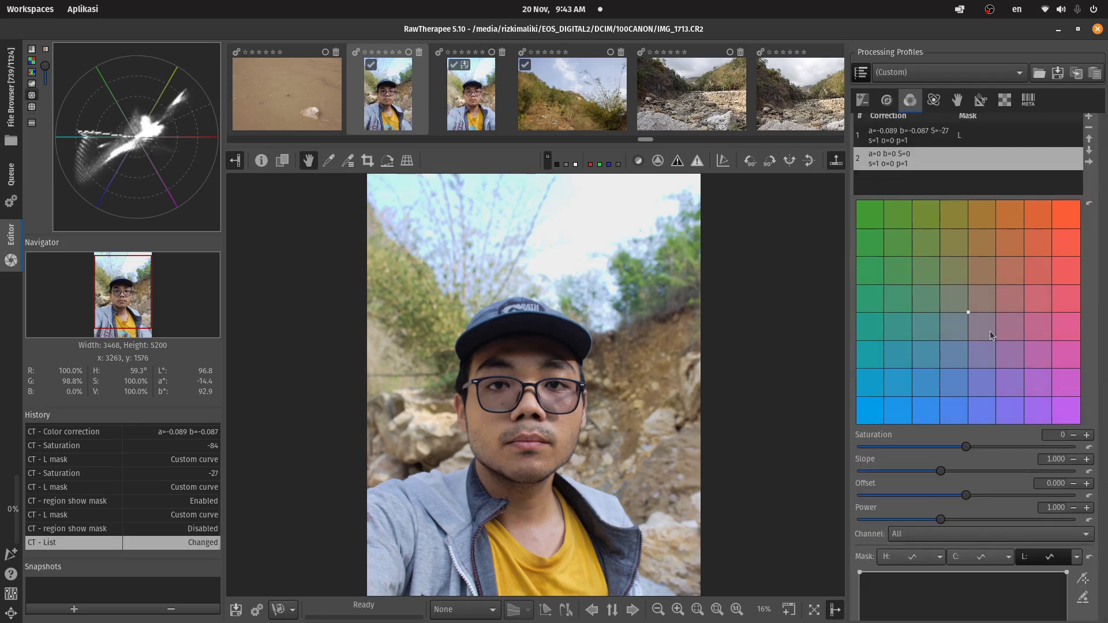
{"action": "scroll", "coordinate": [990, 335], "scroll_direction": "down", "scroll_amount": 1}
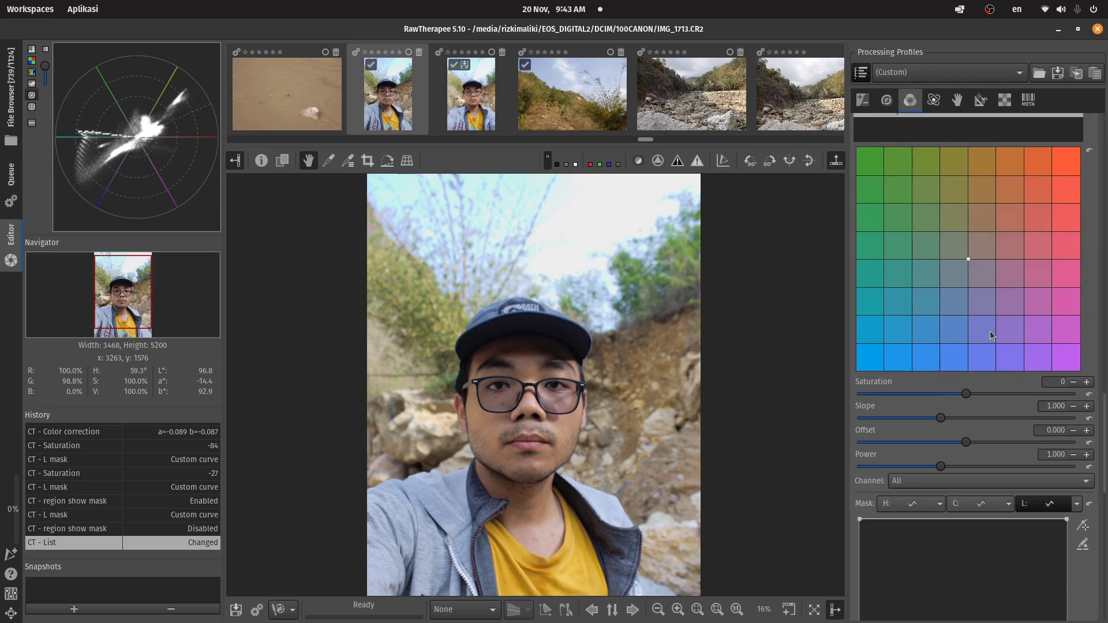
Step: Move the first region's color correction point toward orange, to about a=0.285, b=0.253, and select the second region
{"action": "scroll", "coordinate": [990, 333], "scroll_direction": "up", "scroll_amount": 4}
{"action": "left_click", "coordinate": [891, 295]}
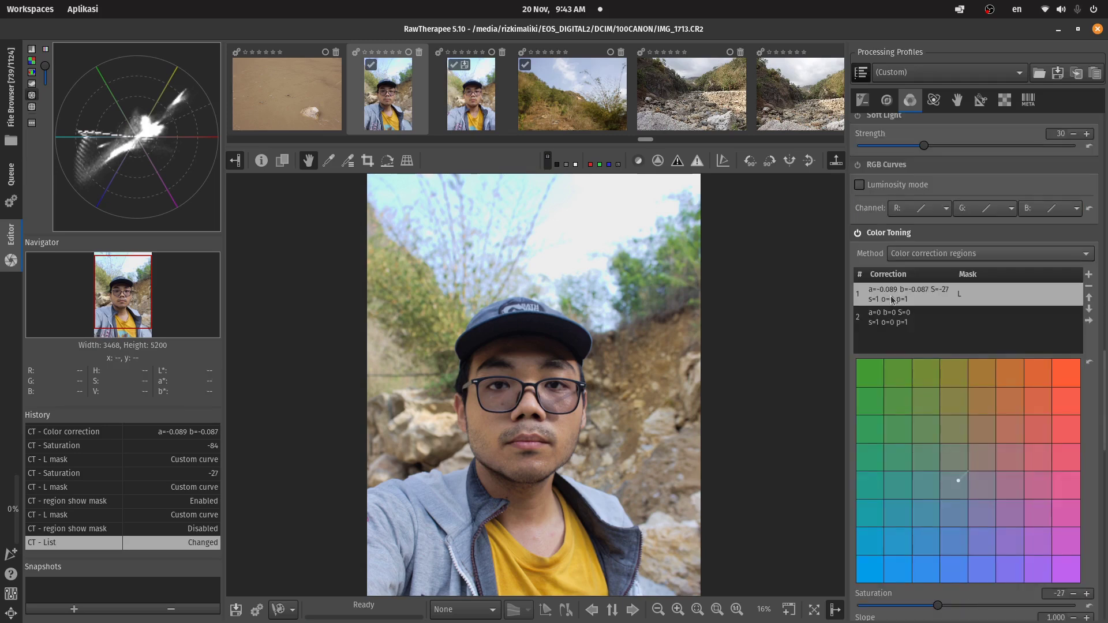
{"action": "left_click", "coordinate": [903, 325]}
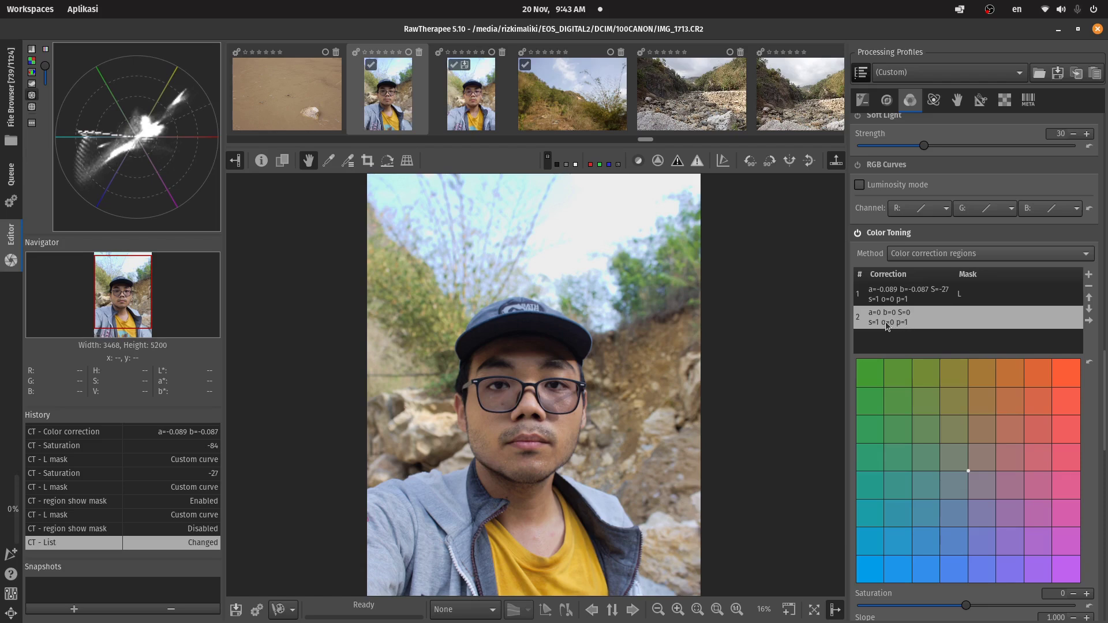
{"action": "left_click", "coordinate": [905, 294]}
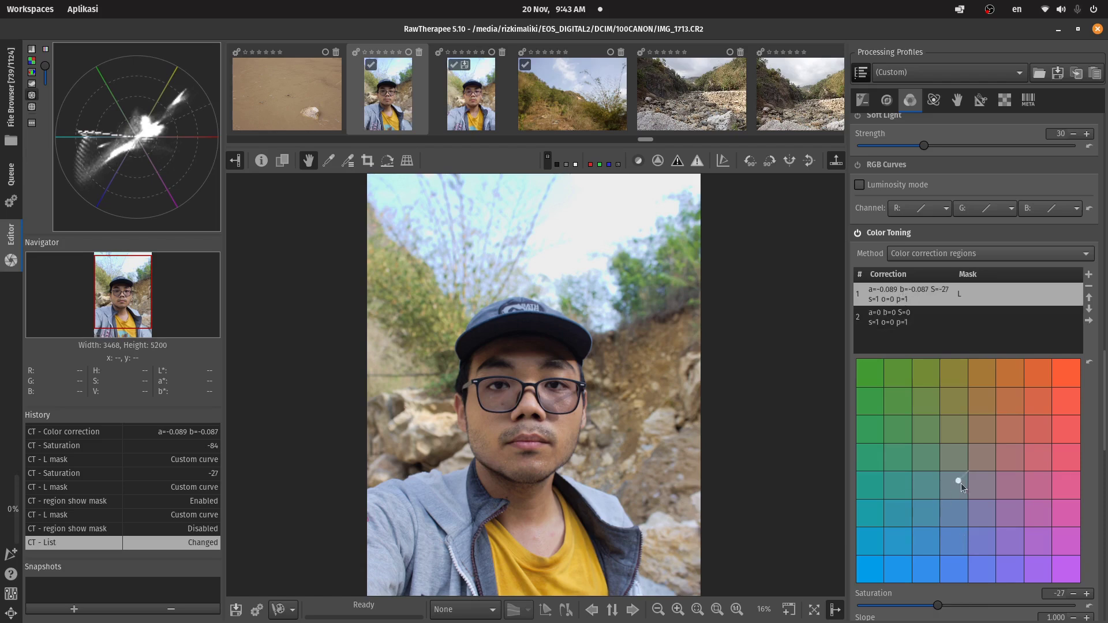
{"action": "left_click_drag", "start_coordinate": [961, 482], "coordinate": [987, 434]}
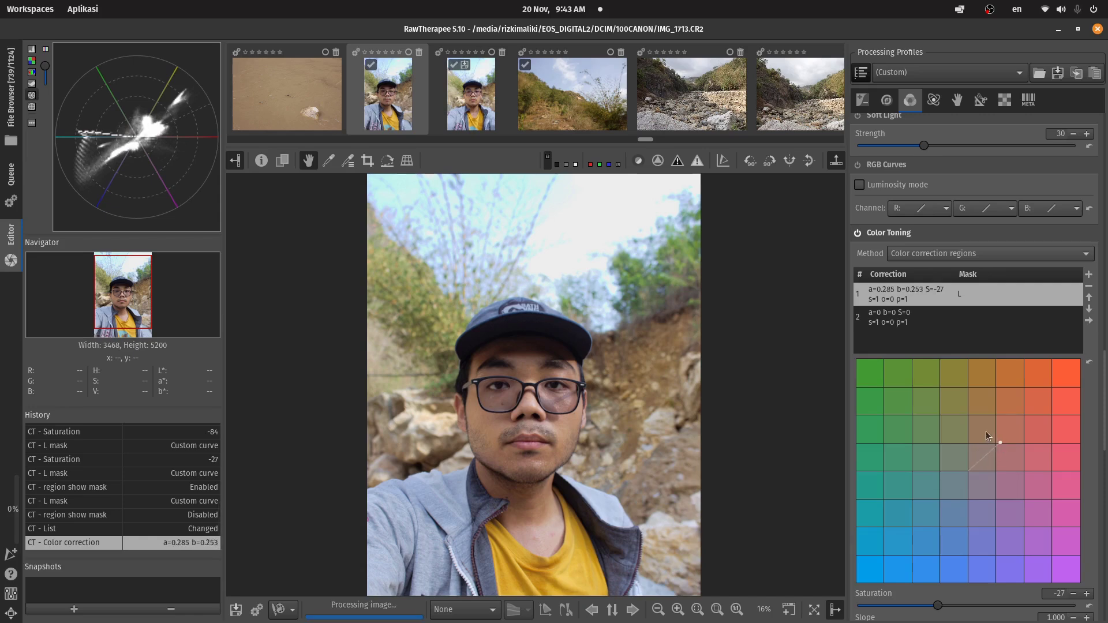
{"action": "left_click", "coordinate": [907, 322]}
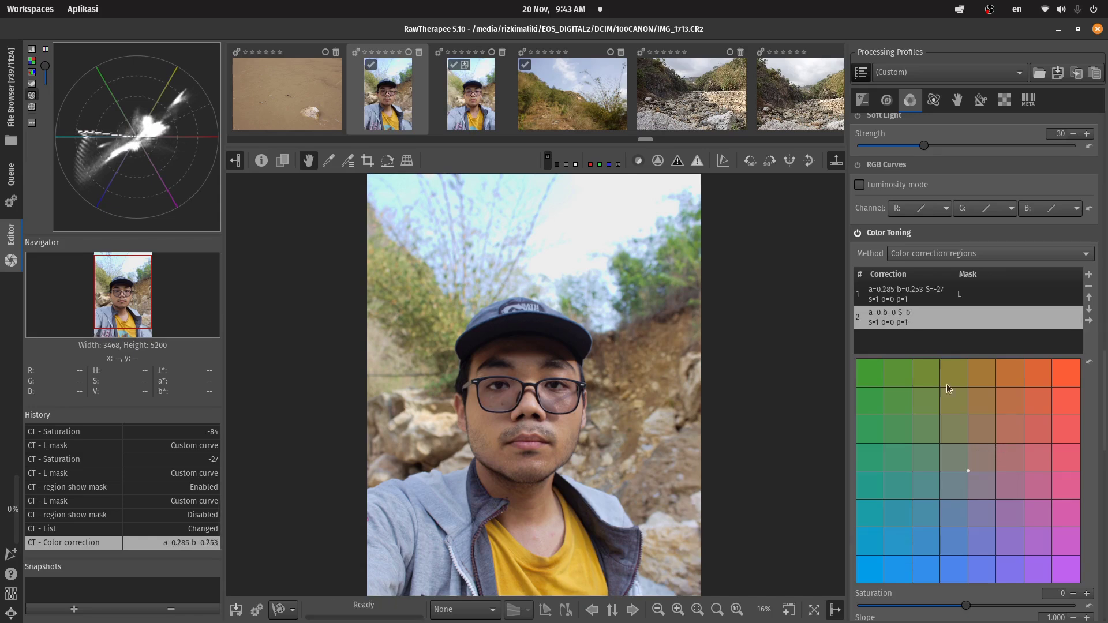
Step: Move the second region's color correction point toward blue, to about a=-0.158, b=-0.314
{"action": "left_click_drag", "start_coordinate": [971, 469], "coordinate": [950, 505]}
{"action": "scroll", "coordinate": [993, 473], "scroll_direction": "down", "scroll_amount": 5}
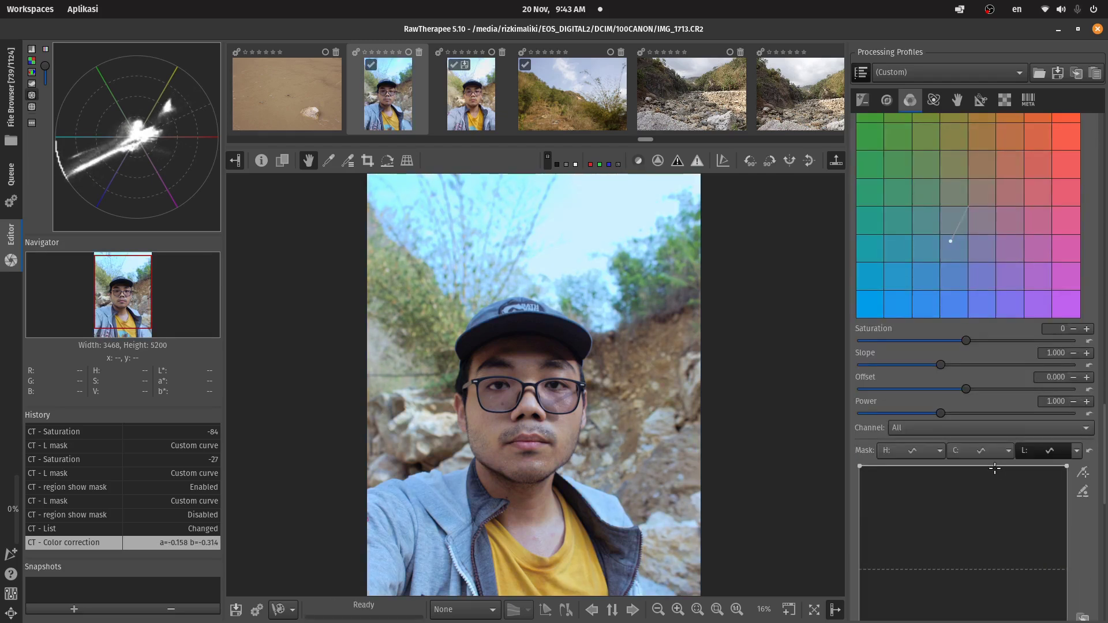
{"action": "scroll", "coordinate": [1001, 454], "scroll_direction": "down", "scroll_amount": 5}
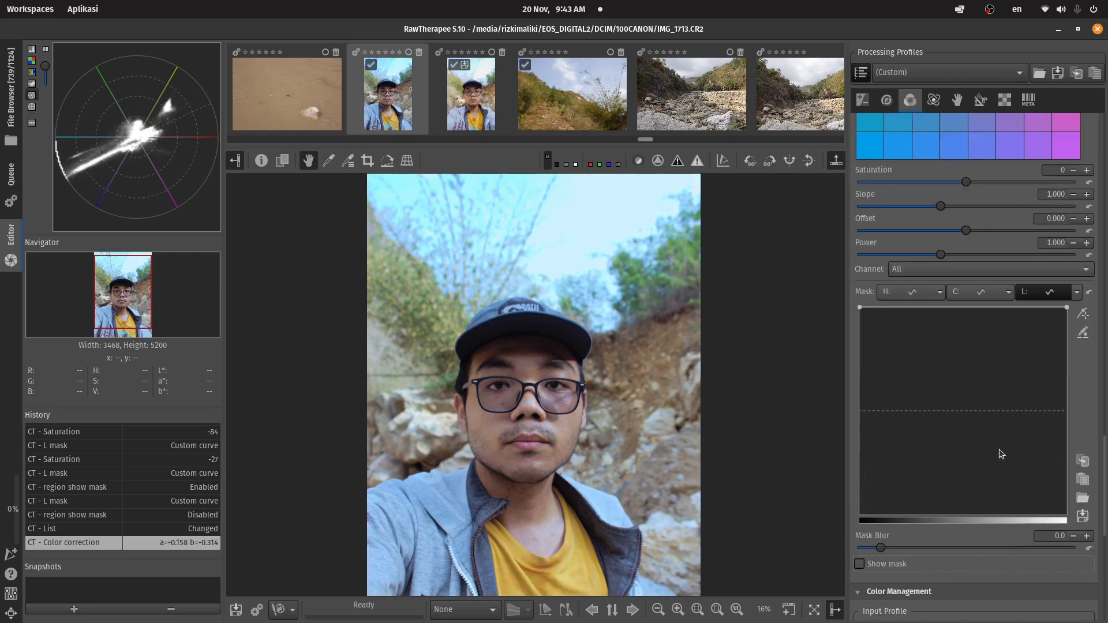
Step: Lower the dark end of the second region's L mask curve to zero, leaving the bright end at maximum
{"action": "left_click", "coordinate": [1041, 296]}
{"action": "left_click", "coordinate": [1027, 301]}
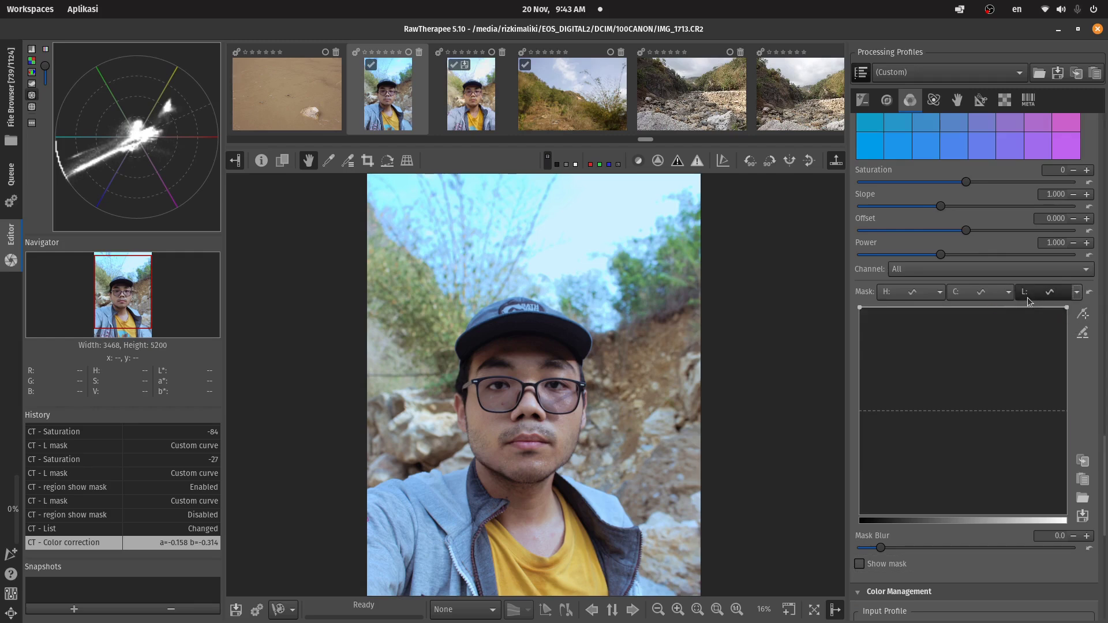
{"action": "left_click", "coordinate": [1042, 294]}
{"action": "left_click", "coordinate": [1043, 326]}
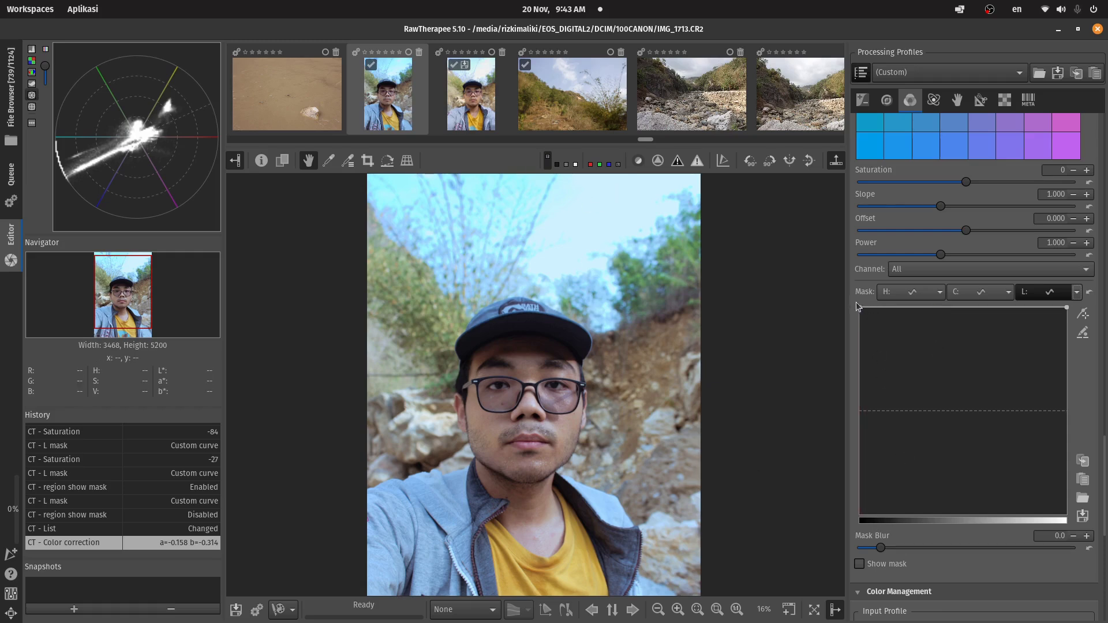
{"action": "left_click_drag", "start_coordinate": [859, 308], "coordinate": [848, 534]}
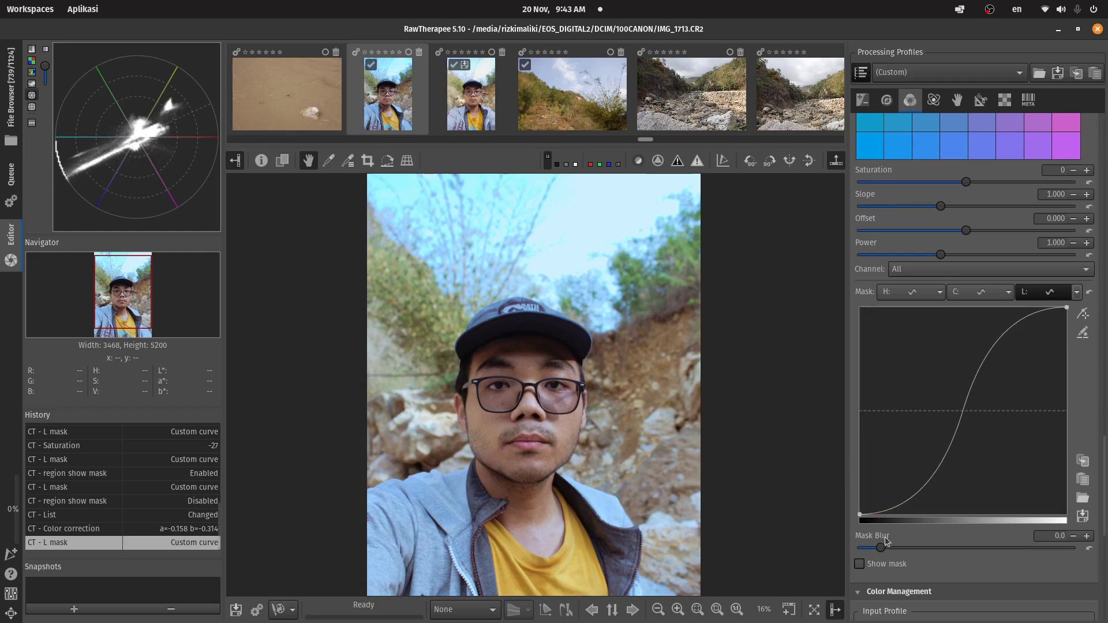
Step: Show the region mask, shift the L mask curve's dark-end point toward the midtones, and hide the mask
{"action": "left_click", "coordinate": [859, 564]}
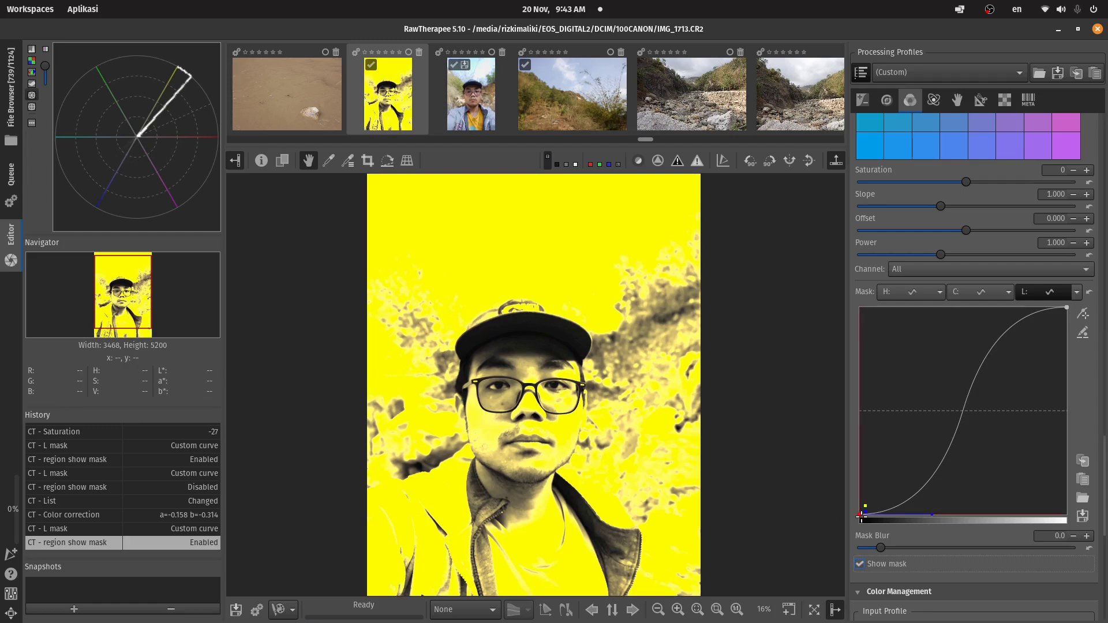
{"action": "left_click_drag", "start_coordinate": [860, 516], "coordinate": [903, 514]}
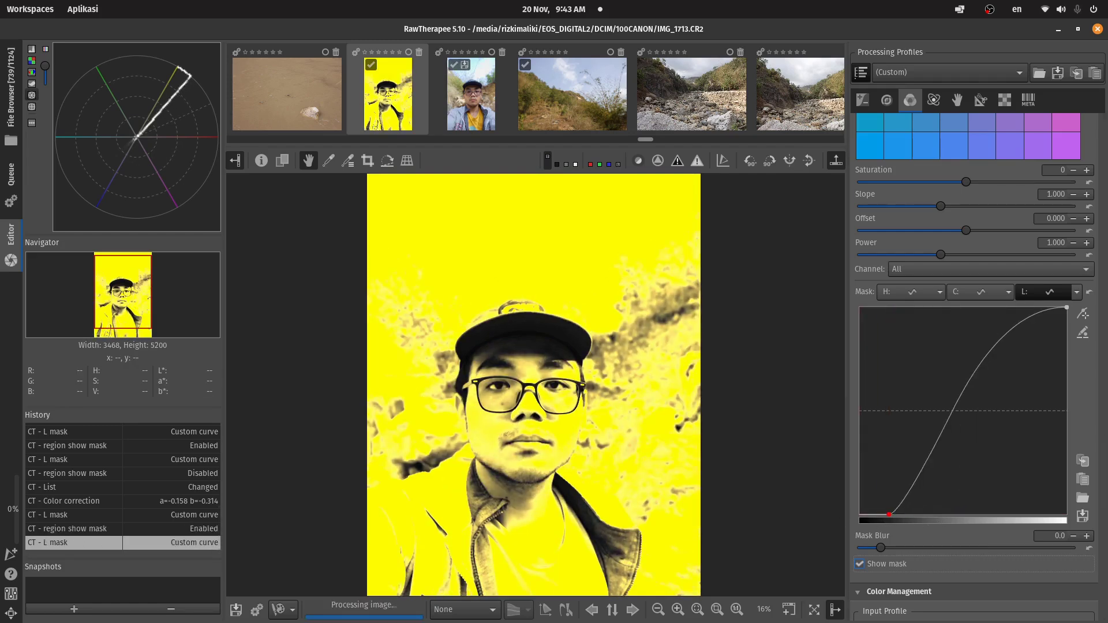
{"action": "left_click", "coordinate": [858, 564]}
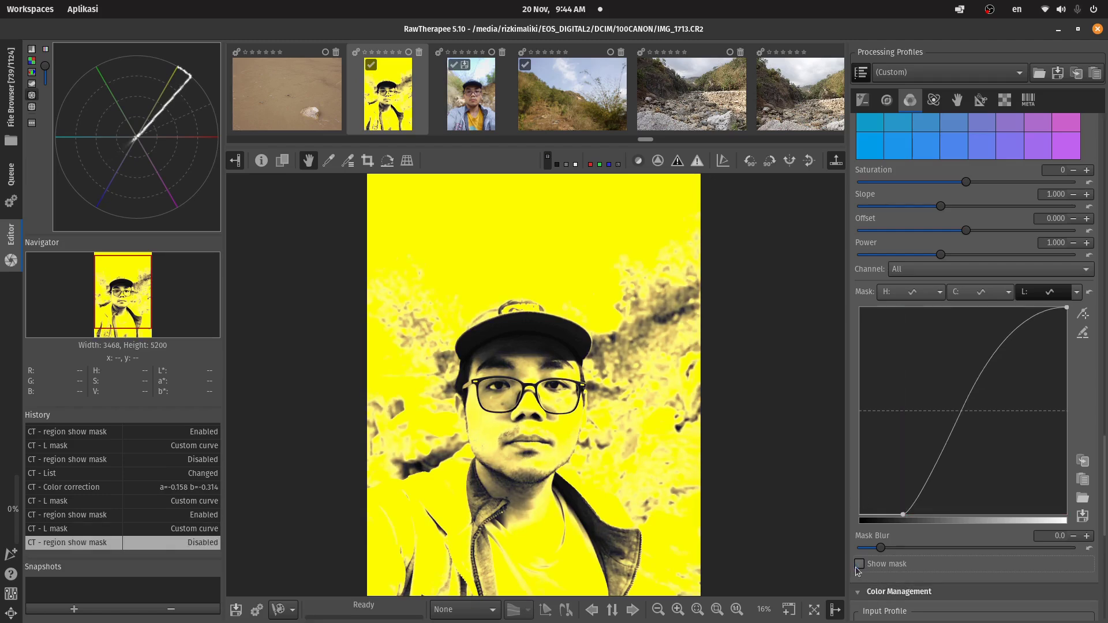
{"action": "left_click_drag", "start_coordinate": [902, 514], "coordinate": [962, 413]}
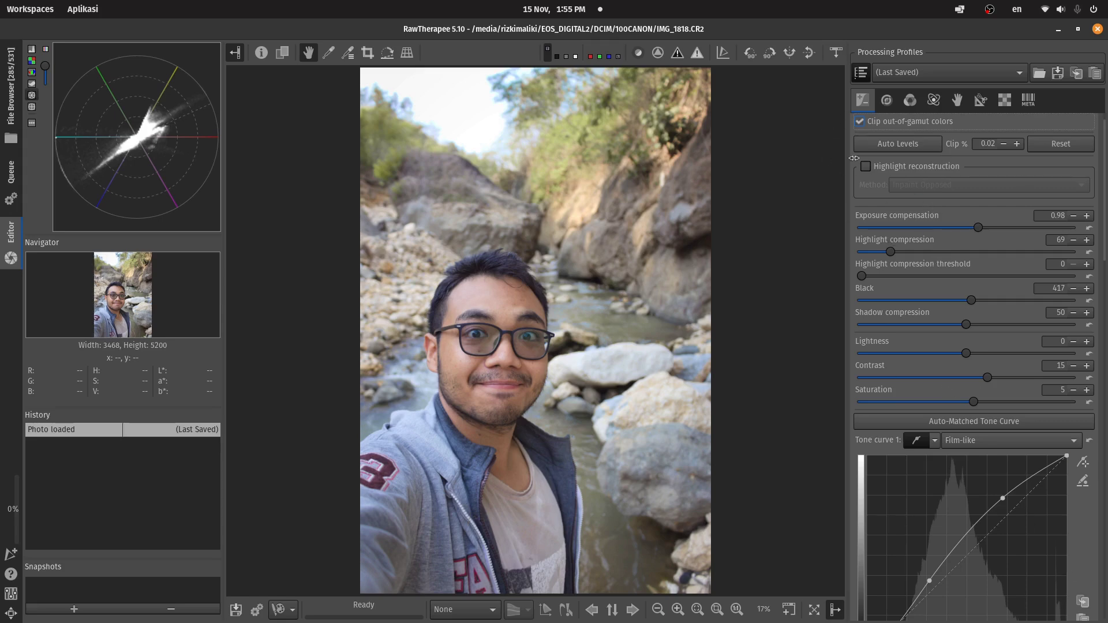
Step: Show the filmstrip and copy the processing profile of IMG_1818.CR2
{"action": "left_click", "coordinate": [838, 60]}
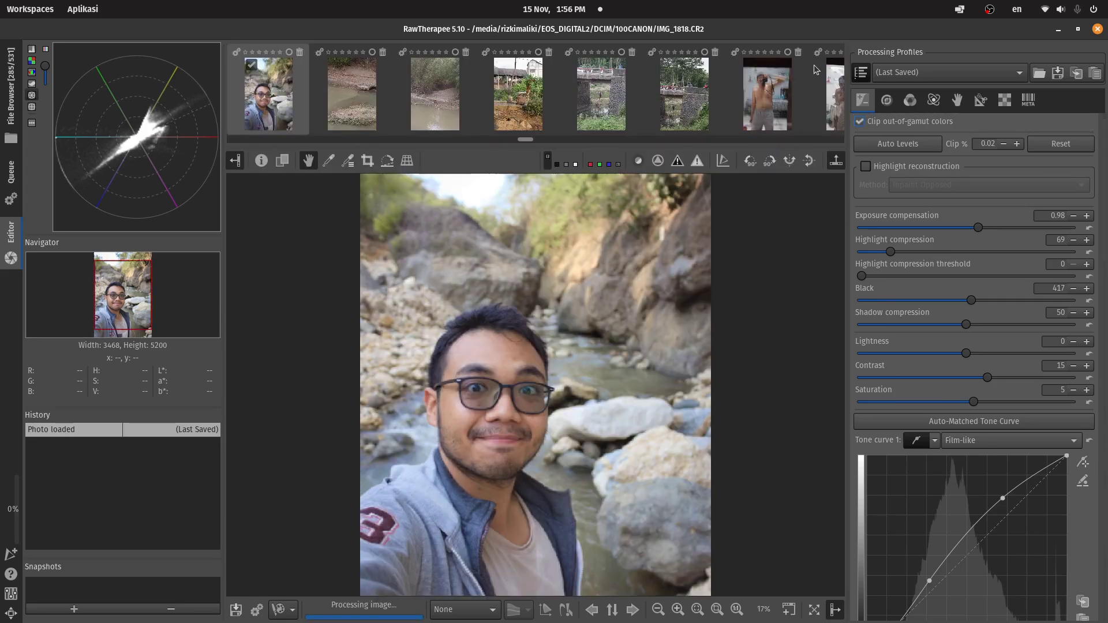
{"action": "scroll", "coordinate": [510, 118], "scroll_direction": "up", "scroll_amount": 2}
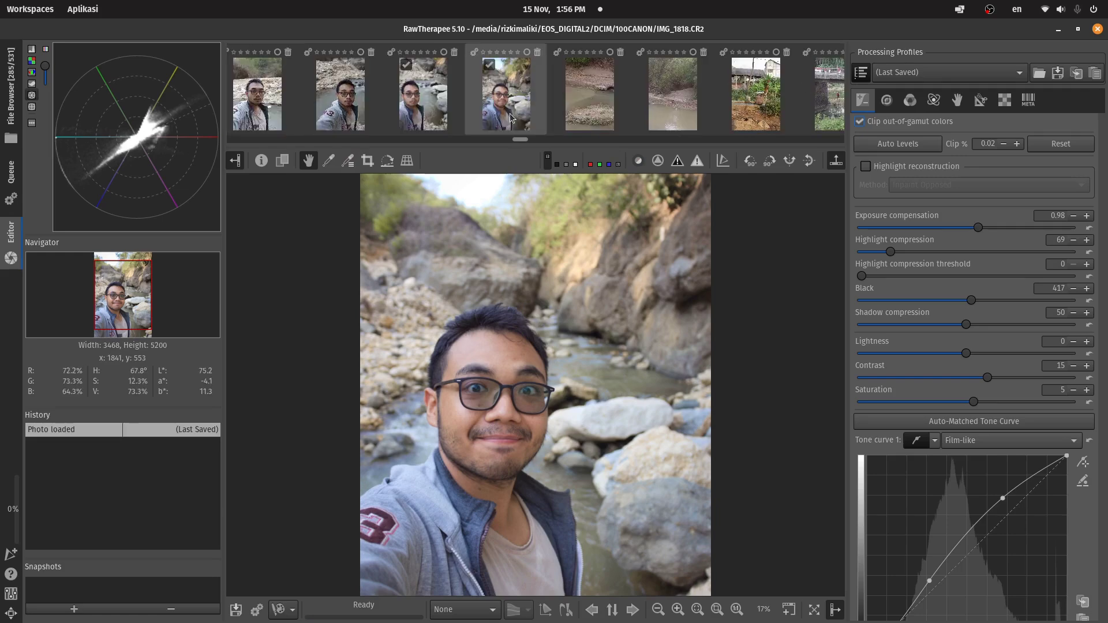
{"action": "scroll", "coordinate": [511, 117], "scroll_direction": "down", "scroll_amount": 2}
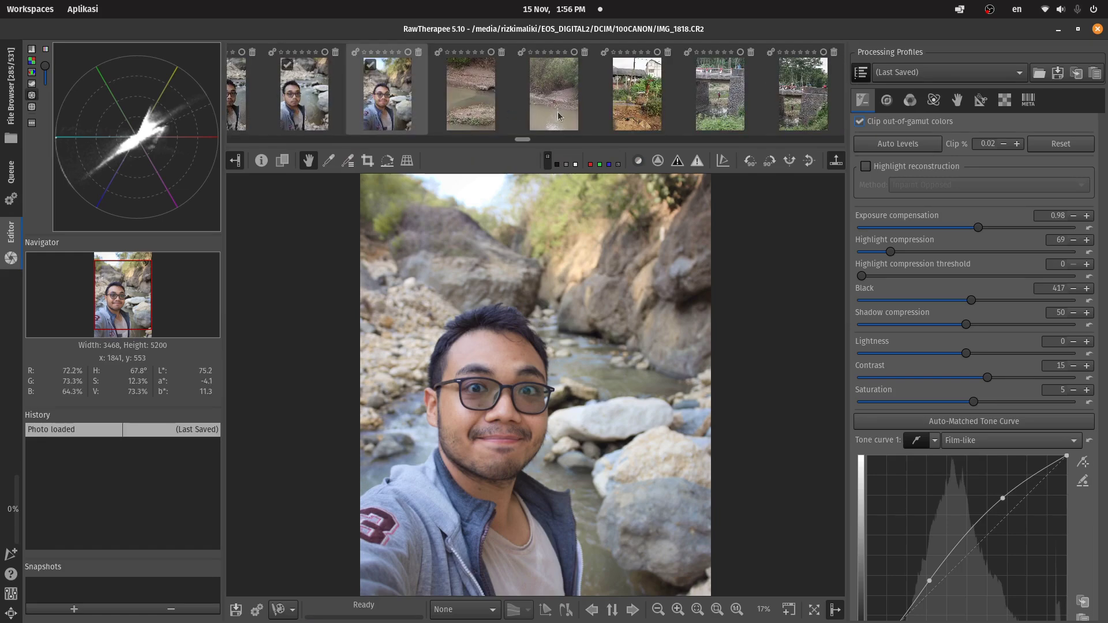
{"action": "scroll", "coordinate": [557, 115], "scroll_direction": "up", "scroll_amount": 4}
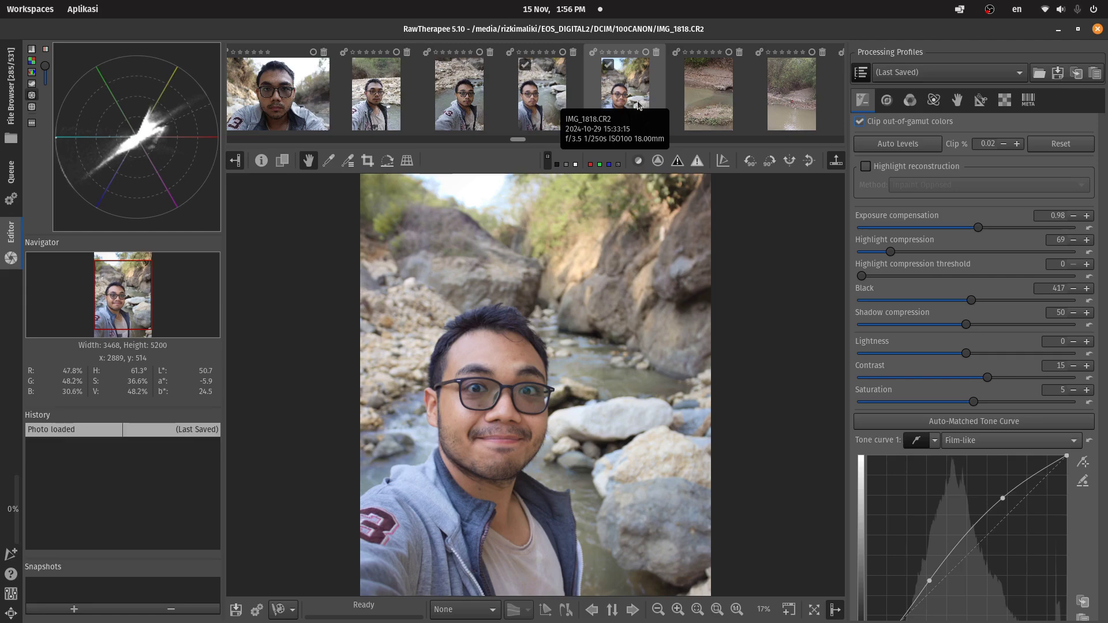
{"action": "right_click", "coordinate": [638, 99]}
{"action": "left_click", "coordinate": [639, 102]}
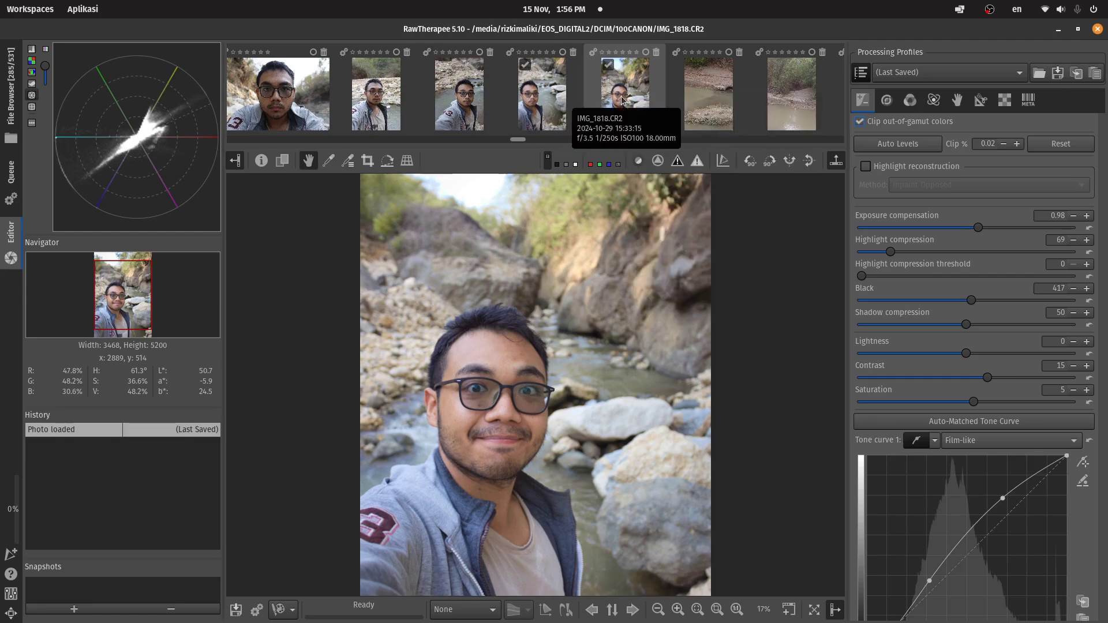
{"action": "right_click", "coordinate": [622, 100]}
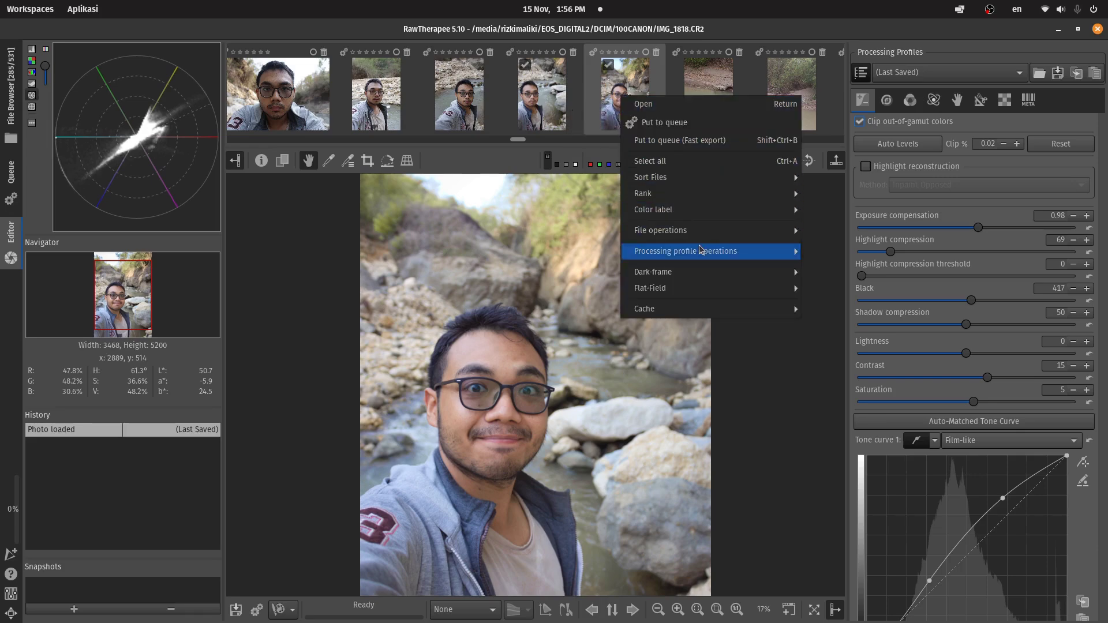
{"action": "mouse_move", "coordinate": [703, 257]}
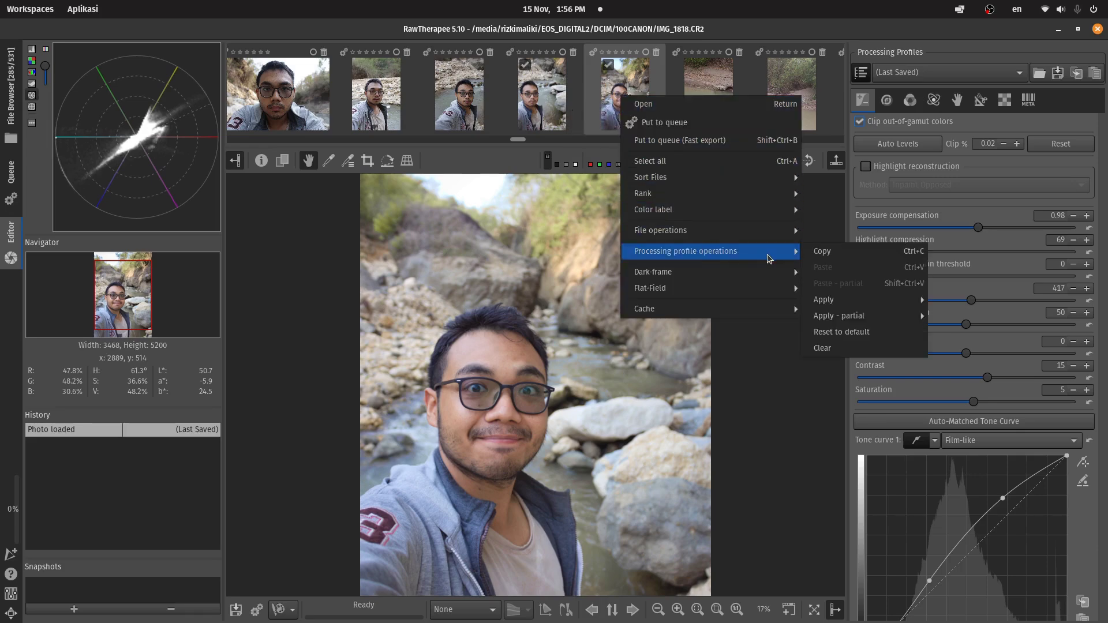
{"action": "left_click", "coordinate": [827, 250]}
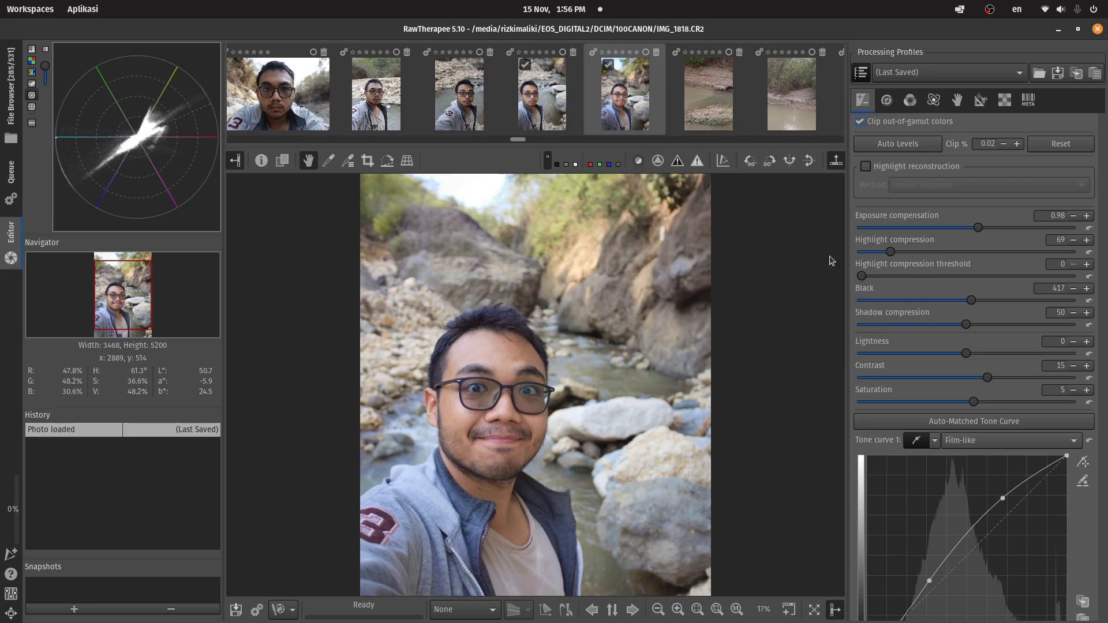
Step: Paste the copied processing profile onto the three selfies just before IMG_1818.CR2 in the filmstrip
{"action": "left_click", "coordinate": [557, 110]}
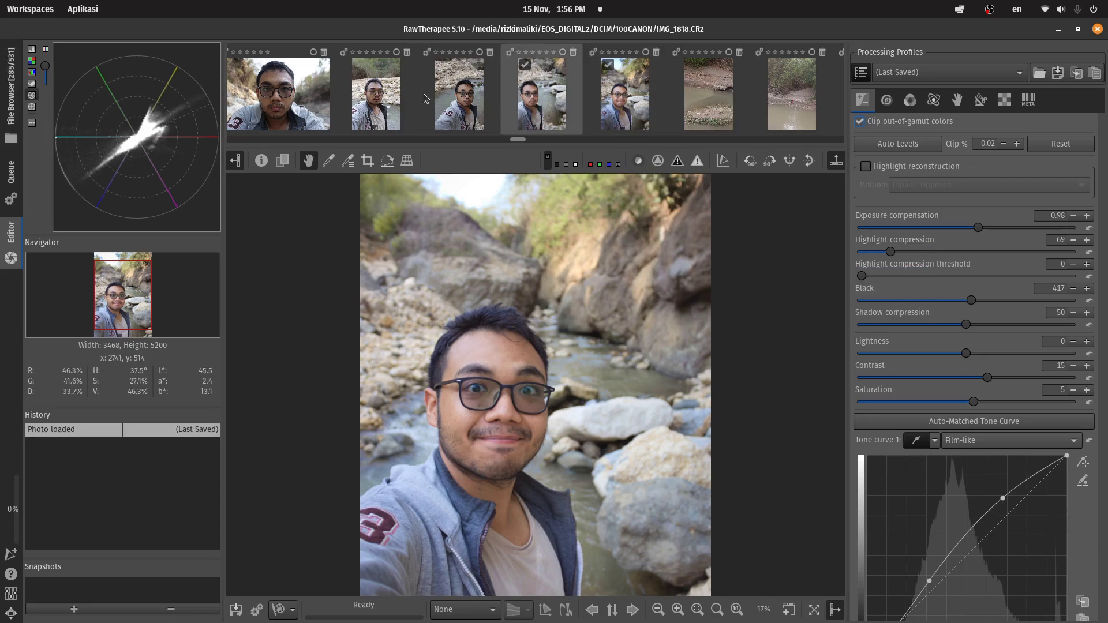
{"action": "mouse_move", "coordinate": [397, 100]}
{"action": "right_click", "coordinate": [532, 101]}
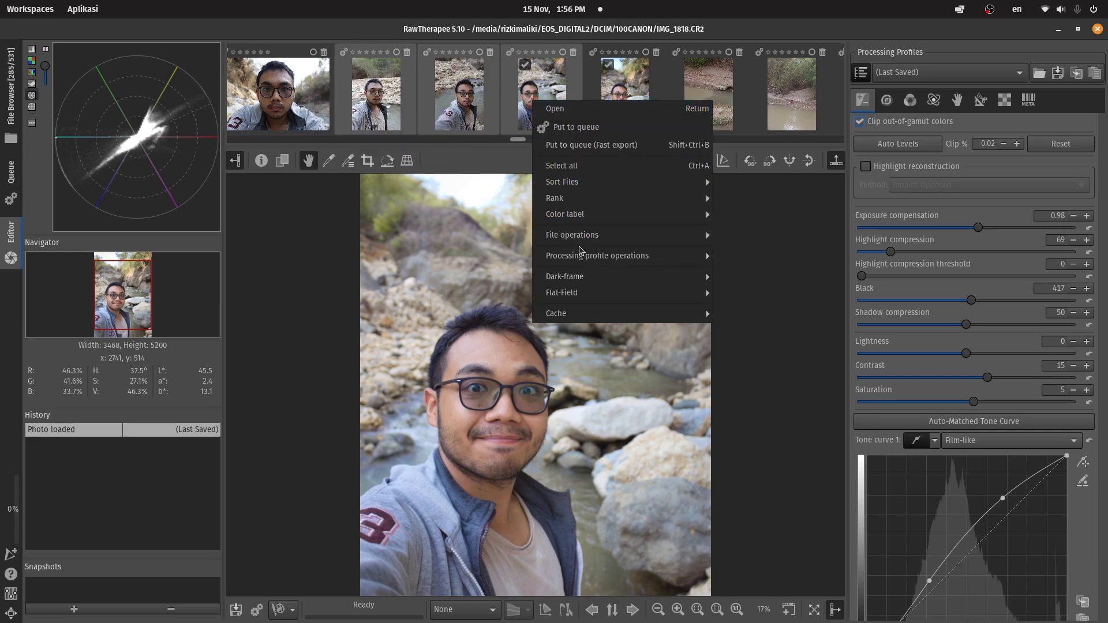
{"action": "mouse_move", "coordinate": [582, 254]}
{"action": "left_click", "coordinate": [772, 273]}
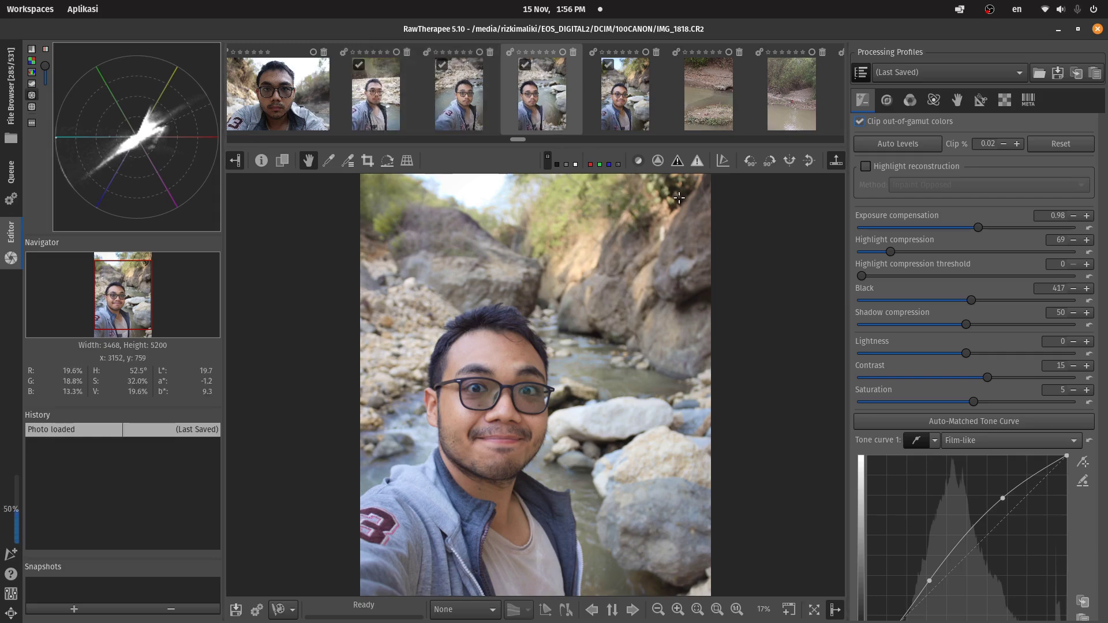
Step: Open IMG_1817.CR2 and save its processing profile as subscribe.pp3 in the profiles folder
{"action": "key", "text": "shift+F3"}
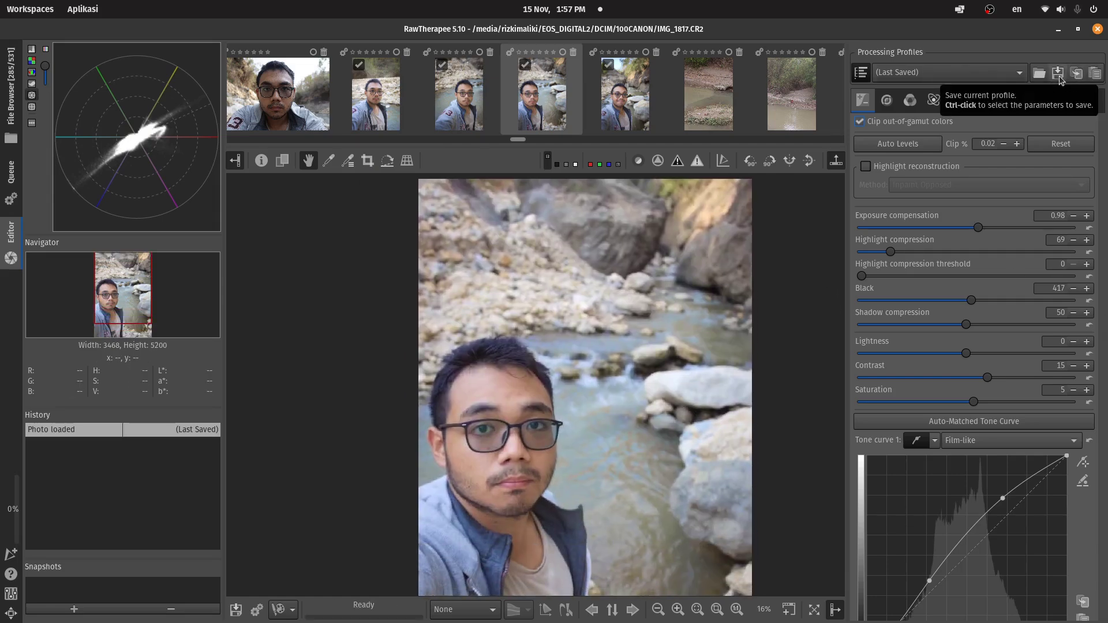
{"action": "left_click", "coordinate": [1057, 74]}
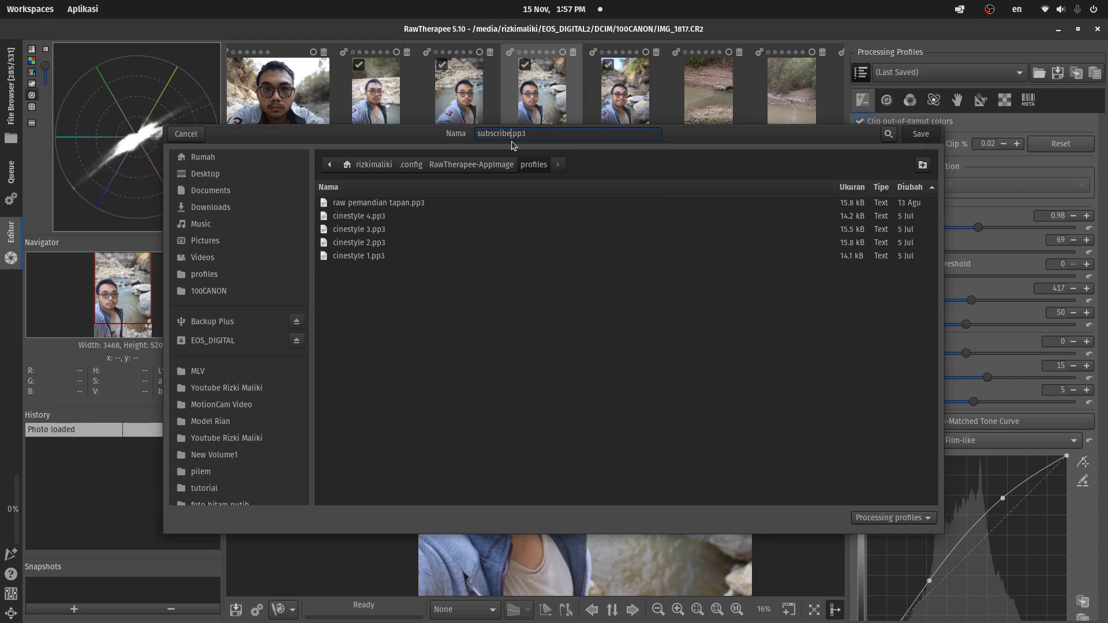
{"action": "key", "text": "Return"}
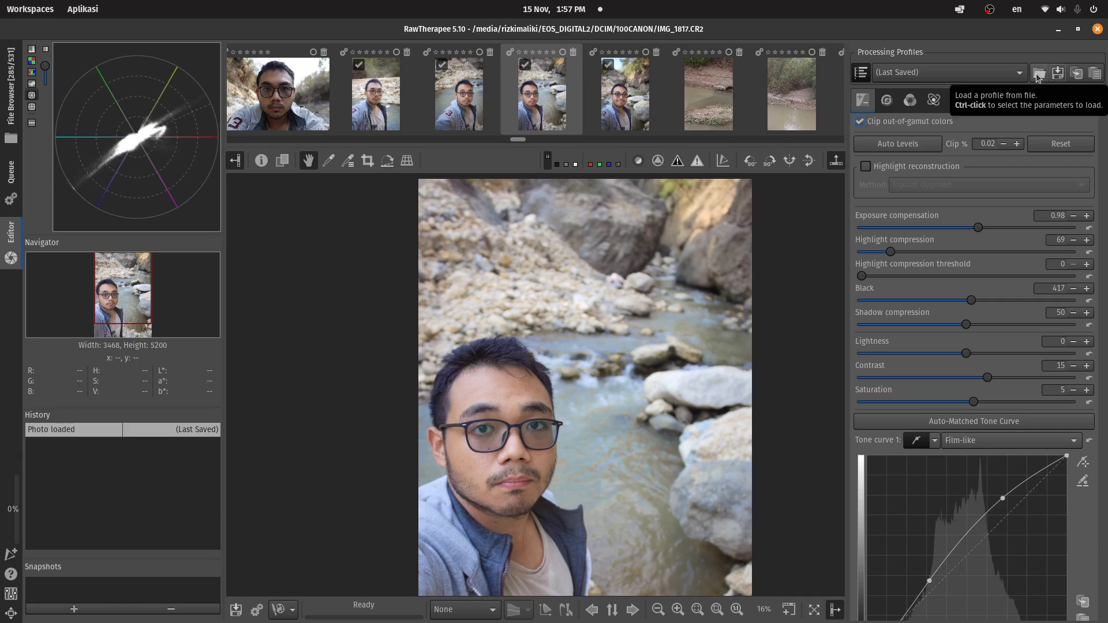
Step: Open IMG_1814.CR2 and load the subscribe.pp3 processing profile onto it
{"action": "left_click", "coordinate": [253, 112]}
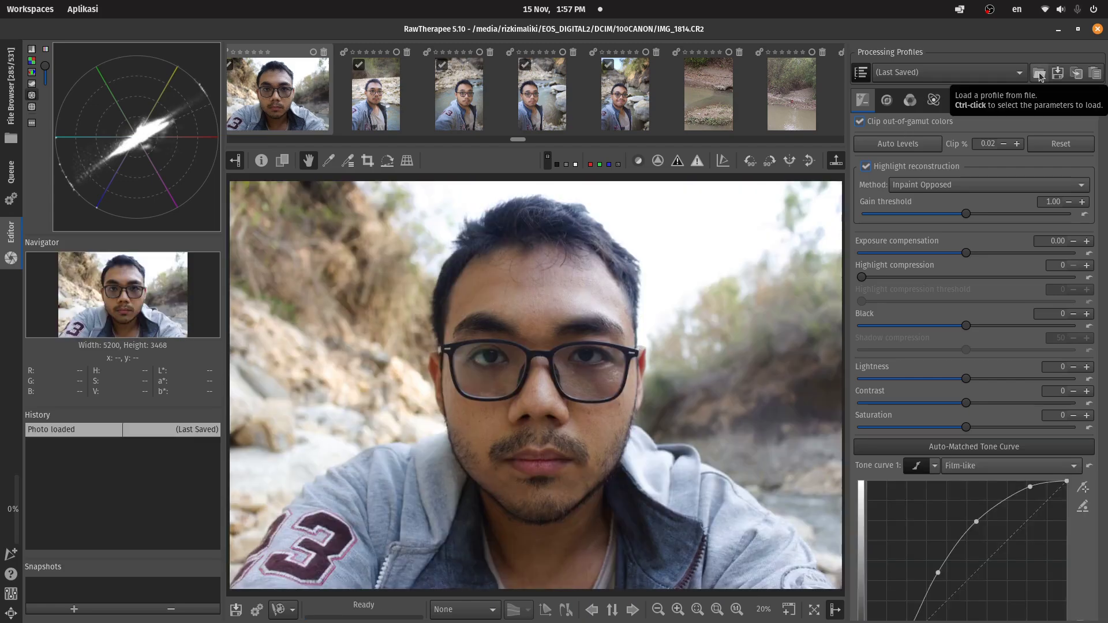
{"action": "left_click", "coordinate": [1039, 74]}
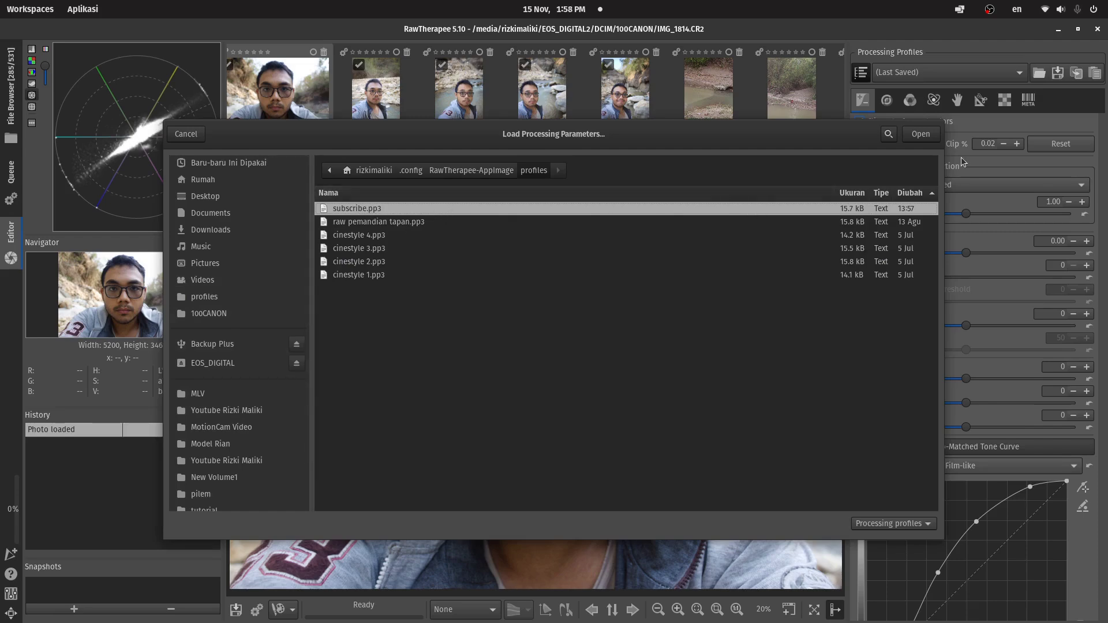
{"action": "double_click", "coordinate": [584, 216]}
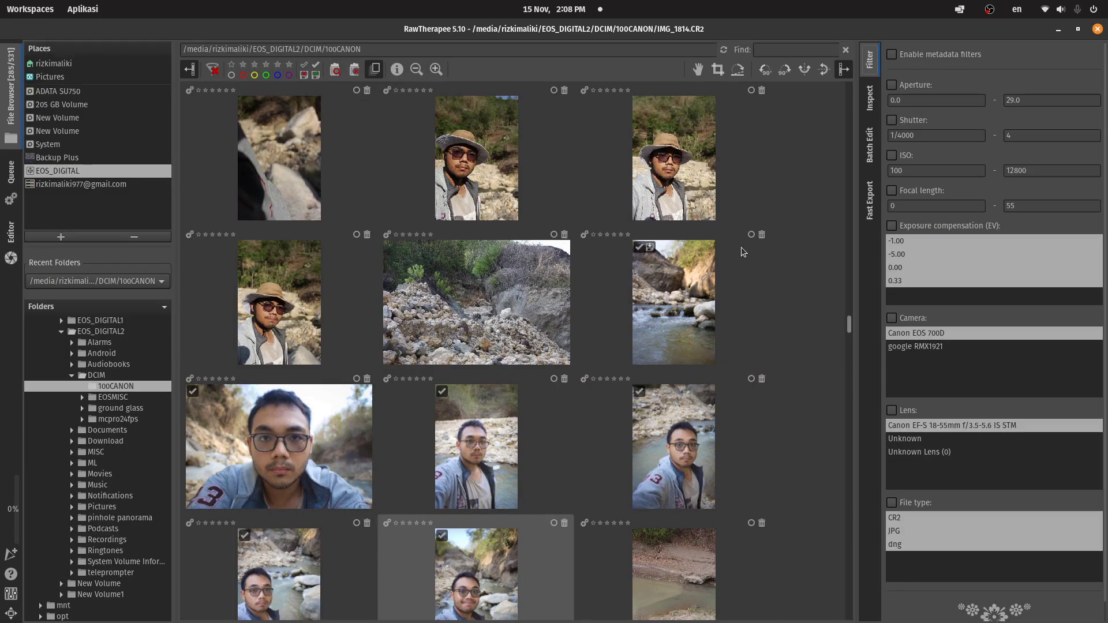
Step: In the 100CANON folder of the file browser, select the three adjacent straw-hat selfies and the rocky slope photo
{"action": "scroll", "coordinate": [739, 247], "scroll_direction": "up", "scroll_amount": 2}
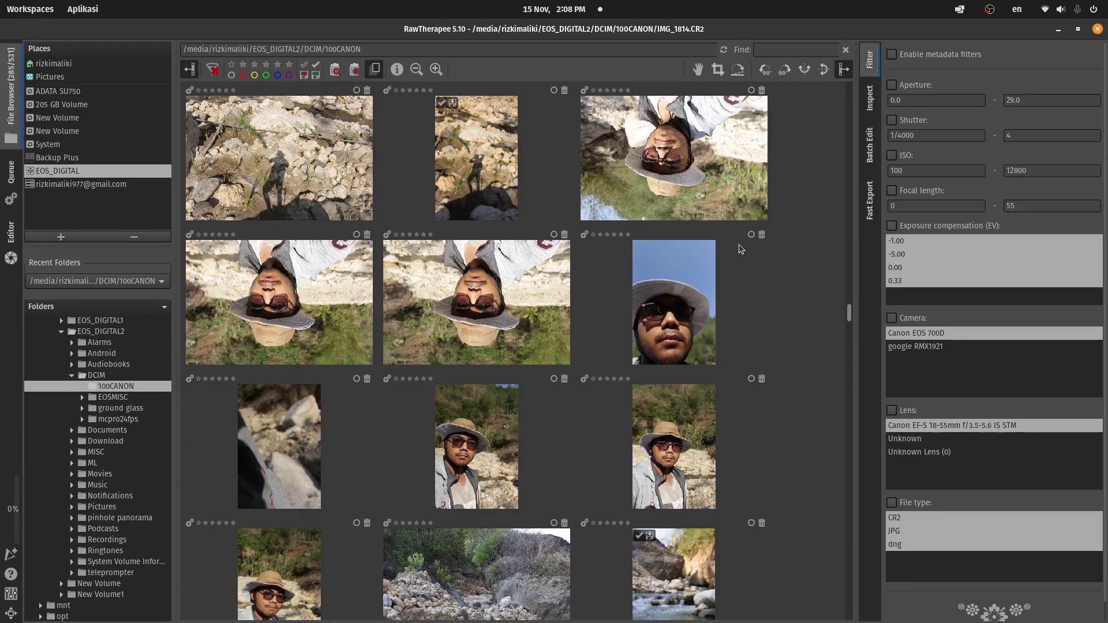
{"action": "scroll", "coordinate": [692, 248], "scroll_direction": "down", "scroll_amount": 1}
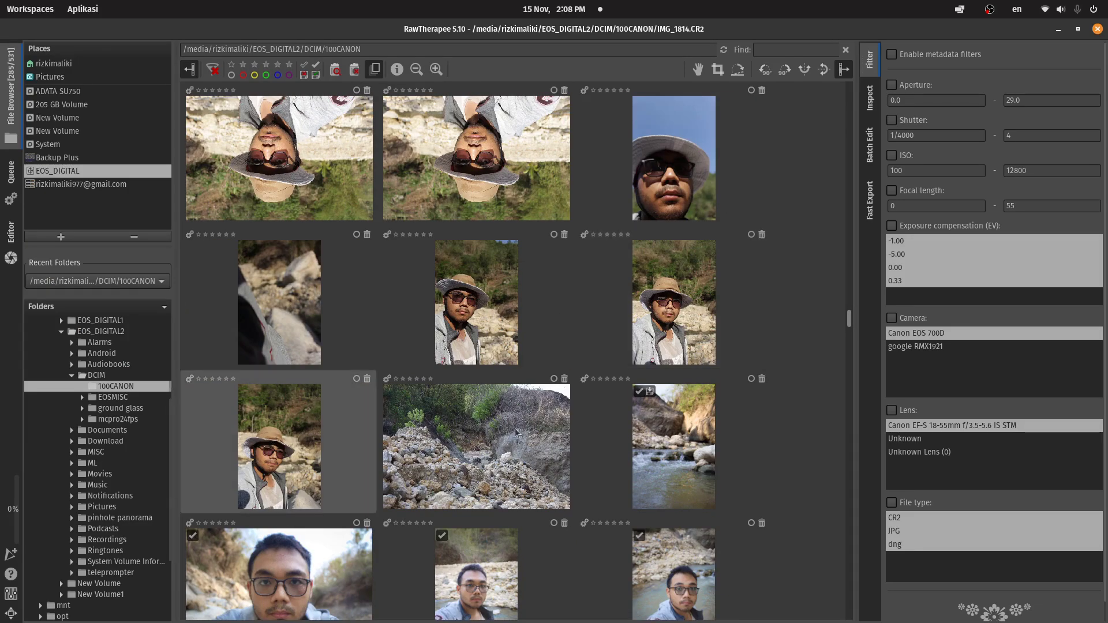
{"action": "left_click", "coordinate": [488, 327], "text": "shift"}
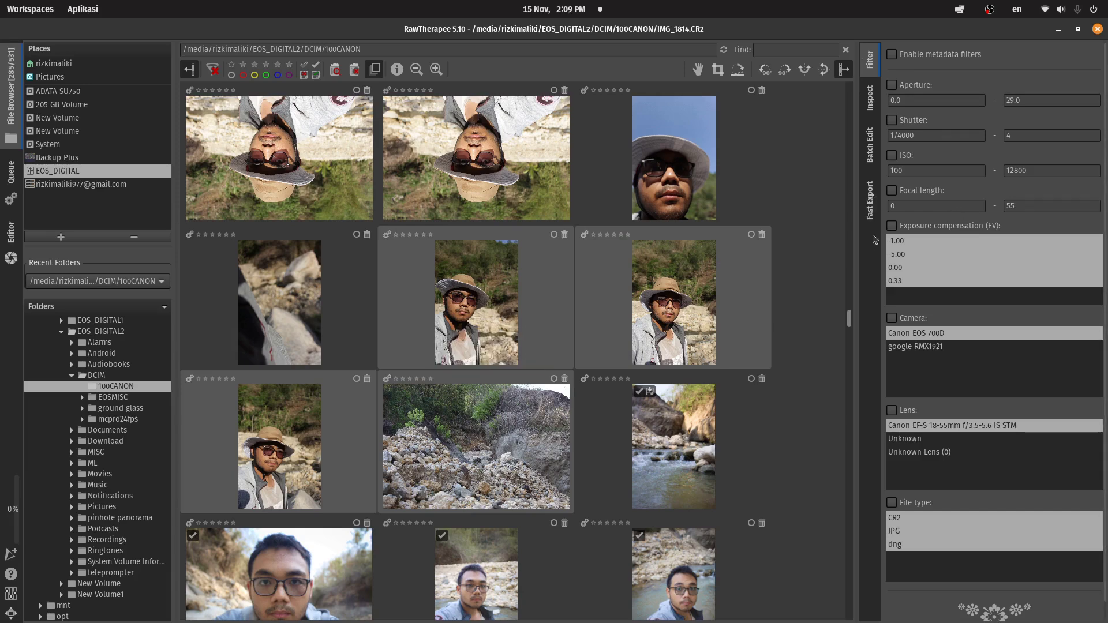
Step: Batch edit the selected photos, setting the Exposure tool's exposure compensation to 1.20
{"action": "left_click", "coordinate": [873, 159]}
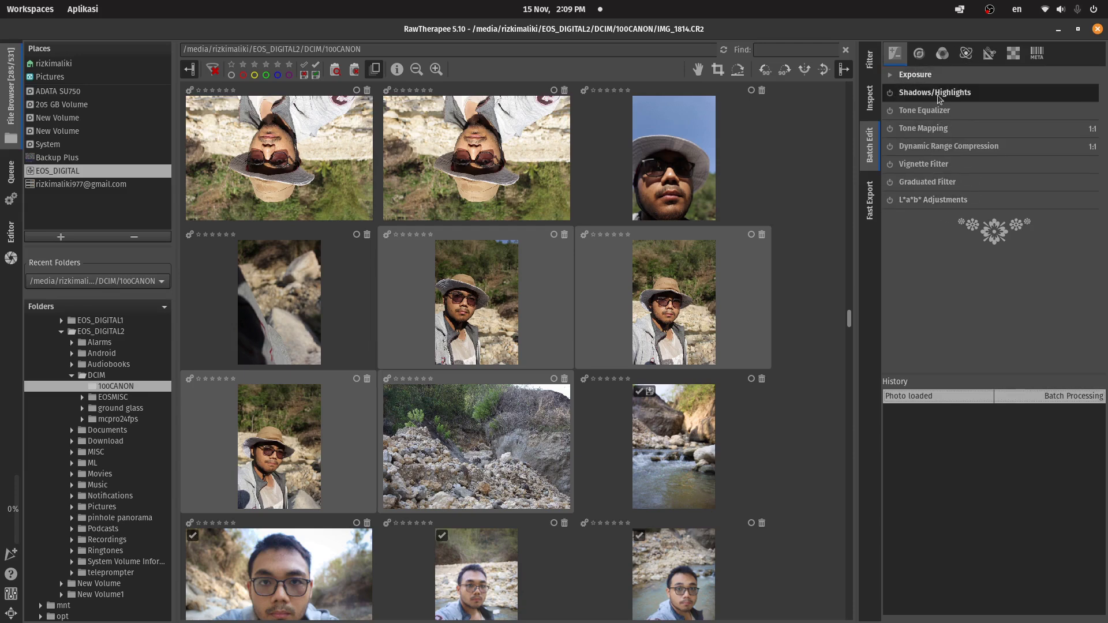
{"action": "left_click", "coordinate": [892, 78]}
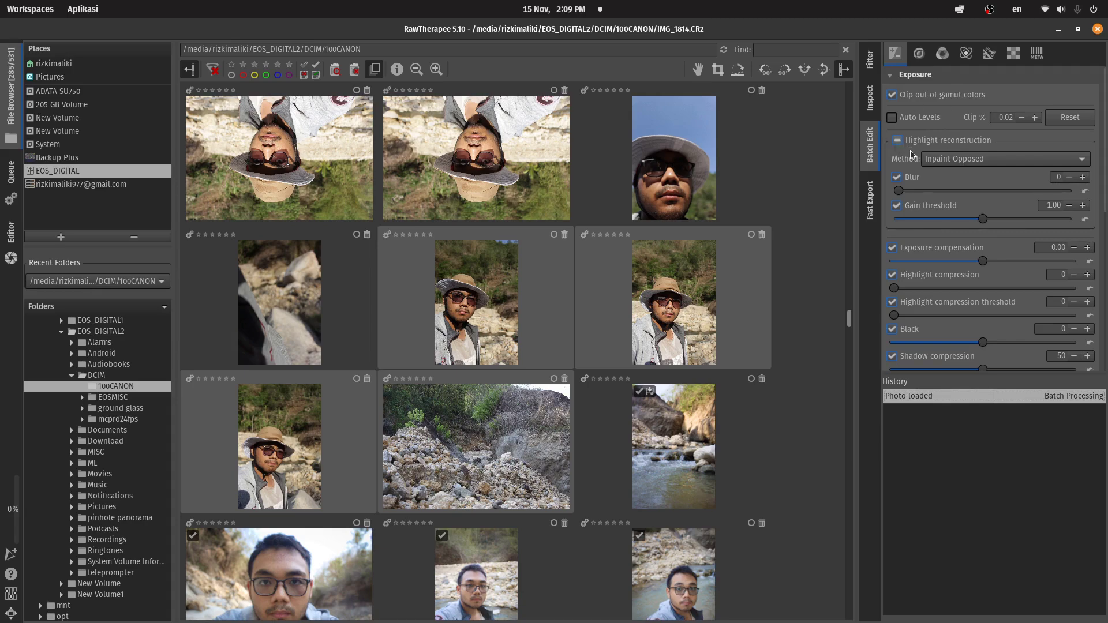
{"action": "left_click", "coordinate": [995, 262]}
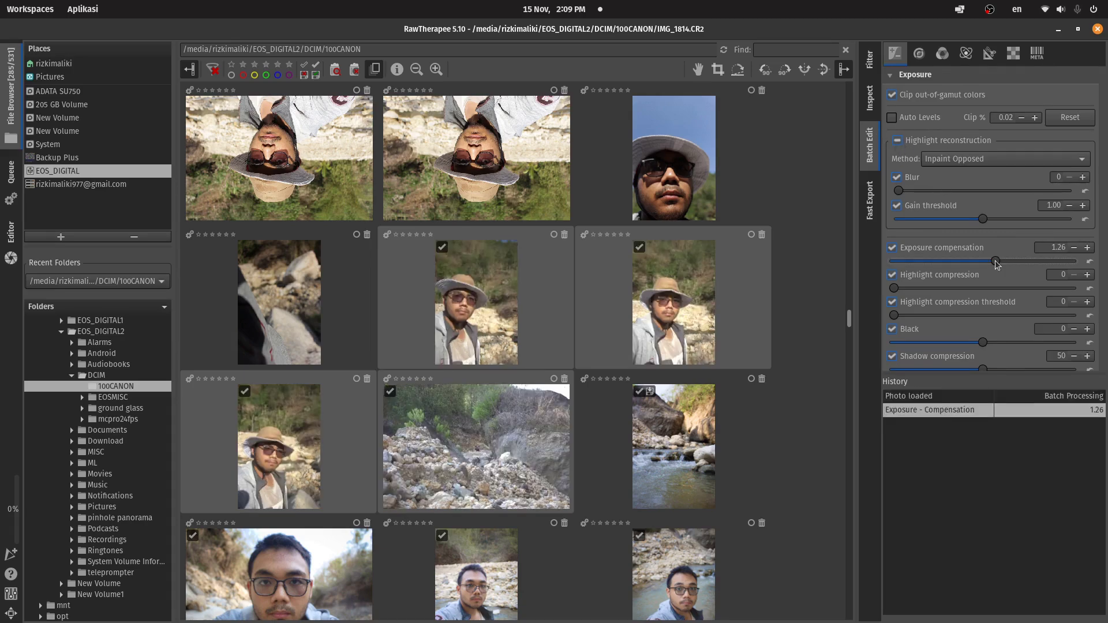
{"action": "scroll", "coordinate": [988, 265], "scroll_direction": "down", "scroll_amount": 6}
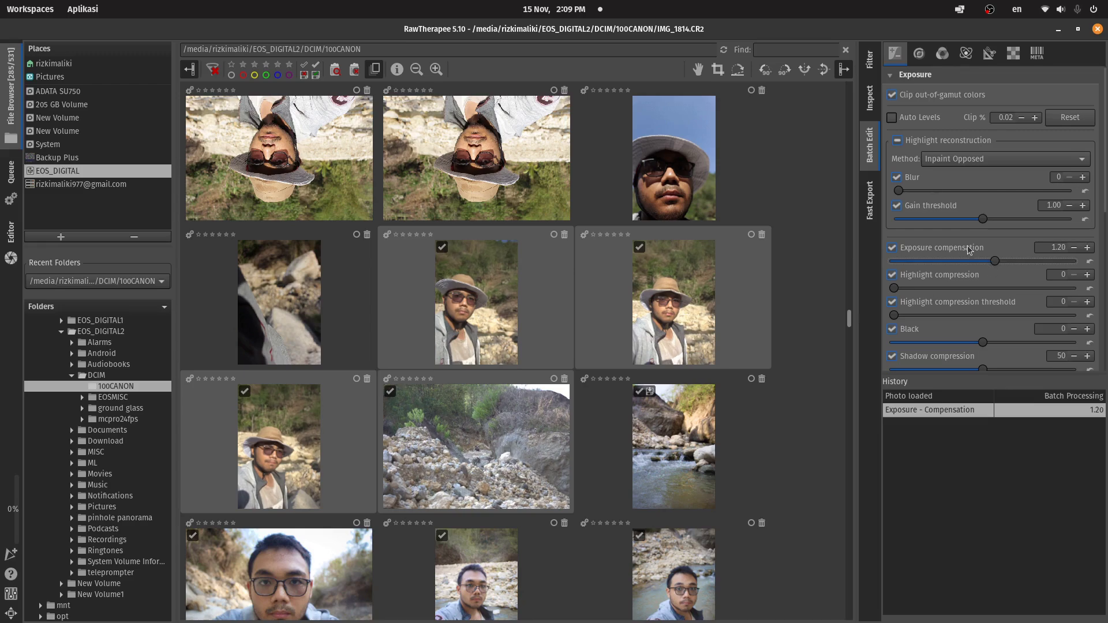
{"action": "scroll", "coordinate": [992, 230], "scroll_direction": "down", "scroll_amount": 3}
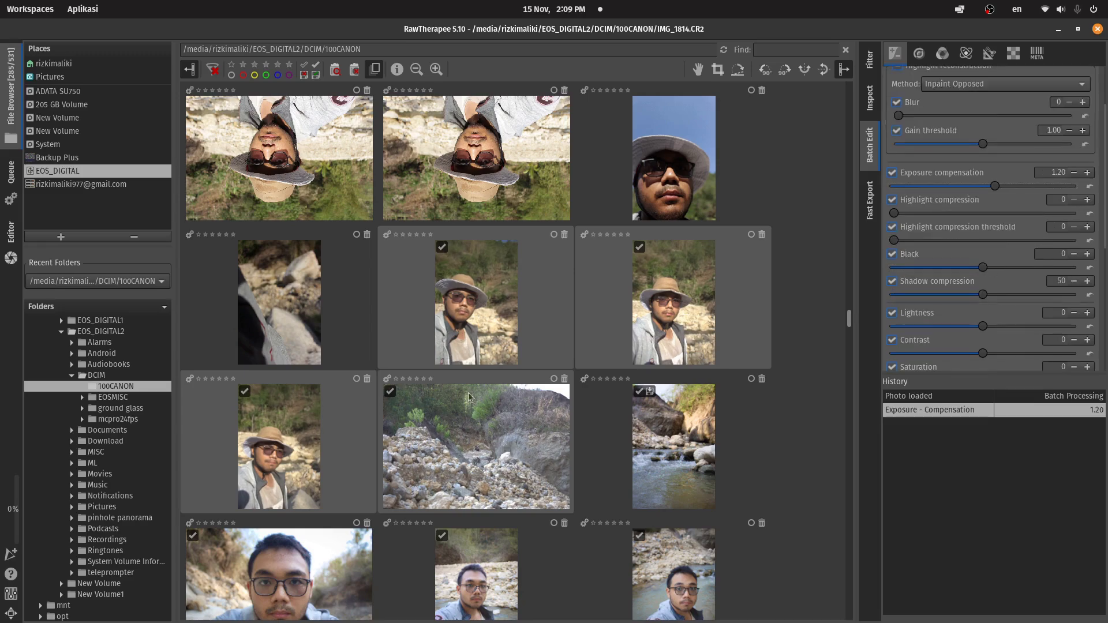
{"action": "scroll", "coordinate": [1000, 244], "scroll_direction": "down", "scroll_amount": 5}
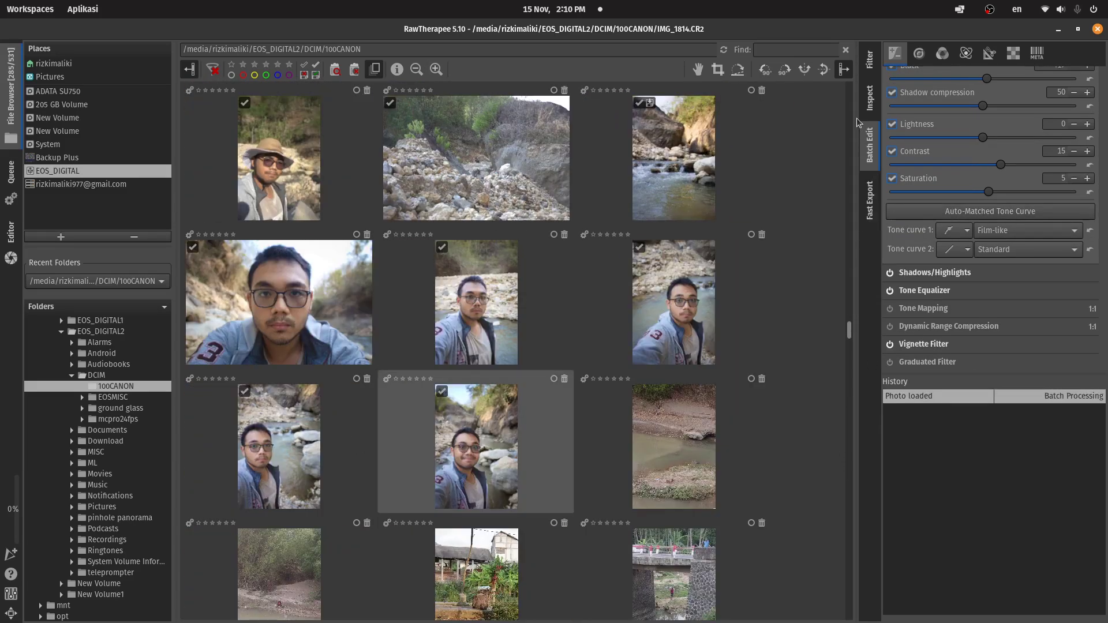
Step: Filter the 100CANON folder to show only edited photos, switch to unedited ones, and clear the filters
{"action": "left_click", "coordinate": [868, 61]}
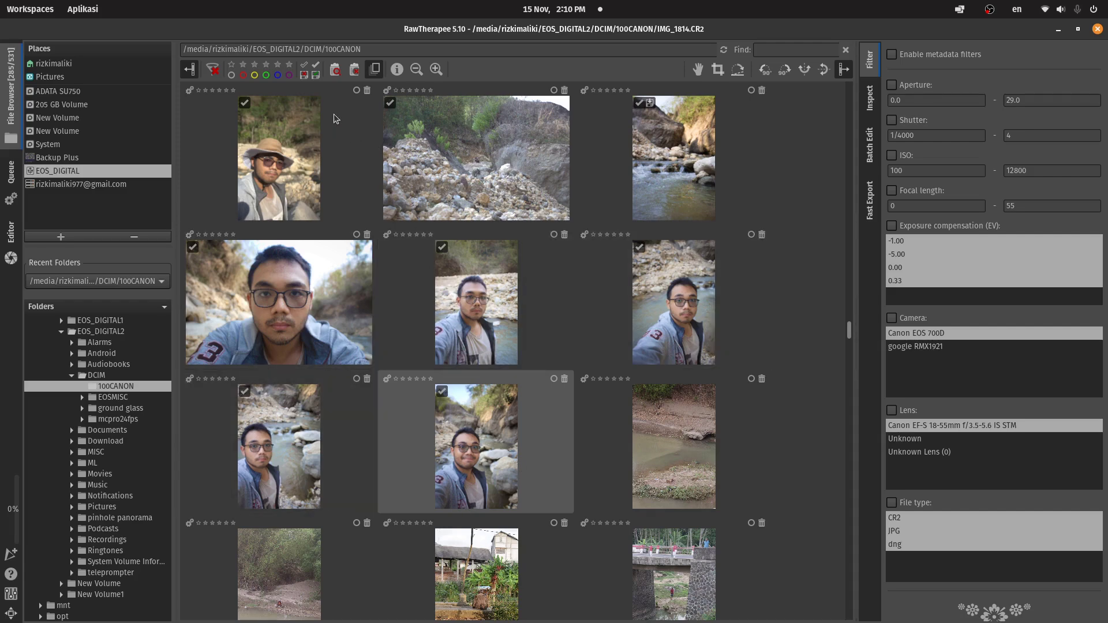
{"action": "left_click", "coordinate": [319, 68]}
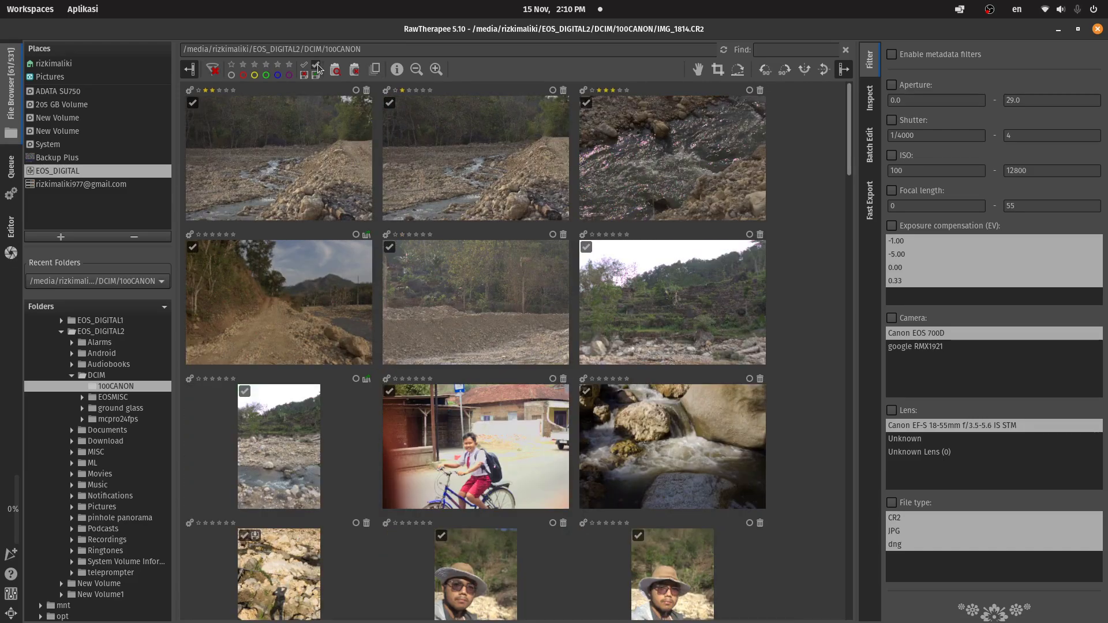
{"action": "scroll", "coordinate": [639, 307], "scroll_direction": "down", "scroll_amount": 2}
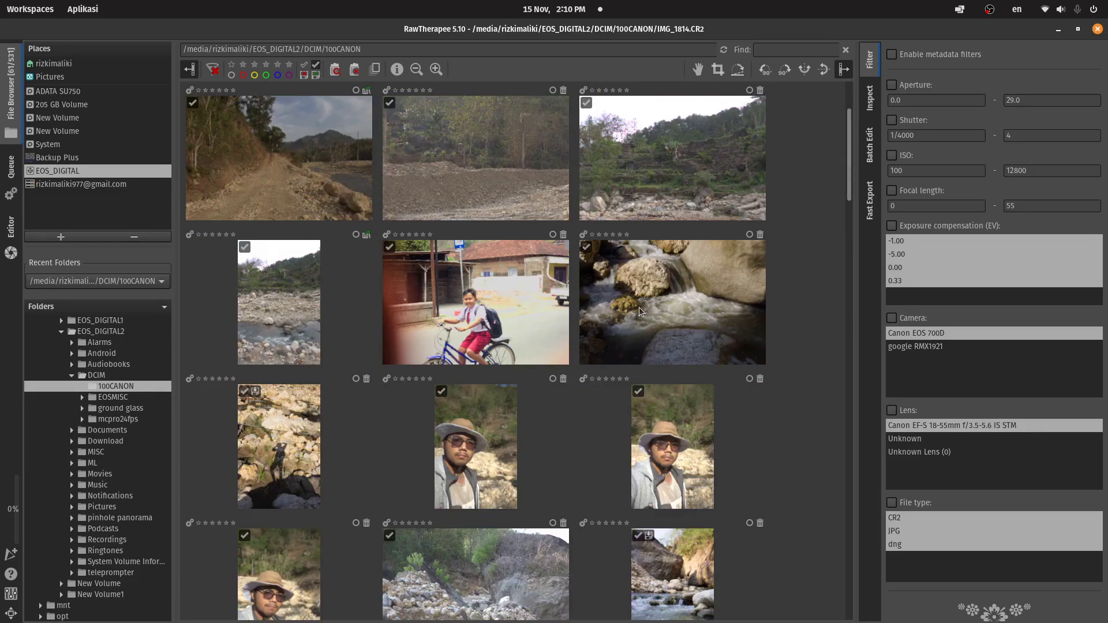
{"action": "left_click", "coordinate": [303, 69]}
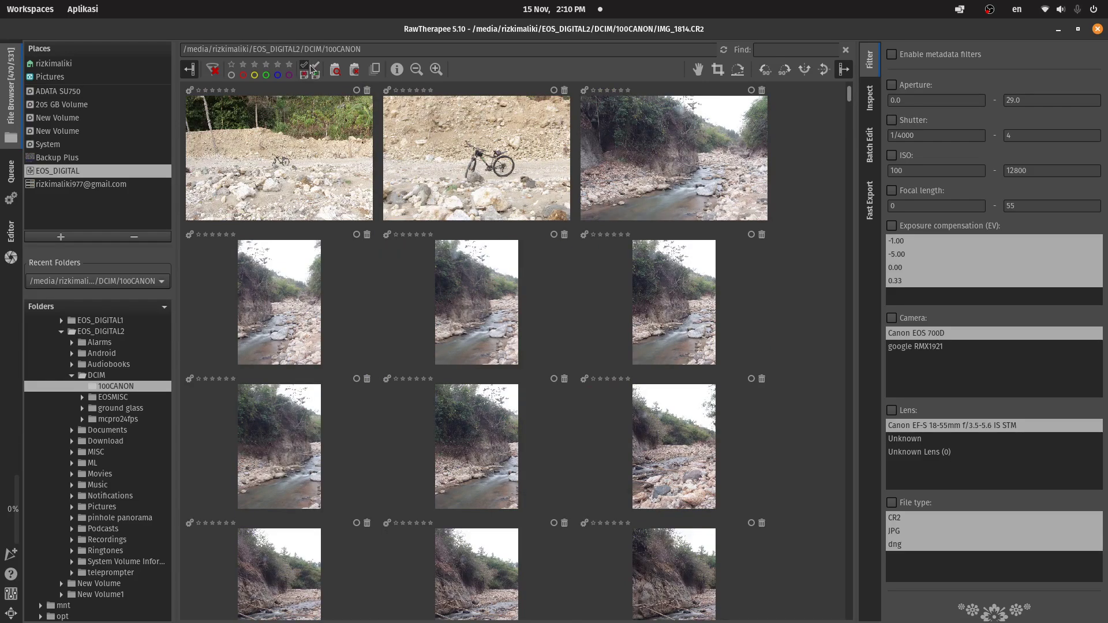
{"action": "left_click", "coordinate": [317, 67]}
{"action": "left_click", "coordinate": [317, 67]}
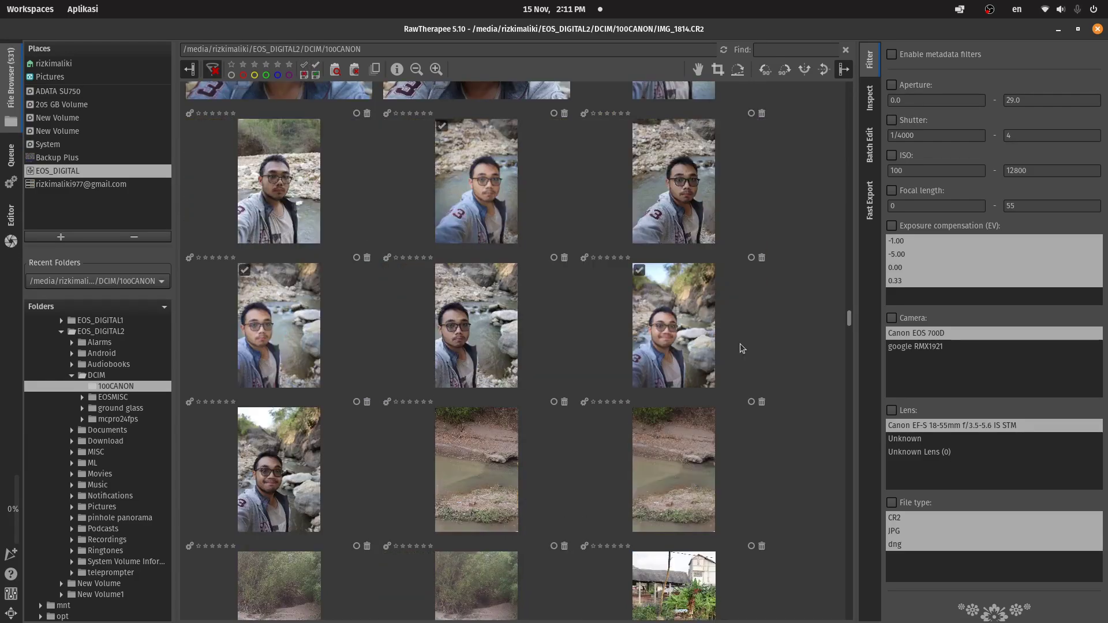
Step: Select the six adjacent river selfies of the man in glasses and jacket, and put them in the processing queue
{"action": "left_click", "coordinate": [302, 461]}
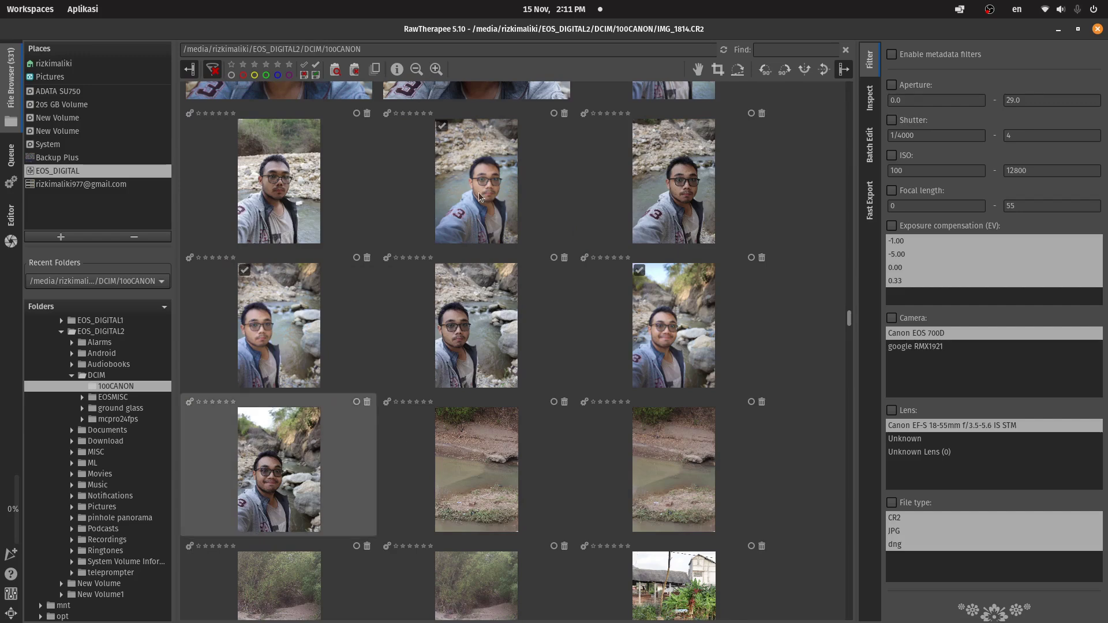
{"action": "left_click", "coordinate": [480, 195], "text": "shift"}
{"action": "right_click", "coordinate": [481, 195]}
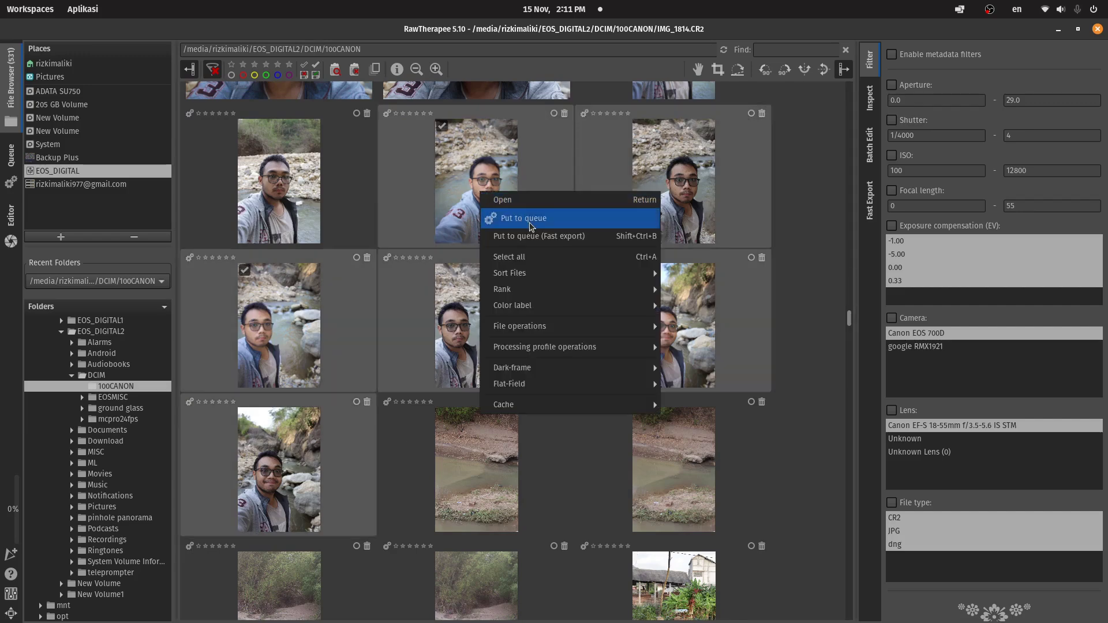
{"action": "left_click", "coordinate": [546, 218]}
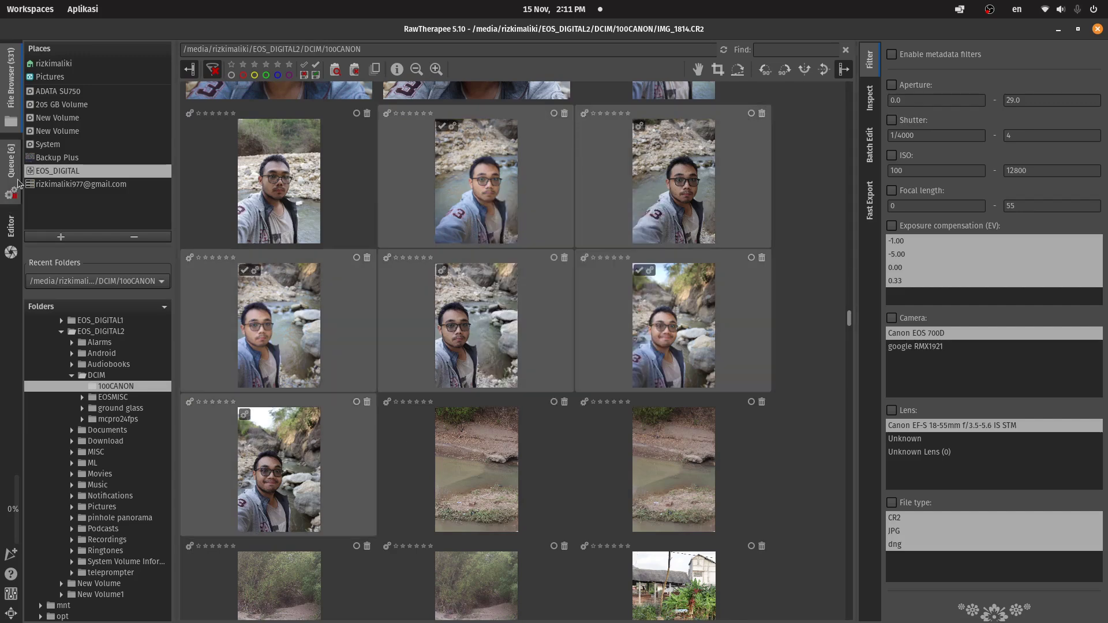
Step: In the processing queue, keep JPEG (8-bit) as the file format and set the JPEG quality to 100
{"action": "left_click", "coordinate": [17, 184]}
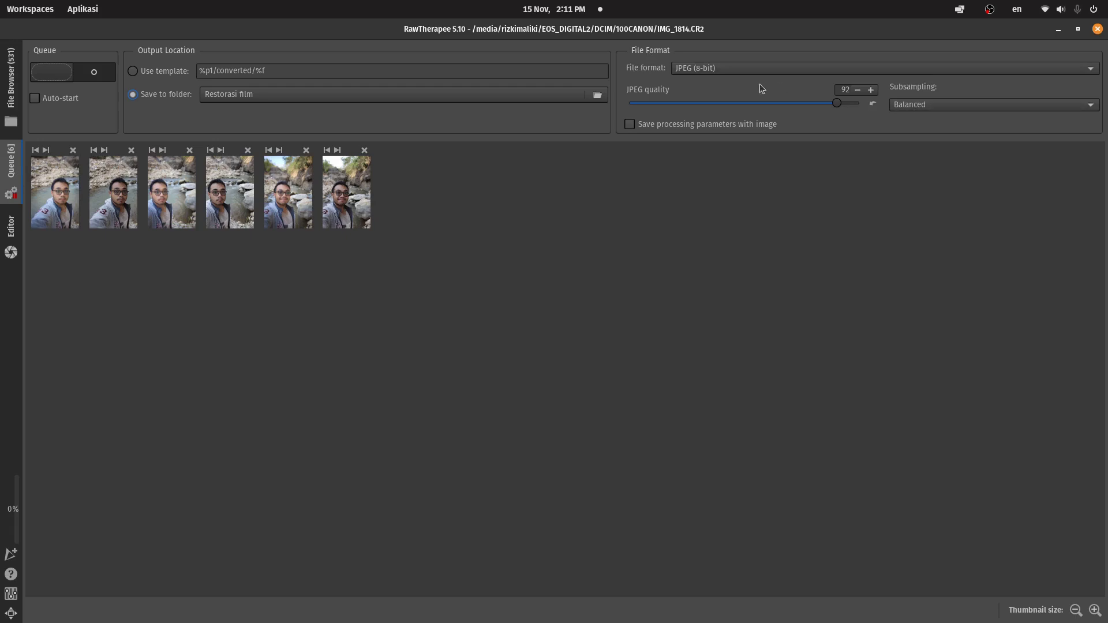
{"action": "left_click", "coordinate": [726, 70]}
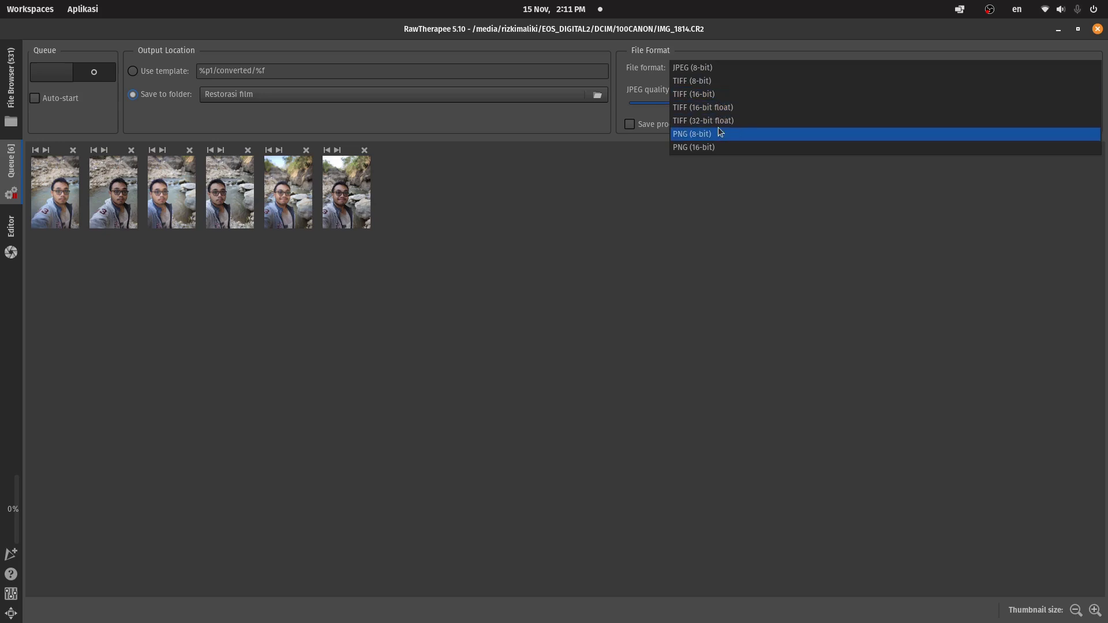
{"action": "left_click", "coordinate": [757, 73]}
{"action": "left_click", "coordinate": [708, 68]}
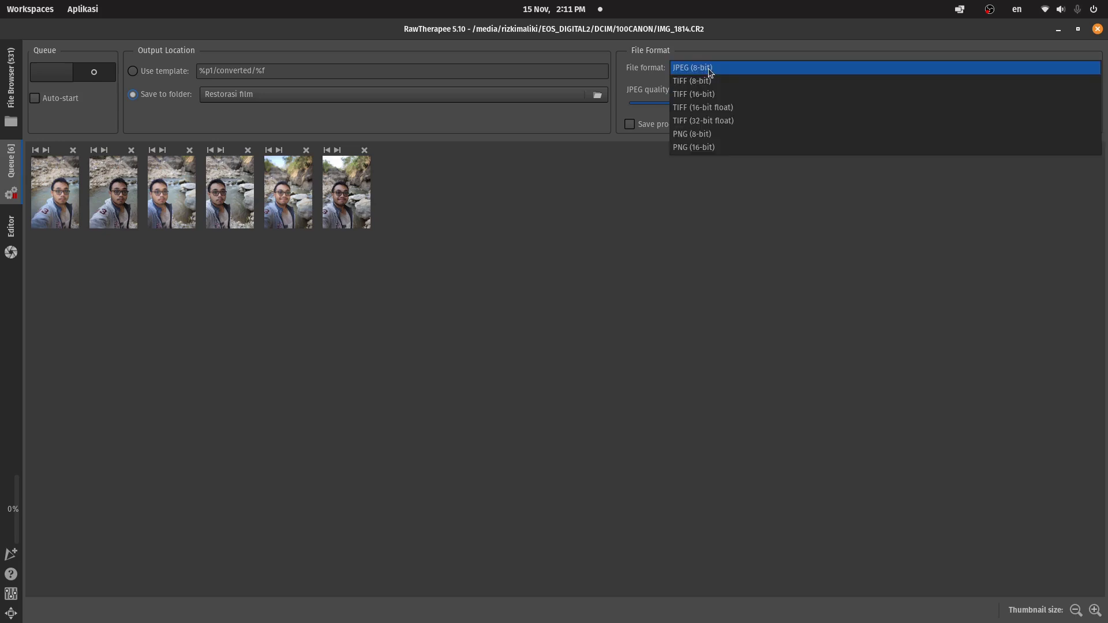
{"action": "left_click", "coordinate": [708, 68]}
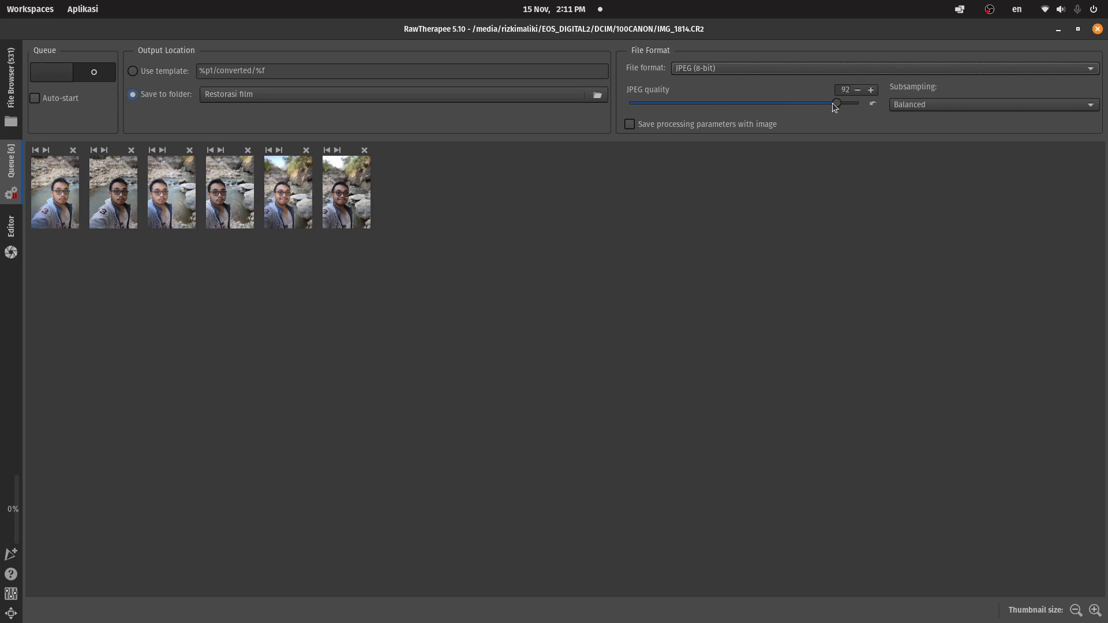
{"action": "left_click_drag", "start_coordinate": [832, 104], "coordinate": [856, 109]}
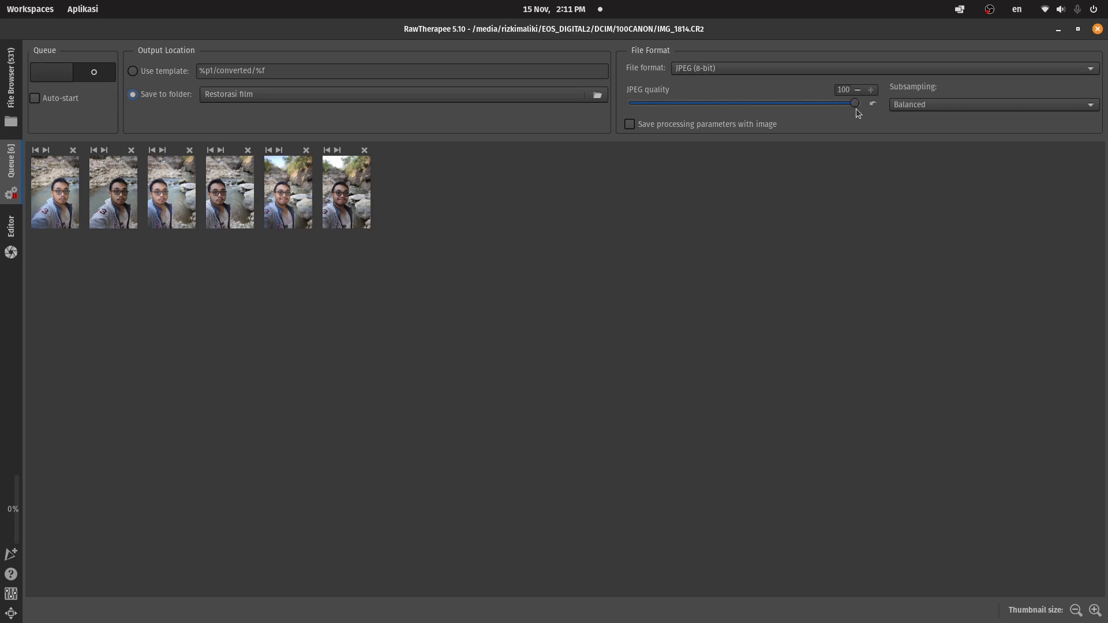
{"action": "scroll", "coordinate": [856, 106], "scroll_direction": "down", "scroll_amount": 1}
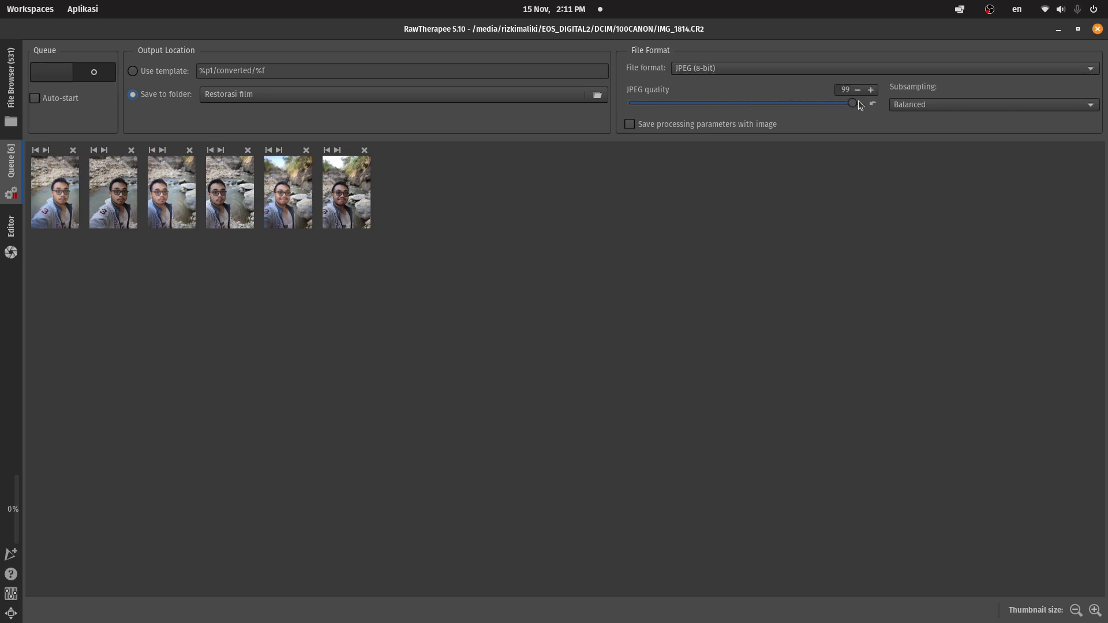
Step: Try the Best compression and Best quality subsampling options, and return the subsampling to Balanced
{"action": "left_click", "coordinate": [900, 106]}
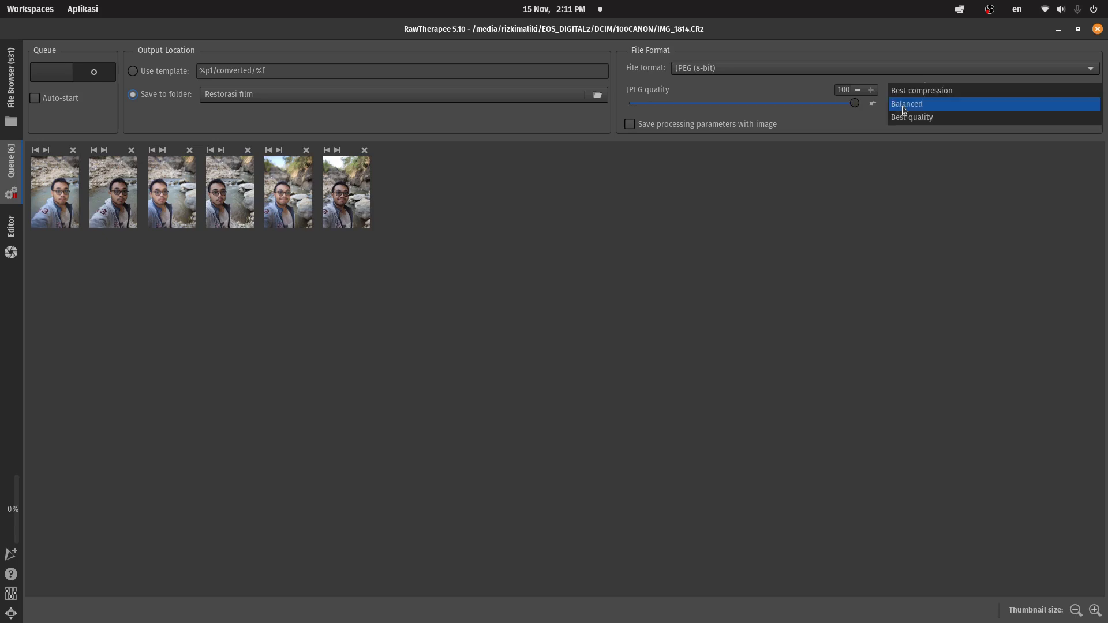
{"action": "left_click", "coordinate": [935, 104]}
{"action": "left_click", "coordinate": [936, 106]}
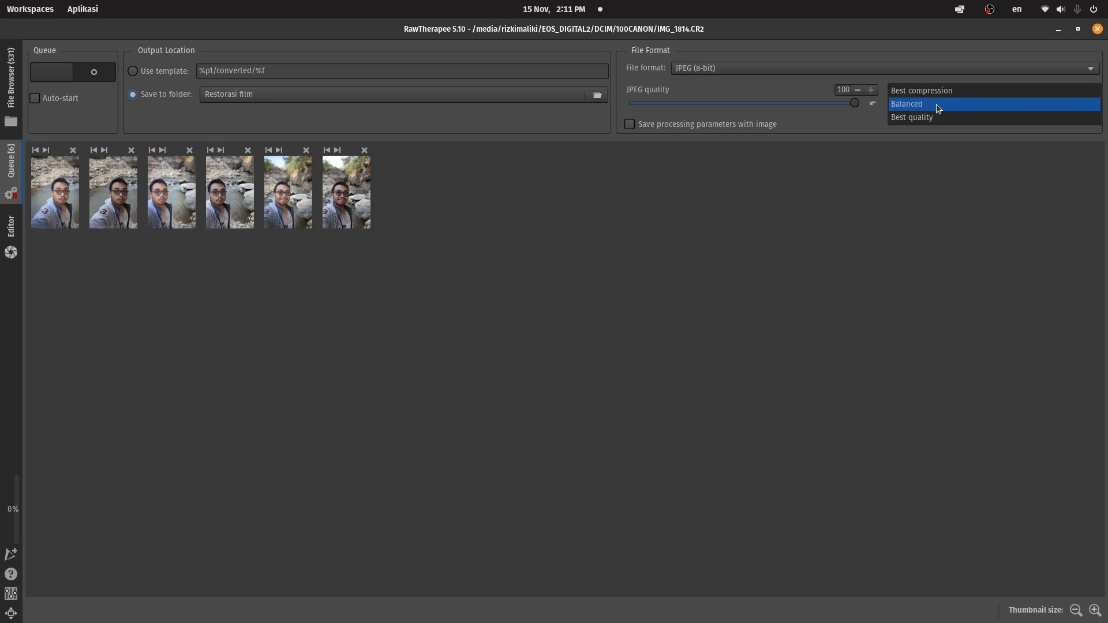
{"action": "left_click", "coordinate": [902, 92]}
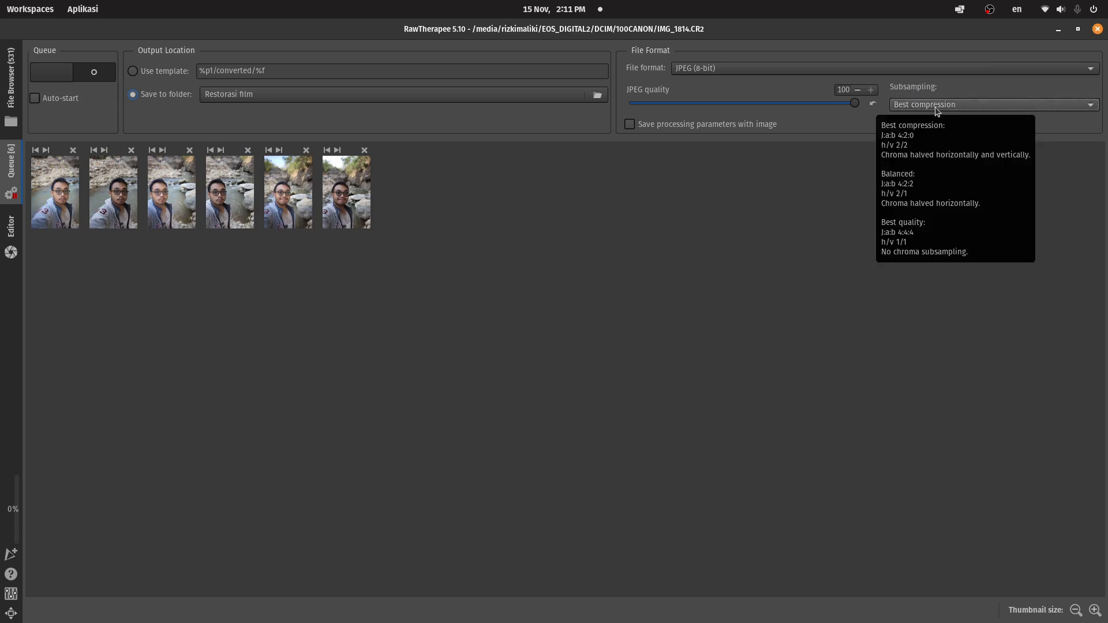
{"action": "left_click", "coordinate": [935, 109]}
{"action": "left_click", "coordinate": [925, 115]}
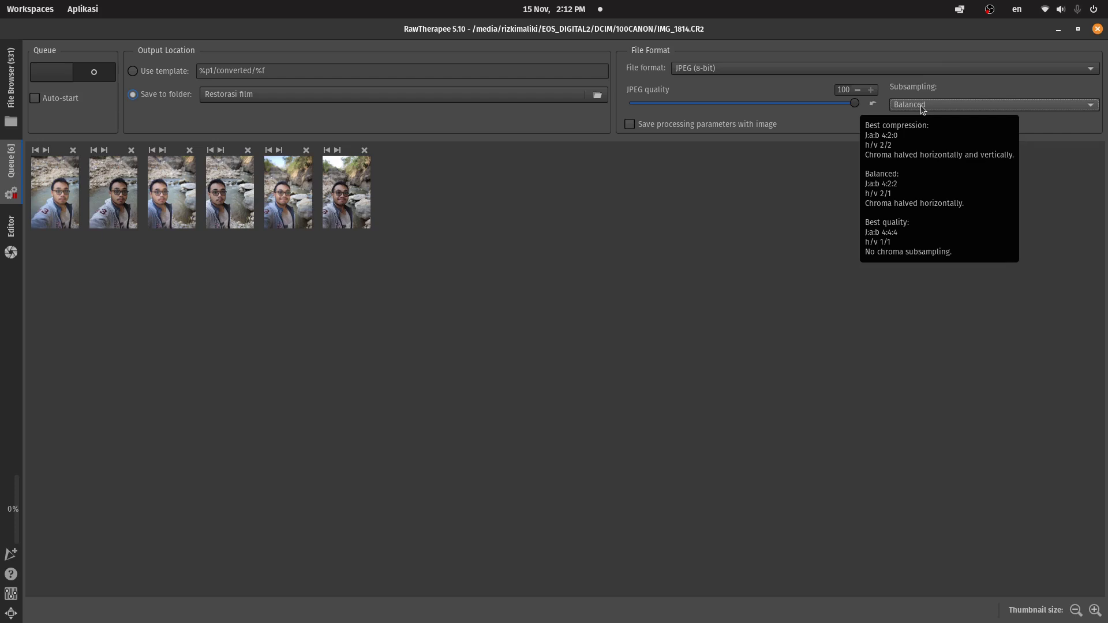
{"action": "left_click", "coordinate": [922, 109]}
{"action": "left_click", "coordinate": [916, 114]}
{"action": "left_click", "coordinate": [917, 102]}
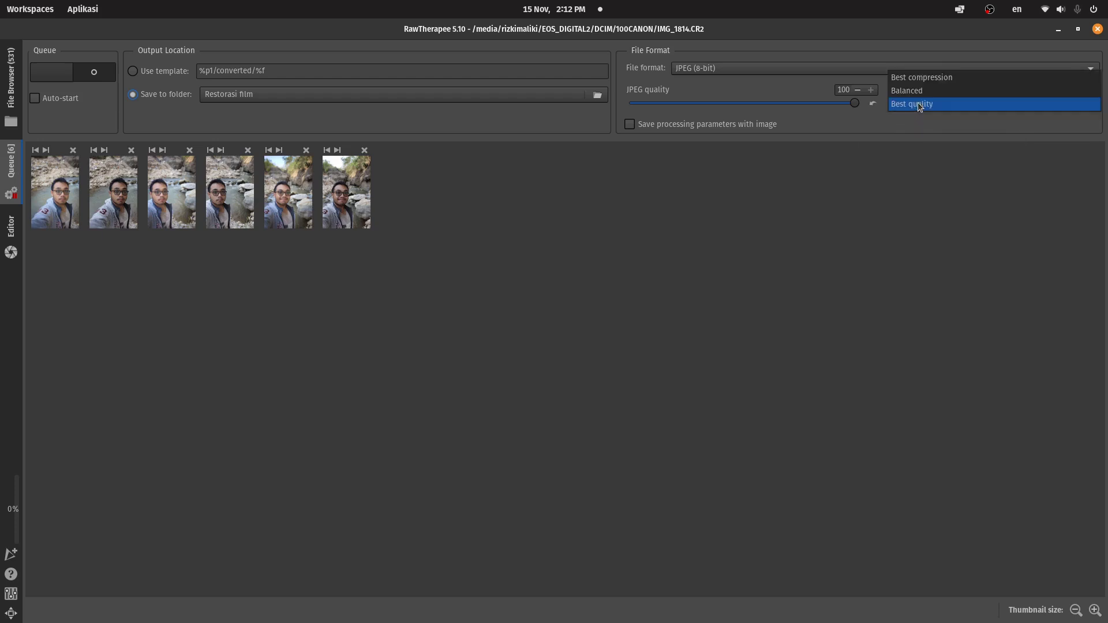
{"action": "left_click", "coordinate": [933, 90]}
{"action": "left_click", "coordinate": [905, 102]}
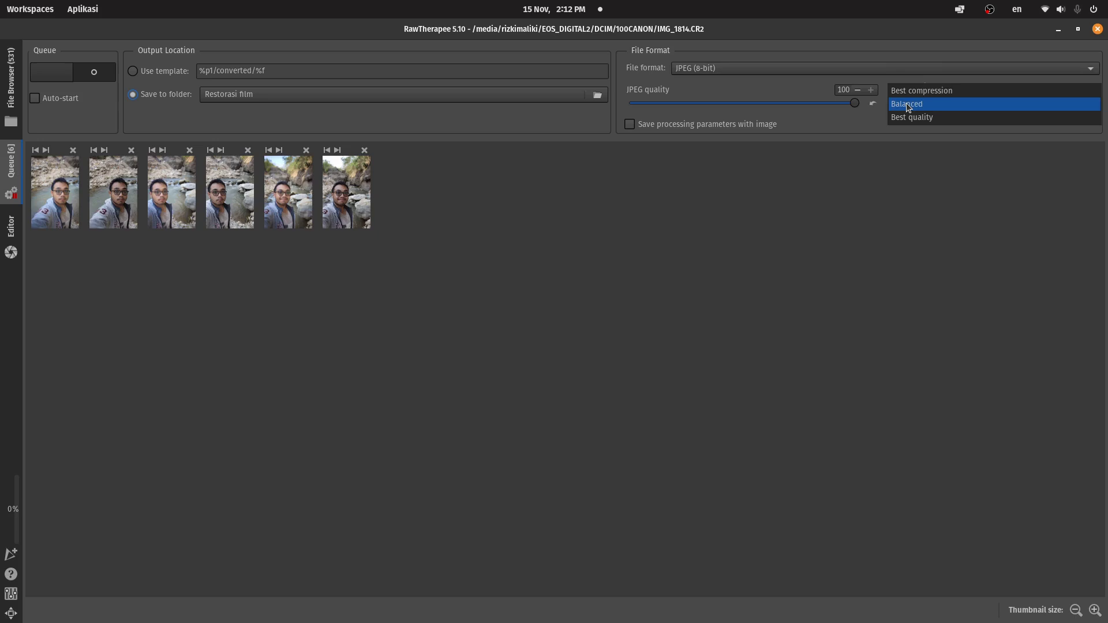
{"action": "left_click", "coordinate": [905, 103]}
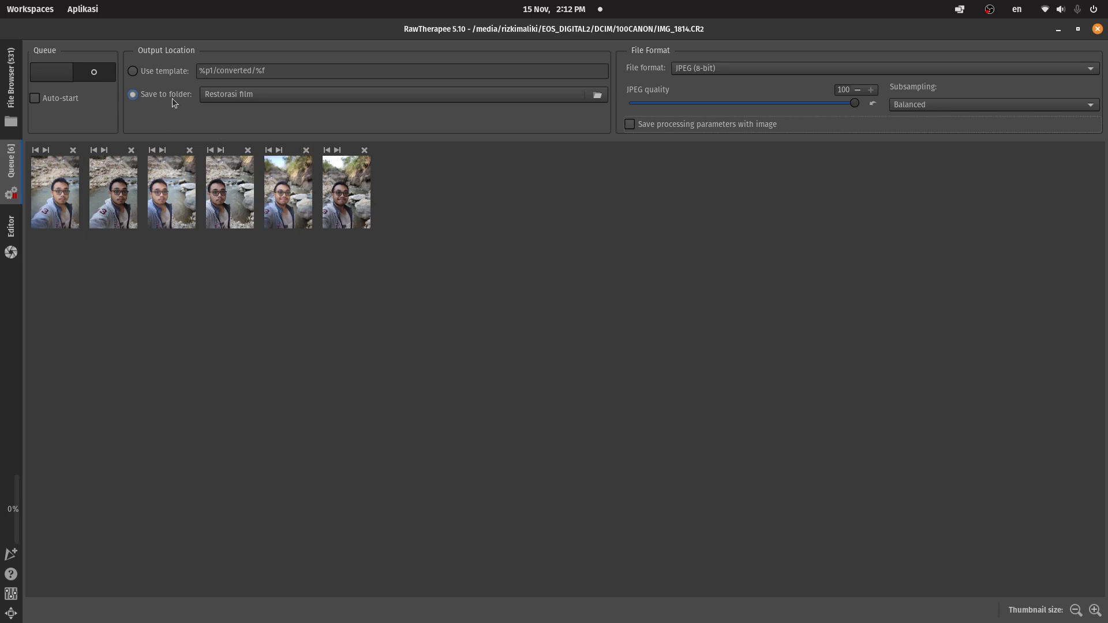
Step: Choose Photos as the queue's output folder and start processing the queued photos
{"action": "left_click", "coordinate": [249, 103]}
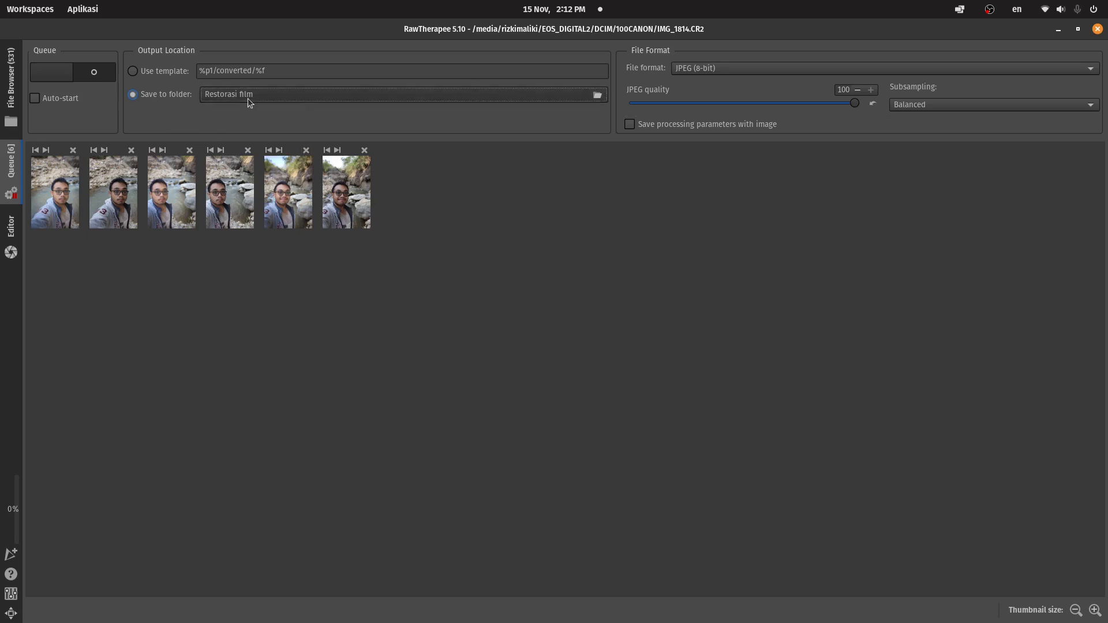
{"action": "left_click", "coordinate": [922, 131]}
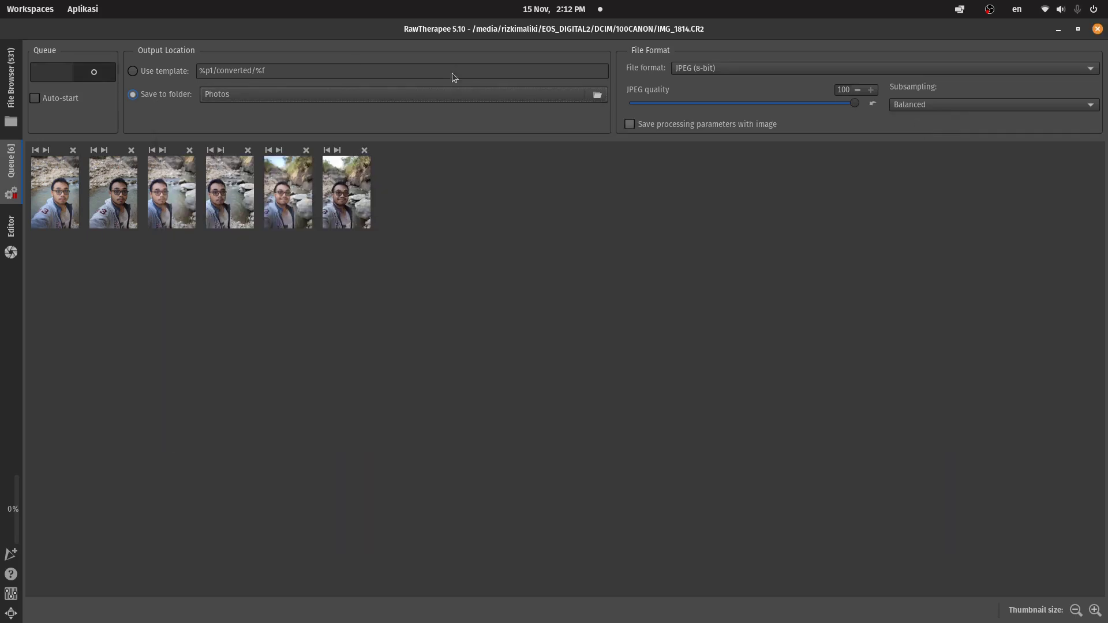
{"action": "left_click", "coordinate": [52, 72]}
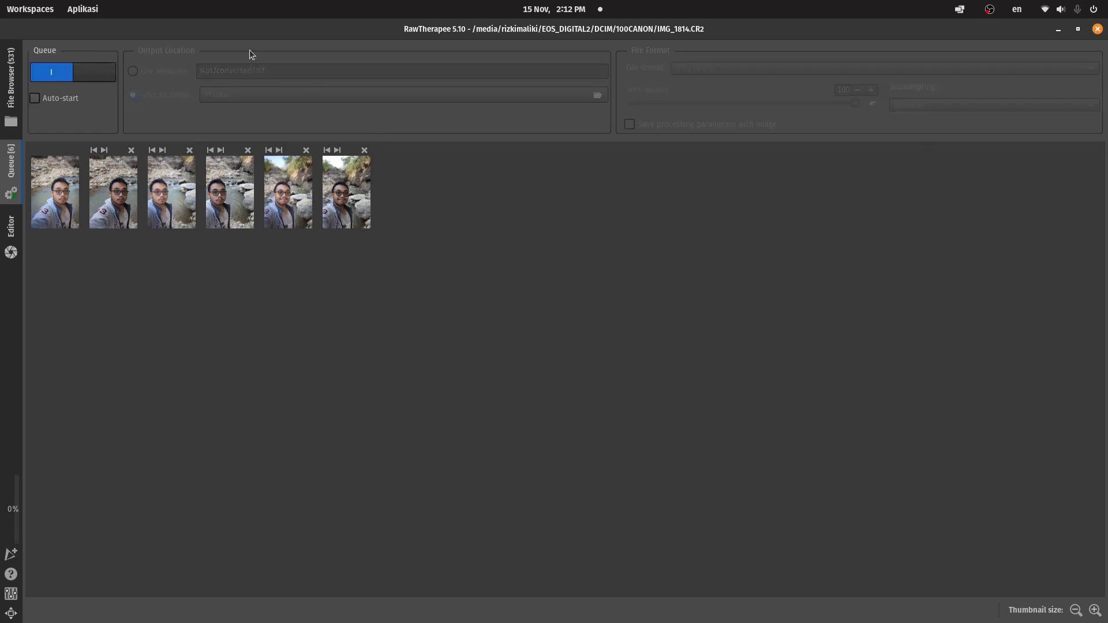
Step: Switch to the file manager and view the exported IMG_1818.jpg from the Photos folder in full screen, advancing to the next photo
{"action": "key", "text": "alt+Tab"}
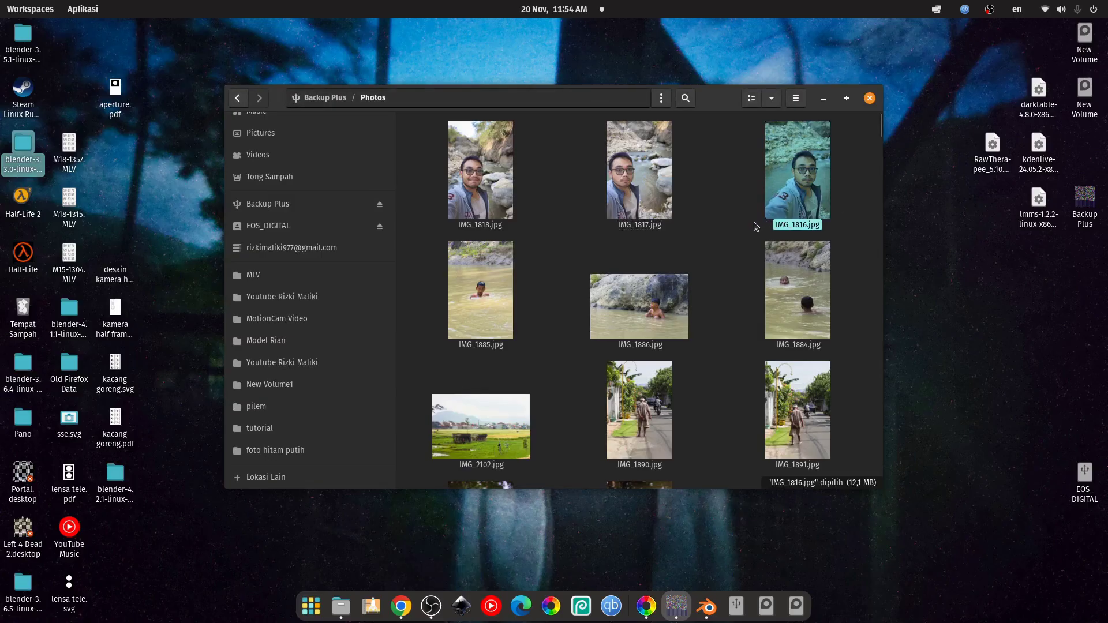
{"action": "left_click", "coordinate": [748, 236]}
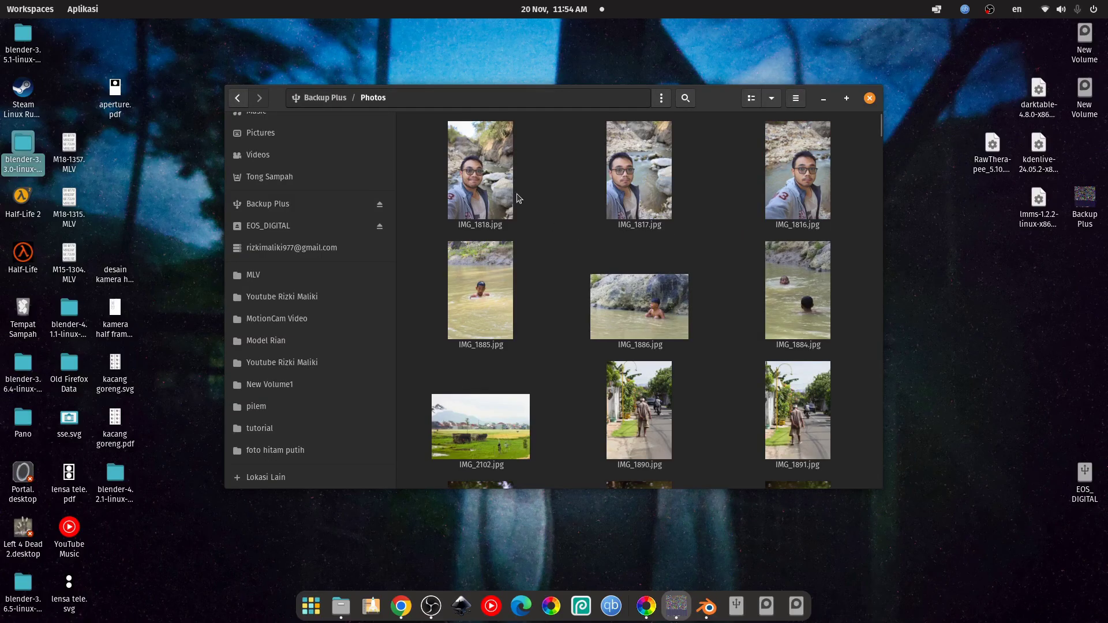
{"action": "left_click", "coordinate": [500, 188]}
{"action": "left_click", "coordinate": [725, 240]}
{"action": "scroll", "coordinate": [727, 243], "scroll_direction": "down", "scroll_amount": 3}
{"action": "double_click", "coordinate": [635, 286]}
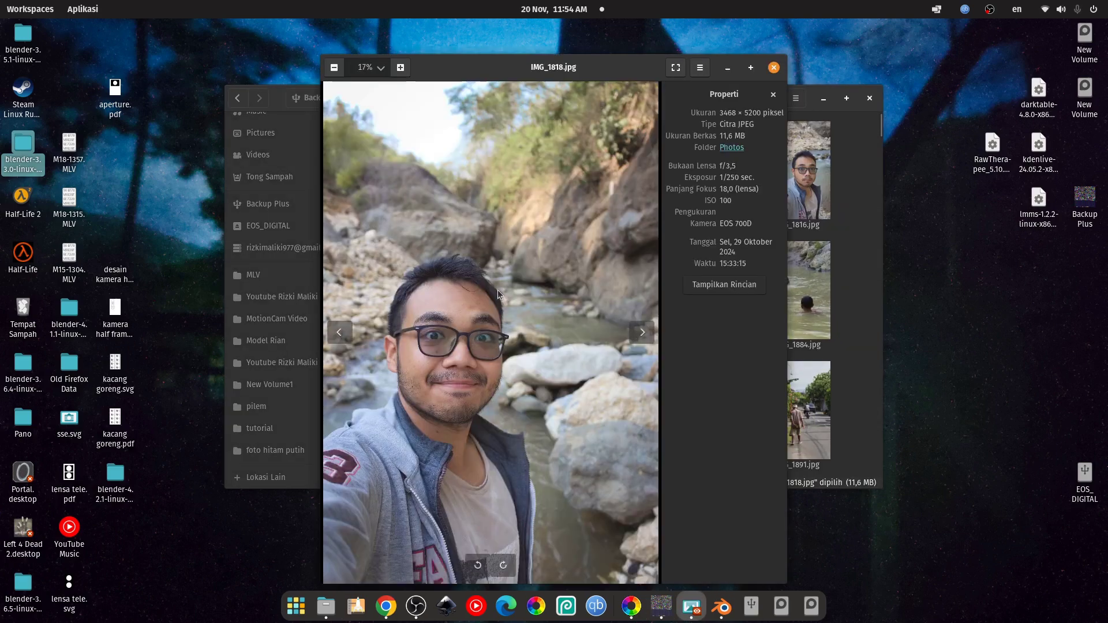
{"action": "double_click", "coordinate": [497, 290]}
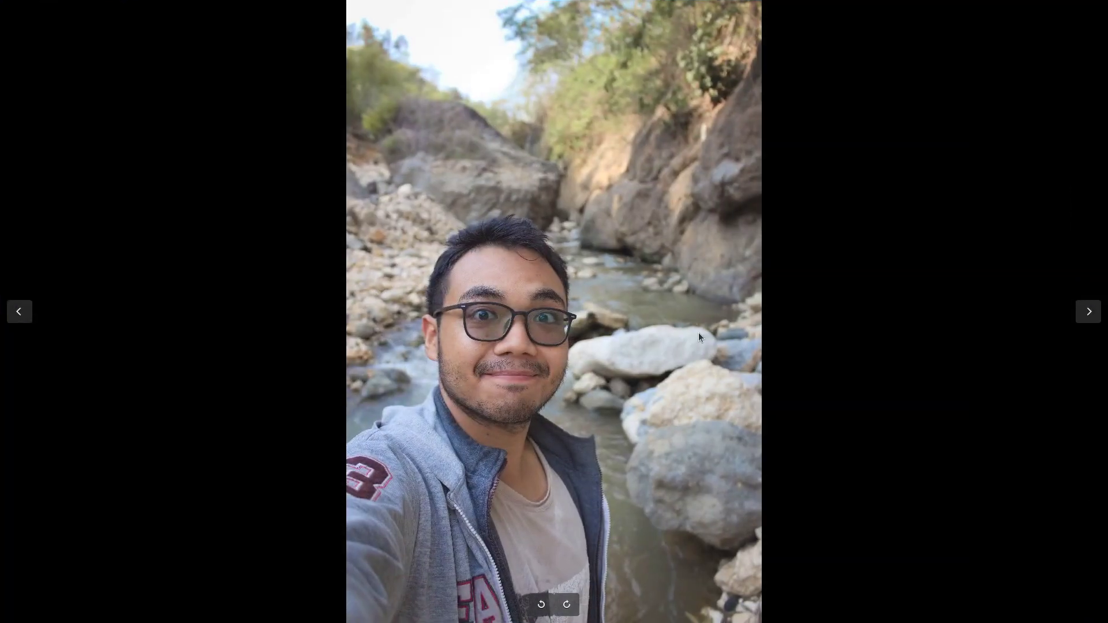
{"action": "left_click", "coordinate": [1088, 312]}
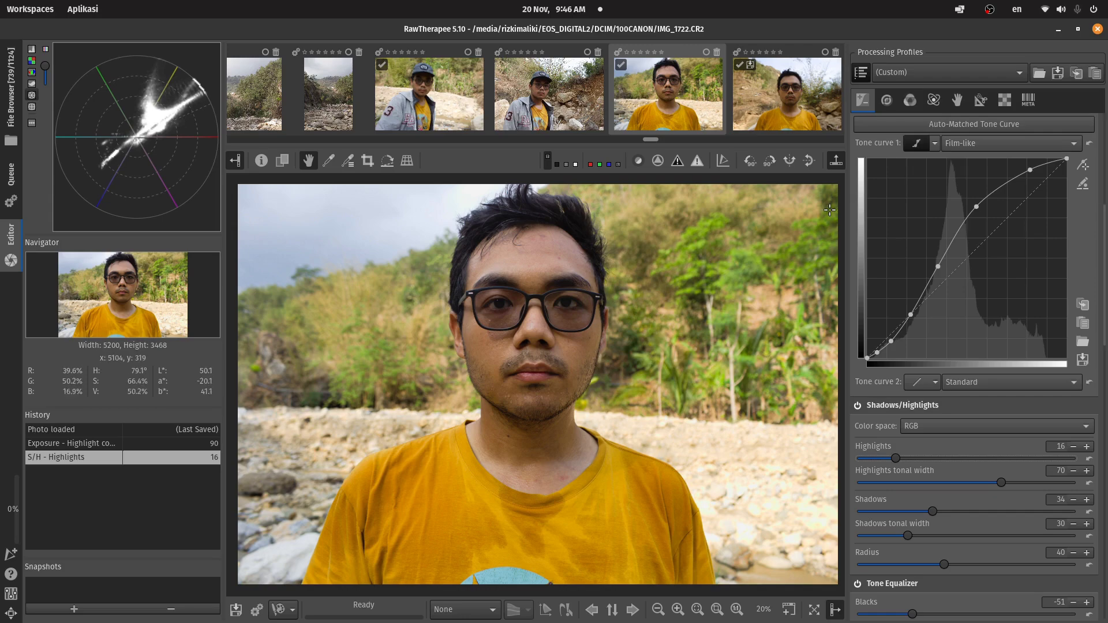
Step: Hide the filmstrip above IMG_1722.CR2 and open the Local Adjustments settings
{"action": "left_click", "coordinate": [836, 161]}
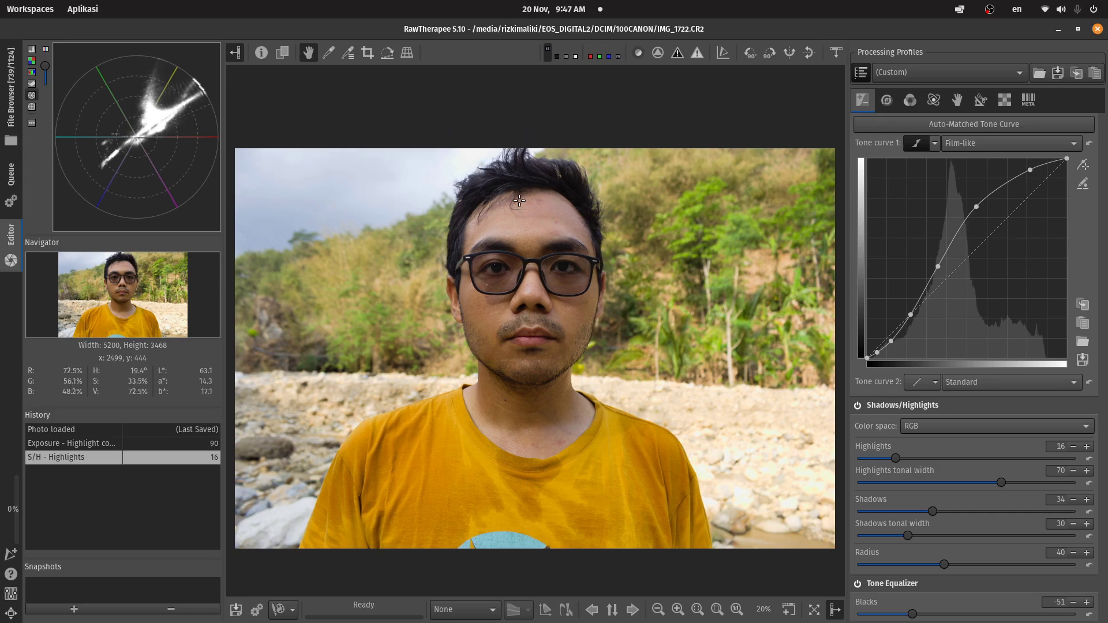
{"action": "scroll", "coordinate": [868, 127], "scroll_direction": "up", "scroll_amount": 5}
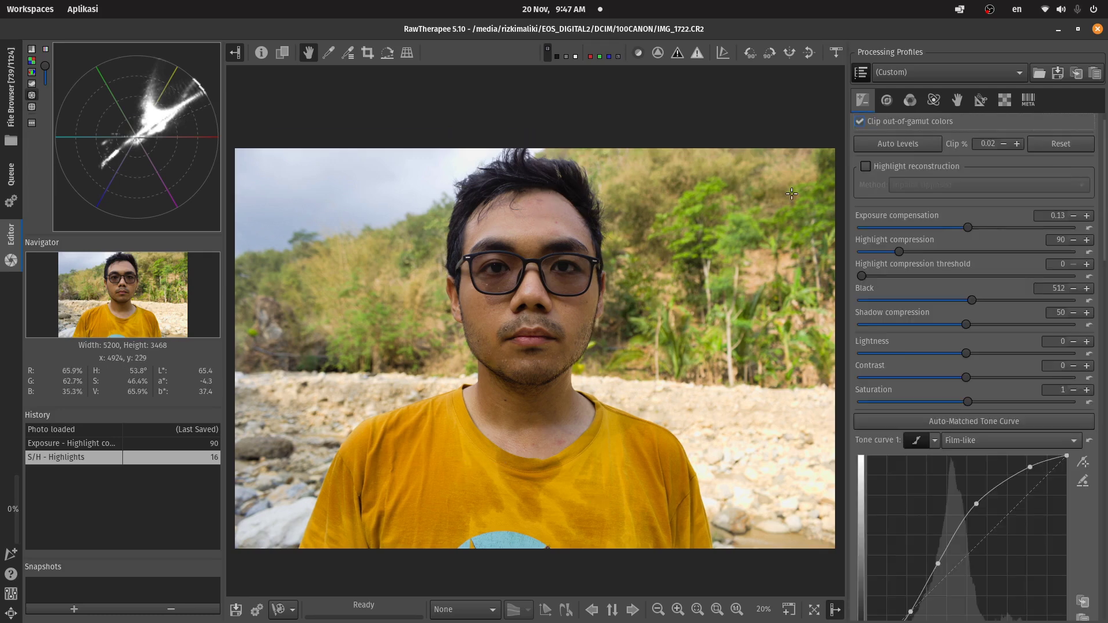
{"action": "scroll", "coordinate": [389, 414], "scroll_direction": "down", "scroll_amount": 1}
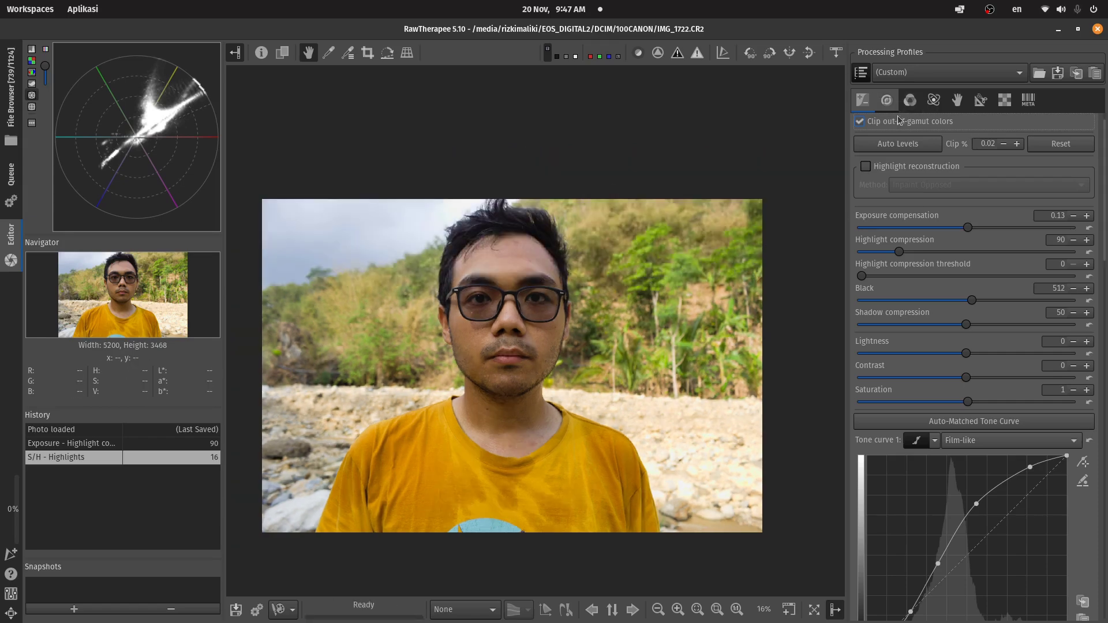
{"action": "scroll", "coordinate": [900, 107], "scroll_direction": "down", "scroll_amount": 4}
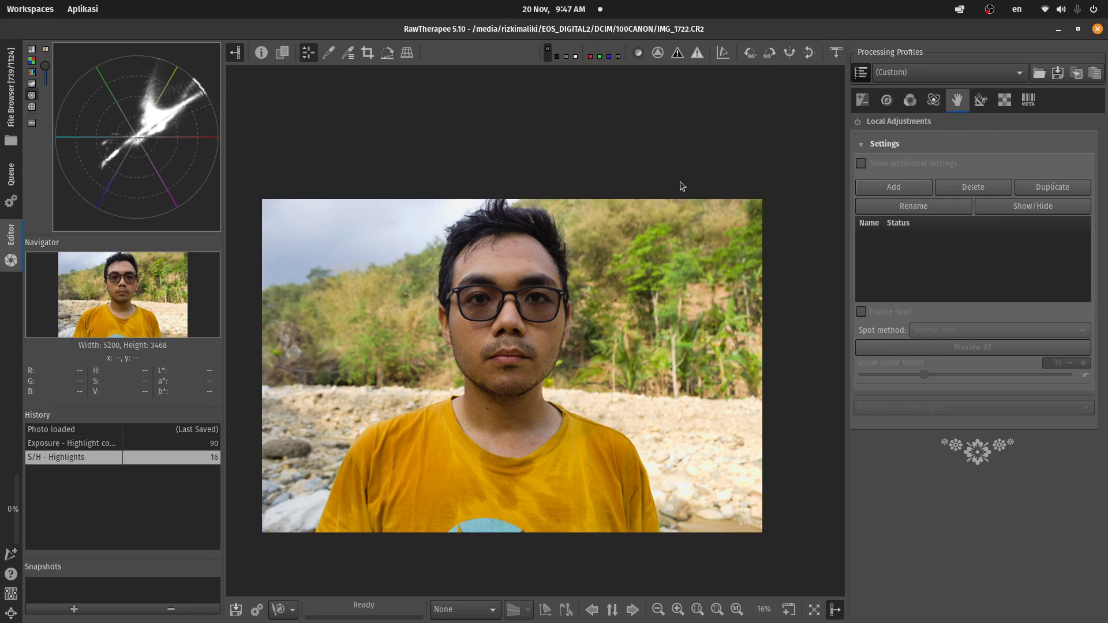
{"action": "scroll", "coordinate": [425, 233], "scroll_direction": "up", "scroll_amount": 1}
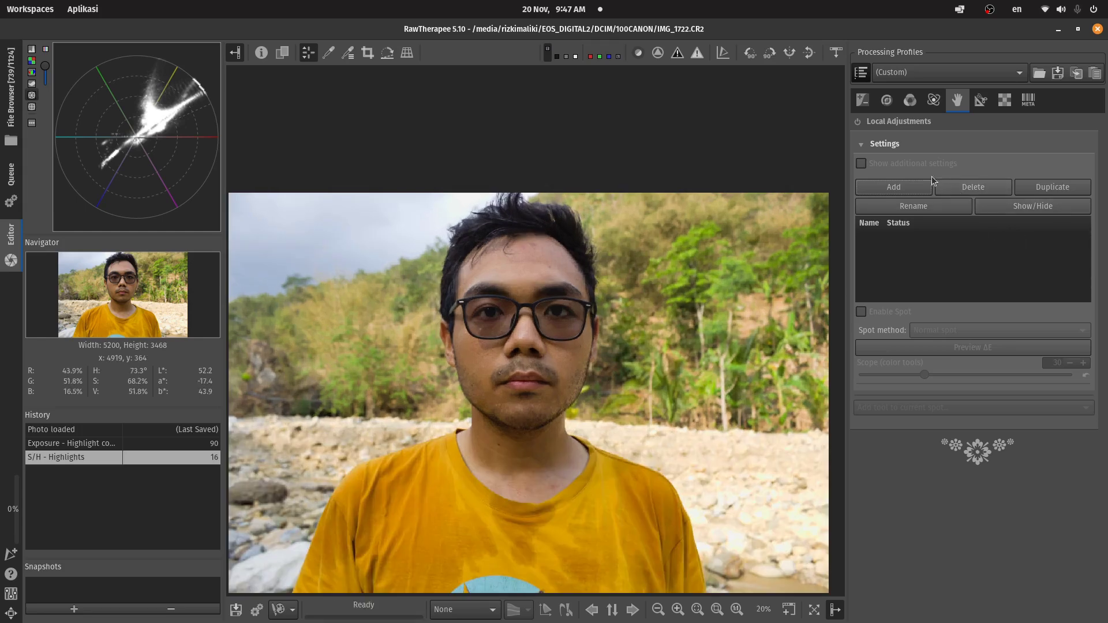
{"action": "left_click", "coordinate": [961, 101]}
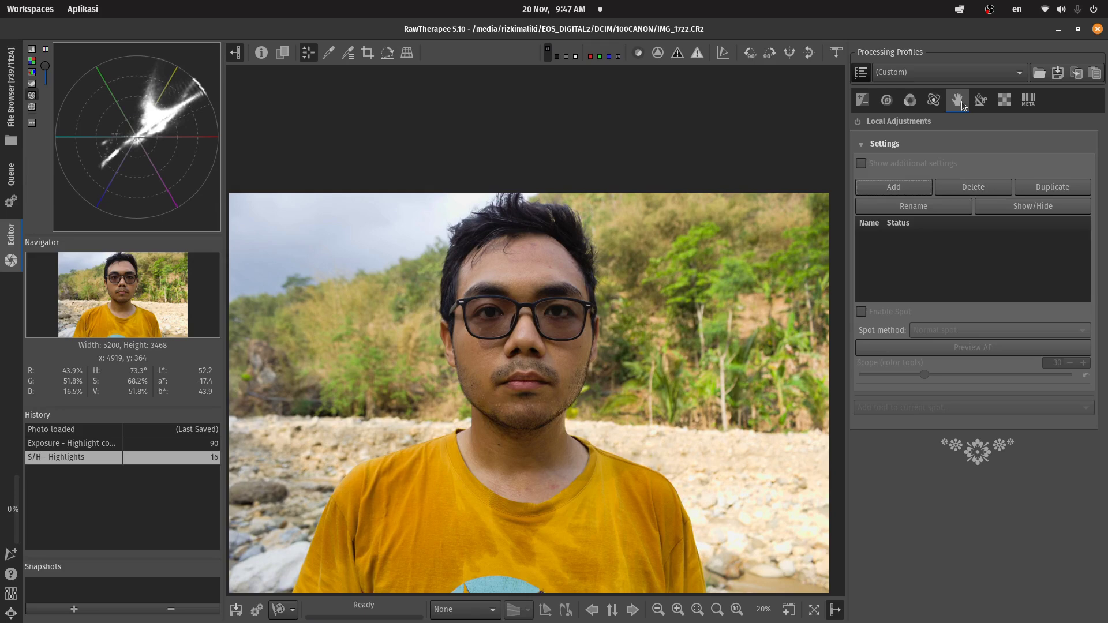
Step: Enable Local Adjustments and add a spot over the face, stretched to about top 562, bottom 537, left 227 and right 274
{"action": "left_click", "coordinate": [858, 122]}
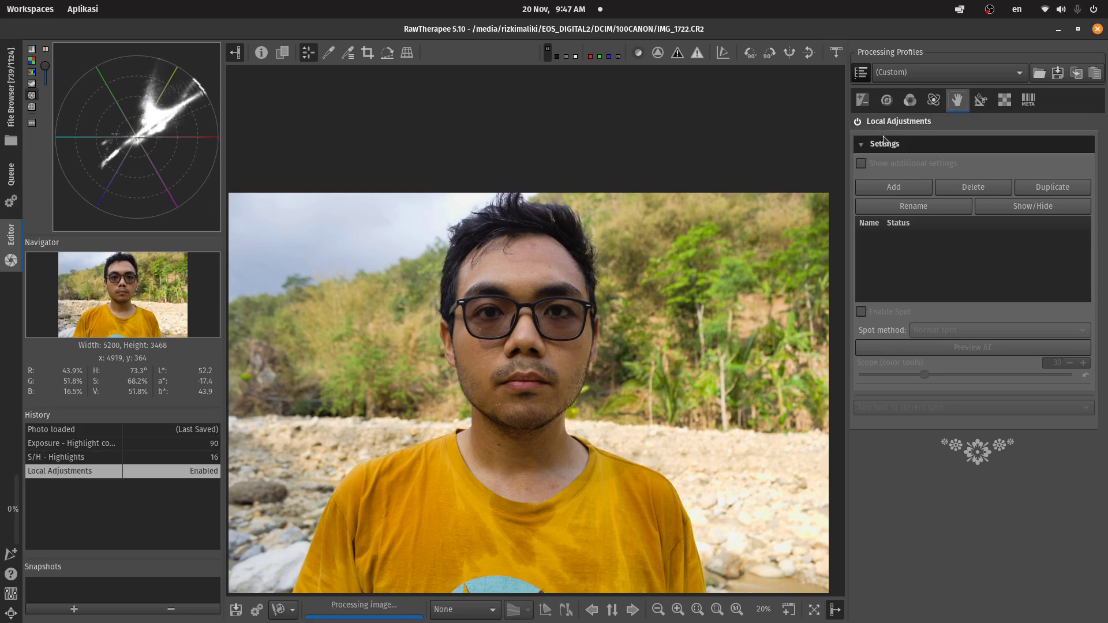
{"action": "left_click", "coordinate": [905, 182]}
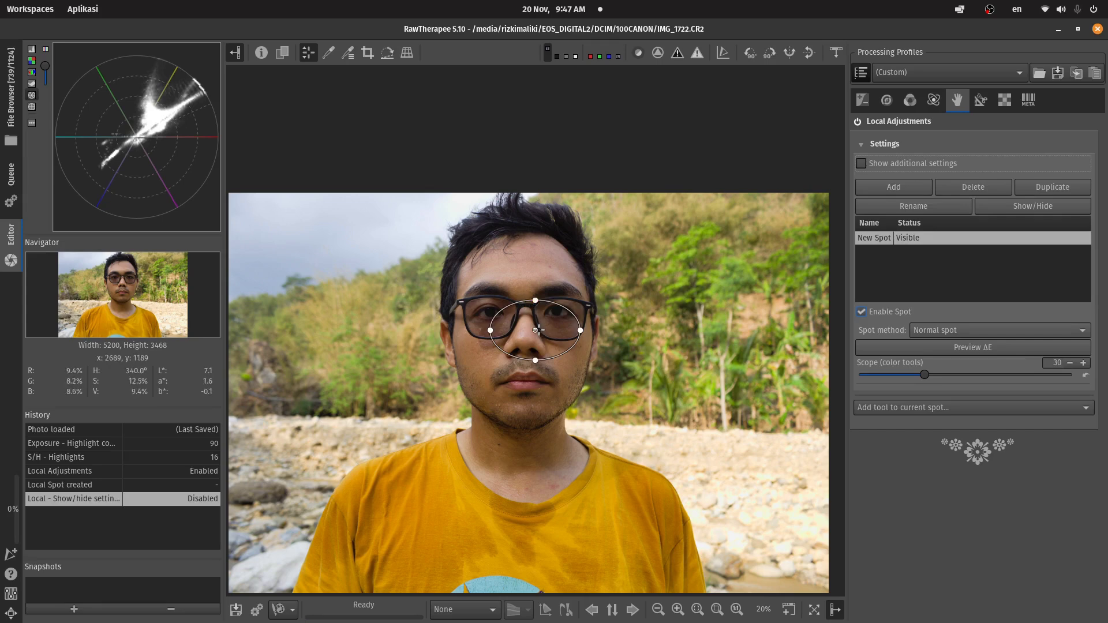
{"action": "left_click_drag", "start_coordinate": [535, 330], "coordinate": [513, 429]}
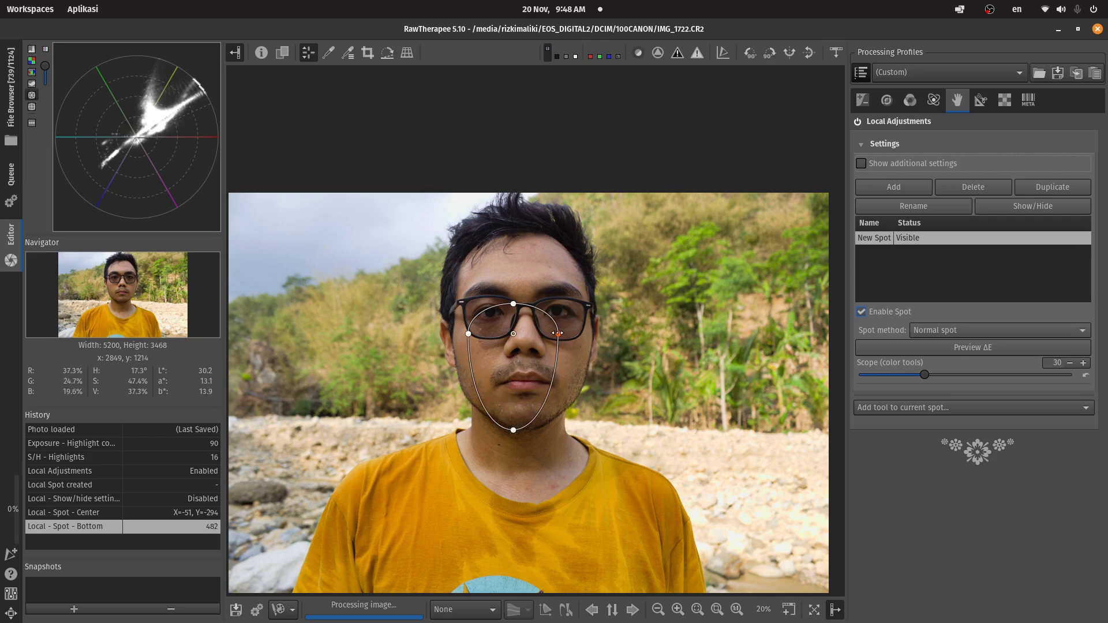
{"action": "left_click_drag", "start_coordinate": [557, 334], "coordinate": [594, 333]}
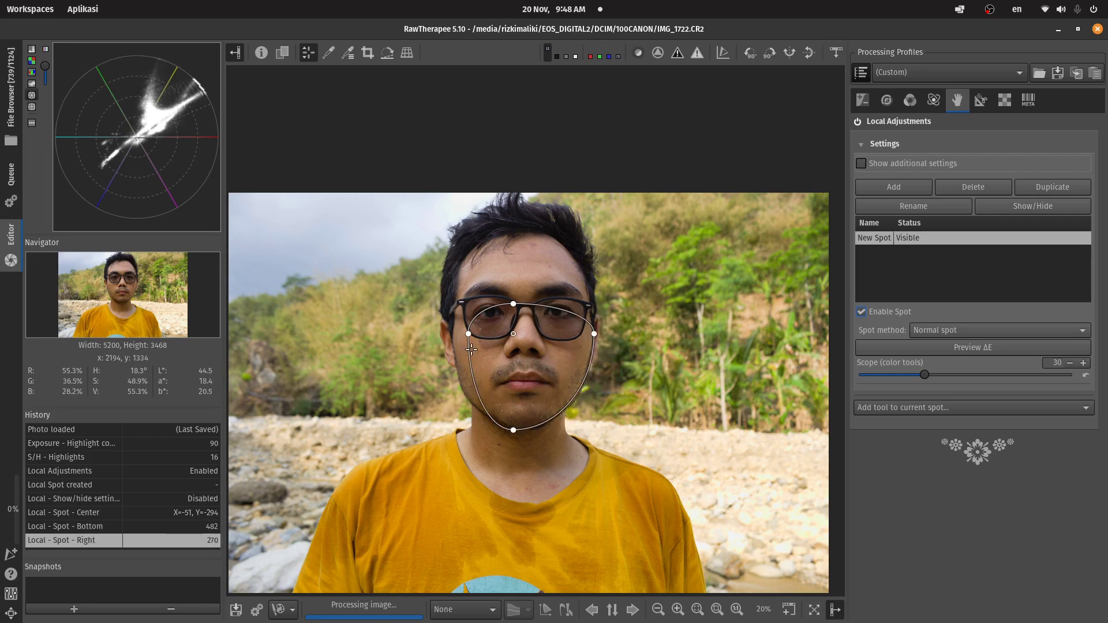
{"action": "left_click_drag", "start_coordinate": [472, 335], "coordinate": [449, 334]}
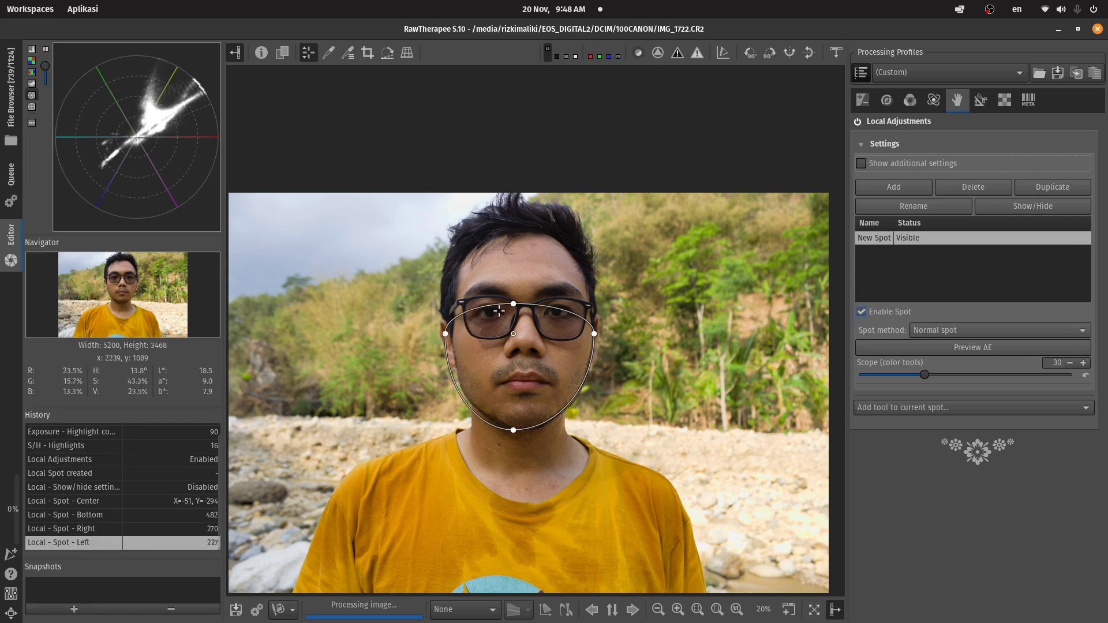
{"action": "left_click_drag", "start_coordinate": [511, 302], "coordinate": [513, 222]}
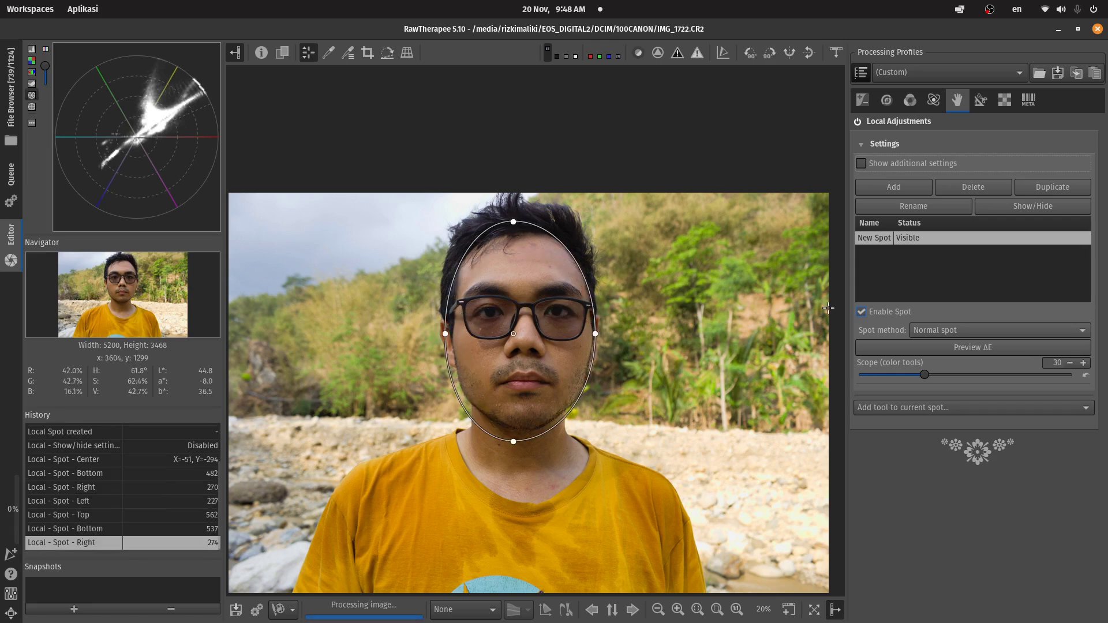
Step: Add the Color & Light tool to the face spot and set its Lightness to 54
{"action": "left_click", "coordinate": [940, 409]}
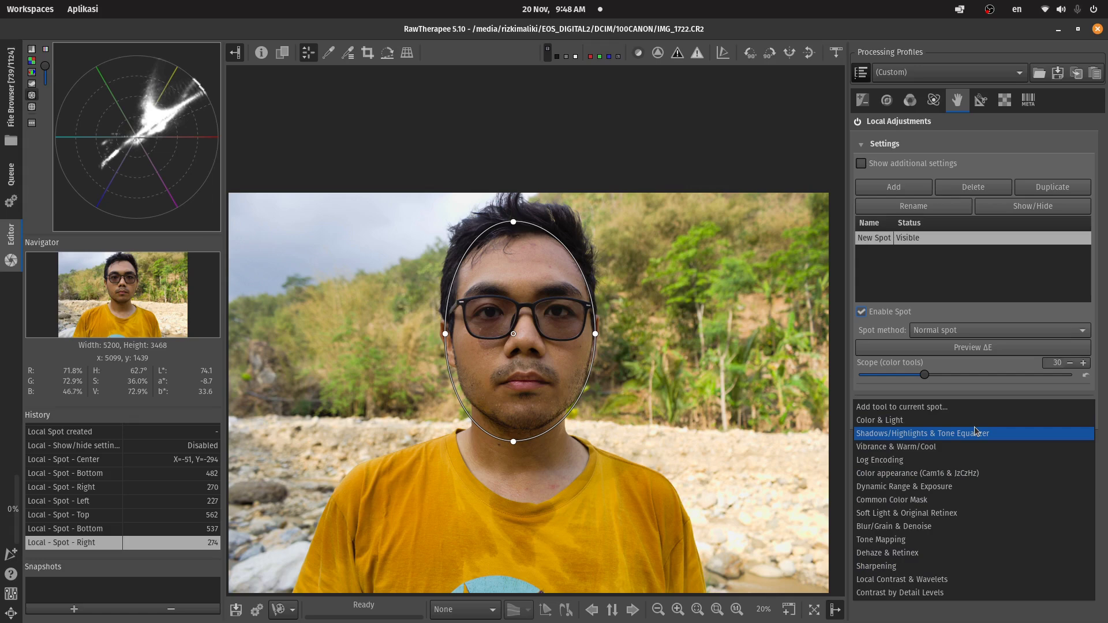
{"action": "left_click", "coordinate": [993, 424]}
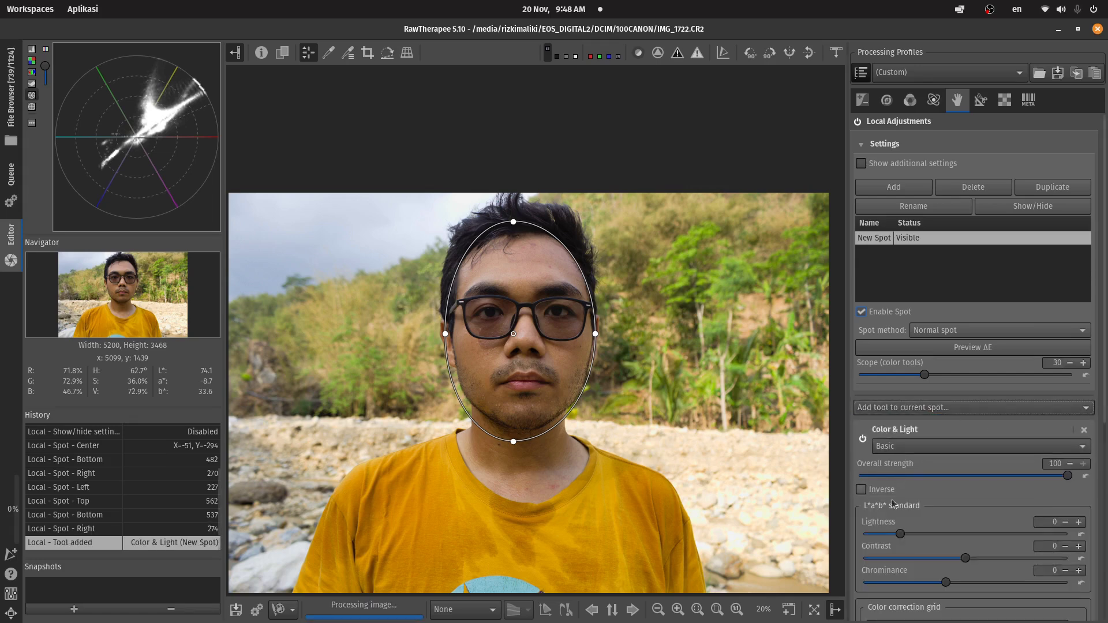
{"action": "scroll", "coordinate": [911, 434], "scroll_direction": "down", "scroll_amount": 3}
{"action": "scroll", "coordinate": [912, 429], "scroll_direction": "up", "scroll_amount": 6}
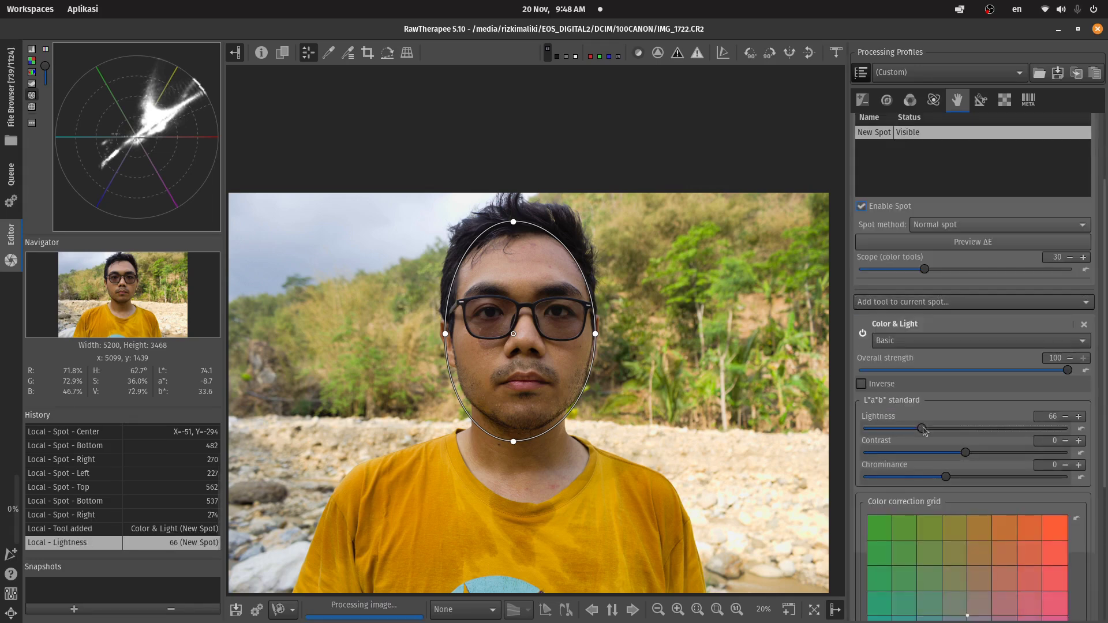
{"action": "scroll", "coordinate": [906, 433], "scroll_direction": "down", "scroll_amount": 6}
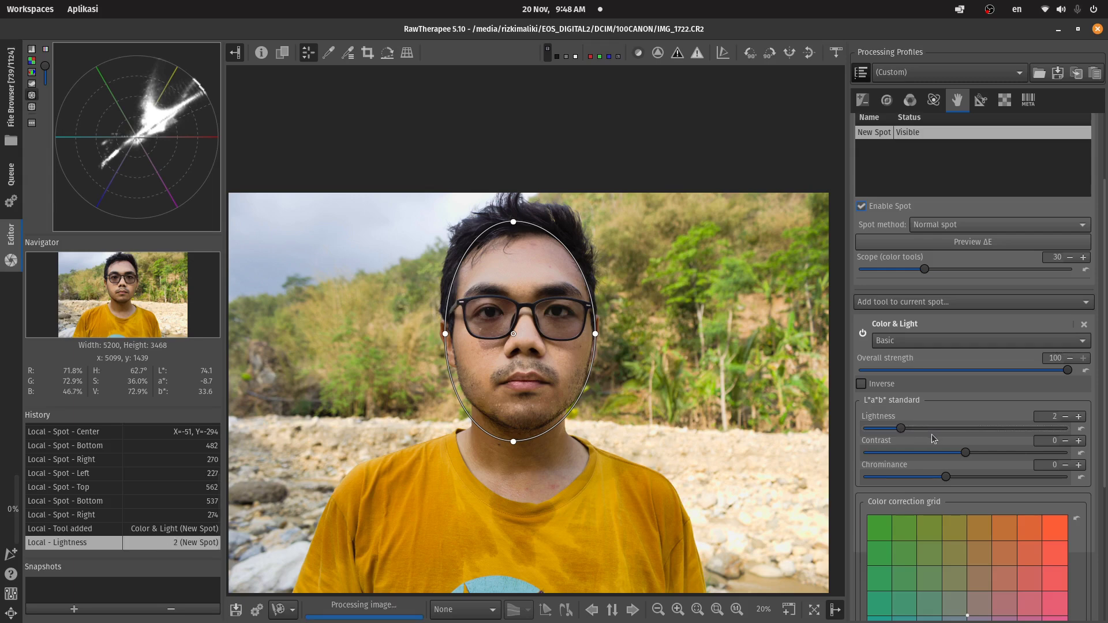
{"action": "left_click", "coordinate": [919, 434]}
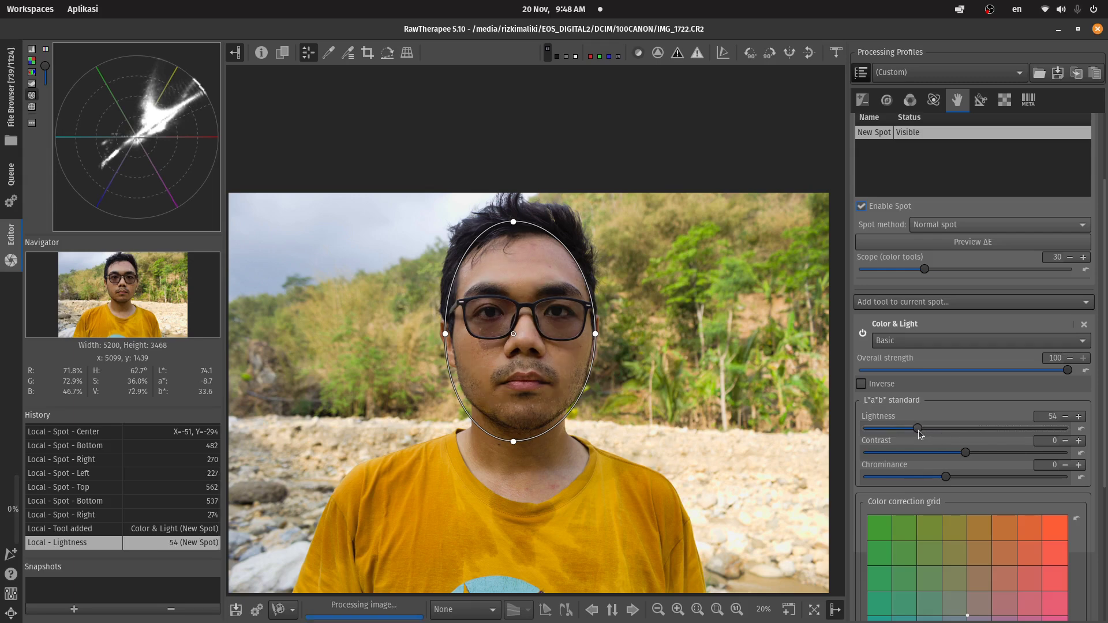
Step: Shift the face spot's color correction grid slightly toward warm red, with High(a) at about 0.167
{"action": "scroll", "coordinate": [968, 415], "scroll_direction": "down", "scroll_amount": 5}
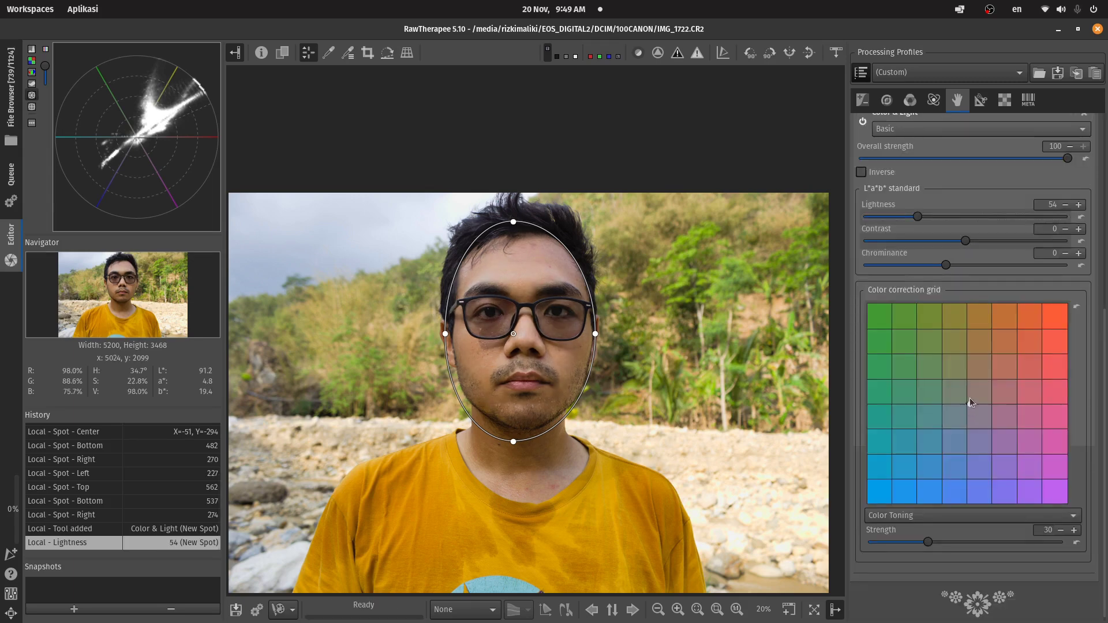
{"action": "left_click_drag", "start_coordinate": [970, 402], "coordinate": [984, 395]}
{"action": "scroll", "coordinate": [989, 456], "scroll_direction": "up", "scroll_amount": 5}
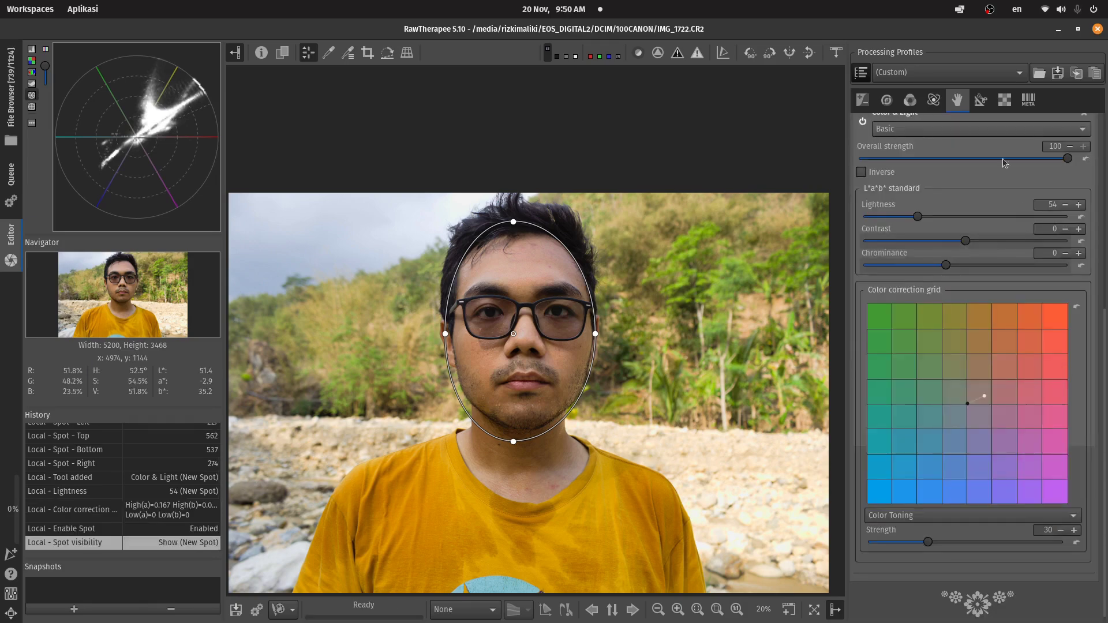
Step: Hide the face spot's outline and switch Local Adjustments off and back on to compare the result
{"action": "scroll", "coordinate": [1029, 243], "scroll_direction": "up", "scroll_amount": 4}
{"action": "scroll", "coordinate": [979, 288], "scroll_direction": "up", "scroll_amount": 3}
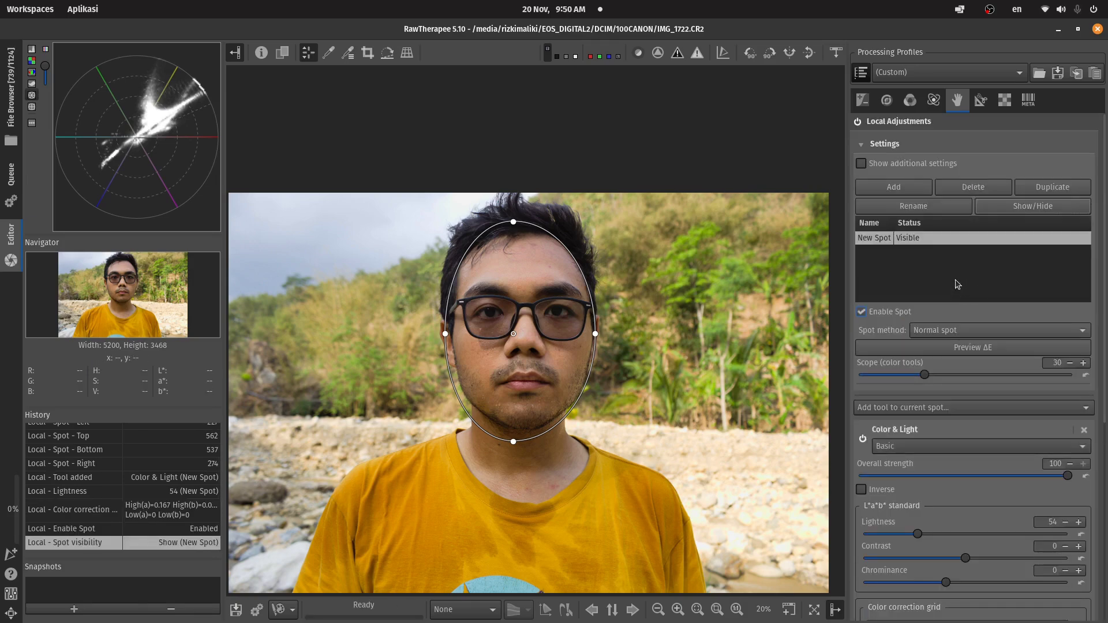
{"action": "left_click", "coordinate": [1046, 210]}
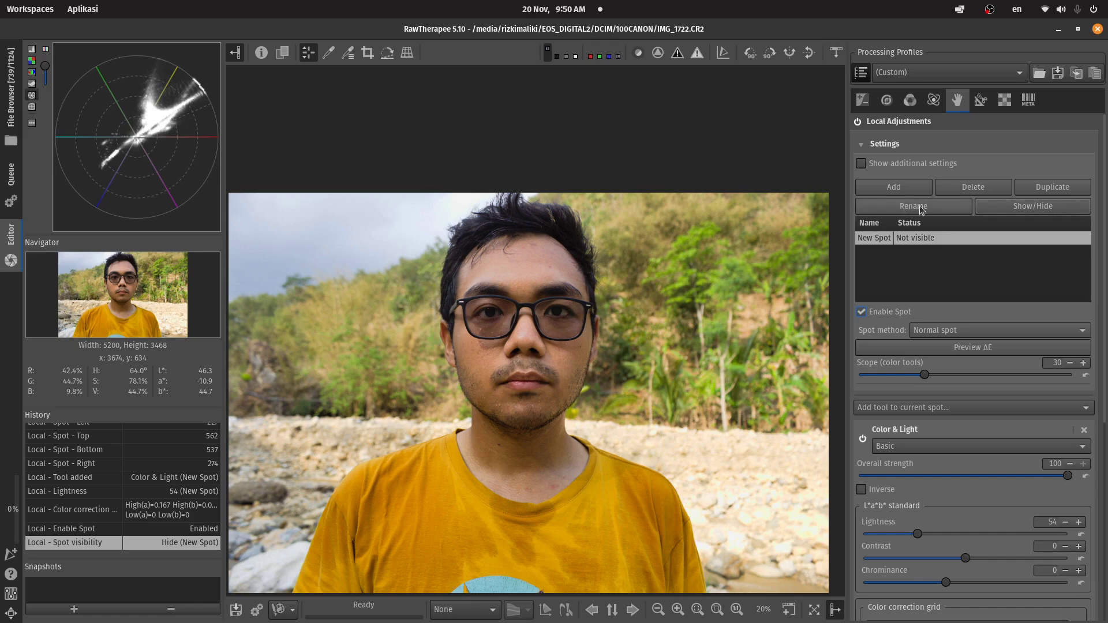
{"action": "left_click", "coordinate": [857, 122]}
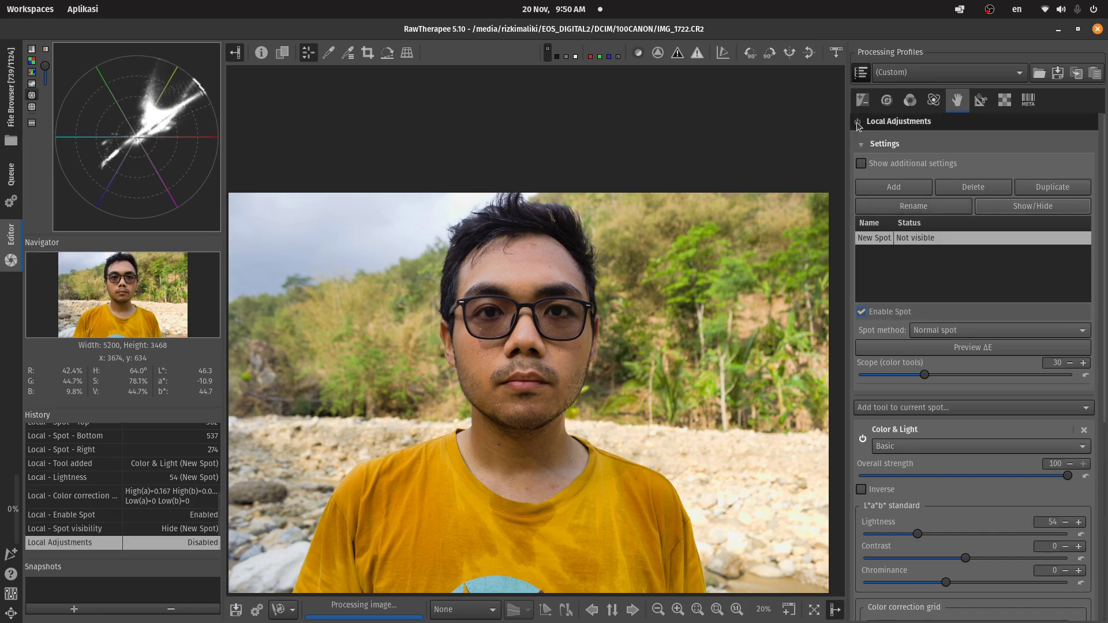
{"action": "left_click", "coordinate": [857, 122]}
{"action": "left_click", "coordinate": [857, 122]}
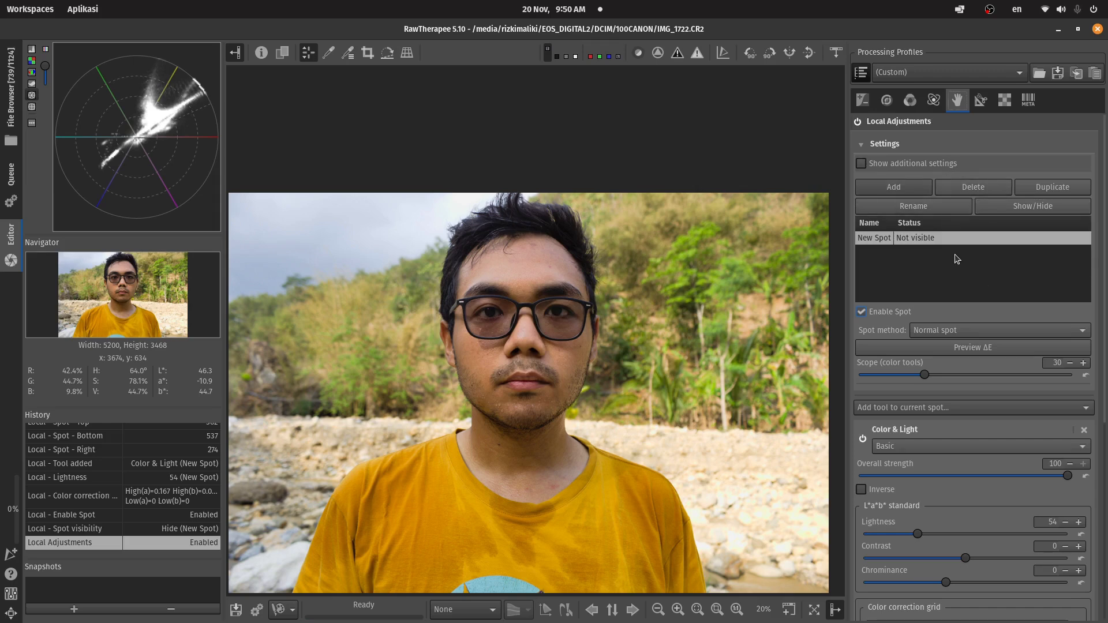
Step: Add a second spot and fit it around the lips, at about top 62, bottom 58, left 86 and right 80
{"action": "left_click", "coordinate": [896, 189]}
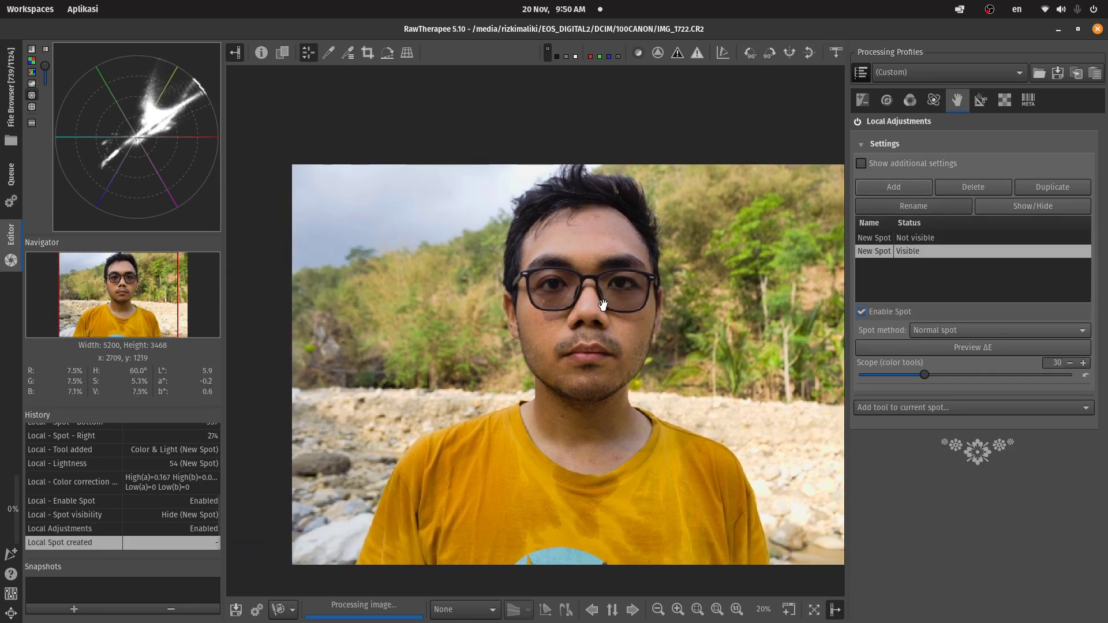
{"action": "left_click_drag", "start_coordinate": [602, 305], "coordinate": [598, 353]}
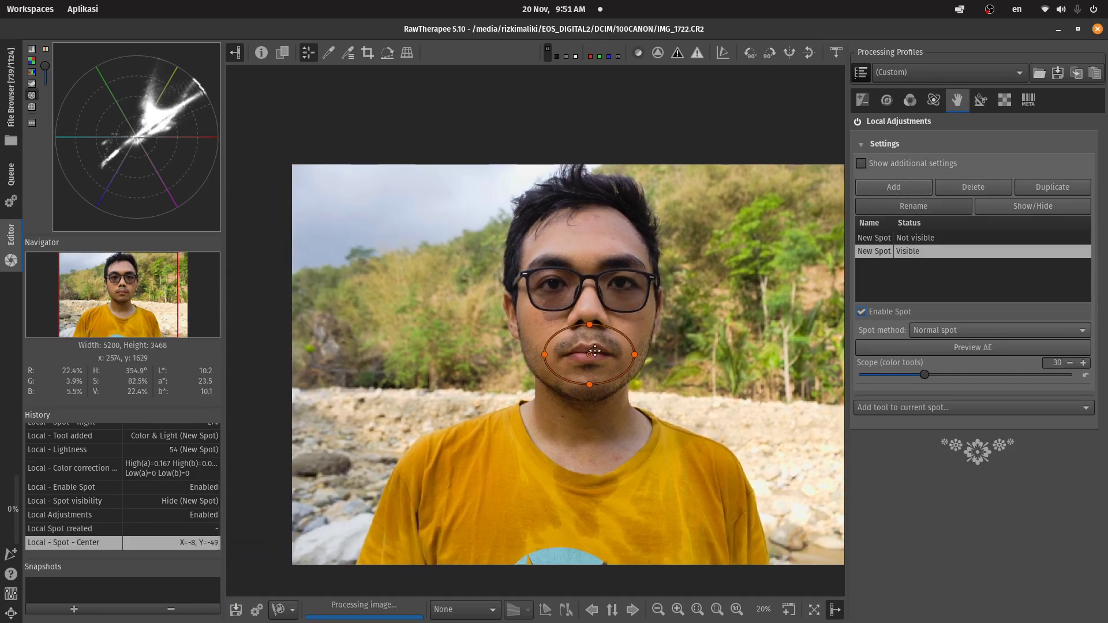
{"action": "scroll", "coordinate": [598, 353], "scroll_direction": "up", "scroll_amount": 5}
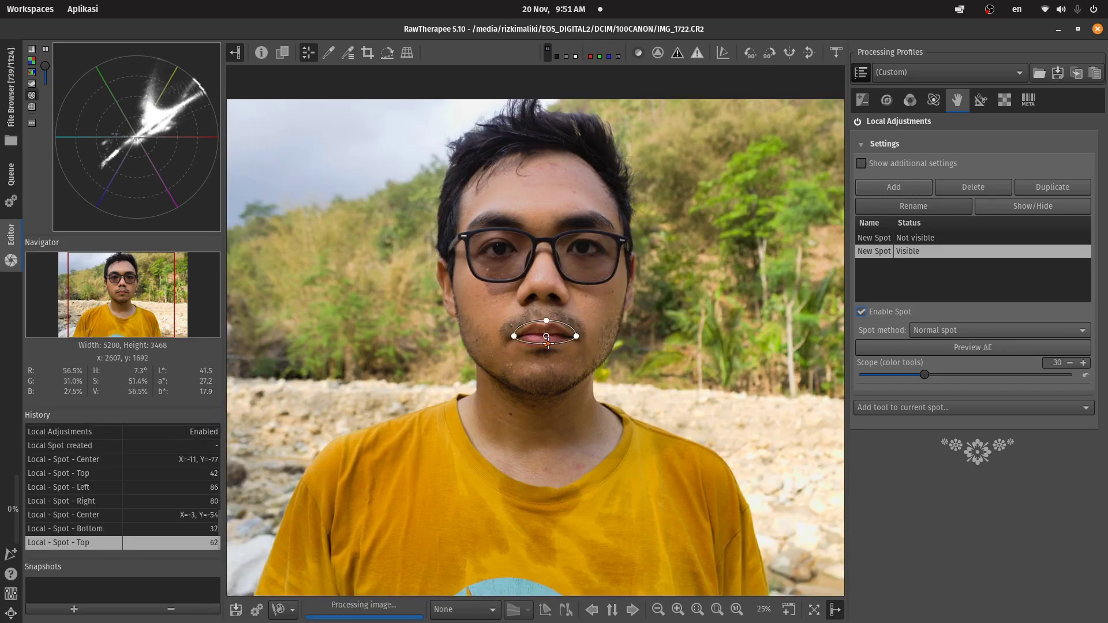
{"action": "left_click_drag", "start_coordinate": [546, 348], "coordinate": [546, 350]}
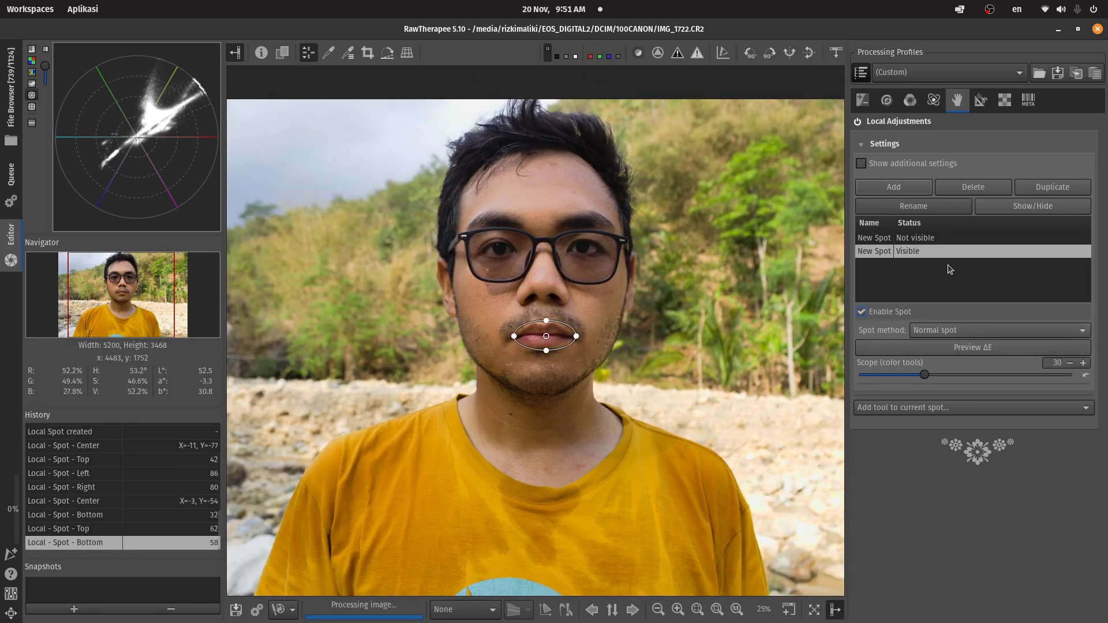
Step: Add Color & Light to the lip spot, with its color correction shifted slightly toward red and Lightness at 84
{"action": "left_click", "coordinate": [906, 408]}
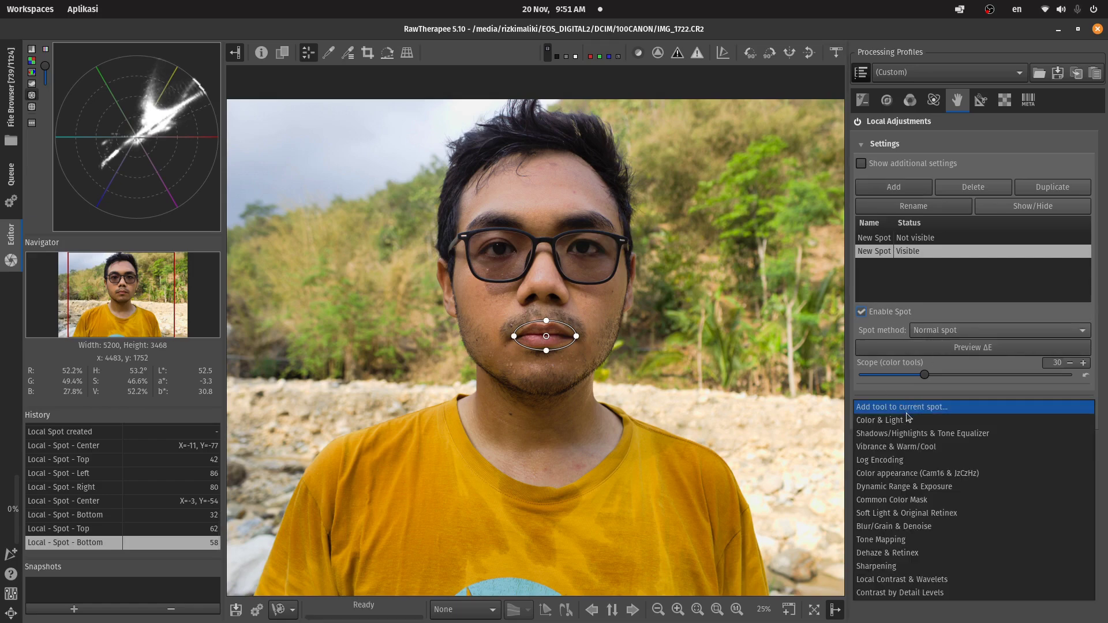
{"action": "left_click", "coordinate": [908, 420]}
{"action": "scroll", "coordinate": [977, 517], "scroll_direction": "down", "scroll_amount": 5}
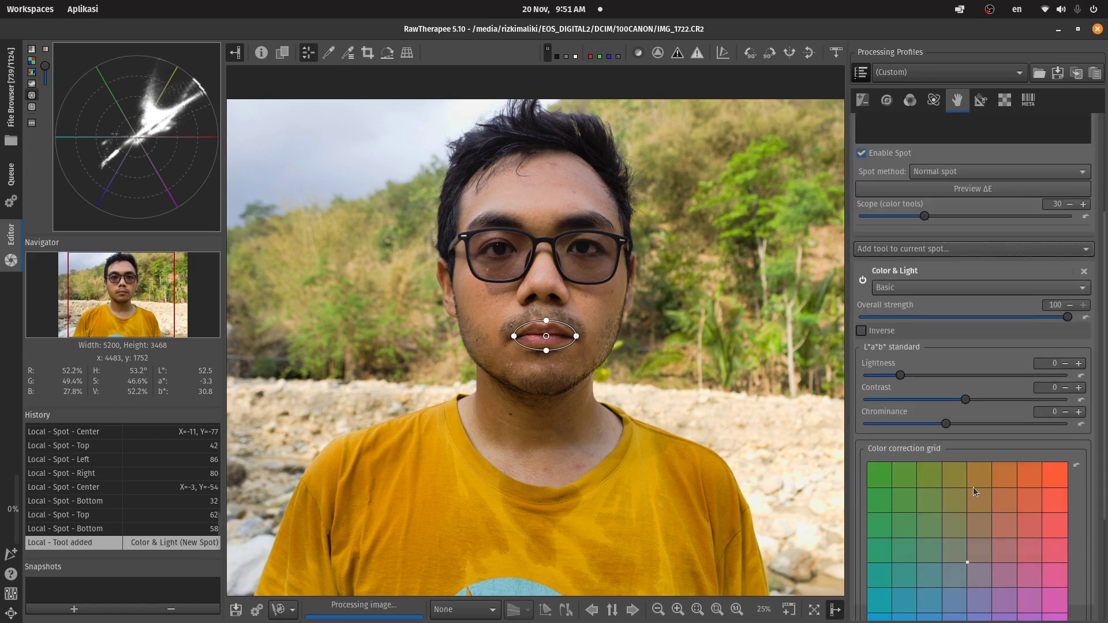
{"action": "left_click_drag", "start_coordinate": [967, 509], "coordinate": [976, 501]}
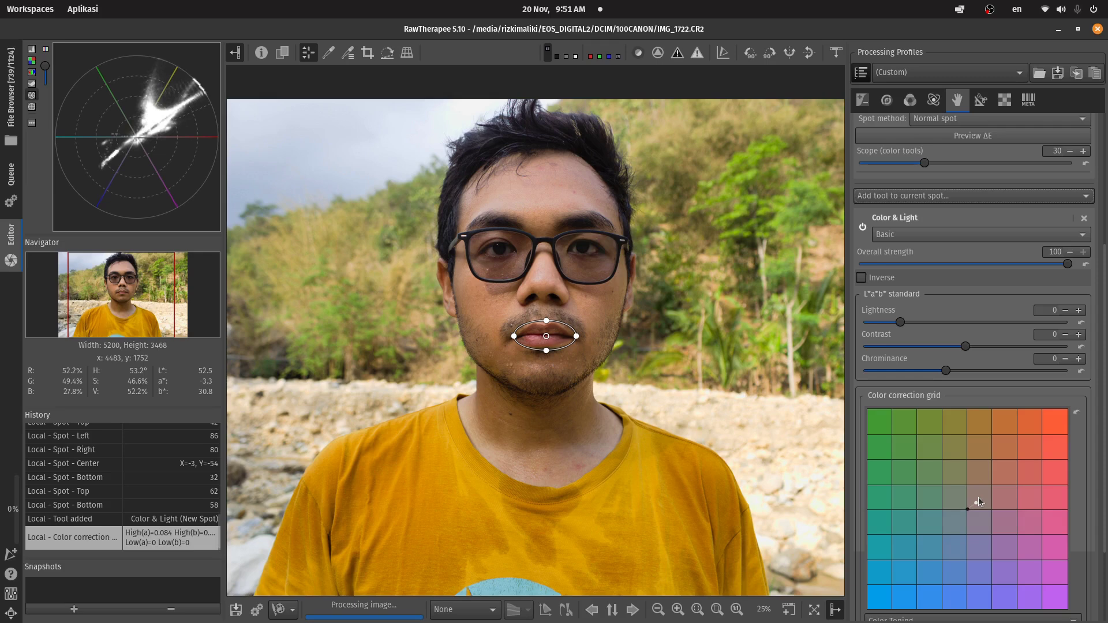
{"action": "left_click_drag", "start_coordinate": [900, 322], "coordinate": [927, 322]}
{"action": "scroll", "coordinate": [960, 307], "scroll_direction": "up", "scroll_amount": 5}
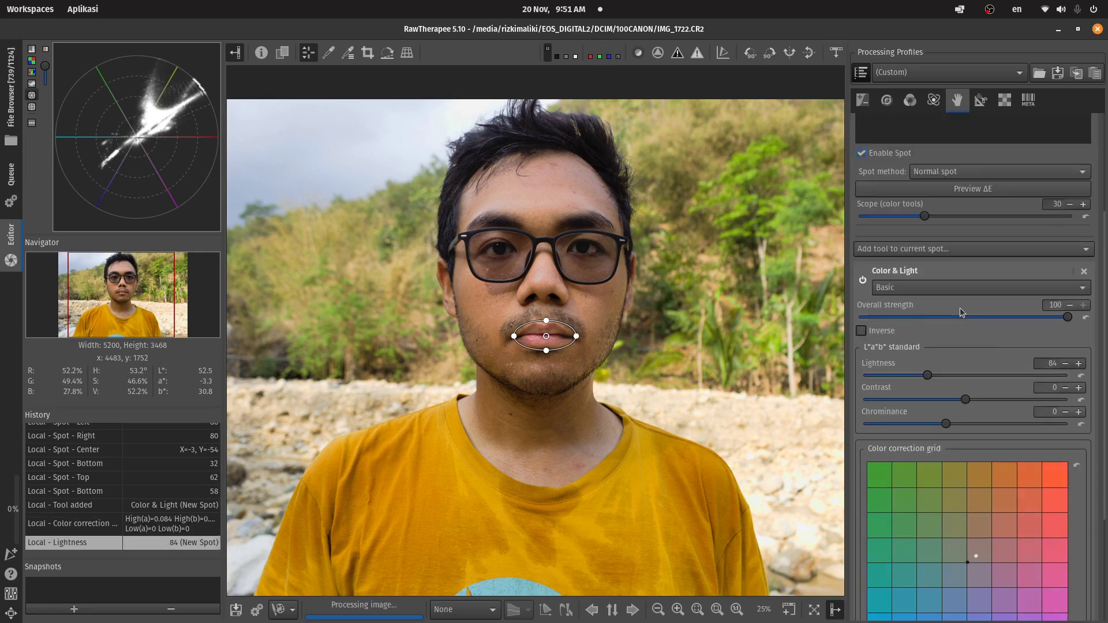
Step: Set the lip spot's Lightness to 48 with its outline hidden, and compare the photo with Local Adjustments on and off
{"action": "left_click", "coordinate": [1032, 206]}
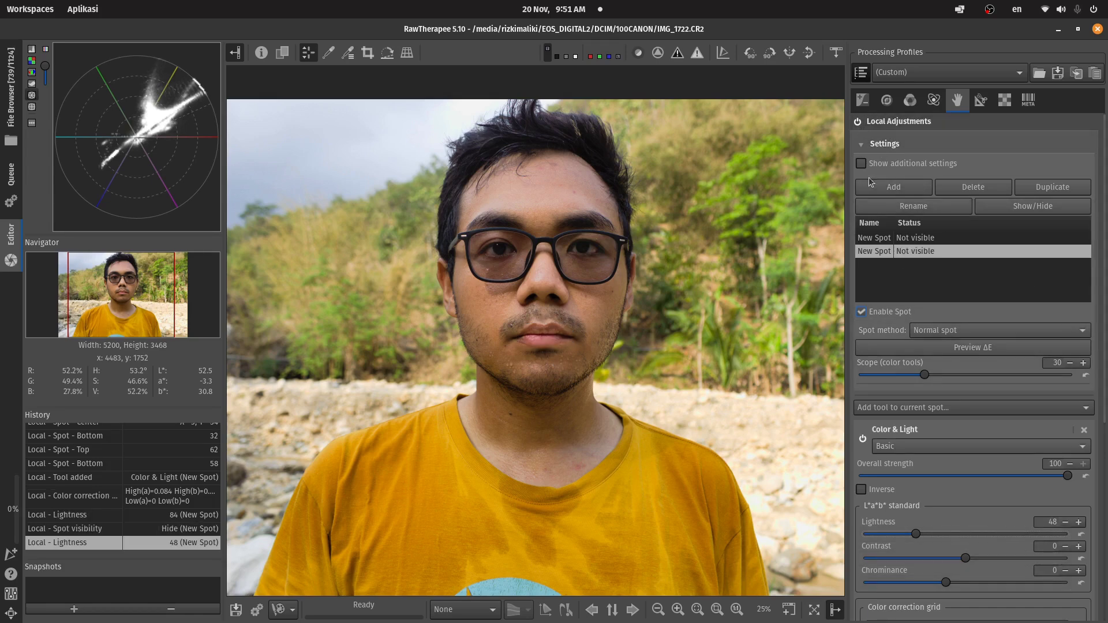
{"action": "left_click", "coordinate": [859, 122]}
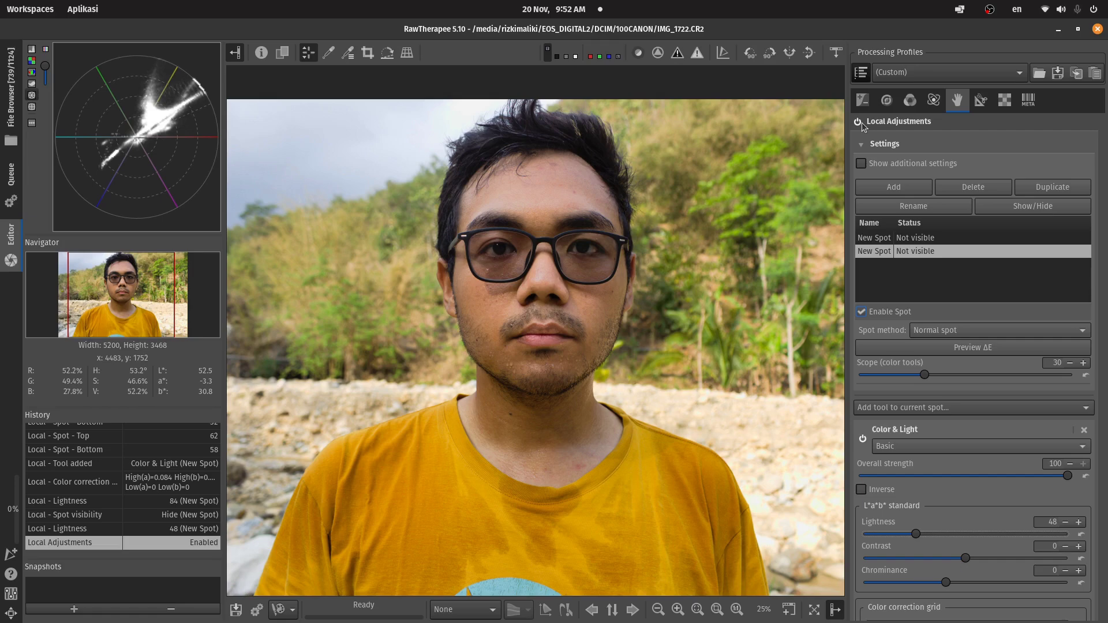
{"action": "left_click", "coordinate": [861, 122]}
Step: Show the filmstrip above the photo again and fit the whole photo in the view
{"action": "key", "text": "shift+l"}
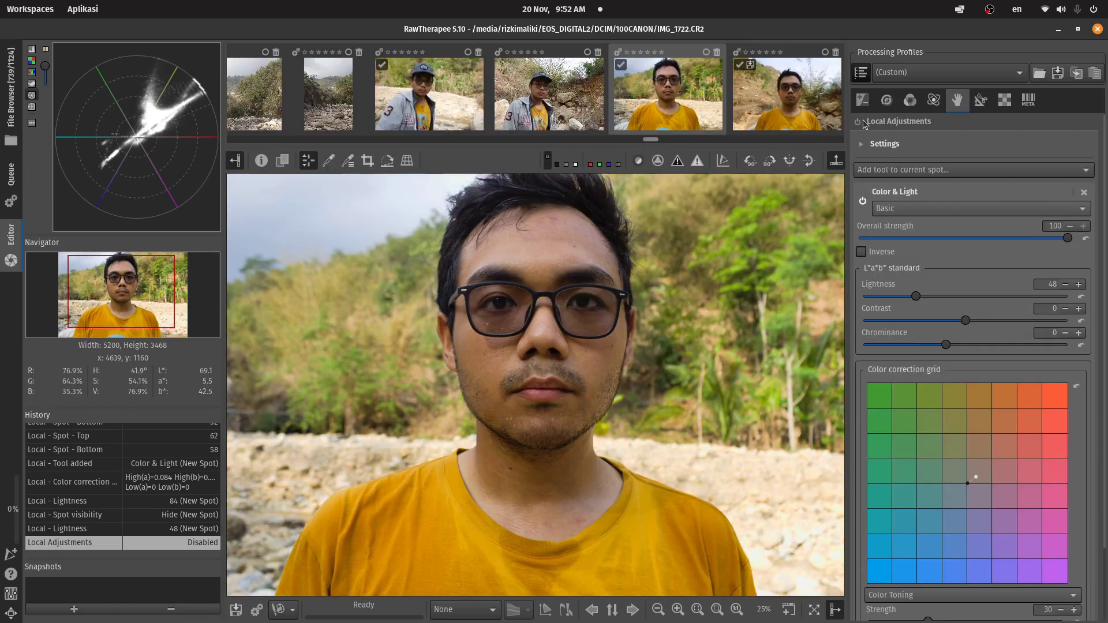
{"action": "scroll", "coordinate": [617, 314], "scroll_direction": "down", "scroll_amount": 1}
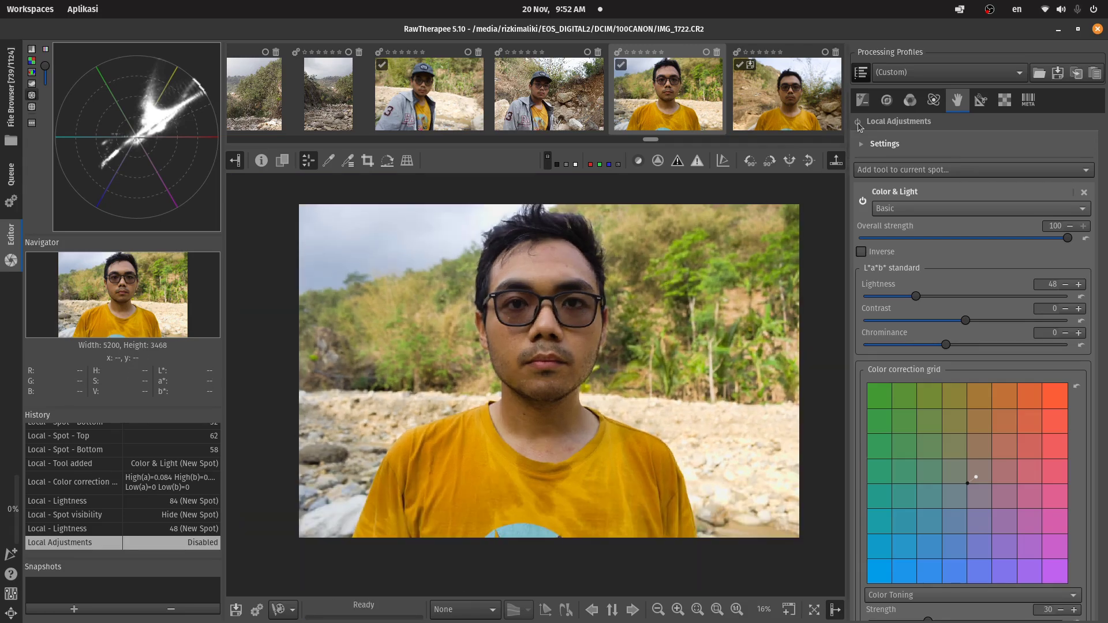
Step: Set exposure compensation to 0.93 and immediately save the photo as IMG_1722wajah in Pictures, an 8-bit JPEG at quality 92 with Balanced subsampling
{"action": "left_click", "coordinate": [865, 101]}
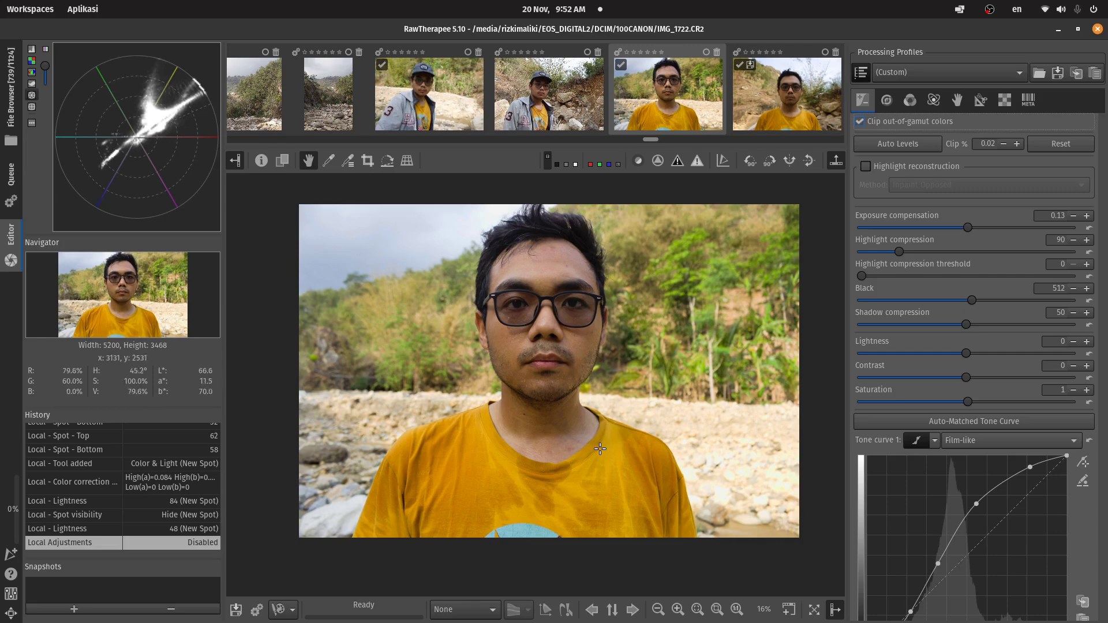
{"action": "left_click", "coordinate": [983, 228]}
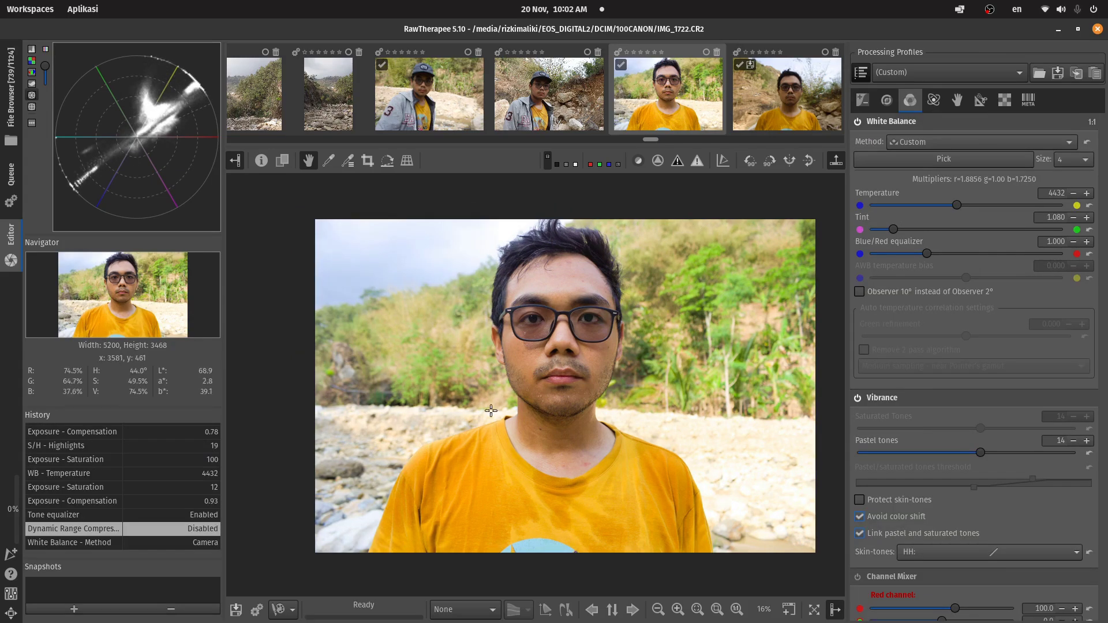
{"action": "left_click", "coordinate": [237, 610]}
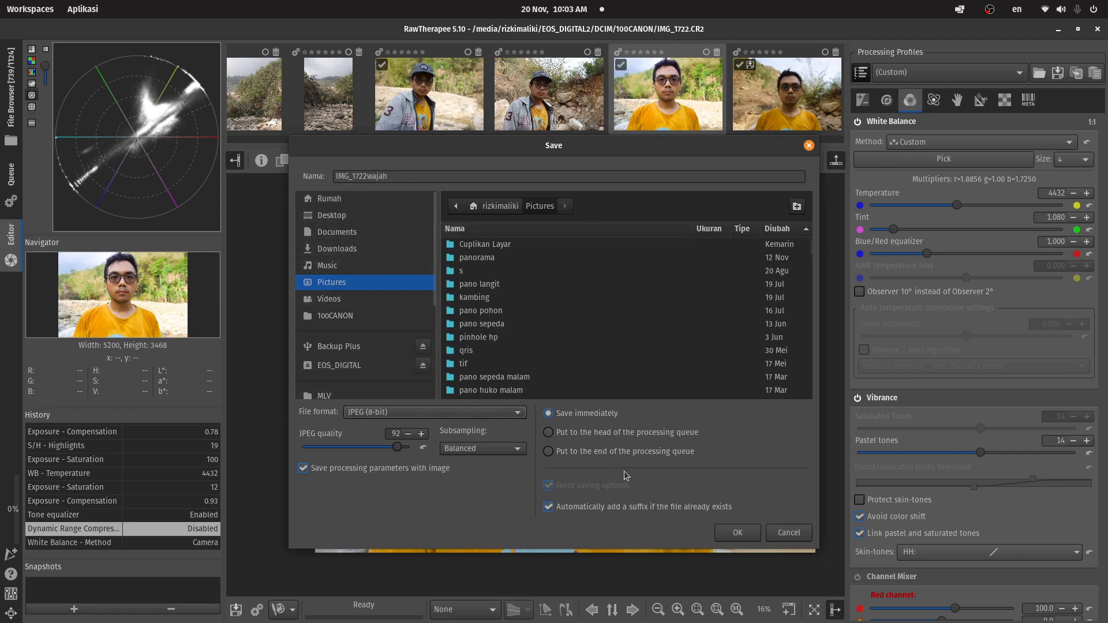
{"action": "left_click", "coordinate": [737, 533]}
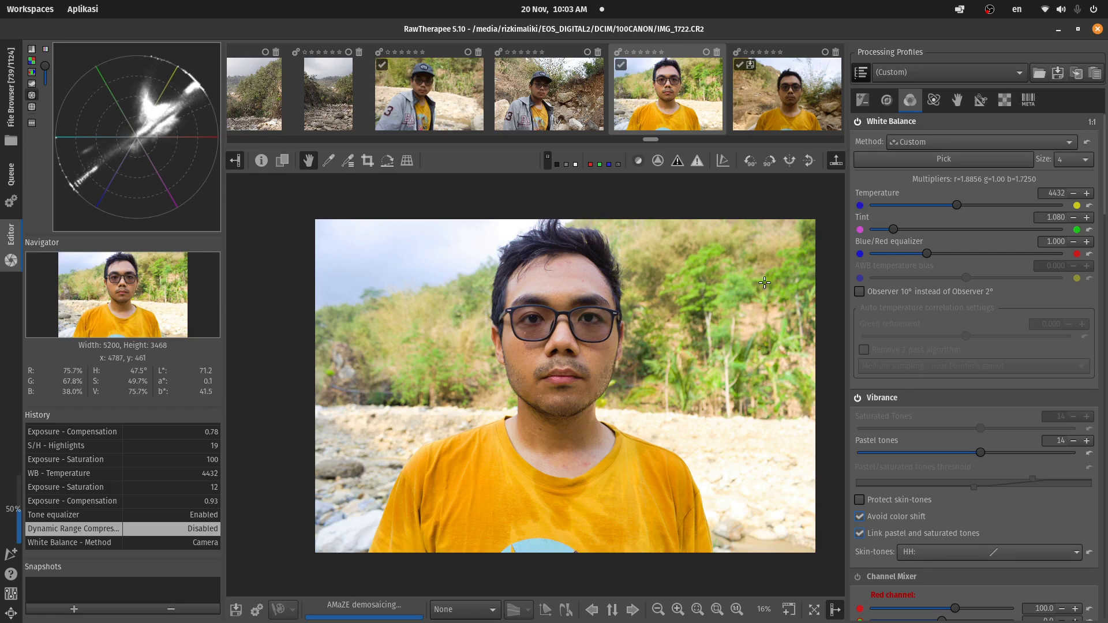
Step: Darken the photo by setting the exposure compensation to -0.15
{"action": "left_click", "coordinate": [863, 99]}
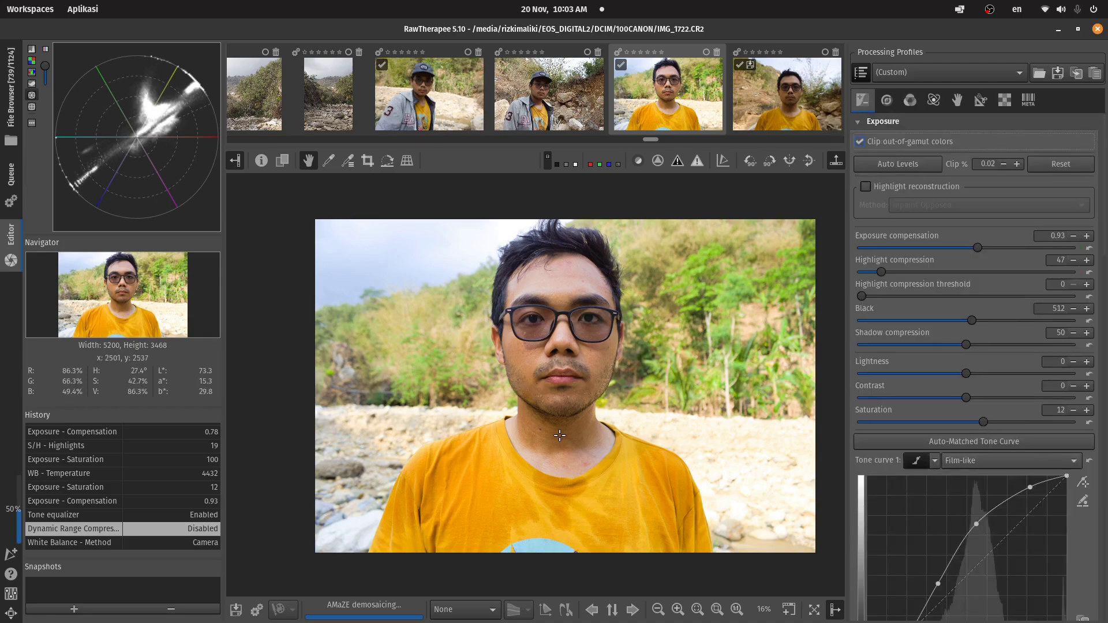
{"action": "left_click", "coordinate": [969, 249]}
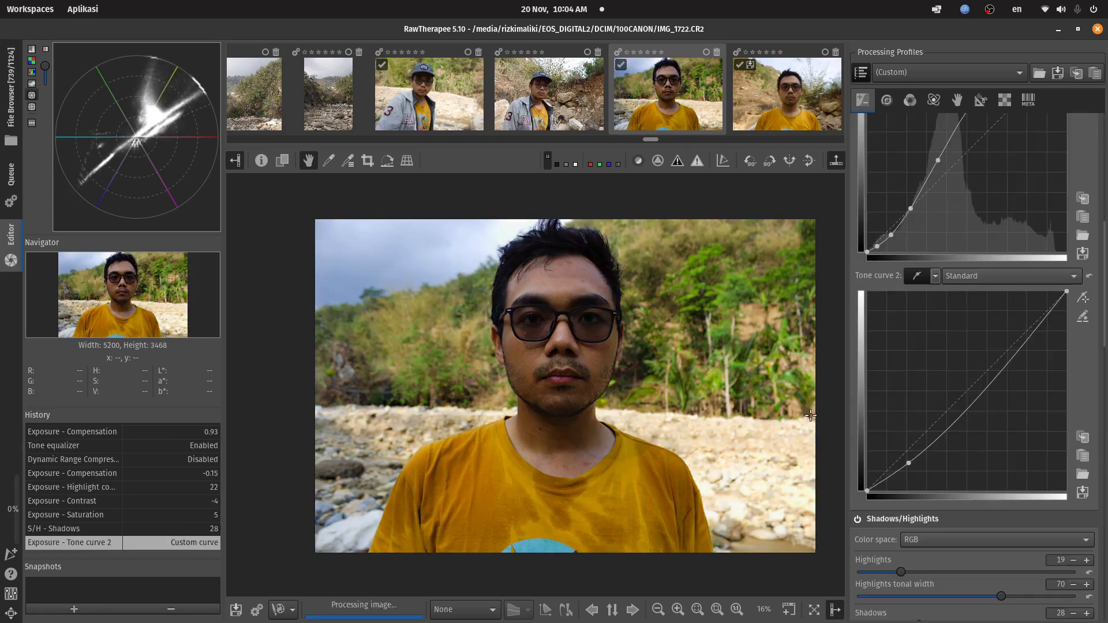
Step: Save the darkened photo immediately as IMG_1722bg.jpg in Pictures, an 8-bit JPEG at quality 92 with Balanced subsampling
{"action": "left_click", "coordinate": [236, 609]}
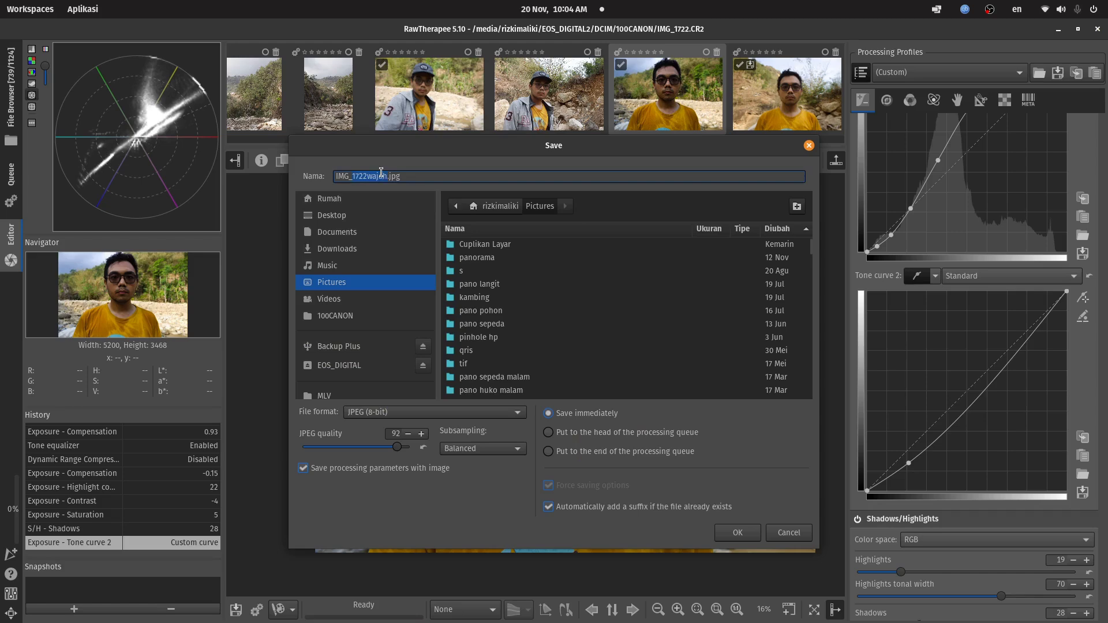
{"action": "mouse_move", "coordinate": [381, 172]}
{"action": "left_mouse_down"}
{"action": "mouse_move", "coordinate": [418, 178]}
{"action": "mouse_move", "coordinate": [368, 176]}
{"action": "left_mouse_up"}
{"action": "type", "text": "bg"}
{"action": "left_click", "coordinate": [738, 532]}
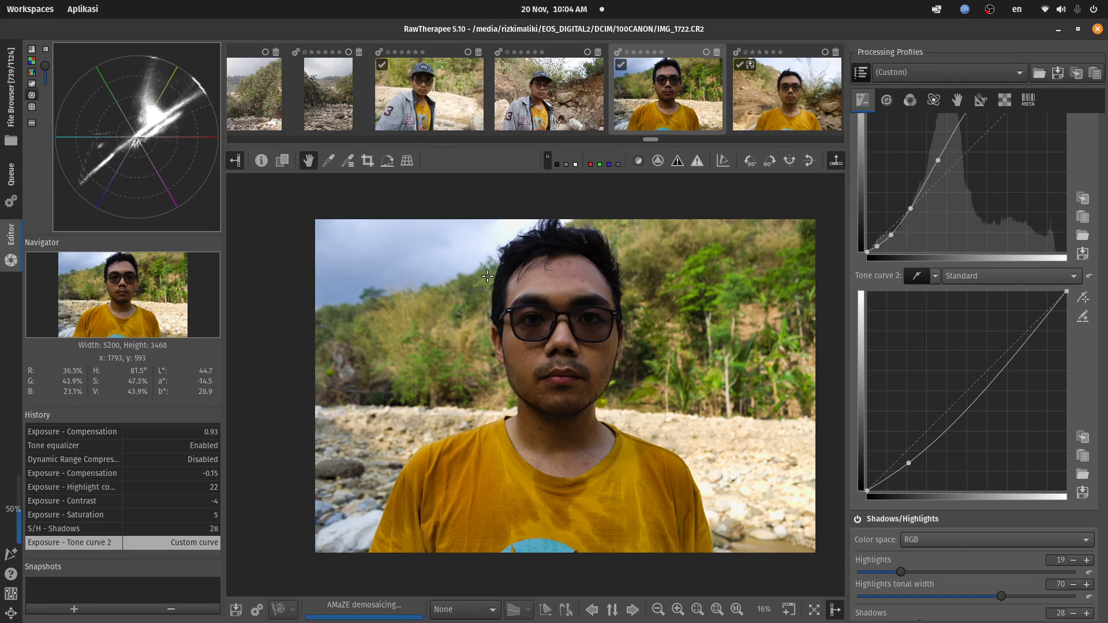
Step: Switch to Photopea and open both IMG_1722bg.jpg and IMG_1722wajah.jpg from the Pictures folder
{"action": "mouse_move", "coordinate": [601, 612]}
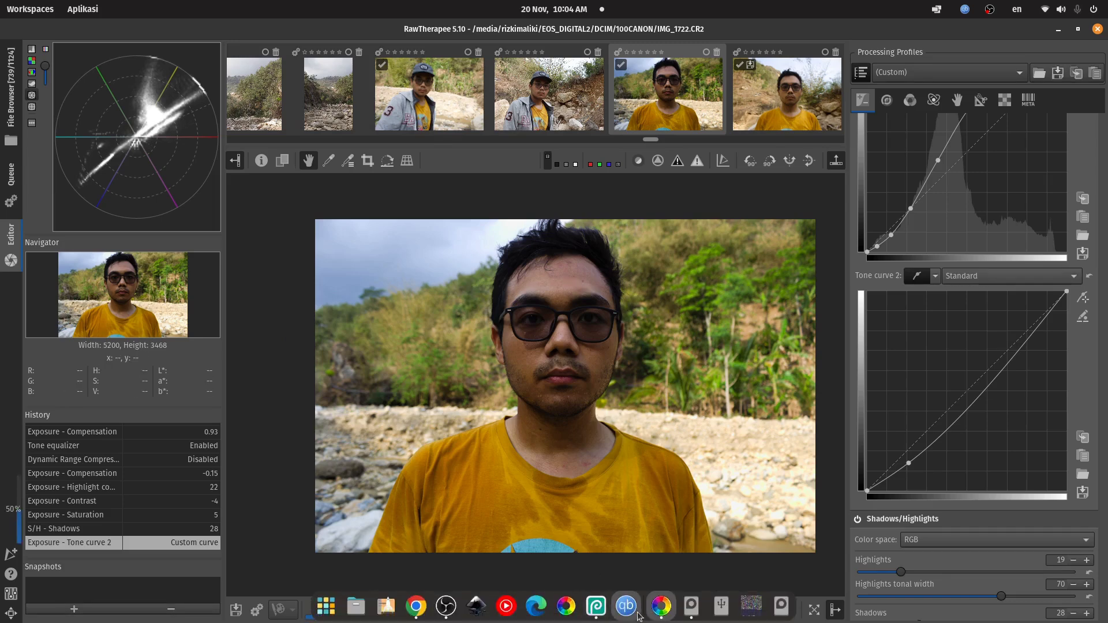
{"action": "left_click", "coordinate": [597, 609]}
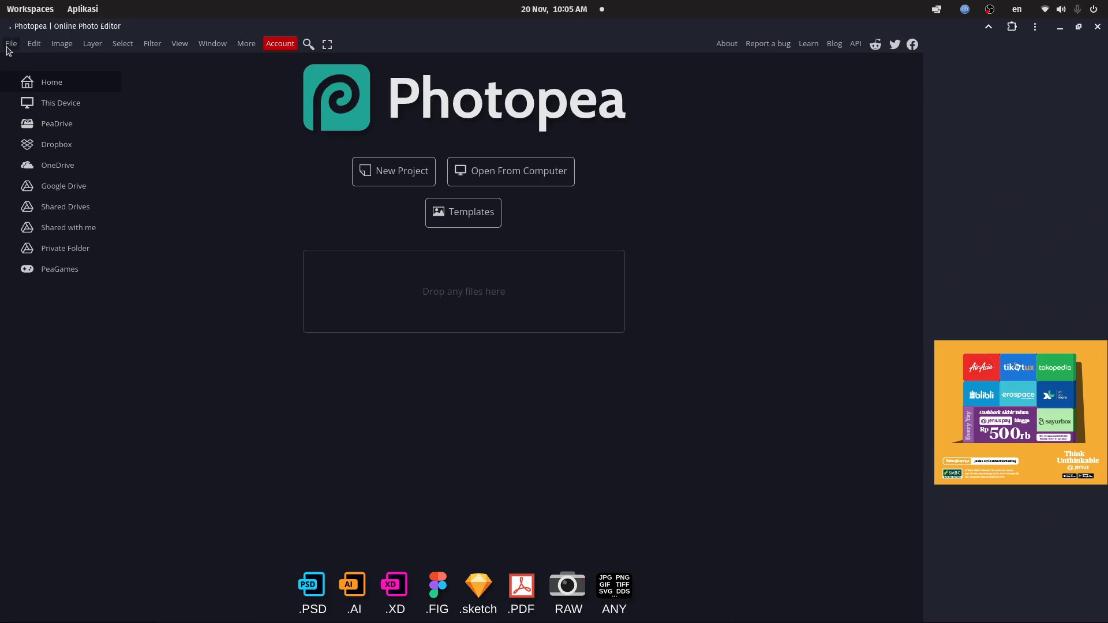
{"action": "key", "text": "ctrl+o"}
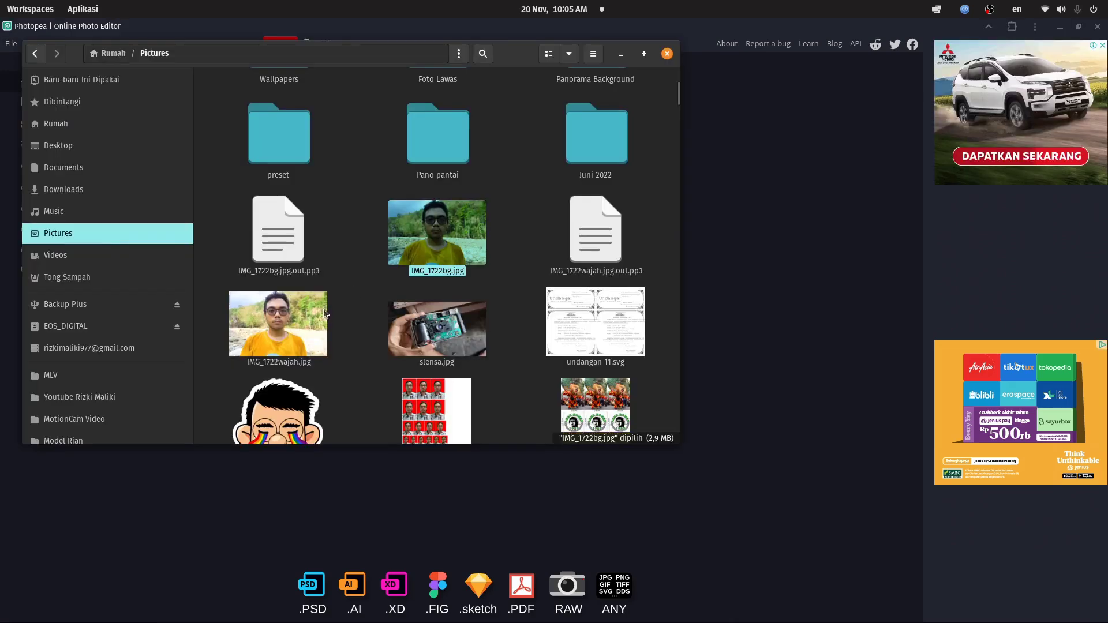
{"action": "left_click", "coordinate": [277, 344], "text": "ctrl"}
{"action": "left_click_drag", "start_coordinate": [459, 229], "coordinate": [811, 292]}
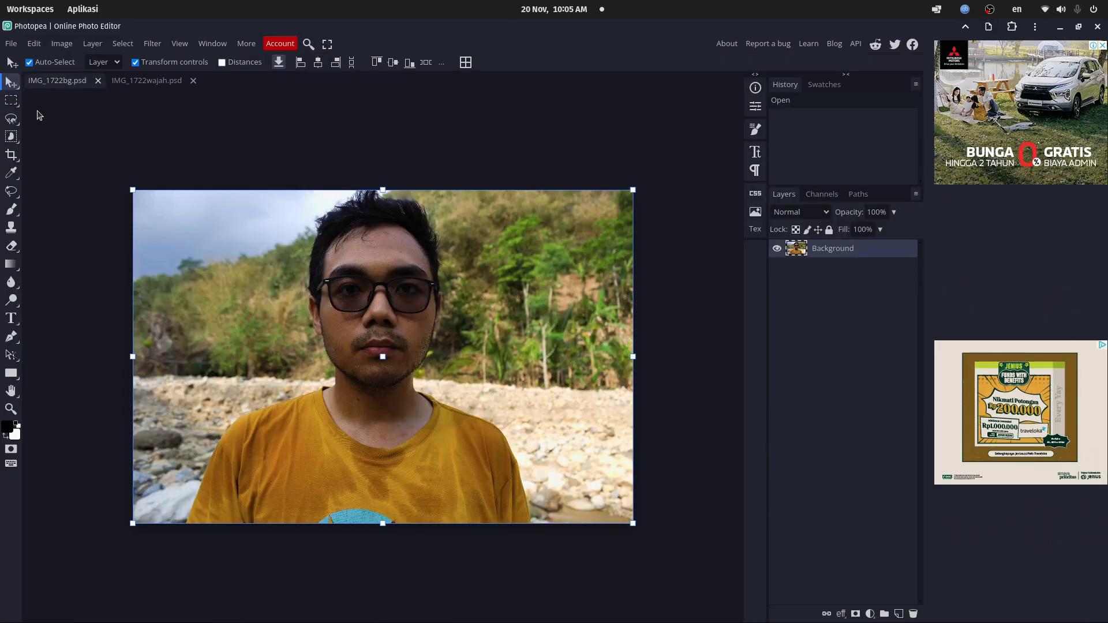
Step: Paste the darker IMG_1722bg photo into the IMG_1722wajah document and place its layer beneath the bright portrait
{"action": "left_click", "coordinate": [30, 45]}
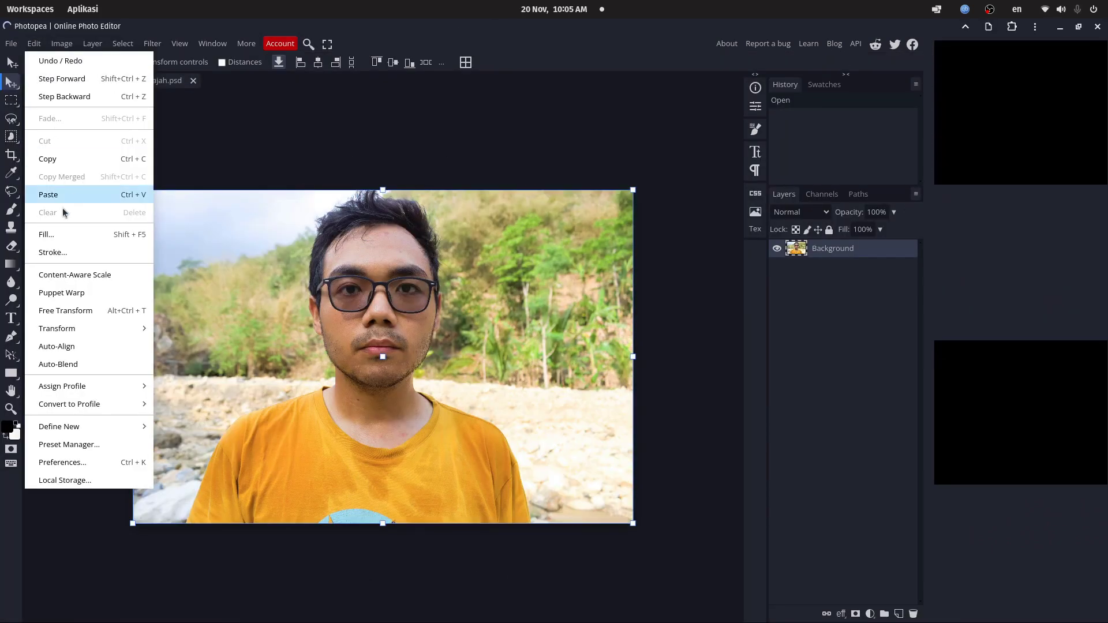
{"action": "left_click", "coordinate": [57, 195]}
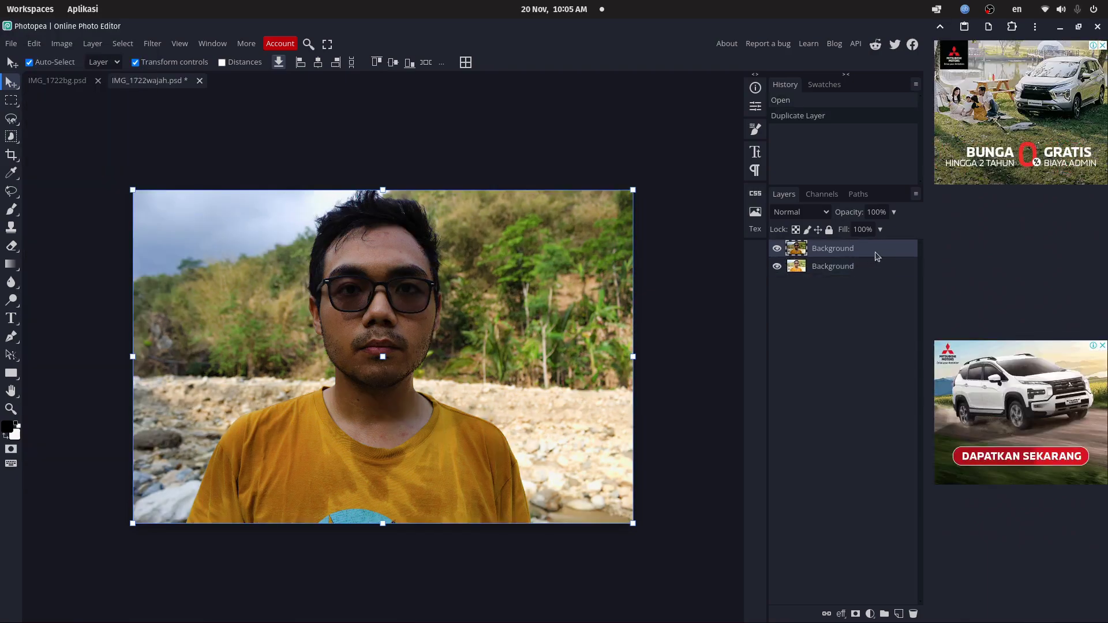
{"action": "left_click_drag", "start_coordinate": [875, 256], "coordinate": [863, 274]}
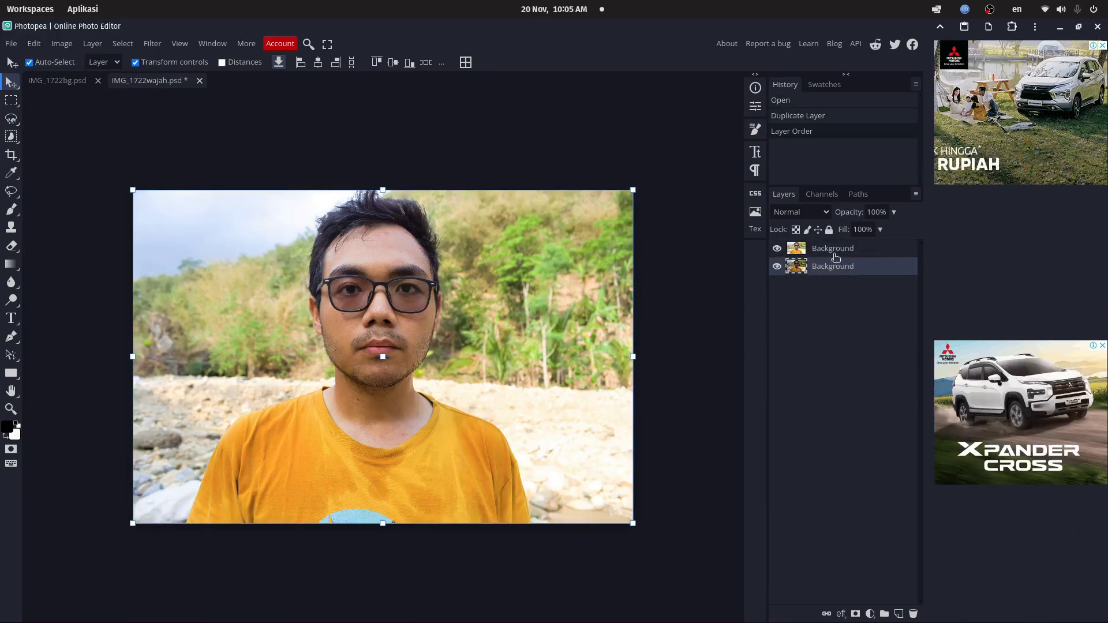
Step: Mask out the background of the bright portrait layer with Remove BG
{"action": "left_click", "coordinate": [836, 254]}
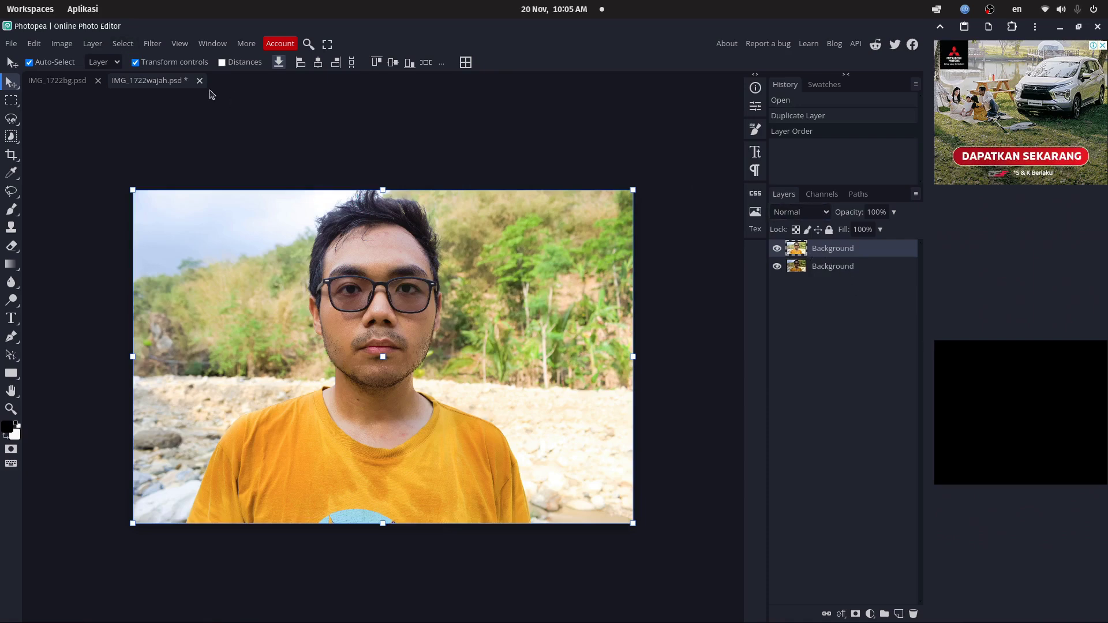
{"action": "left_click", "coordinate": [122, 44]}
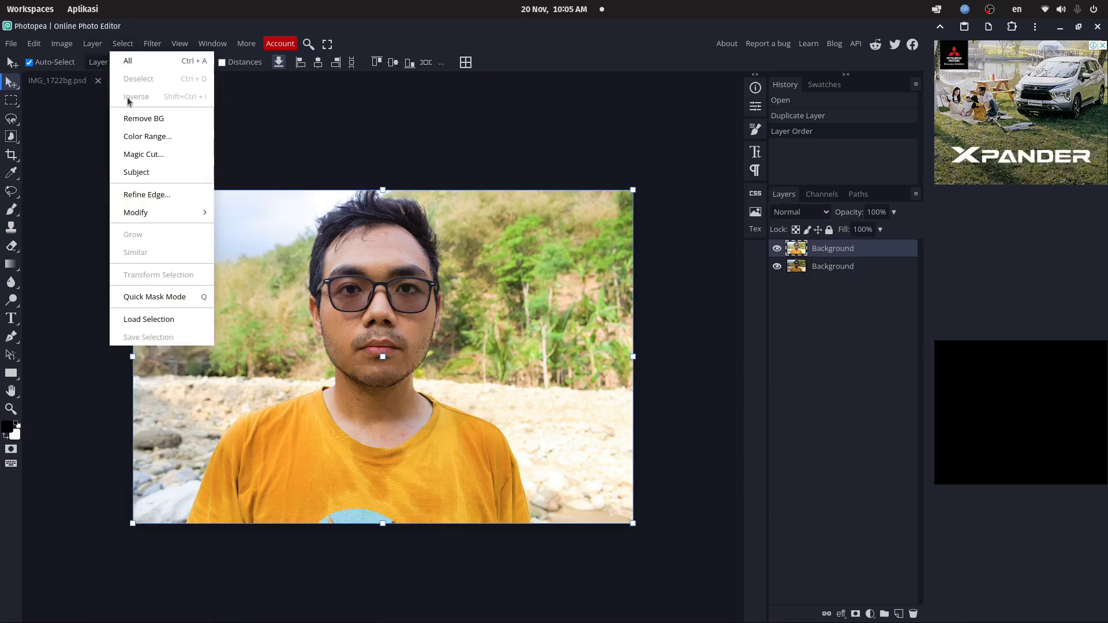
{"action": "left_click", "coordinate": [173, 123]}
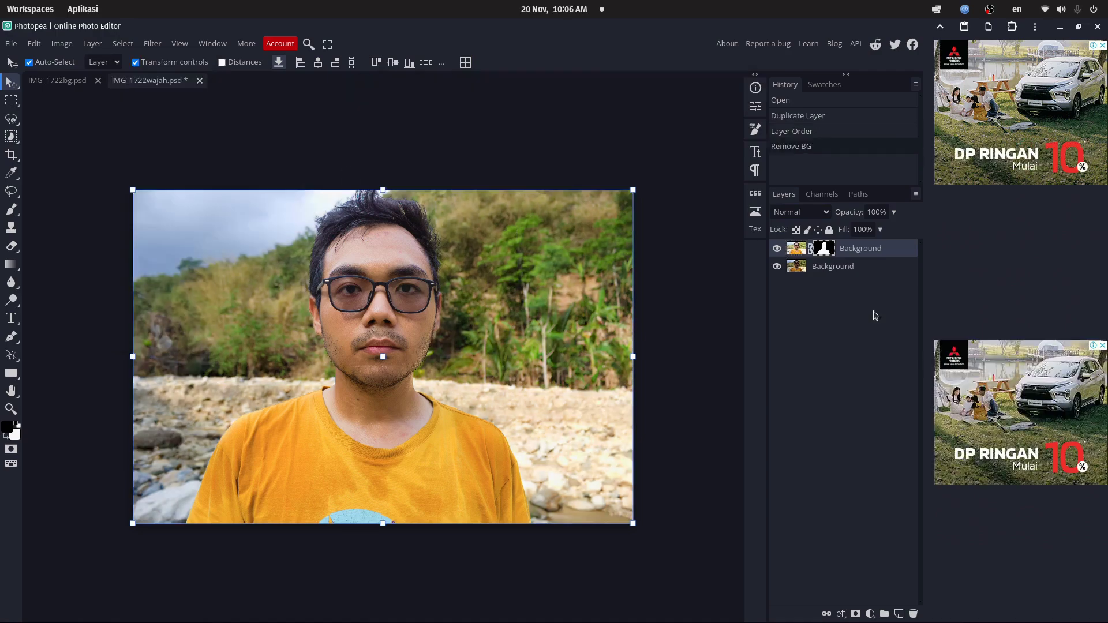
Step: Set the opacity of the masked bright portrait layer to 88%
{"action": "left_click", "coordinate": [841, 246]}
{"action": "key", "text": "8"}
{"action": "key", "text": "8"}
{"action": "key", "text": "m"}
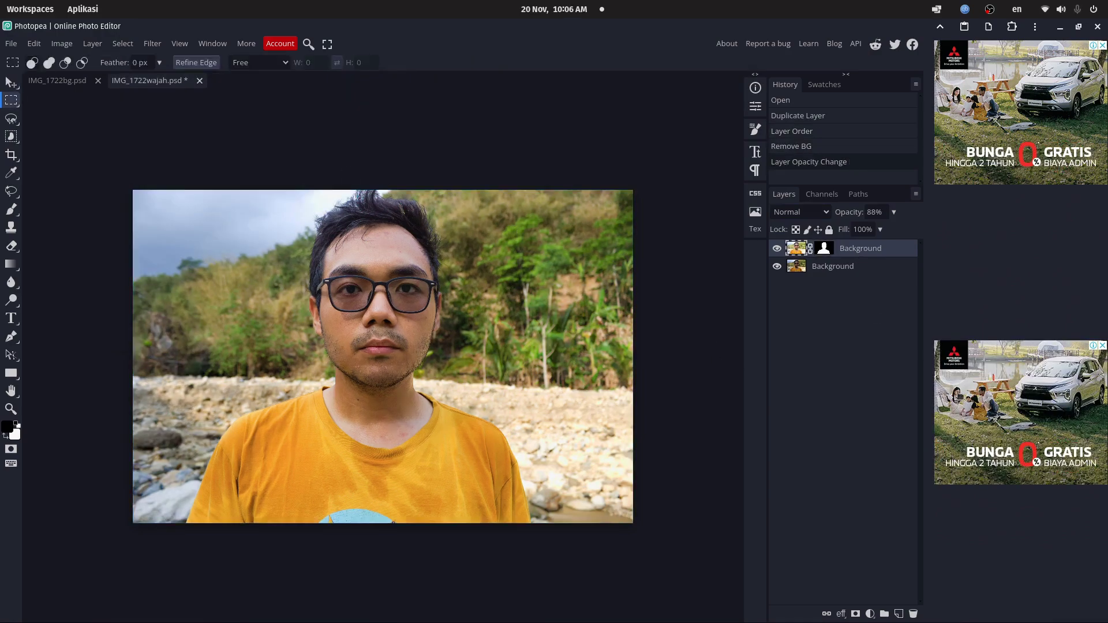
Step: Switch back to RawTherapee and look through the installed applications in the desktop's application launcher
{"action": "key", "text": "alt+Tab"}
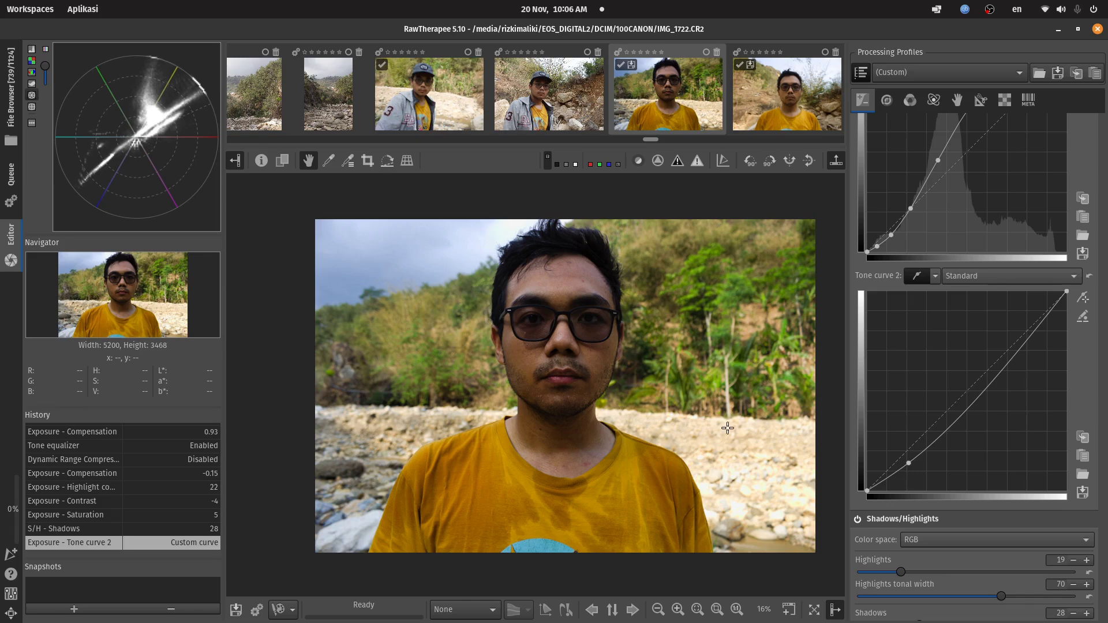
{"action": "left_click", "coordinate": [323, 607]}
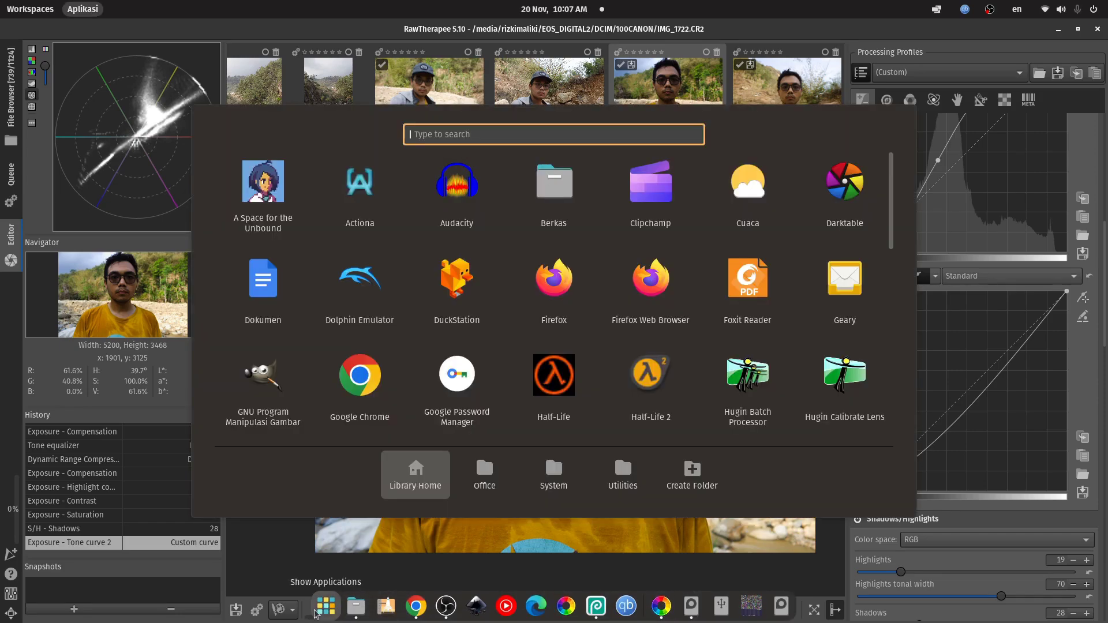
{"action": "scroll", "coordinate": [692, 363], "scroll_direction": "down", "scroll_amount": 2}
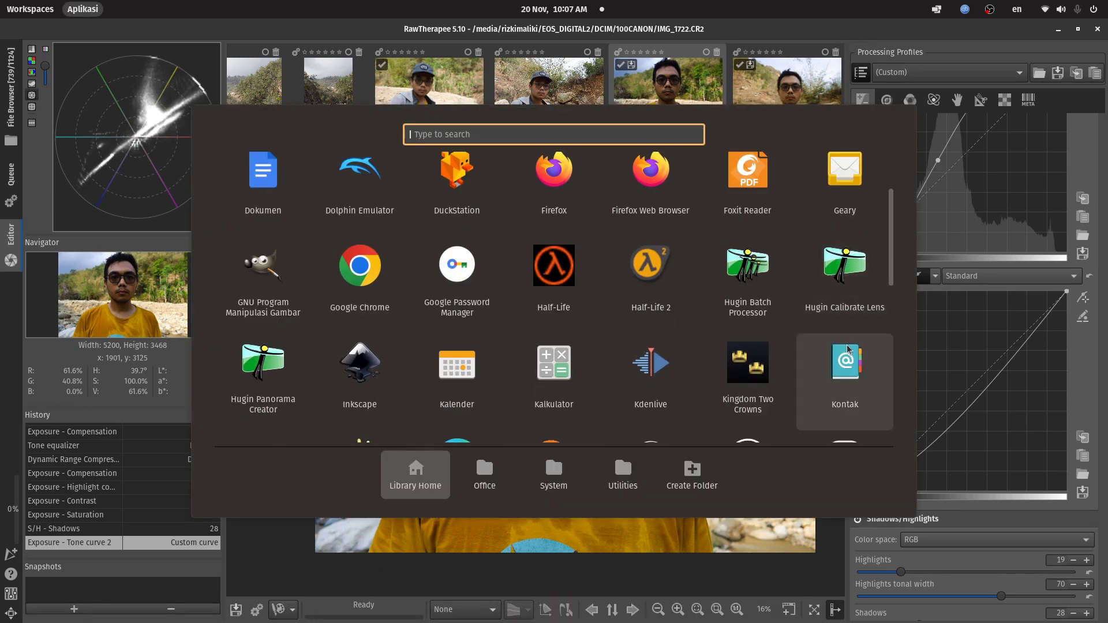
{"action": "scroll", "coordinate": [830, 330], "scroll_direction": "up", "scroll_amount": 2}
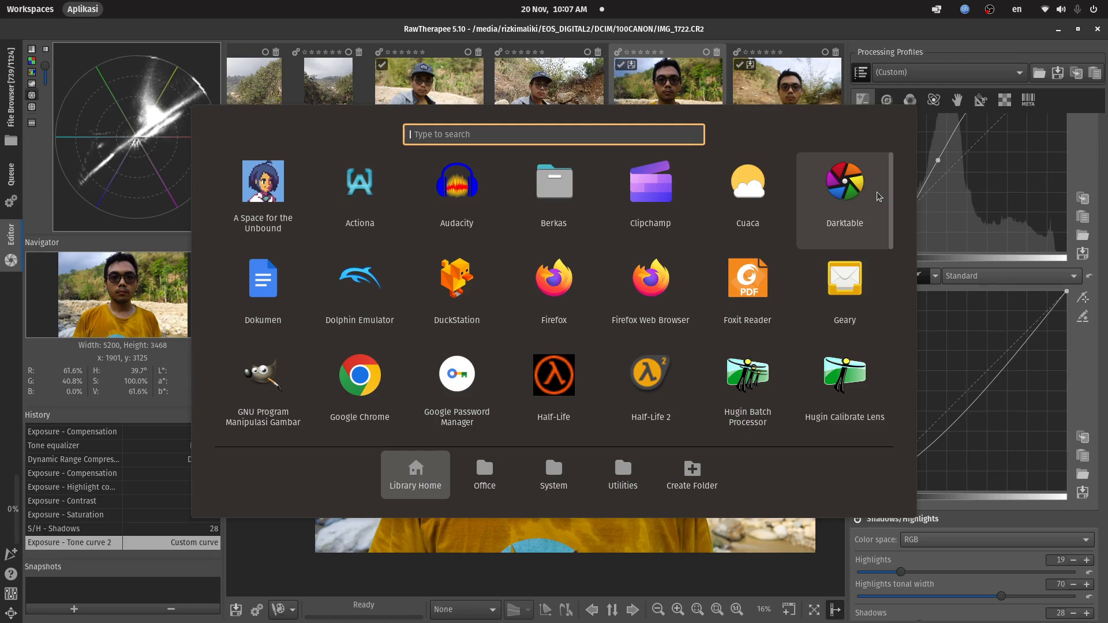
{"action": "left_click", "coordinate": [354, 541]}
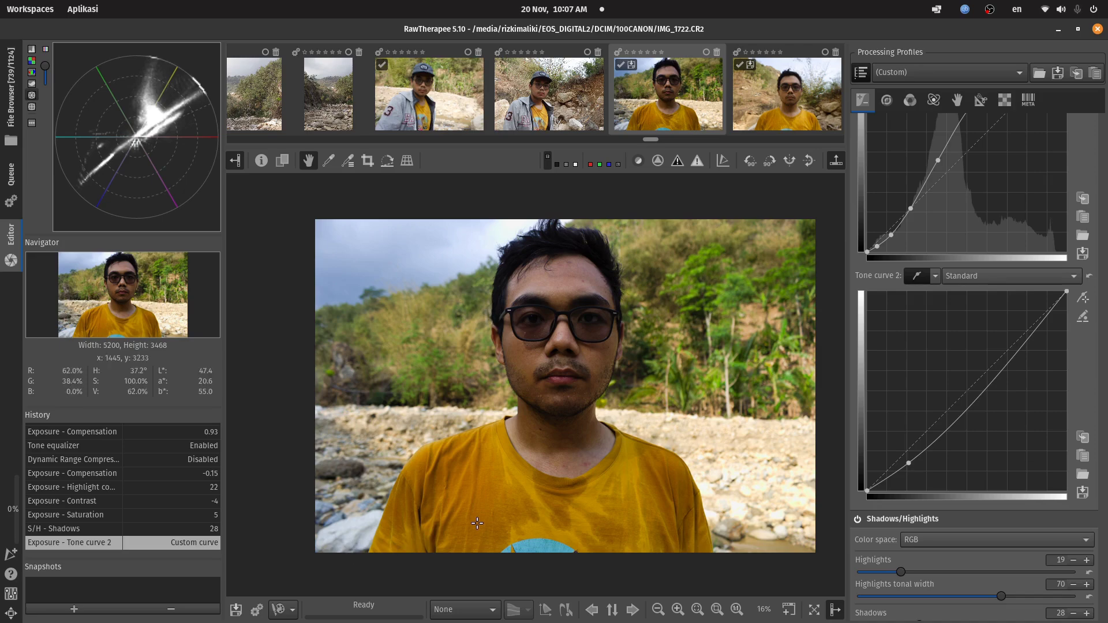
{"action": "left_click", "coordinate": [326, 606]}
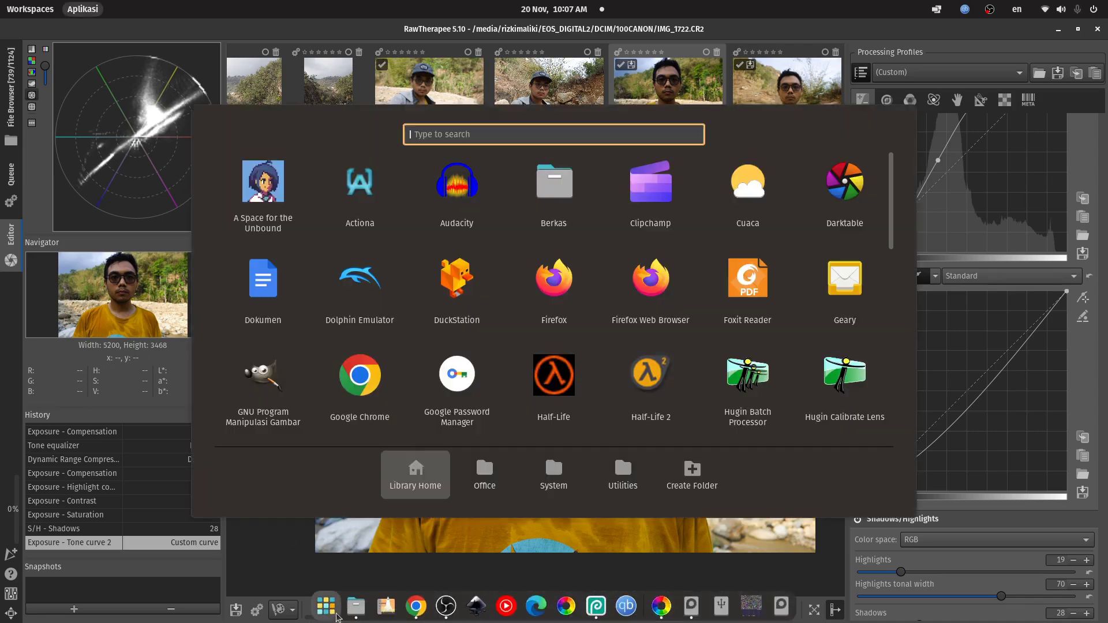
{"action": "left_click", "coordinate": [326, 606]}
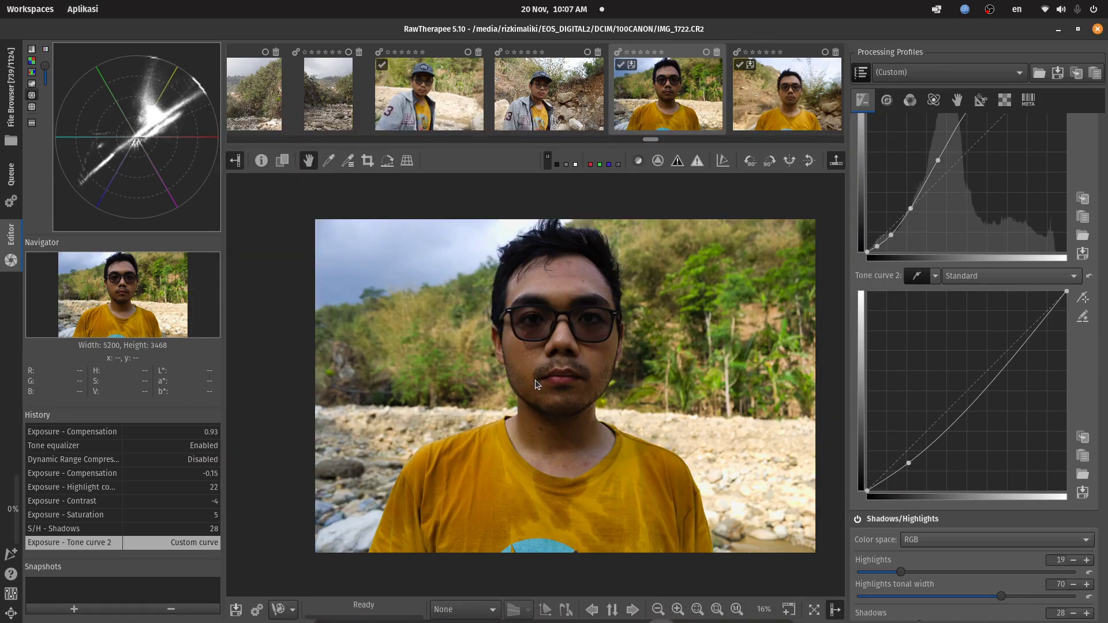
Step: Hide the filmstrip above the photo
{"action": "left_click", "coordinate": [835, 162]}
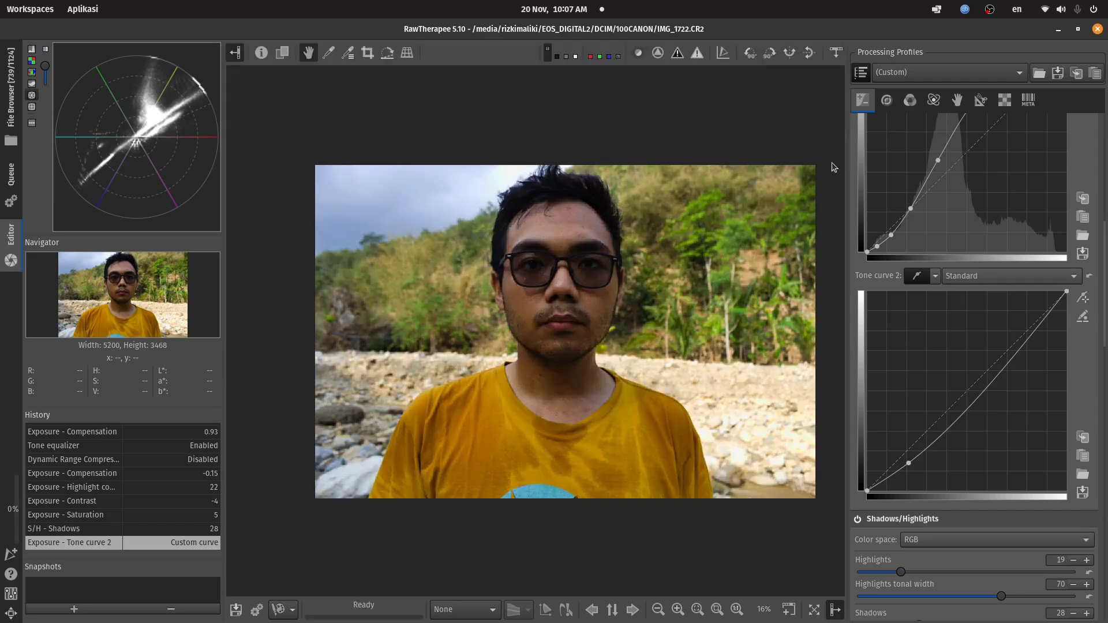